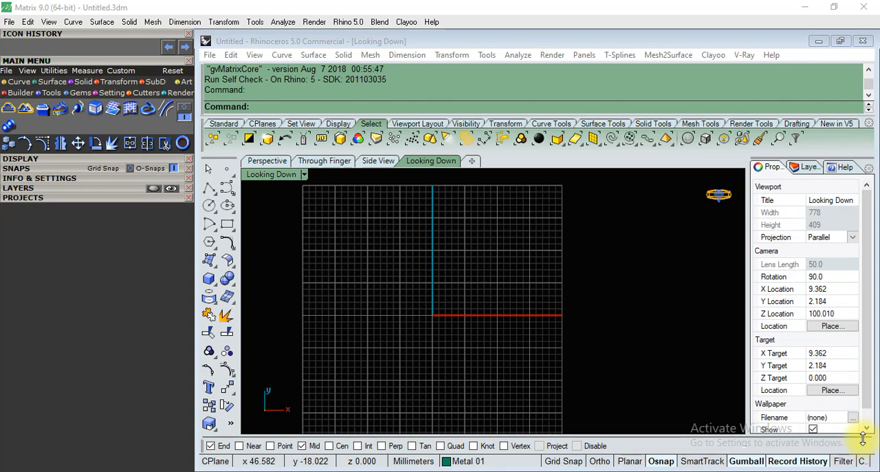
Insert the ring_8T1 image from the Youtube videos coll folder as a picture frame overlapping the grid in the Looking Down view.
click(382, 108)
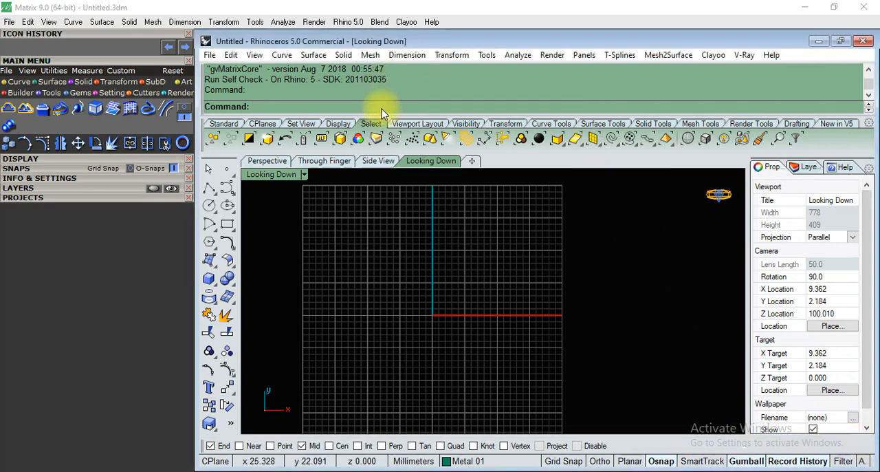
text(PictureFrame)
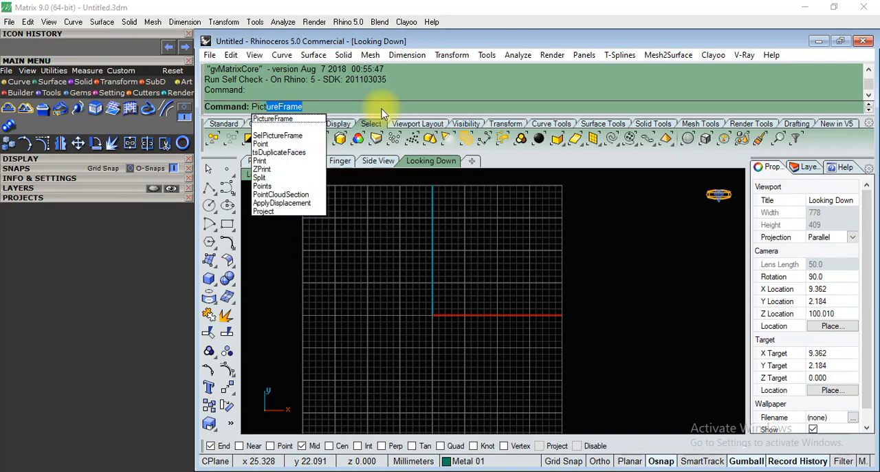
key(Return)
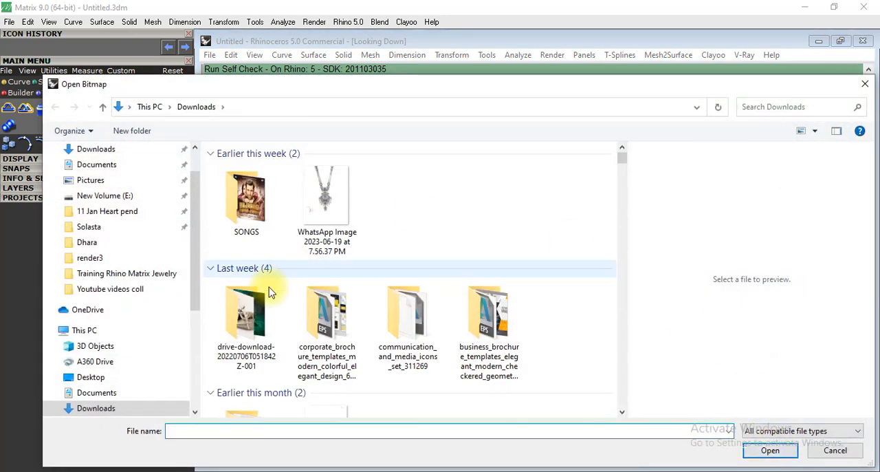
click(110, 289)
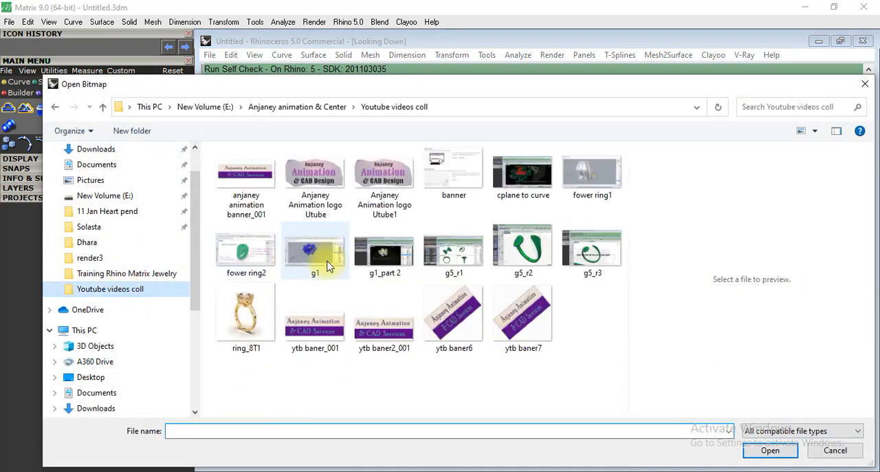
click(245, 312)
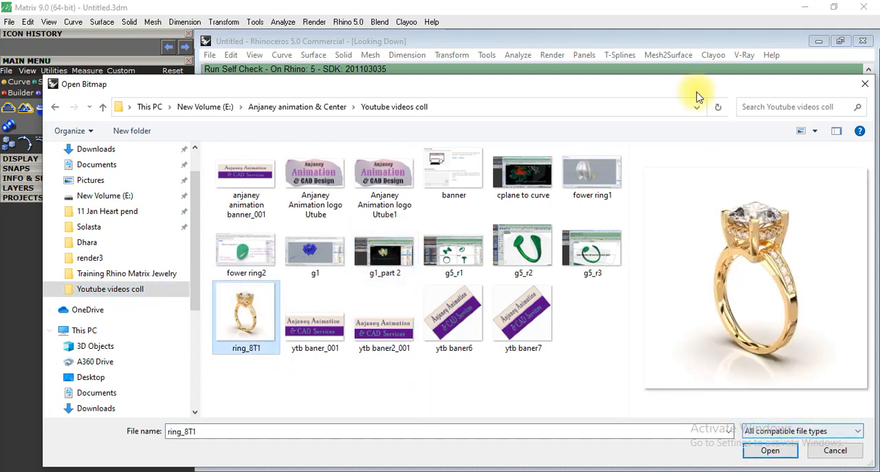
drag(665, 96, 637, 38)
click(718, 396)
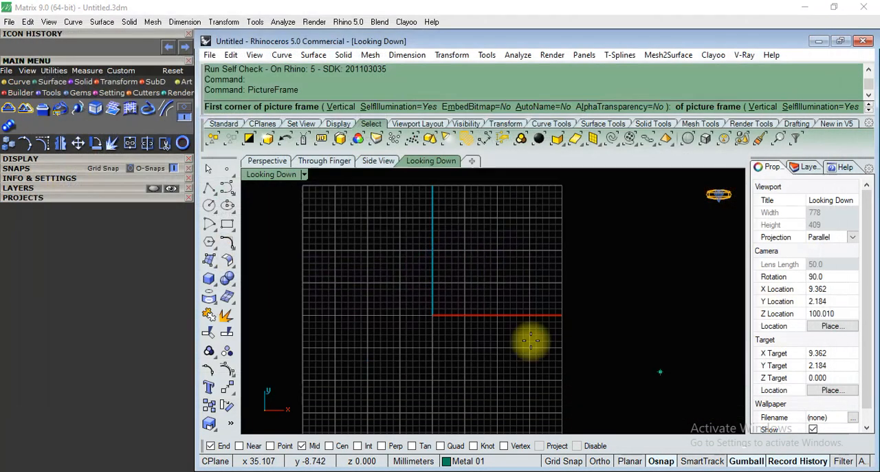
click(448, 376)
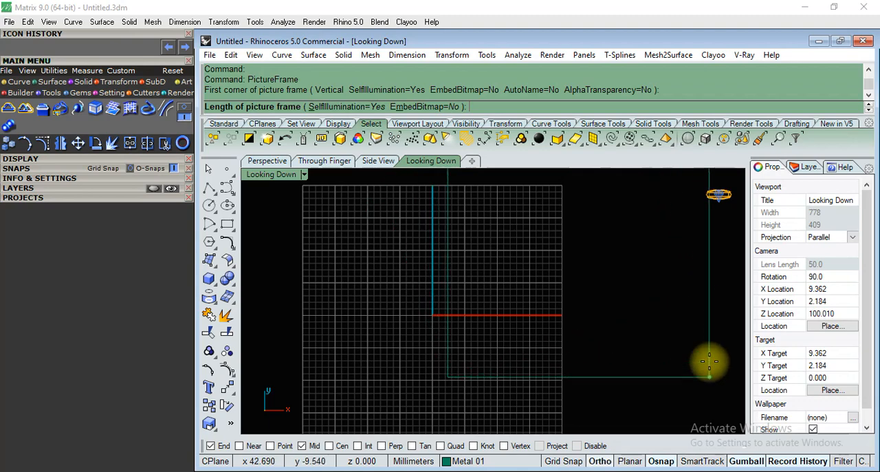
click(710, 366)
Move the ring picture along the X axis until it sits completely beside the grid.
scroll(440, 353, up, 2)
click(550, 275)
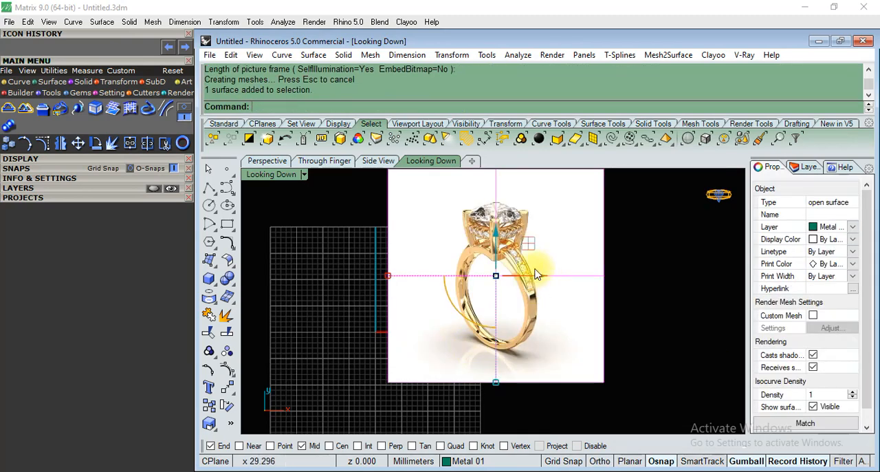
drag(554, 276, 663, 276)
scroll(501, 372, down, 2)
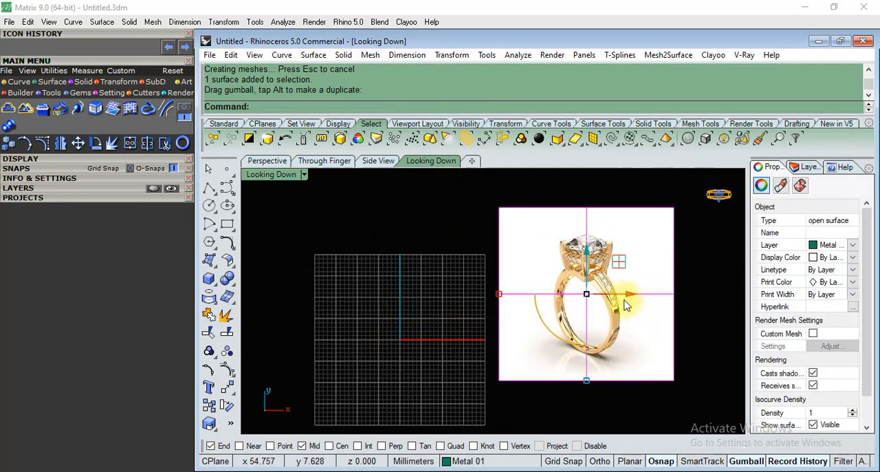
scroll(616, 293, up, 12)
scroll(604, 265, down, 8)
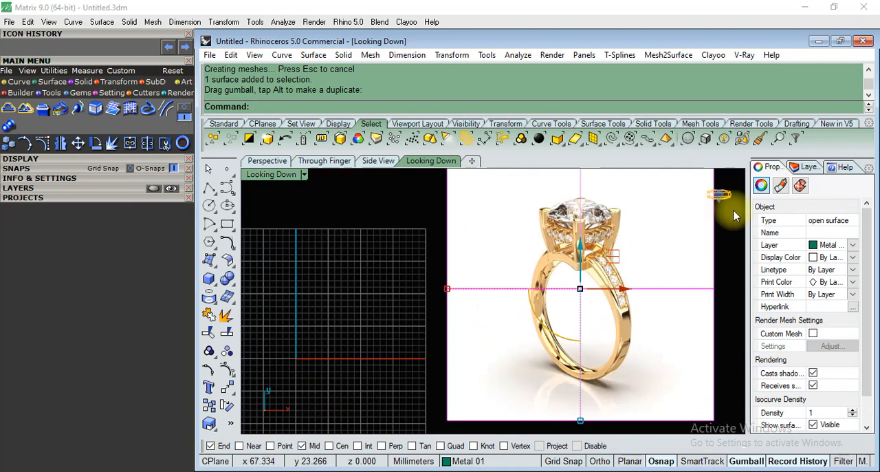
Assign the ring picture to User Layer 04 and lock that layer, keeping it visible.
click(809, 167)
right_click(782, 297)
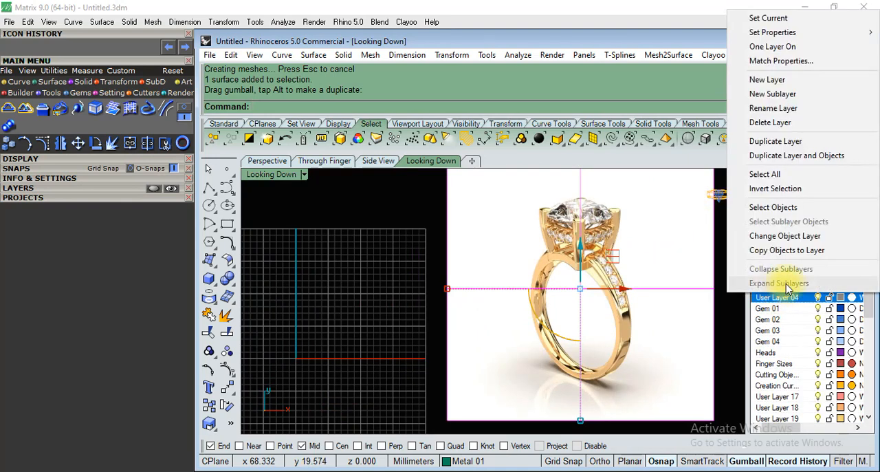
click(784, 236)
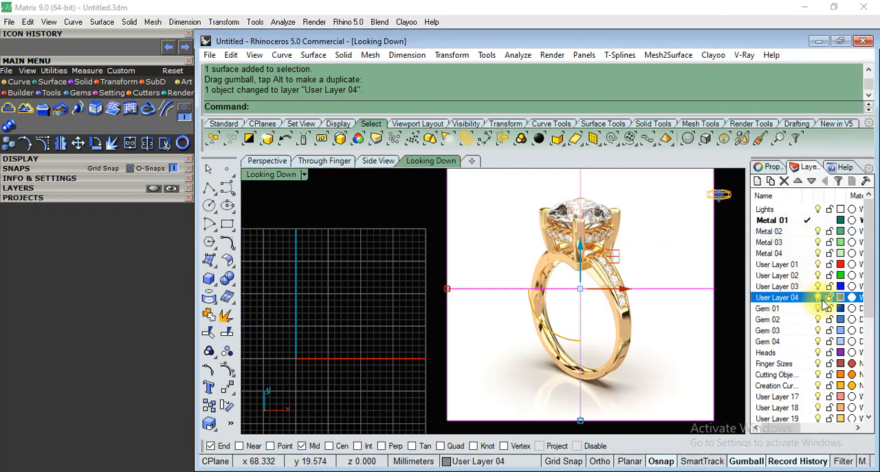
click(818, 296)
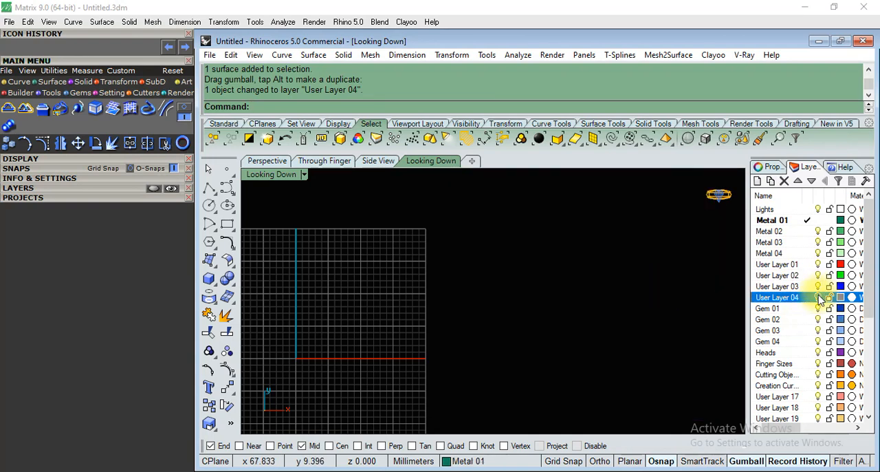
click(818, 299)
click(830, 297)
scroll(552, 286, down, 4)
scroll(540, 296, up, 6)
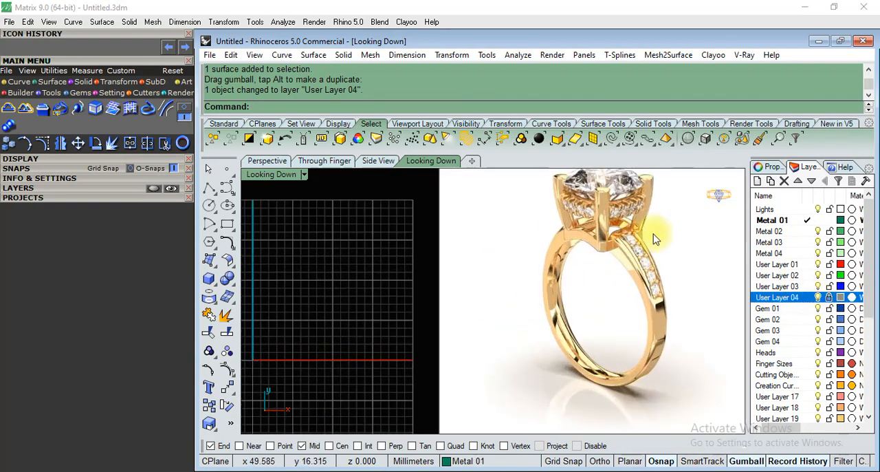
scroll(655, 239, down, 2)
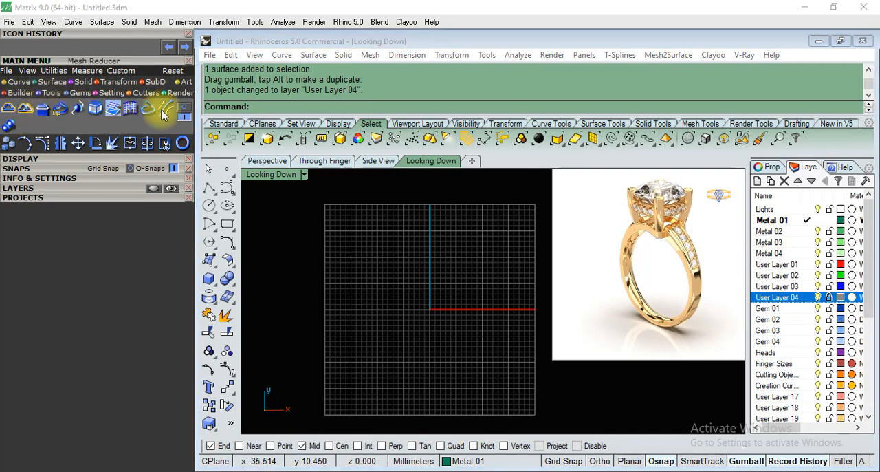
Create a Japan size 16 ring rail and show it in the Perspective view.
click(8, 108)
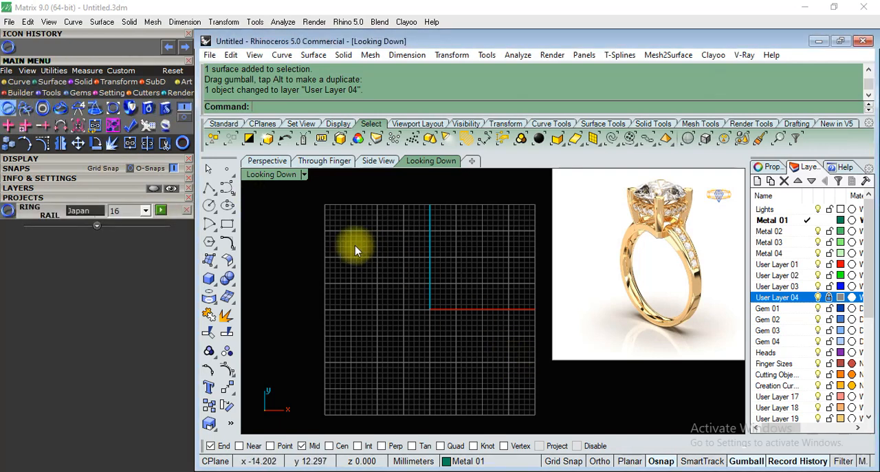
click(161, 212)
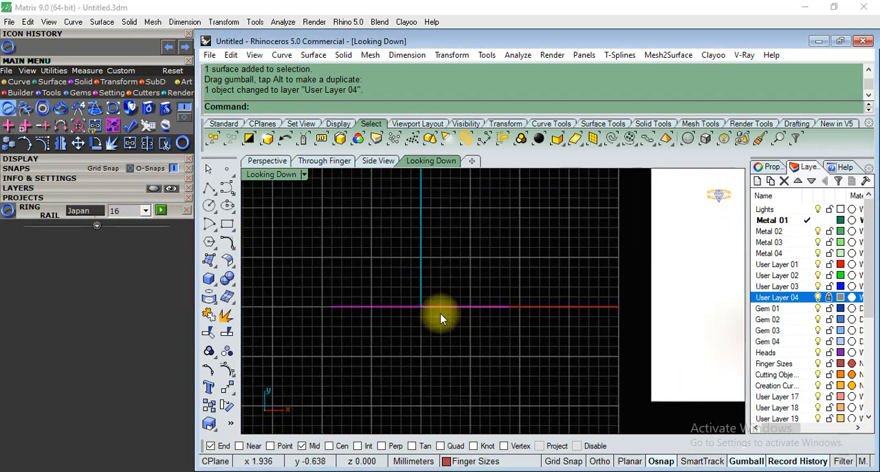
click(334, 162)
scroll(475, 296, up, 5)
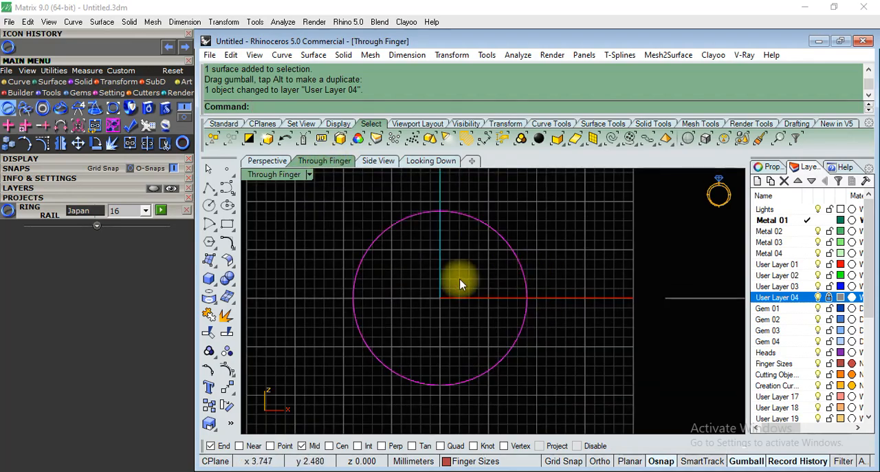
click(272, 165)
right_drag(376, 235, 563, 318)
scroll(564, 319, up, 4)
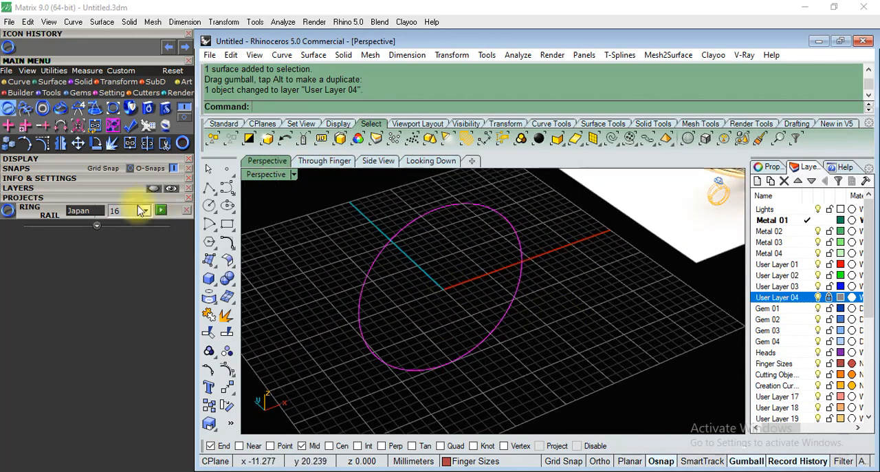
Start Profile Placer and load the ring rail circle as its rail curve.
click(25, 108)
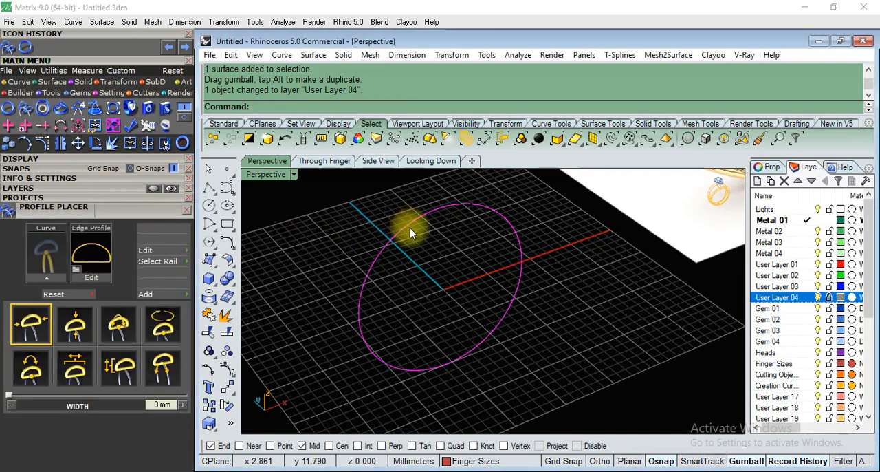
click(45, 277)
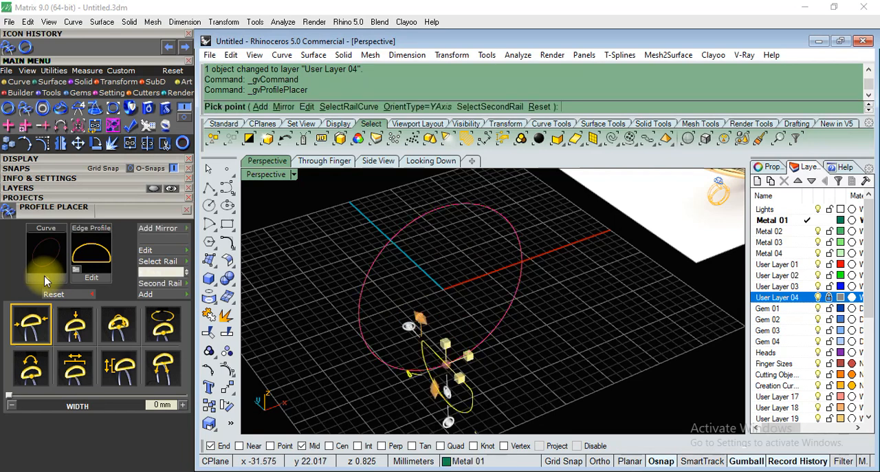
Replace the default shank profile with a rounded-rectangle one from the Shank Profile library.
click(77, 268)
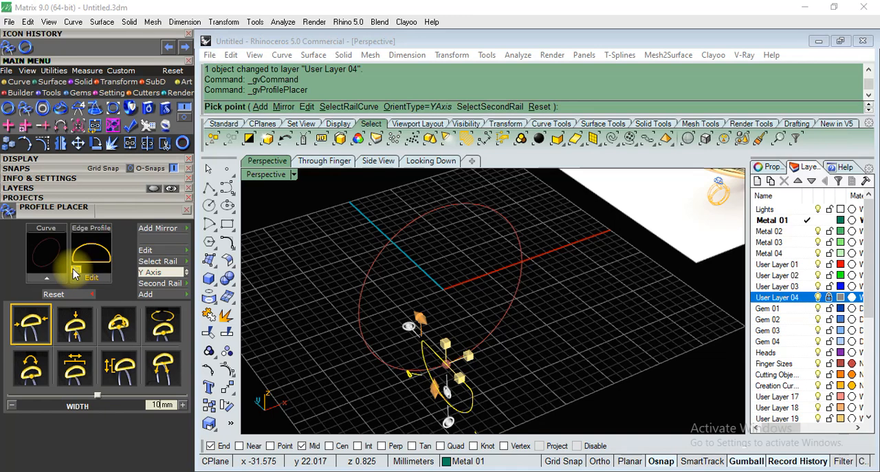
click(76, 274)
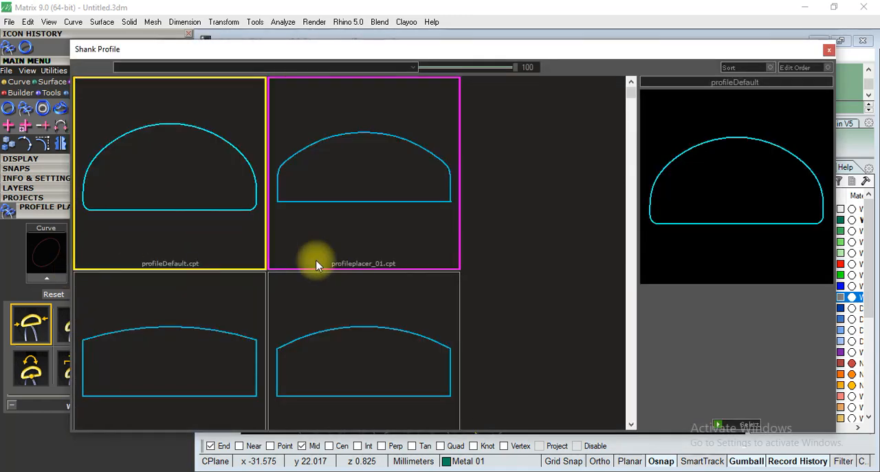
scroll(367, 339, down, 4)
scroll(365, 339, down, 8)
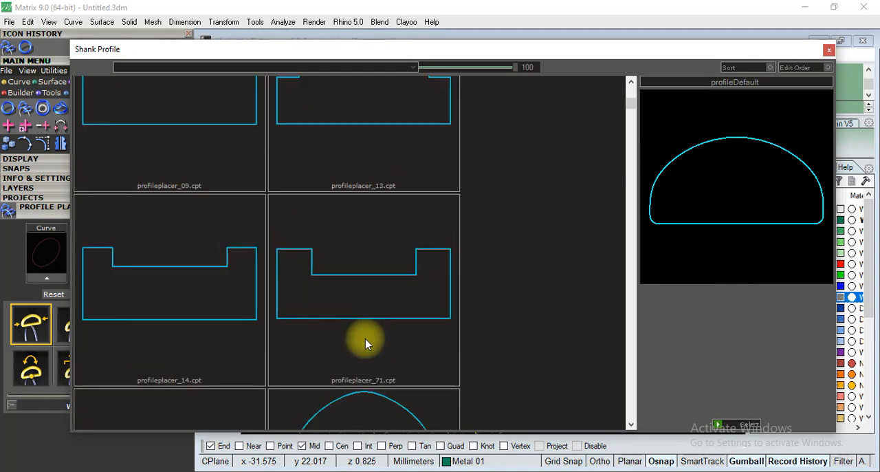
scroll(365, 338, down, 8)
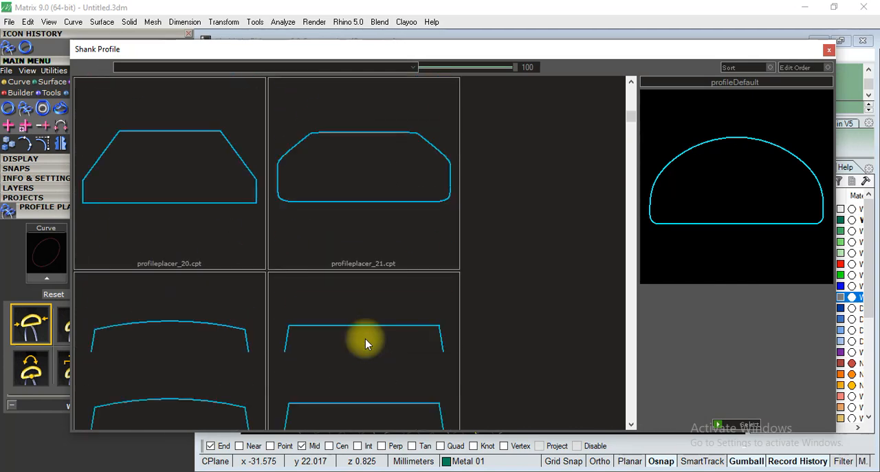
scroll(366, 338, down, 6)
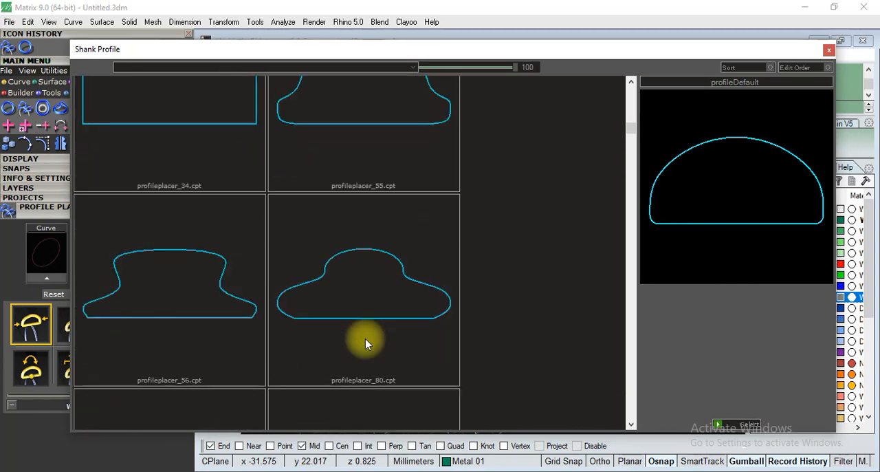
scroll(366, 338, down, 6)
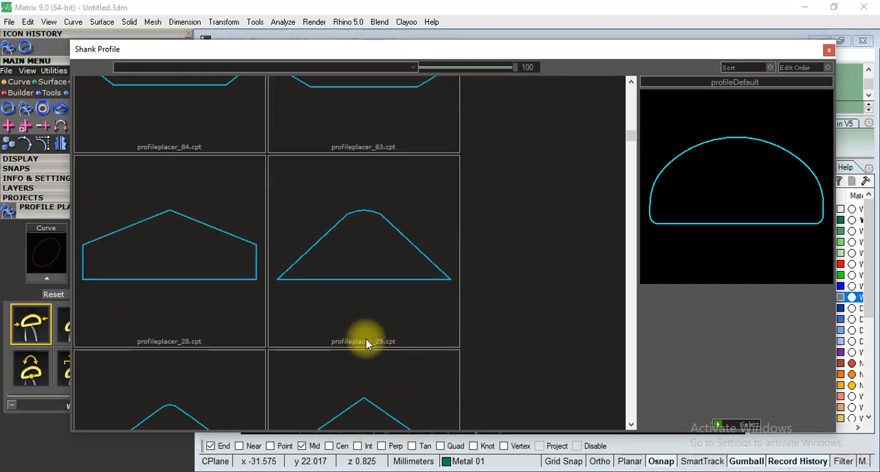
scroll(365, 338, down, 6)
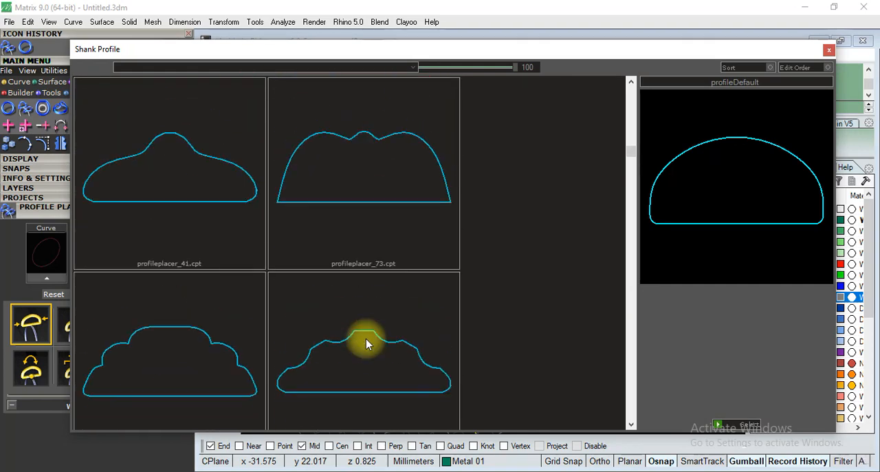
scroll(365, 338, down, 10)
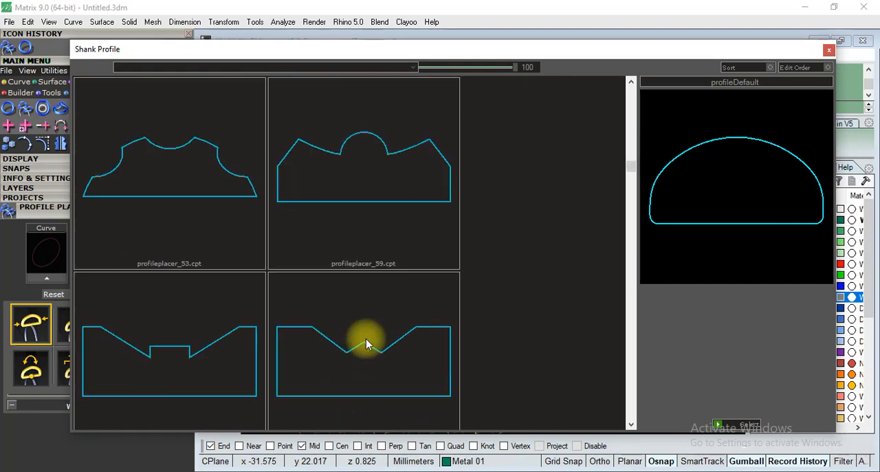
scroll(365, 338, down, 4)
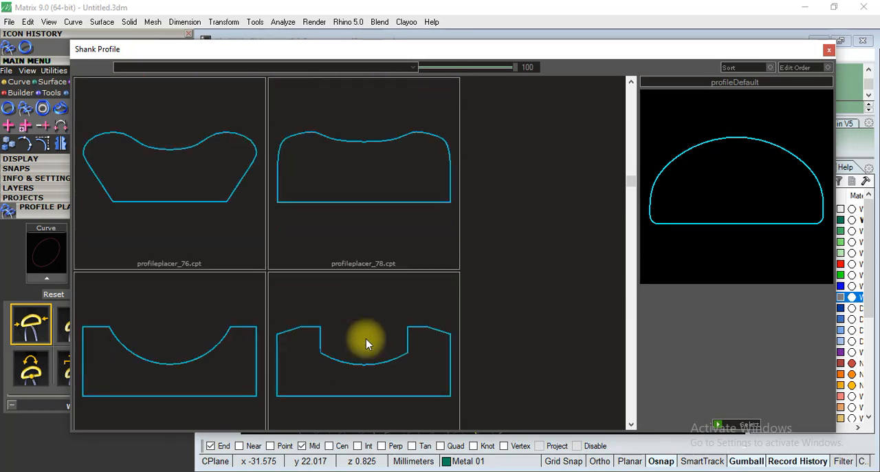
scroll(368, 339, down, 6)
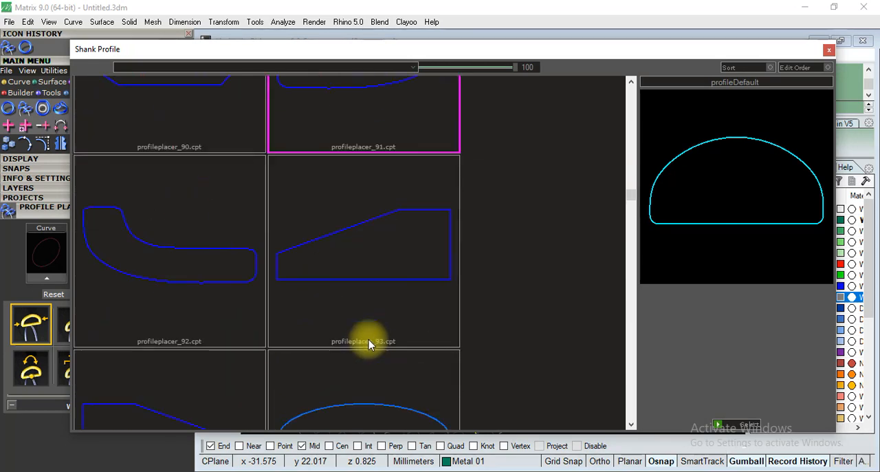
scroll(368, 344, down, 2)
scroll(369, 344, up, 2)
click(206, 313)
click(206, 317)
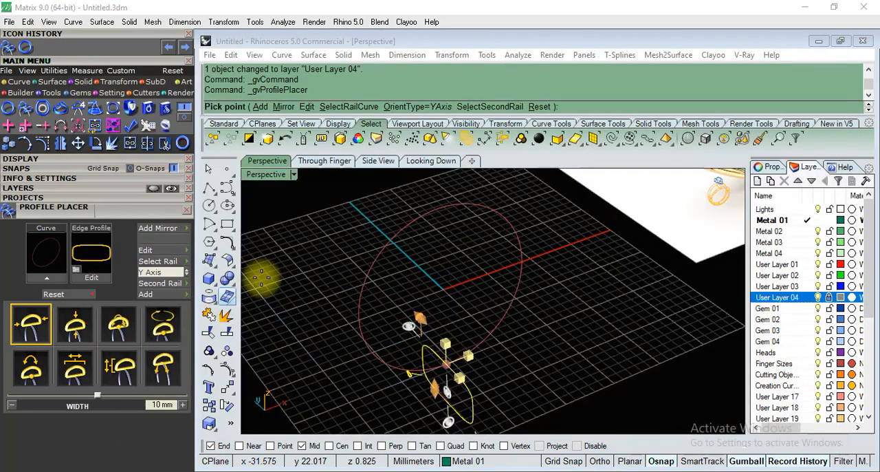
Examine the placed profile at the base of the ring rail from several angles, ending in the Through Finger view.
scroll(556, 349, up, 5)
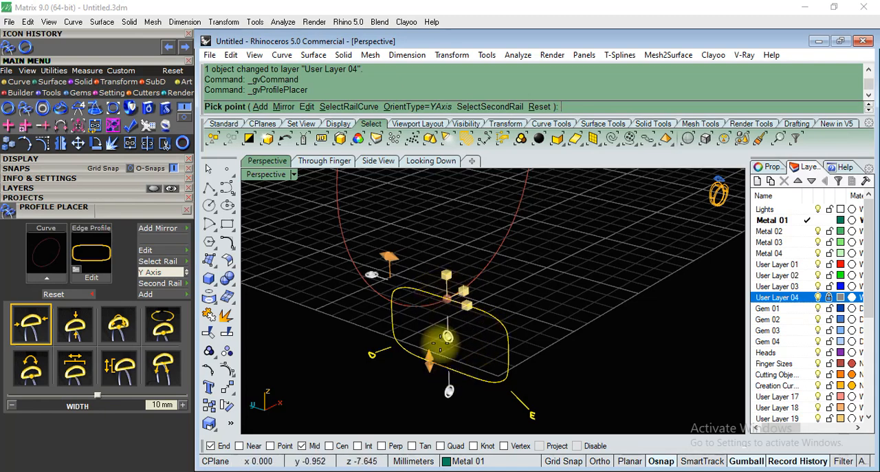
scroll(293, 374, down, 10)
right_drag(617, 307, 480, 158)
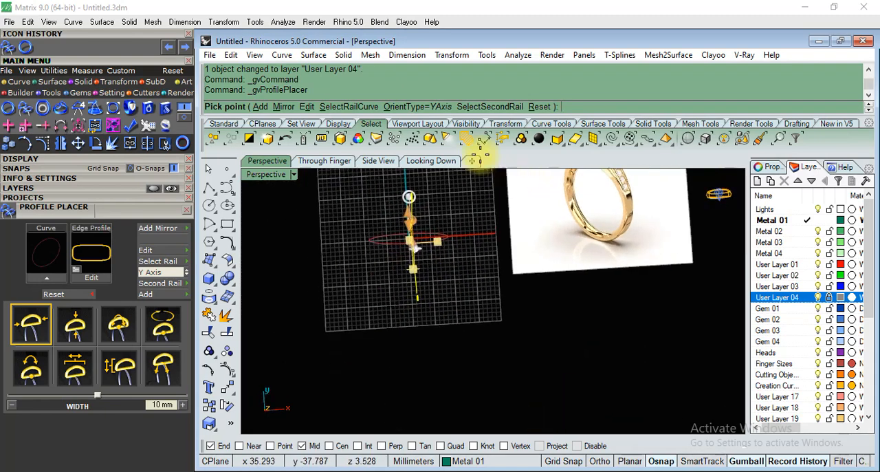
key(F2)
scroll(430, 396, down, 6)
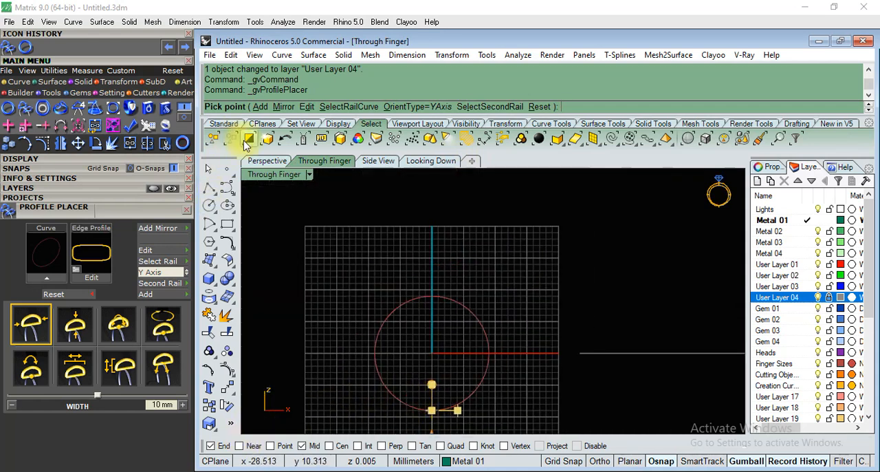
Examine the shank in the reference image in the Perspective view and compare it with the placed profile.
click(265, 161)
right_drag(628, 305, 650, 185)
scroll(638, 196, up, 5)
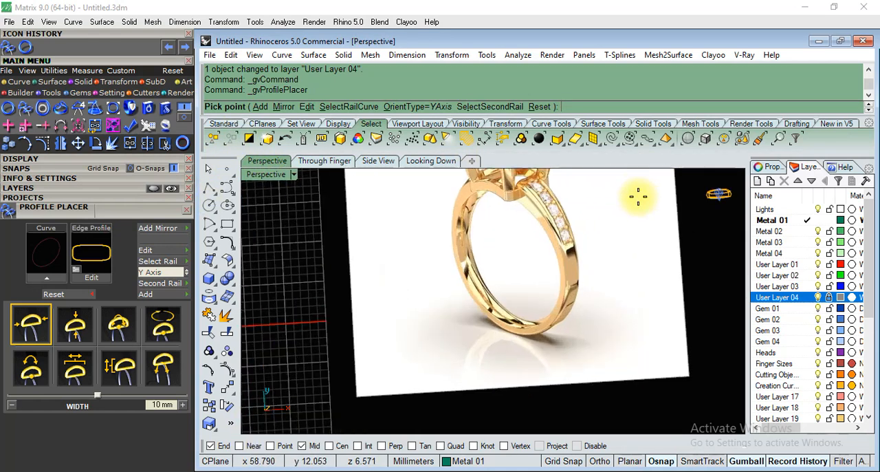
scroll(584, 203, up, 5)
scroll(530, 298, down, 8)
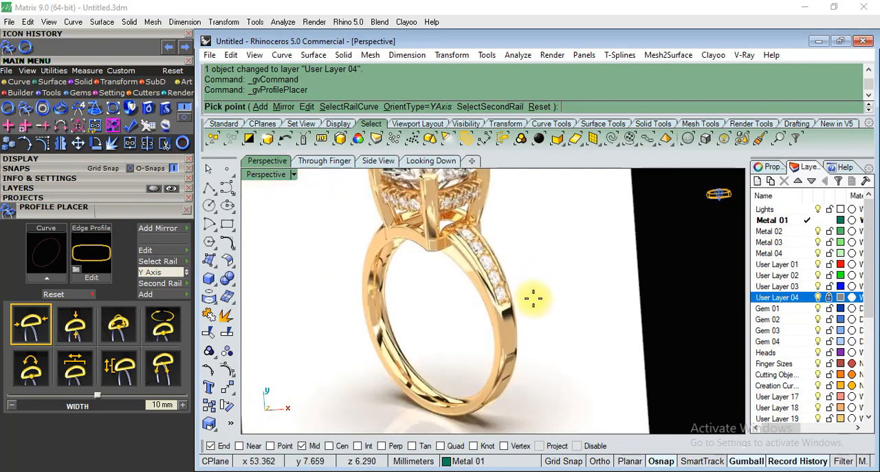
scroll(468, 270, up, 4)
right_drag(504, 333, 579, 205)
scroll(579, 205, down, 5)
scroll(517, 336, up, 6)
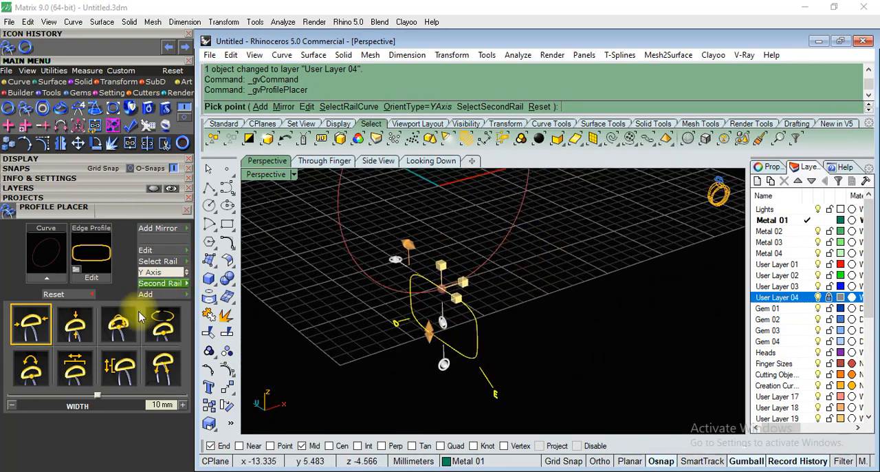
scroll(392, 382, down, 8)
right_drag(522, 336, 519, 366)
scroll(520, 367, up, 3)
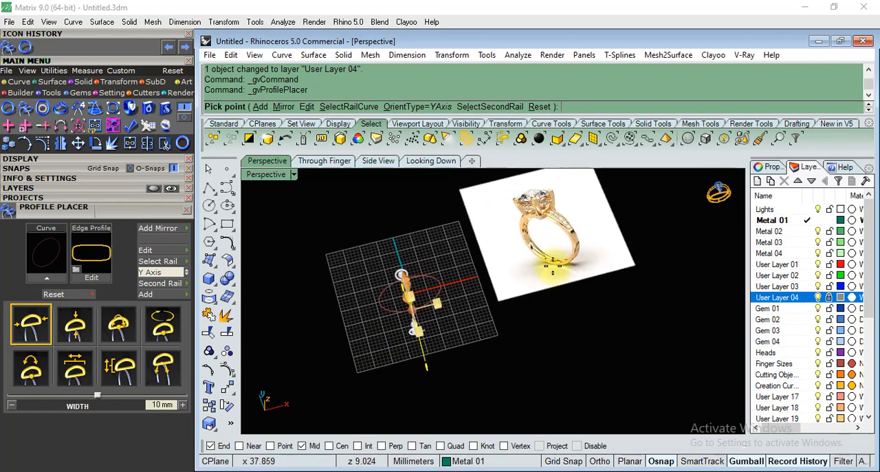
scroll(579, 200, up, 8)
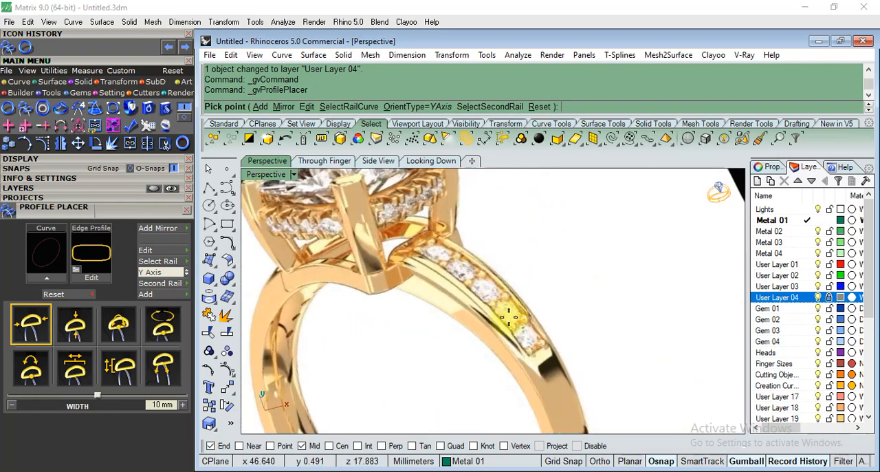
scroll(595, 258, down, 8)
right_drag(489, 344, 525, 279)
scroll(621, 245, down, 4)
scroll(476, 395, up, 5)
scroll(473, 252, up, 5)
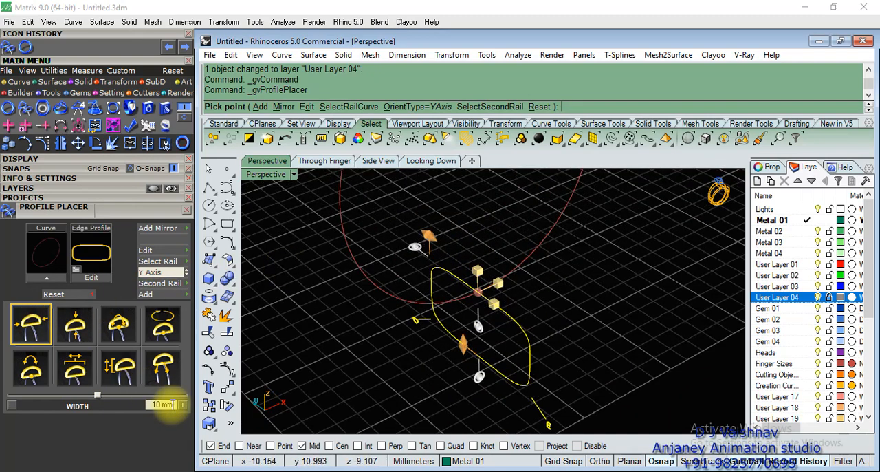
Narrow the shank profile's width, set its height to 1.5 mm, and finish placing it at the base of the ring rail.
click(164, 405)
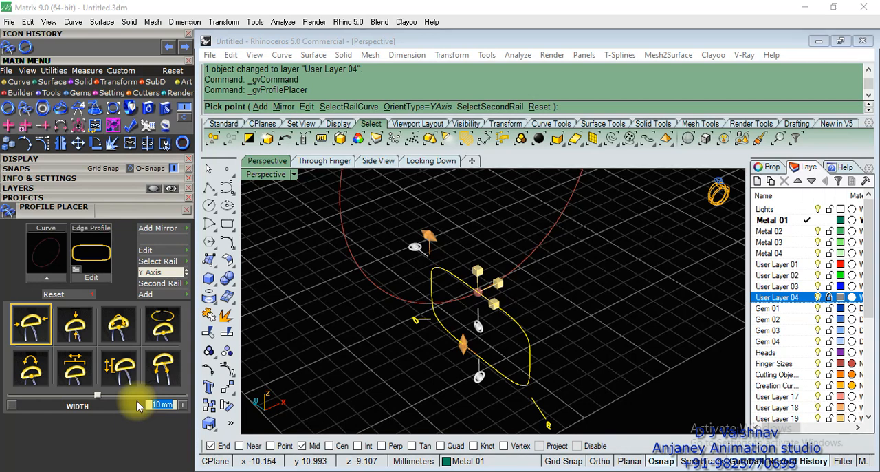
text(1.55)
key(Return)
click(74, 324)
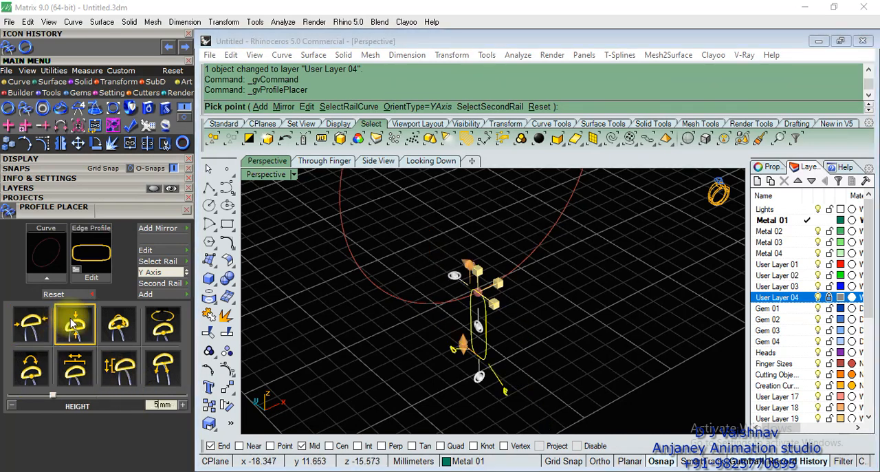
click(164, 404)
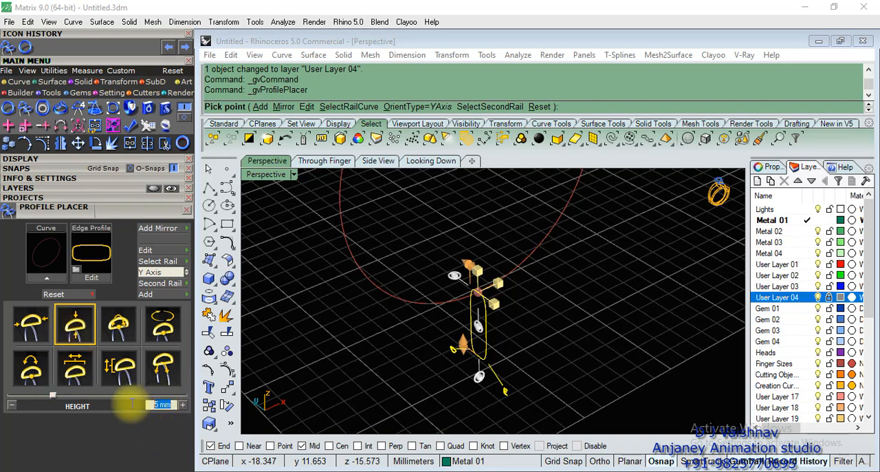
text(1.)
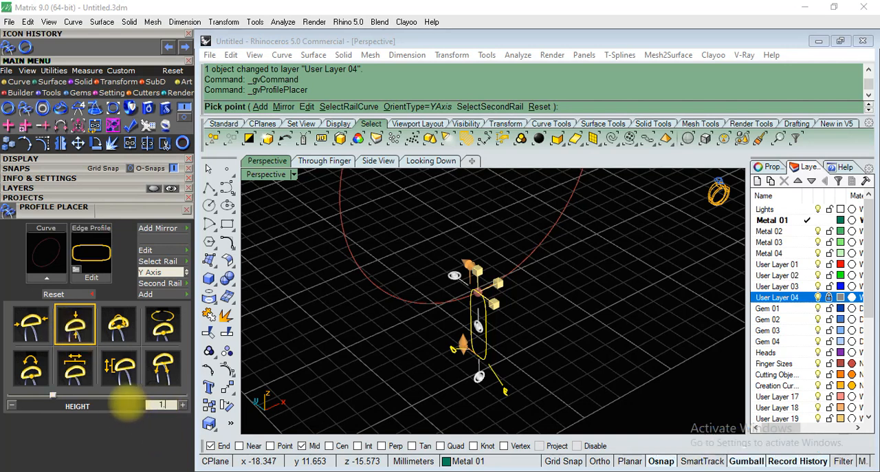
text(5)
key(Return)
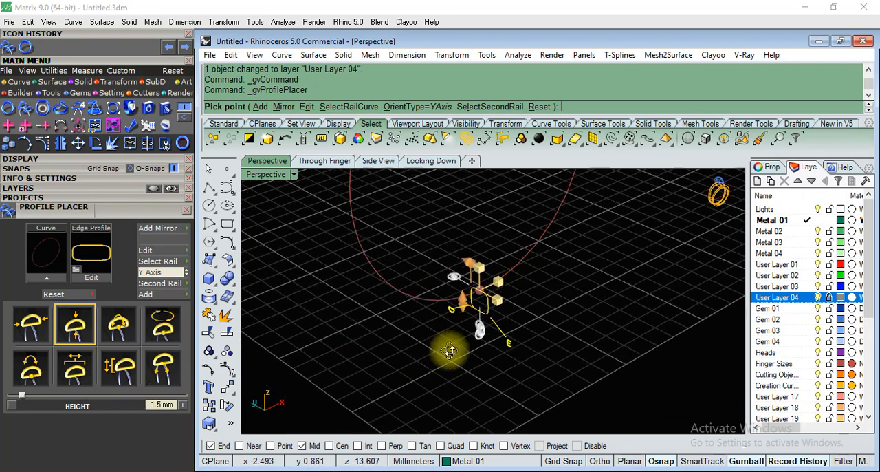
scroll(415, 368, down, 3)
right_drag(541, 315, 491, 363)
scroll(417, 407, down, 2)
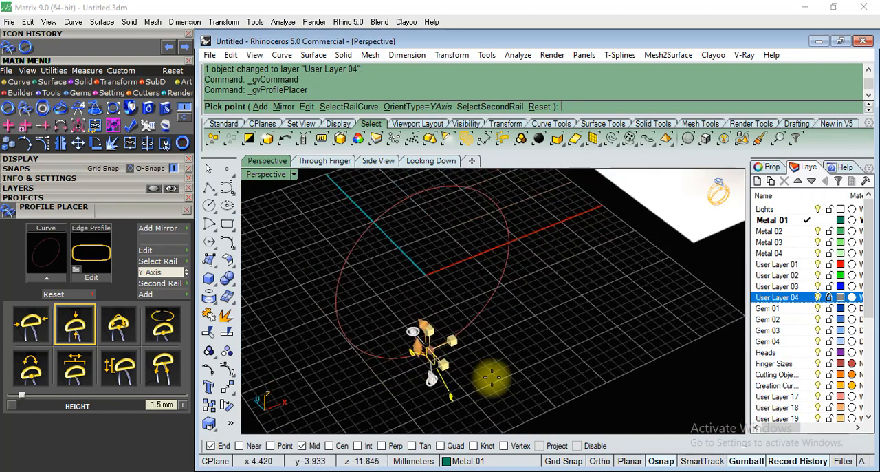
click(512, 373)
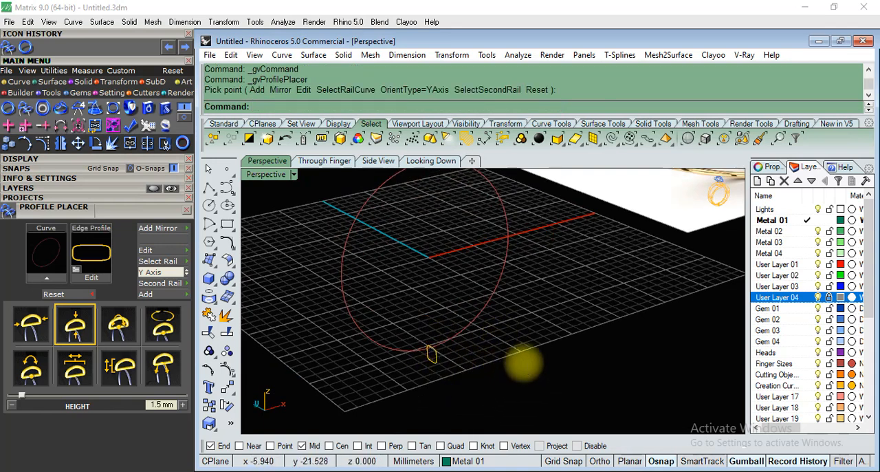
Create the shank with a one-rail Freeform sweep of the profile along the ring rail circle, without simplifying the cross section.
text(Swe)
key(Return)
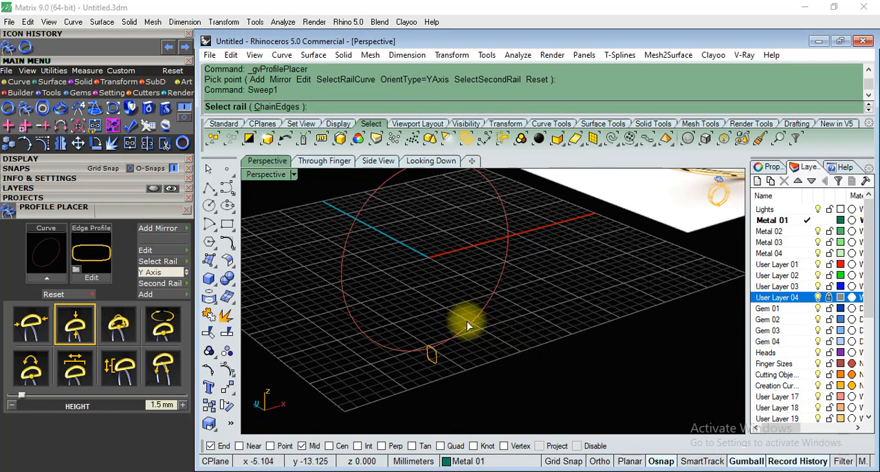
click(467, 321)
click(436, 361)
key(Return)
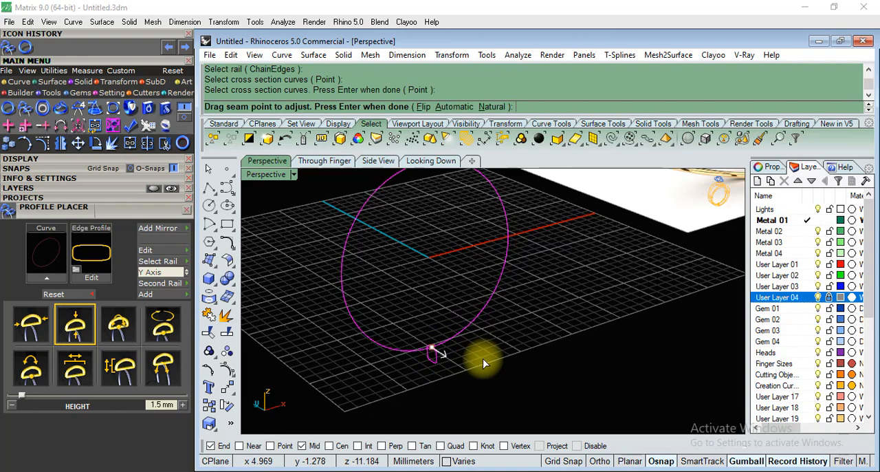
key(Return)
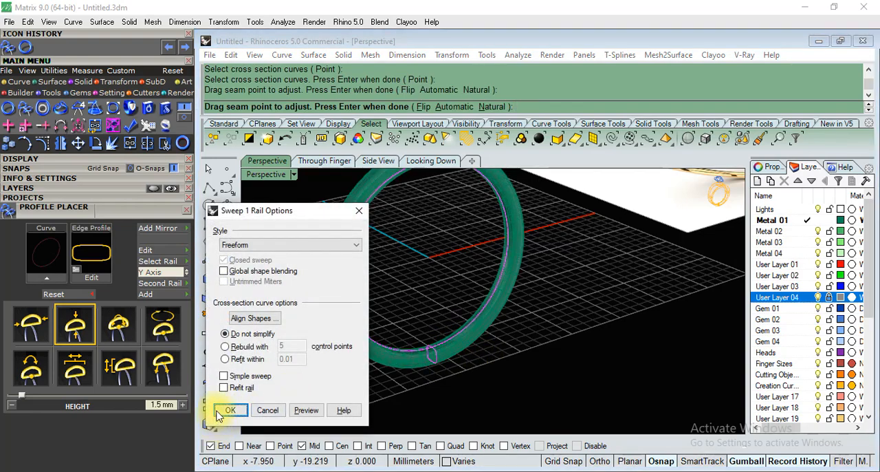
click(219, 412)
scroll(477, 313, down, 5)
right_drag(480, 306, 478, 385)
scroll(478, 267, up, 7)
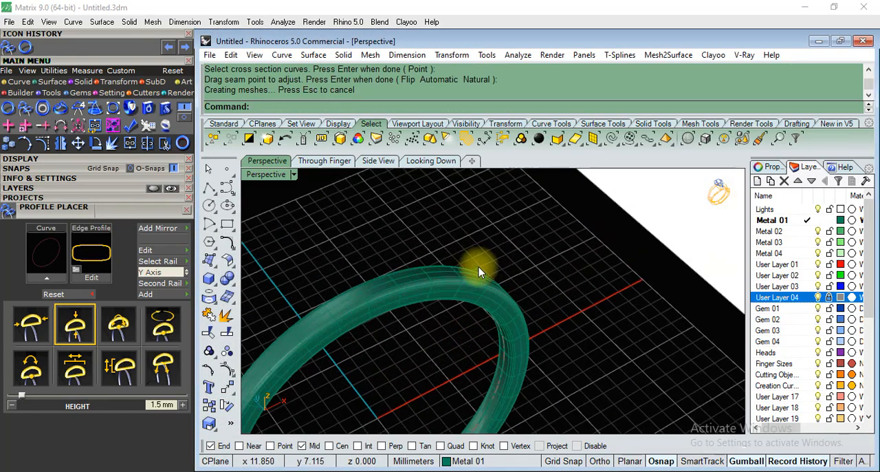
scroll(478, 267, down, 4)
right_drag(538, 375, 426, 334)
scroll(413, 329, down, 4)
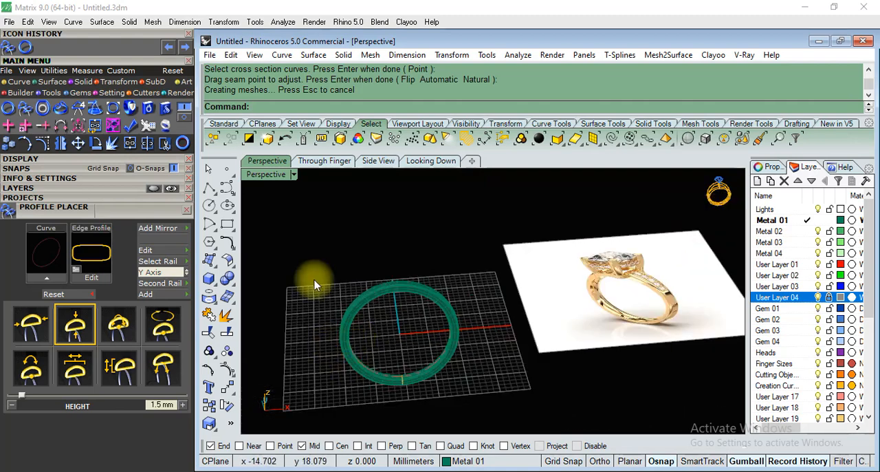
Close Profile Placer and use Gem Loader to load a 3.4 mm round diamond at the ring centre in the Through Finger view.
click(325, 161)
click(188, 208)
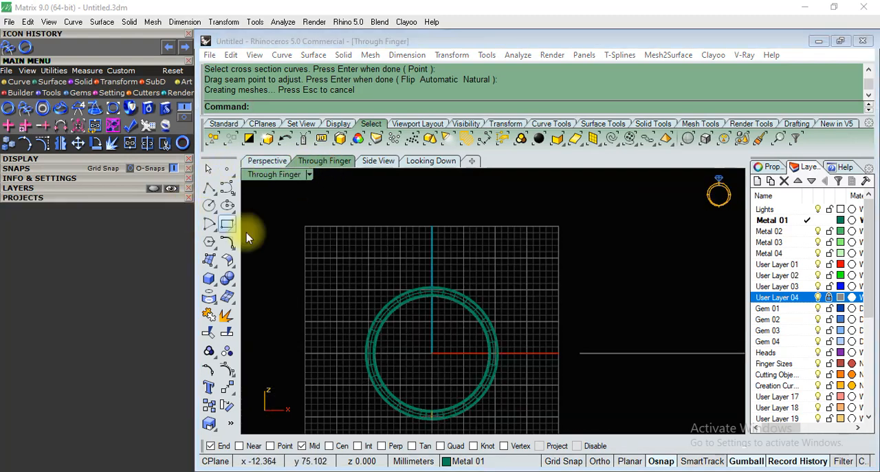
scroll(432, 297, down, 2)
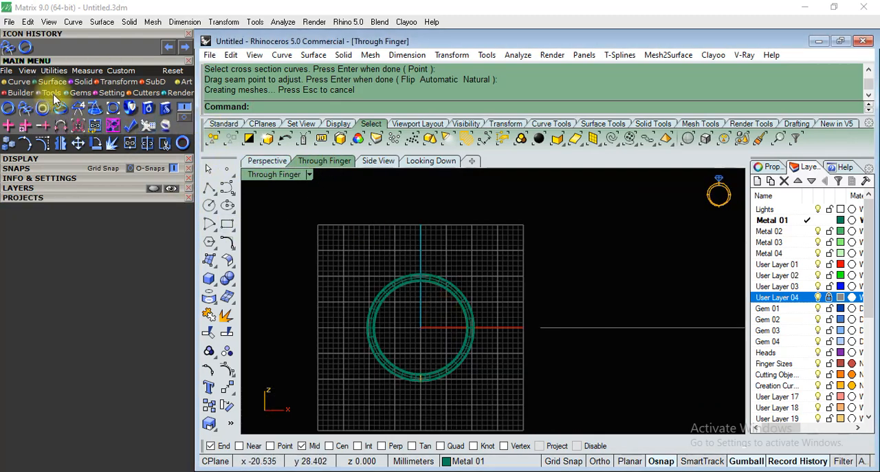
click(74, 92)
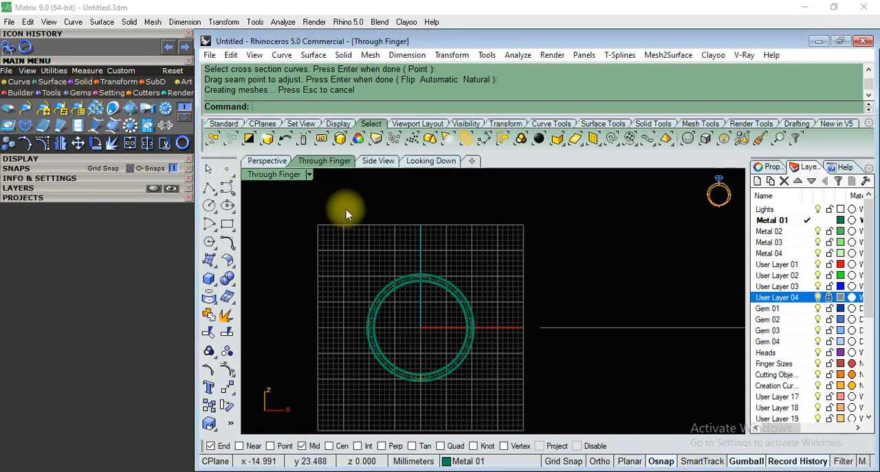
click(7, 109)
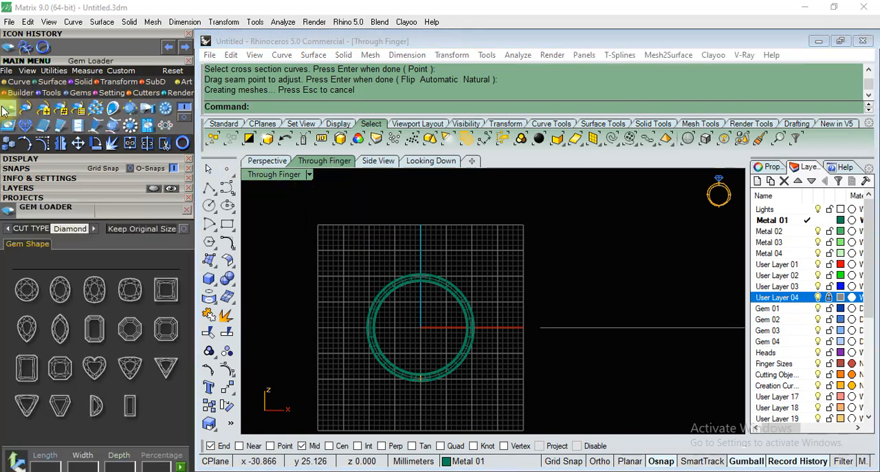
click(26, 289)
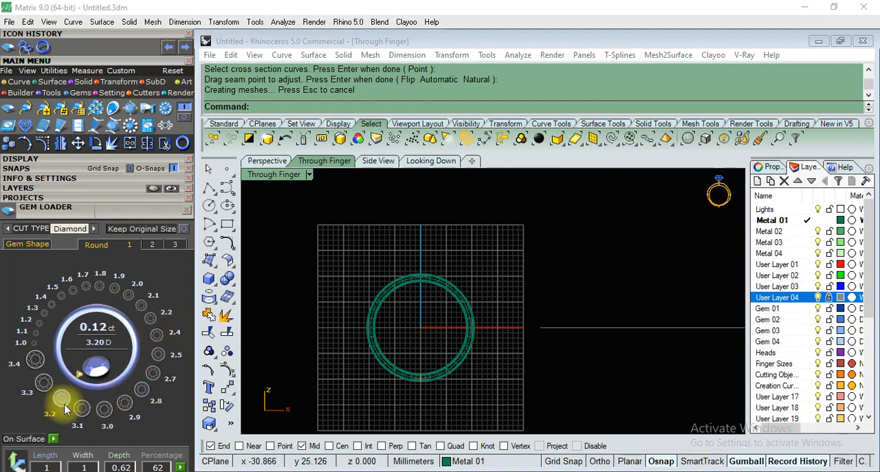
drag(118, 210, 224, 20)
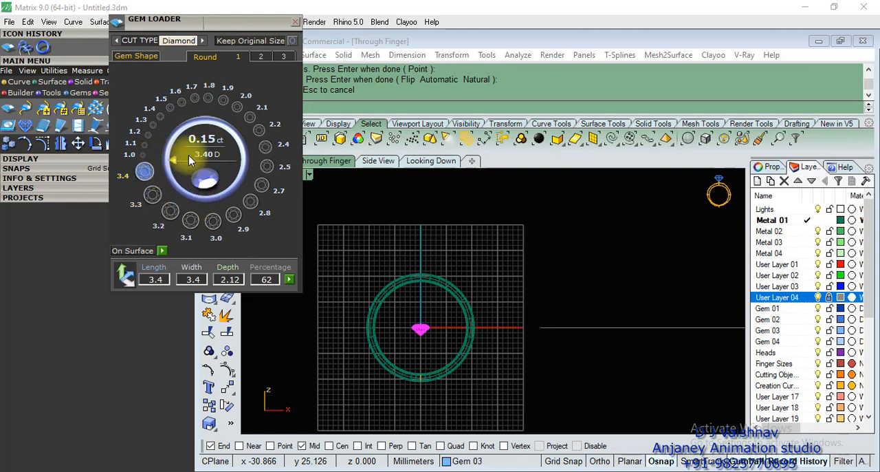
Try enlarging the loaded diamond to 6.5 mm length and width, and reload the 3.4 mm round stone.
click(191, 219)
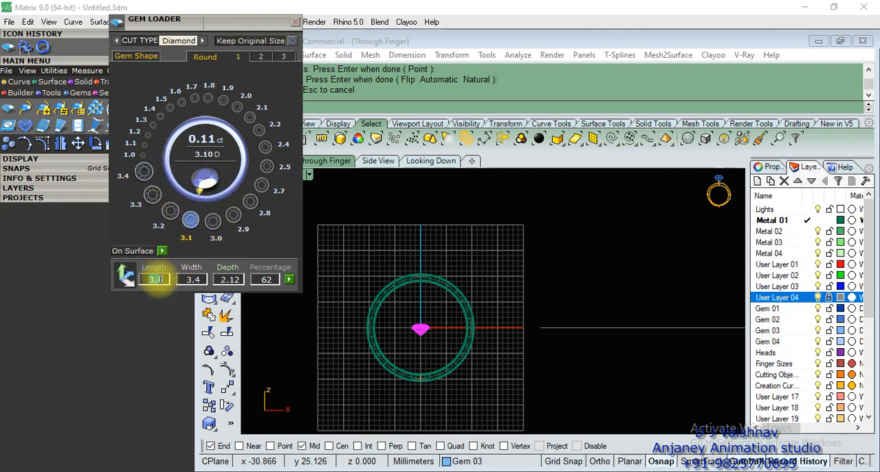
text(6.5)
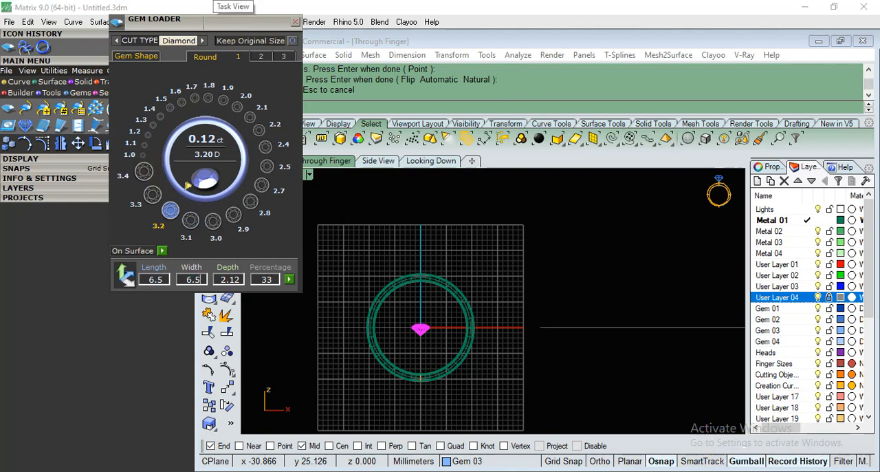
scroll(472, 362, up, 5)
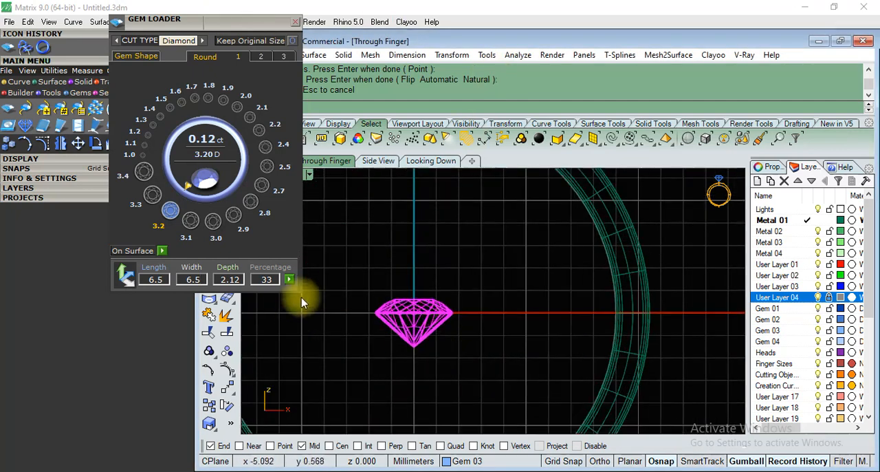
click(290, 280)
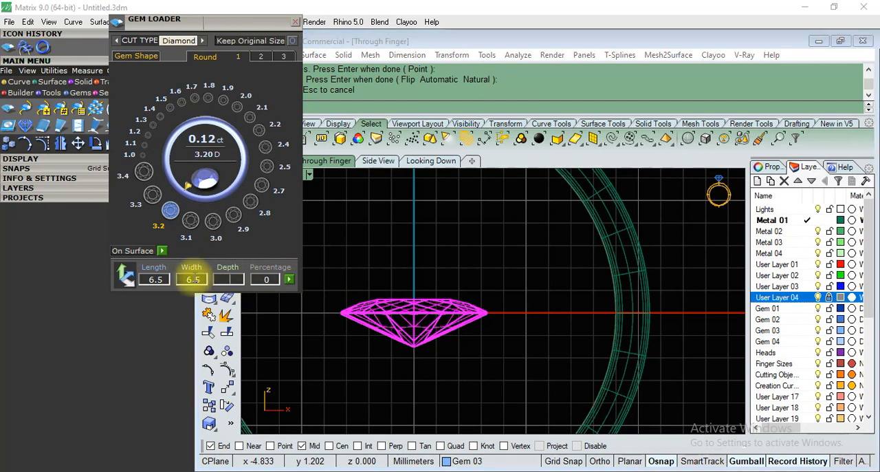
click(237, 107)
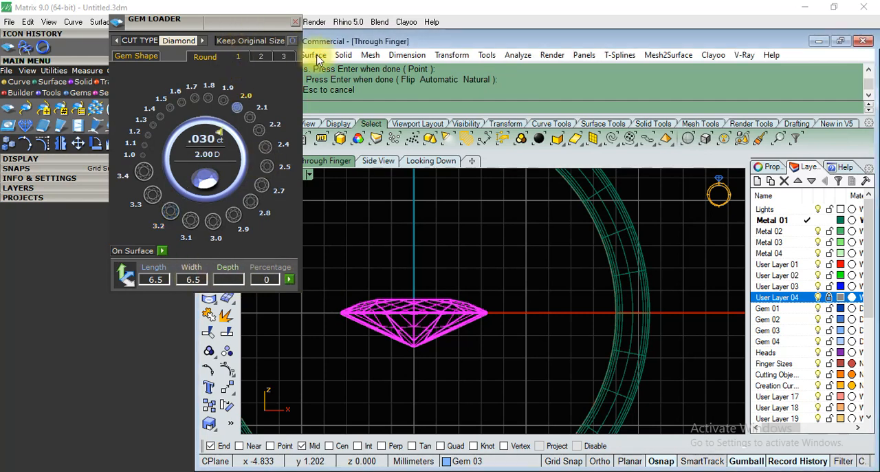
key(alt+Tab)
key(alt+Tab)
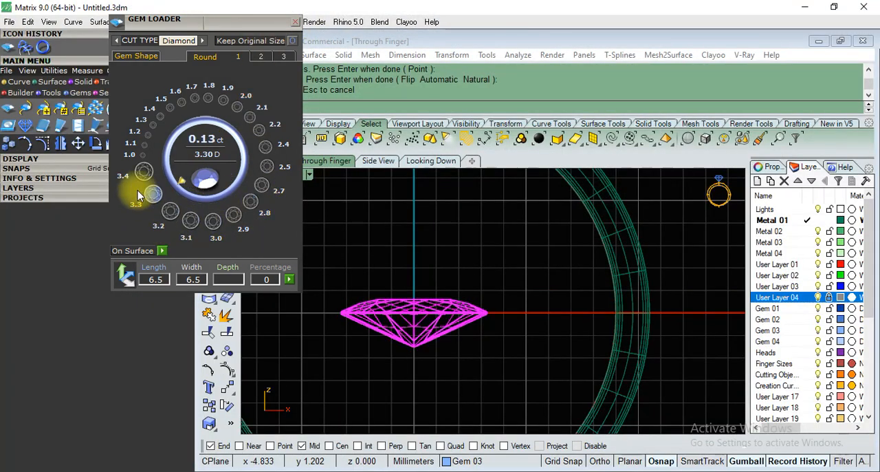
click(144, 172)
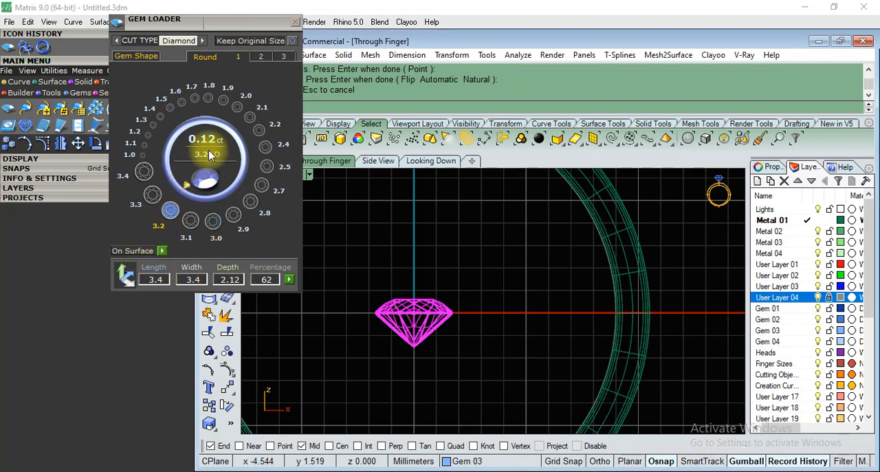
Replace the 3.4 mm stone with the preset 6.5 mm round diamond at the centre of the ring.
click(261, 57)
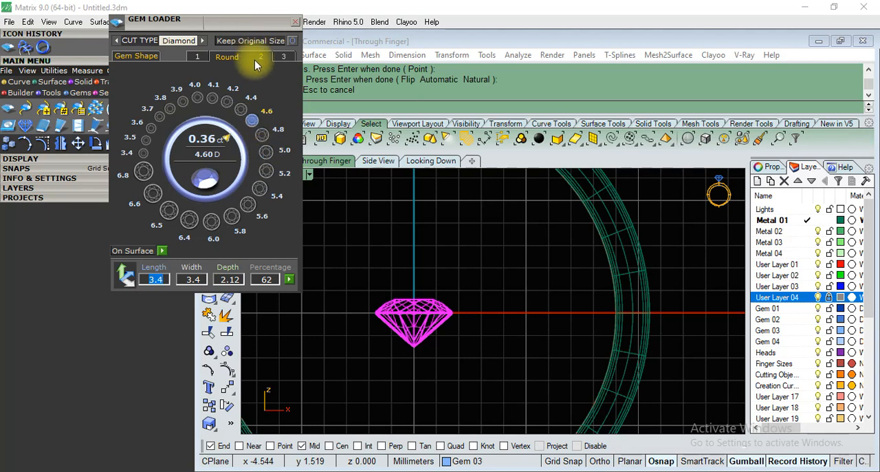
click(163, 213)
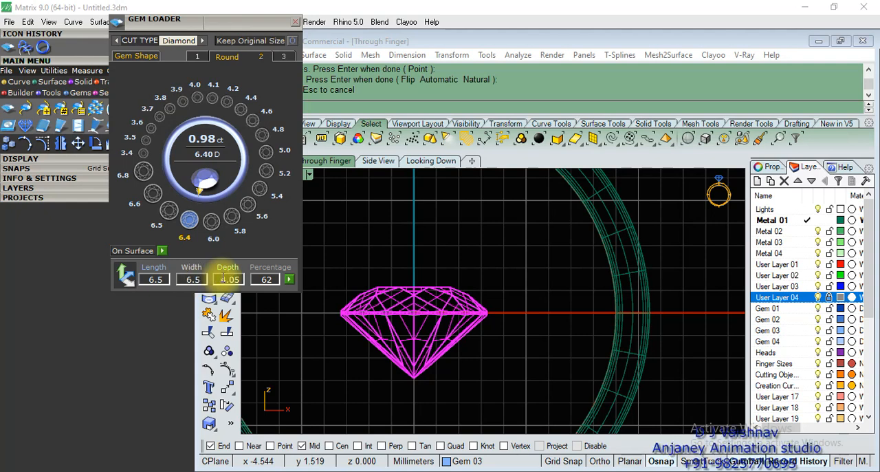
scroll(476, 362, down, 12)
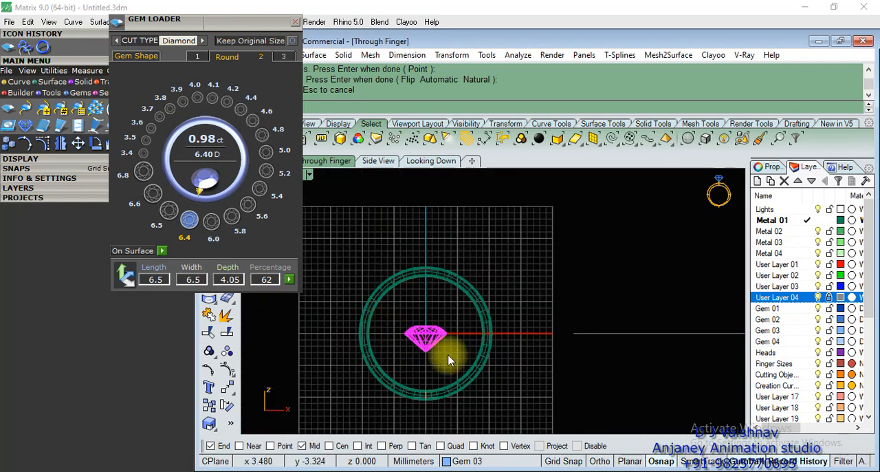
scroll(449, 355, up, 6)
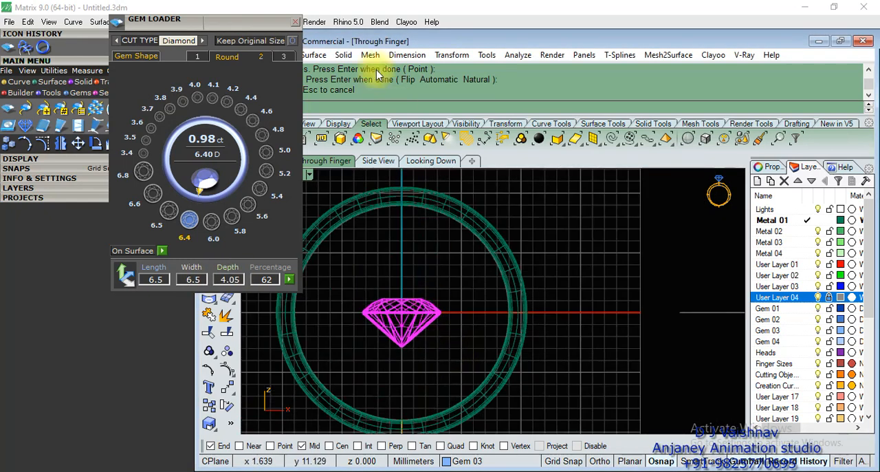
Close Gem Loader and move the round diamond straight up from the ring centre to above the shank.
click(296, 22)
click(413, 331)
scroll(413, 366, down, 3)
drag(406, 300, 409, 192)
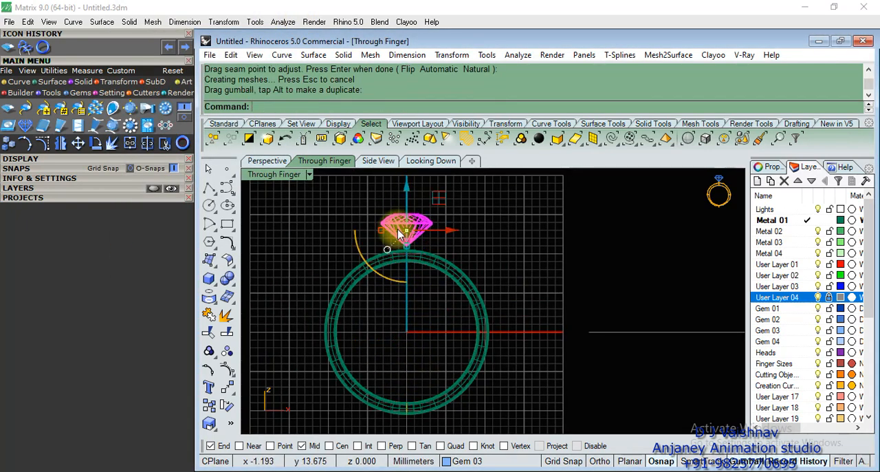
scroll(350, 338, down, 5)
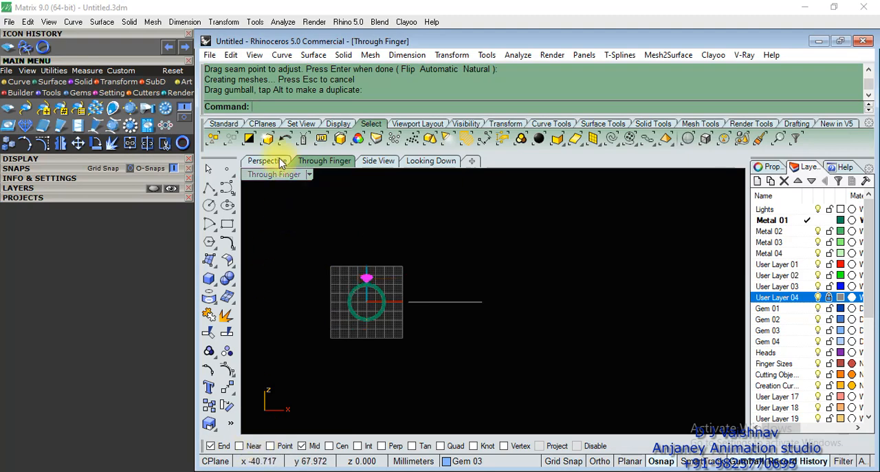
Compare the stone's position with the reference ring in Perspective, and raise the diamond slightly in the Through Finger view.
click(268, 161)
scroll(517, 312, down, 4)
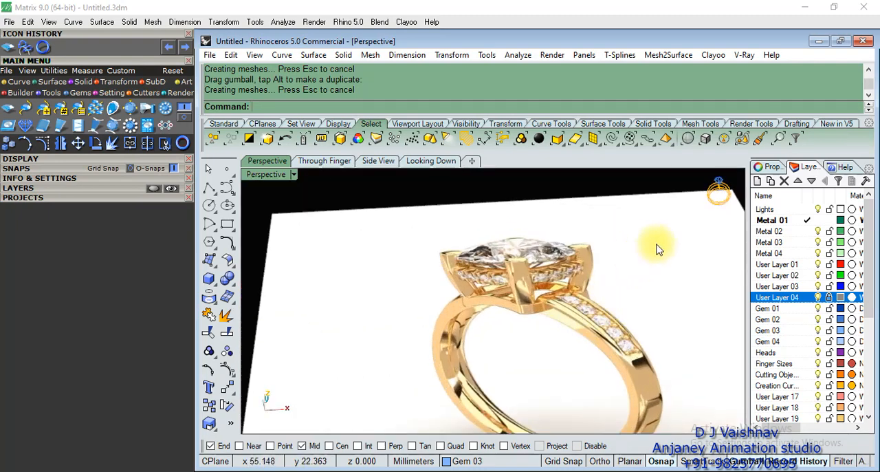
scroll(522, 308, down, 4)
scroll(463, 308, up, 3)
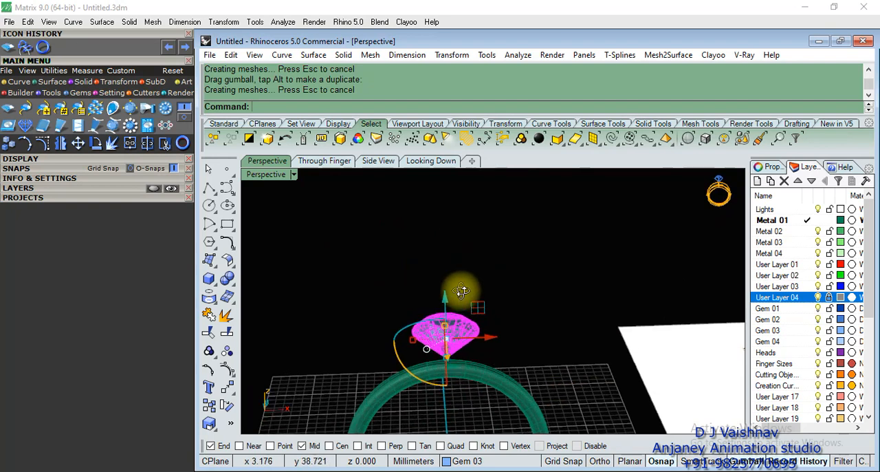
click(324, 160)
scroll(402, 310, up, 5)
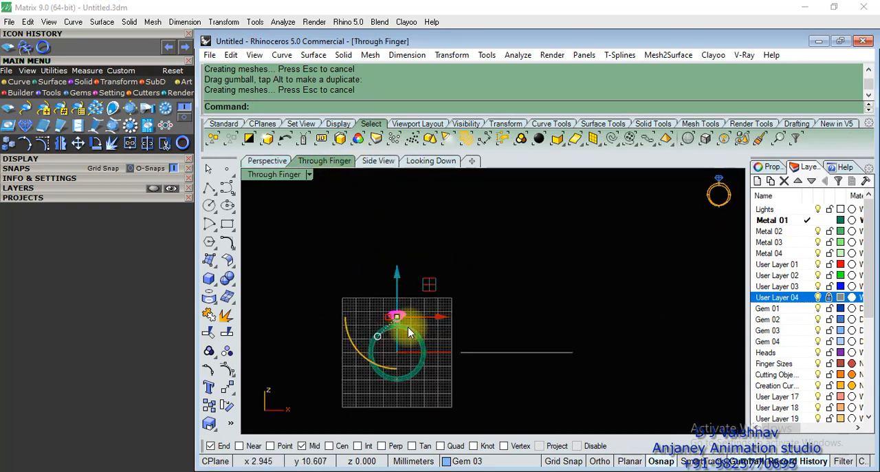
mouse_move(386, 208)
mouse_down()
mouse_move(383, 189)
mouse_move(384, 198)
mouse_up()
click(453, 257)
scroll(475, 265, up, 5)
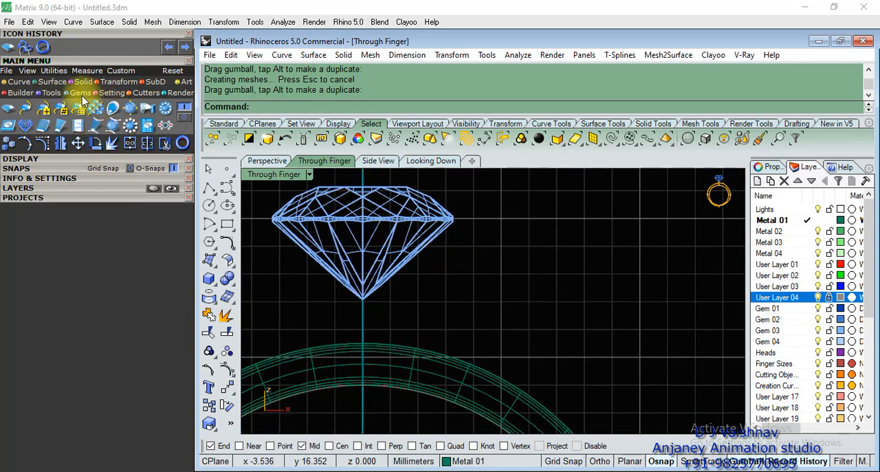
Load the diamond into Head Builder to create a diagonal four-prong head with two rails.
click(51, 92)
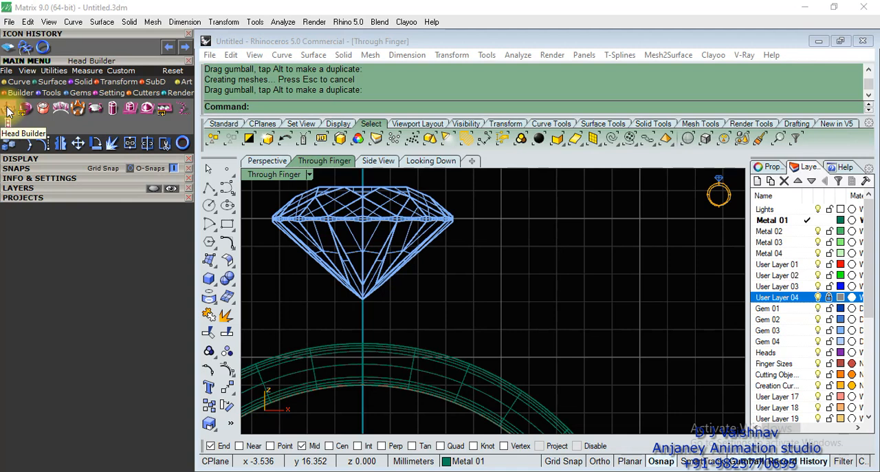
click(352, 232)
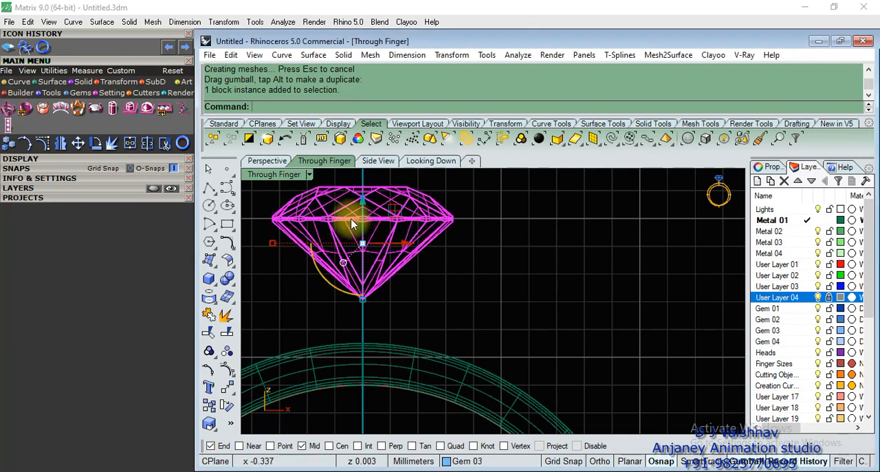
click(7, 109)
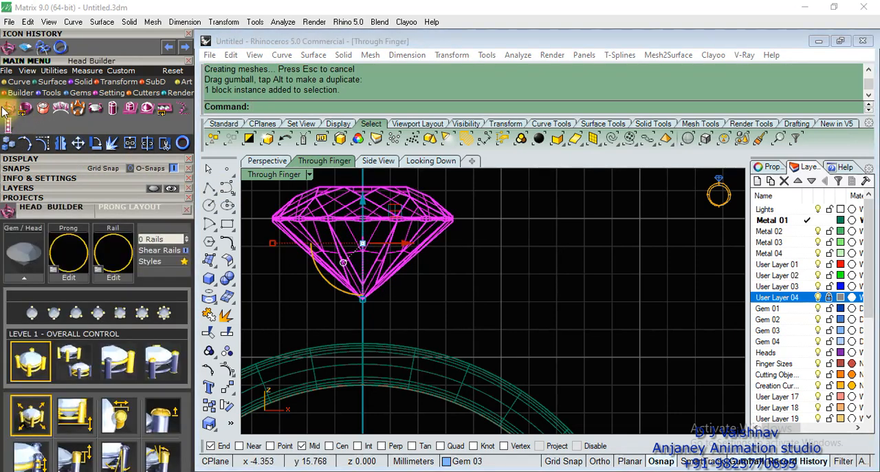
click(34, 277)
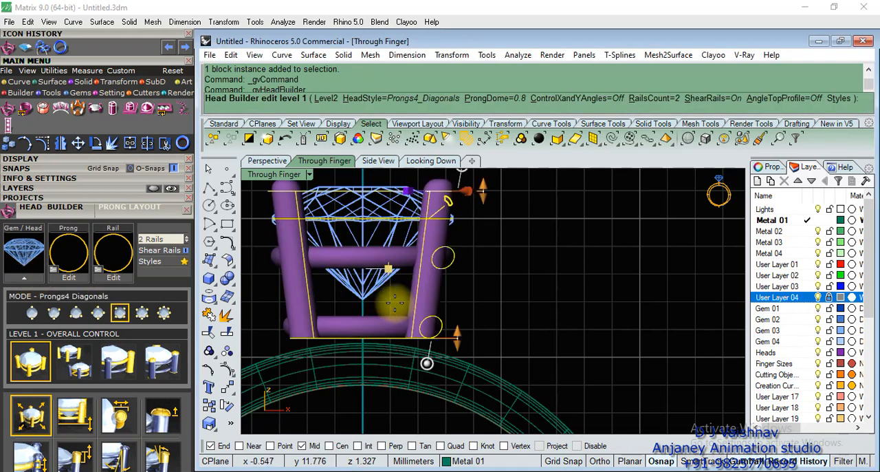
Examine the head's prongs and round rails in Perspective against the head in the reference ring image.
scroll(574, 249, down, 4)
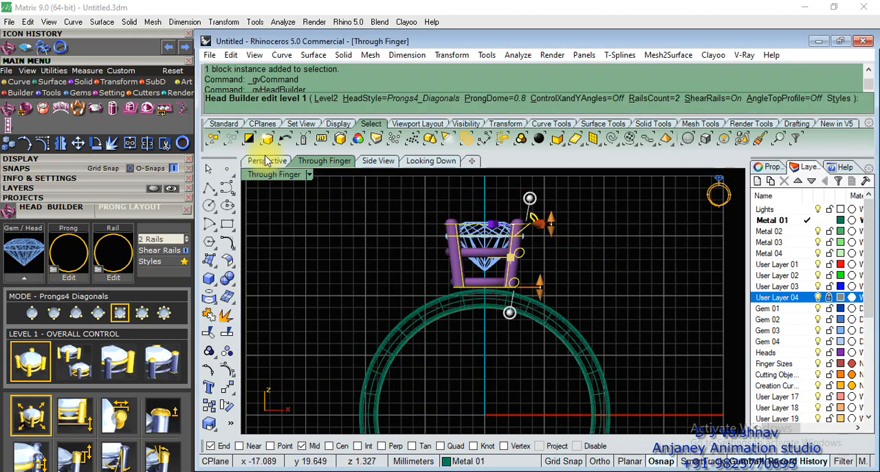
click(267, 160)
right_drag(630, 311, 559, 304)
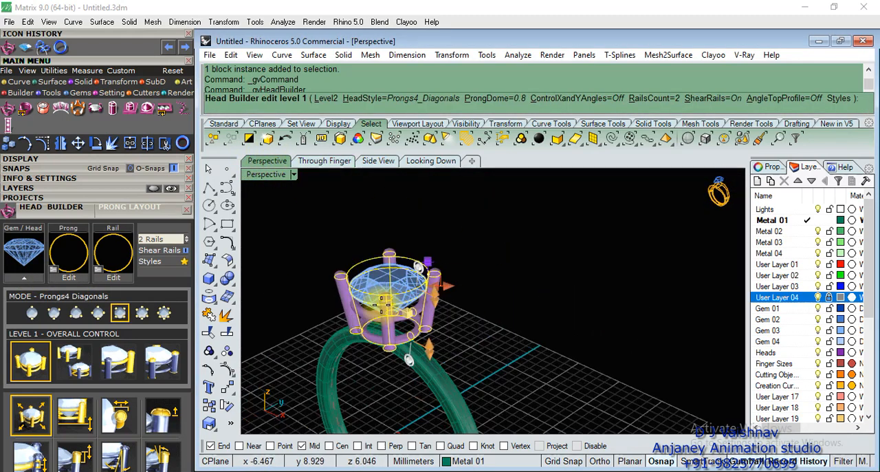
scroll(382, 304, up, 10)
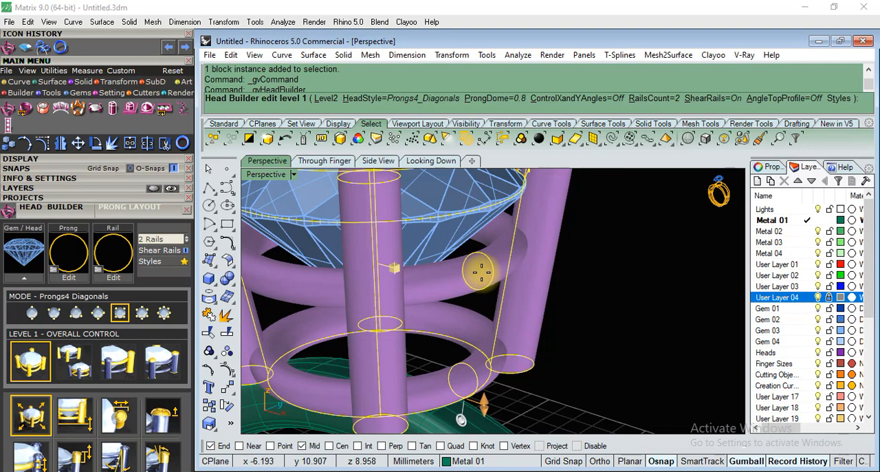
scroll(482, 272, down, 10)
right_drag(465, 281, 507, 322)
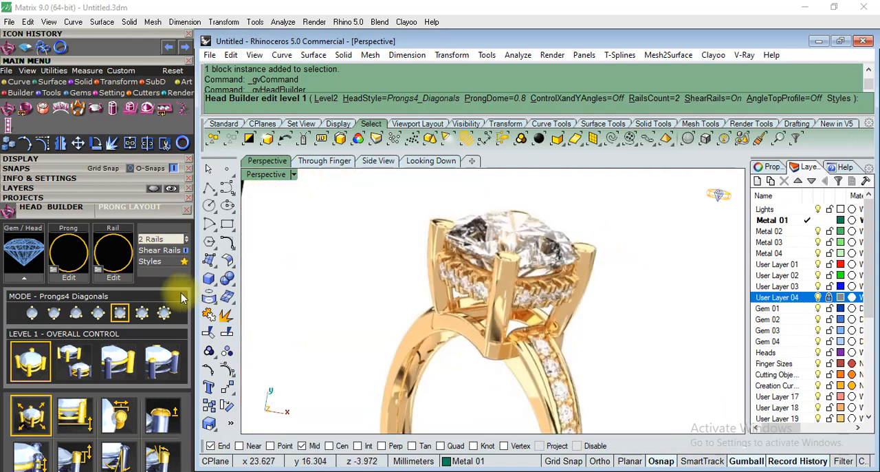
Browse the gallery rail profiles and assign the rounded-square rail 3 profile to the head's rails.
click(100, 276)
scroll(321, 291, down, 5)
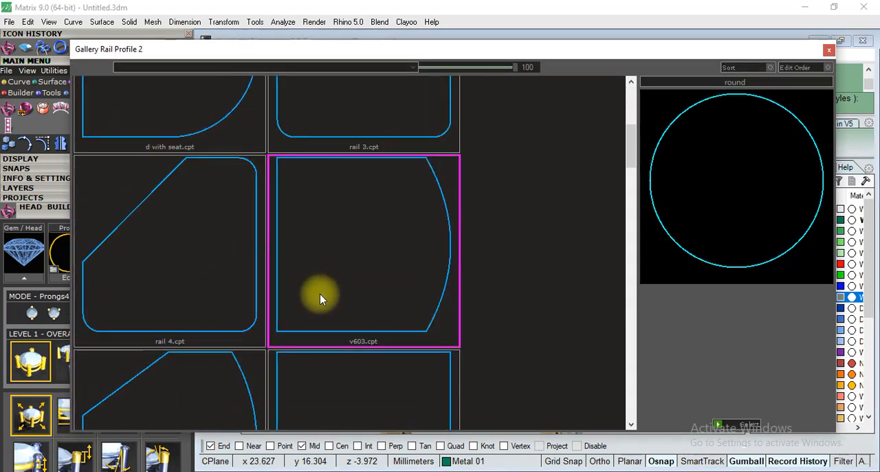
scroll(318, 309, down, 3)
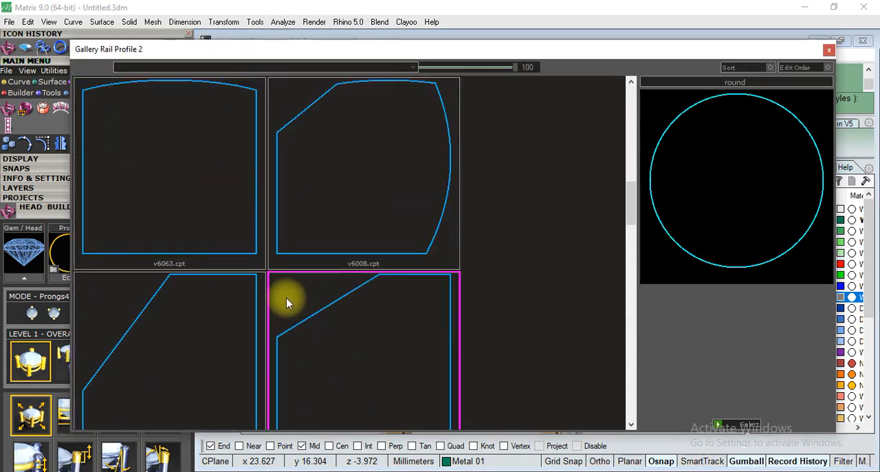
scroll(320, 275, down, 10)
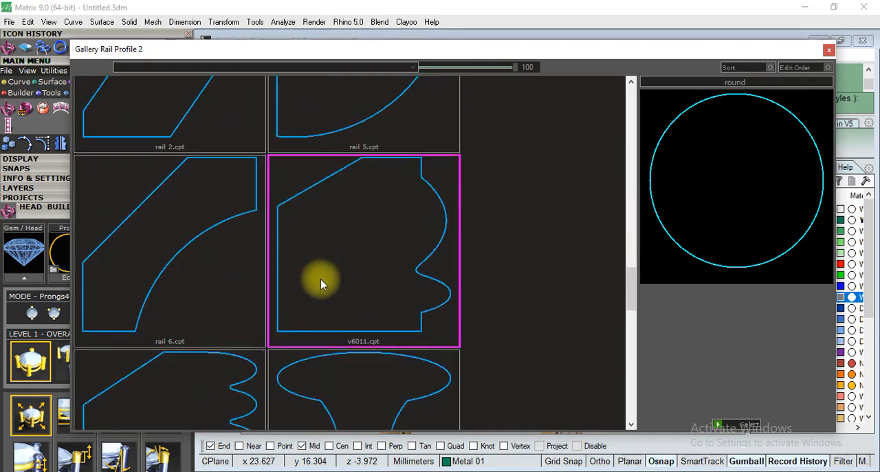
scroll(321, 281, down, 5)
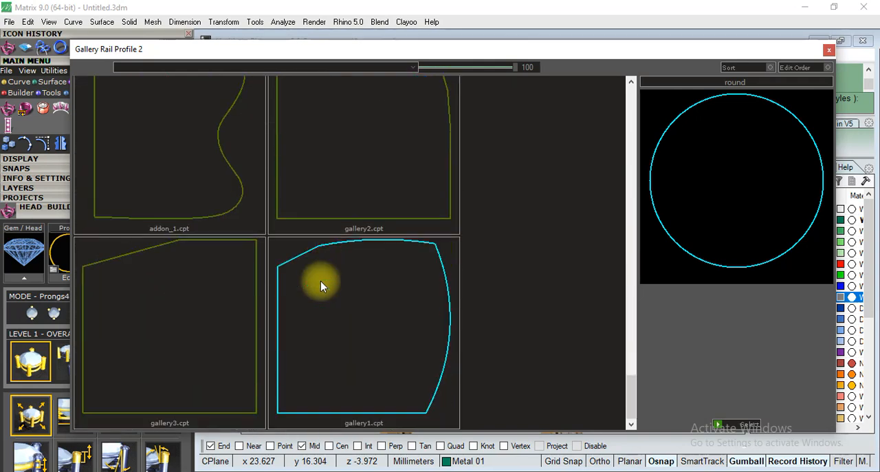
scroll(320, 280, up, 15)
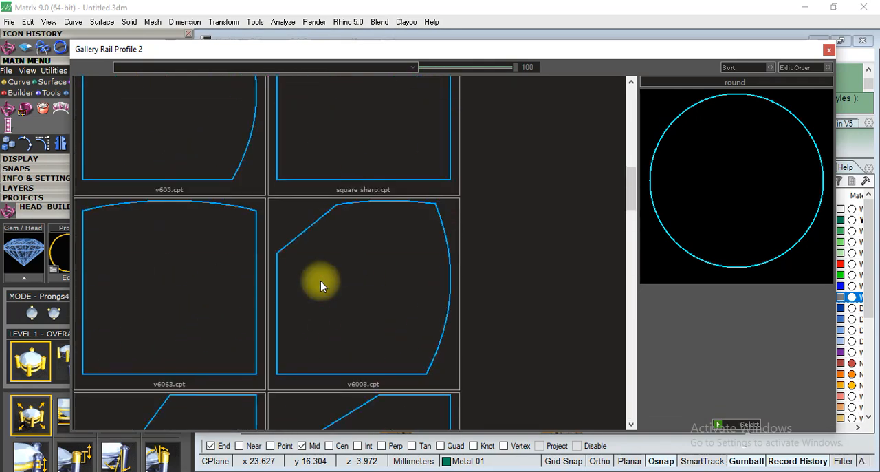
scroll(320, 281, up, 5)
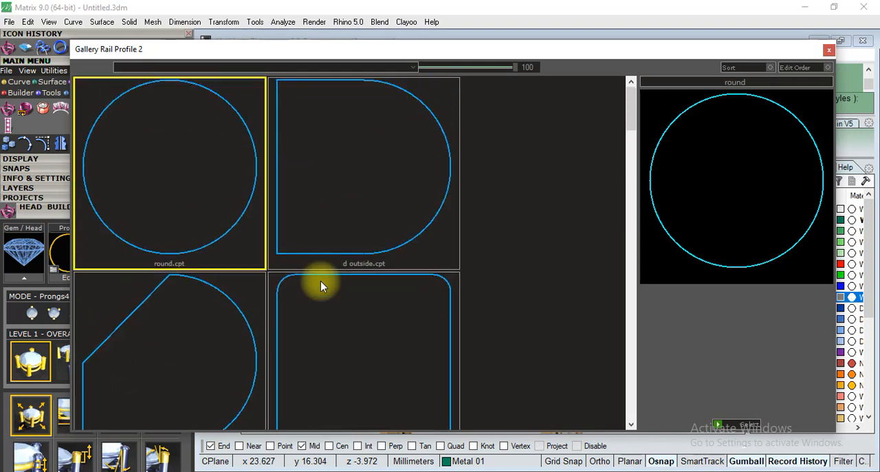
double_click(348, 230)
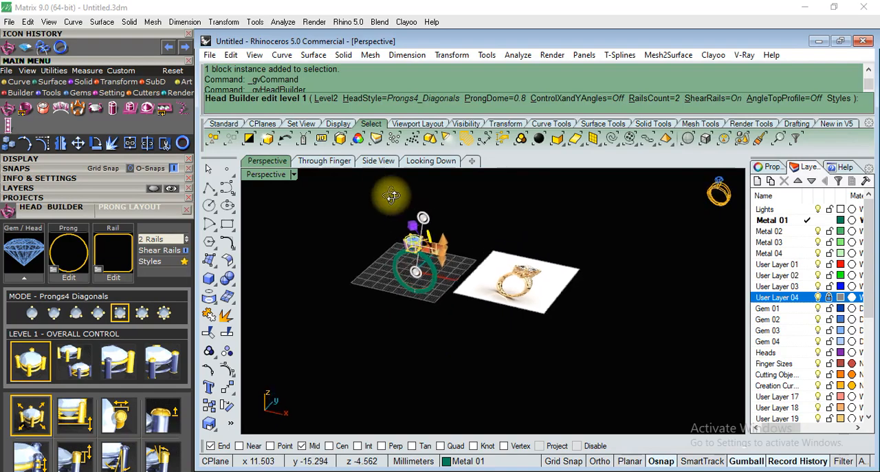
Inspect the head's two square-section rails up close from several angles in Perspective.
scroll(418, 258, up, 18)
right_drag(483, 369, 467, 318)
scroll(467, 323, down, 6)
scroll(467, 330, up, 10)
right_drag(513, 277, 417, 344)
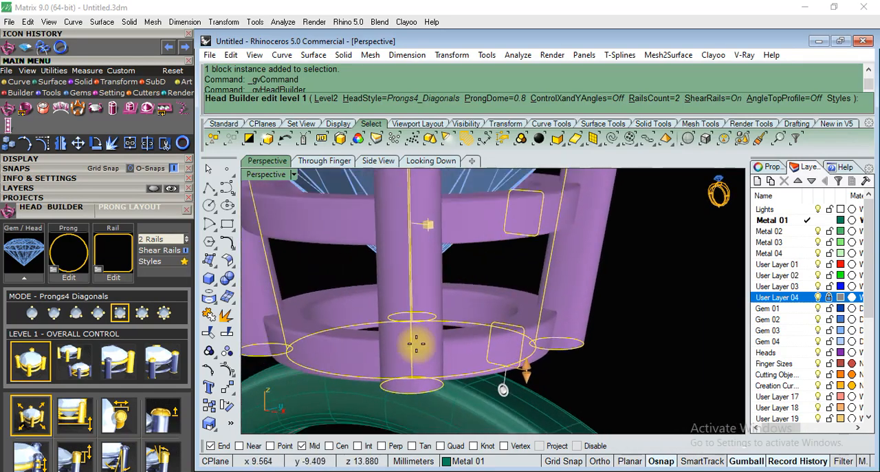
scroll(417, 342, down, 4)
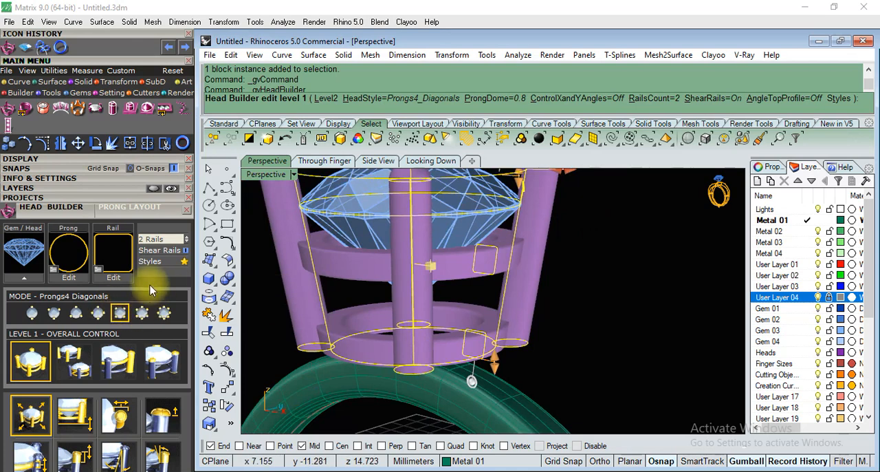
Move Head Builder out of the way and replace the round prong profile with a flat-based profile with an arched top.
drag(110, 207, 212, 43)
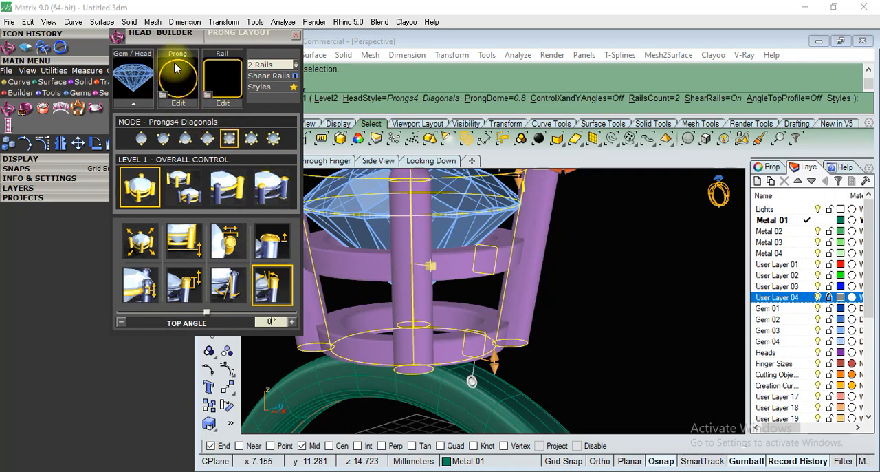
click(162, 95)
scroll(372, 237, down, 9)
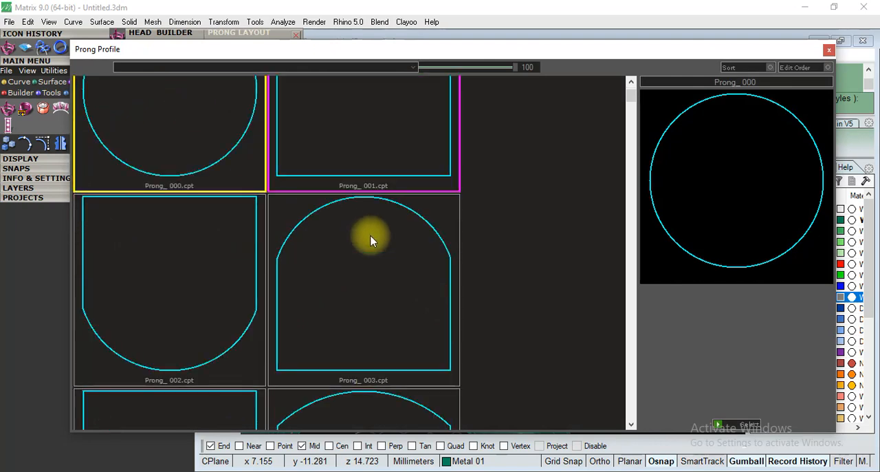
scroll(372, 240, down, 3)
scroll(372, 241, up, 6)
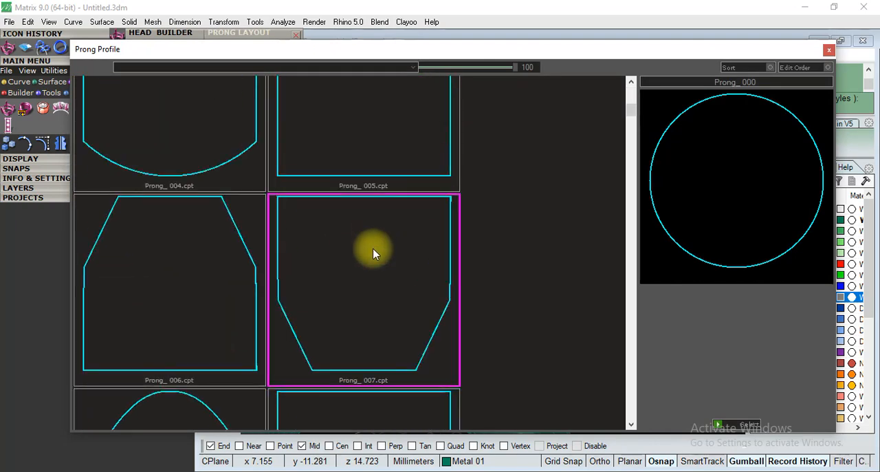
scroll(373, 253, up, 3)
scroll(373, 253, up, 4)
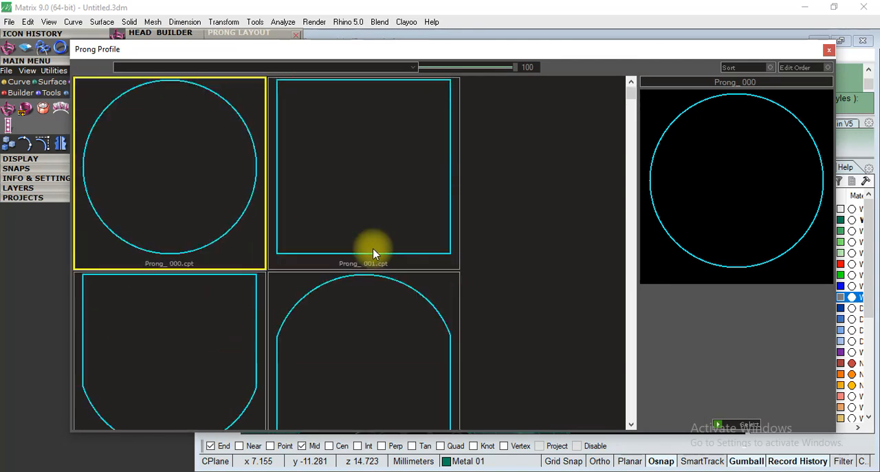
scroll(373, 253, down, 10)
scroll(373, 253, down, 3)
double_click(226, 218)
scroll(515, 291, down, 10)
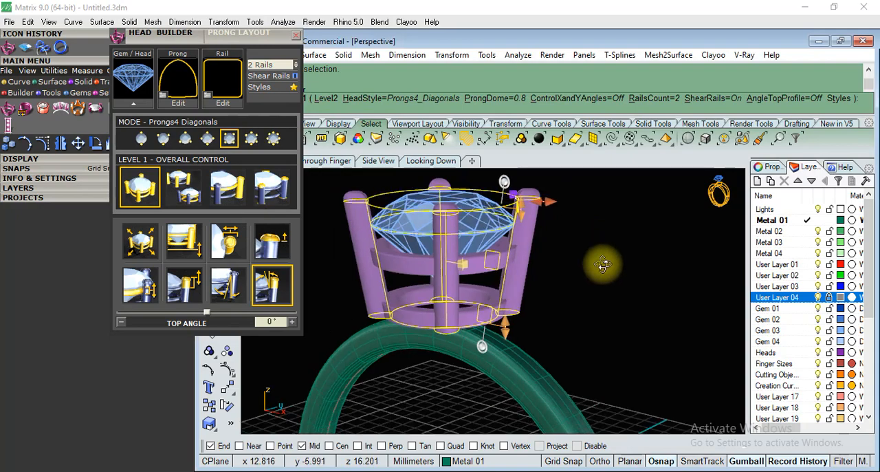
Examine the arched prongs' shape and their contact with the diamond from above and from the side.
scroll(466, 300, up, 8)
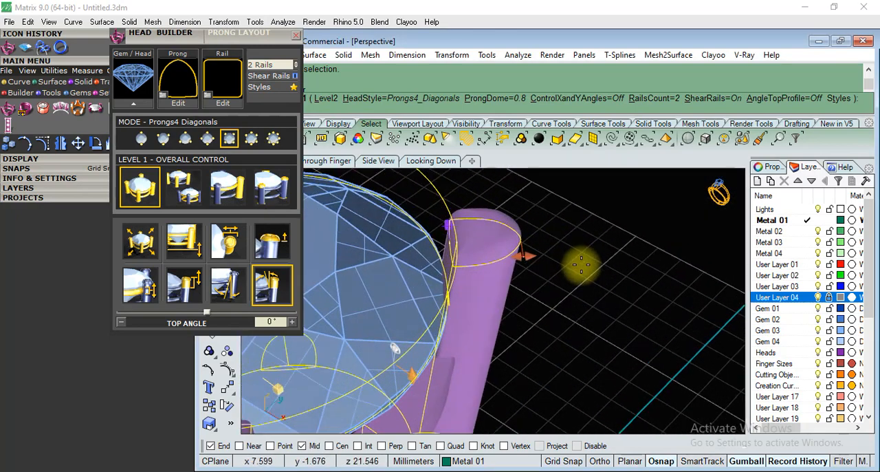
scroll(586, 253, down, 10)
right_drag(612, 363, 594, 271)
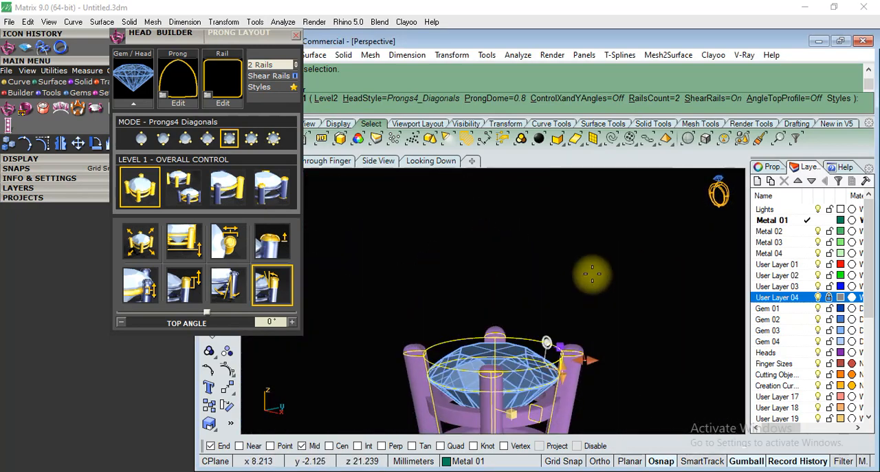
scroll(594, 271, down, 6)
scroll(569, 359, up, 5)
scroll(572, 379, up, 8)
scroll(493, 300, down, 4)
mouse_move(495, 276)
right_down()
mouse_move(513, 250)
mouse_move(497, 288)
right_up()
scroll(389, 368, down, 5)
scroll(412, 281, up, 4)
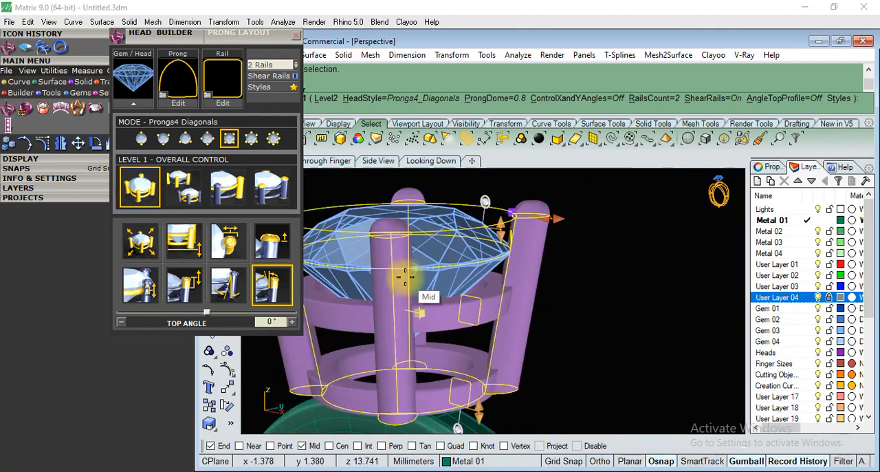
Move Head Builder clear of the head and switch it to Level 2 prongs and rails editing.
drag(185, 39, 598, 41)
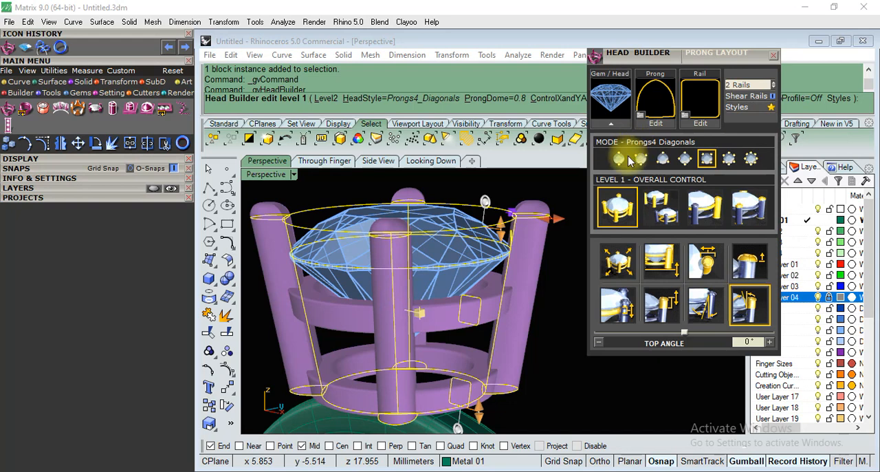
click(655, 206)
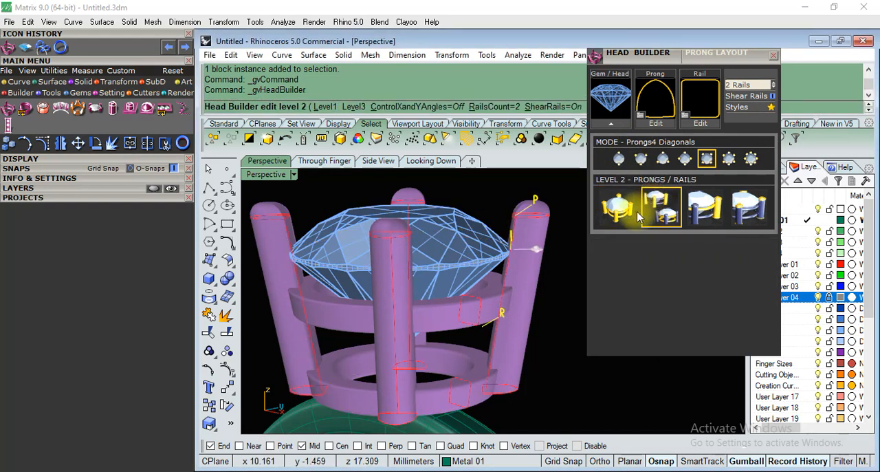
click(619, 212)
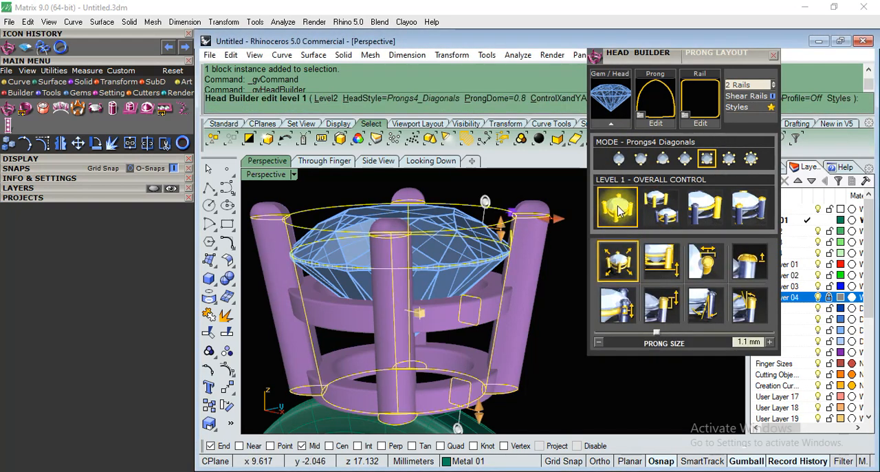
click(661, 215)
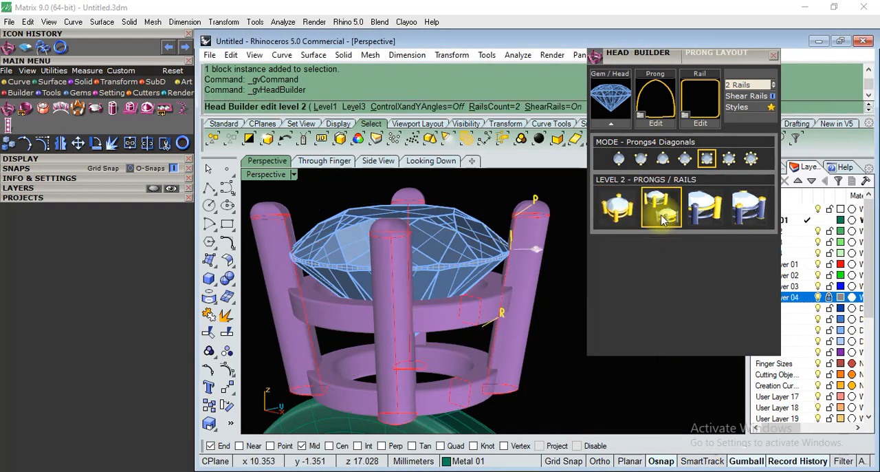
Compare the head's control handles across Head Builder's overall, prongs/rails, top and bottom prong, and full independent control levels.
click(715, 211)
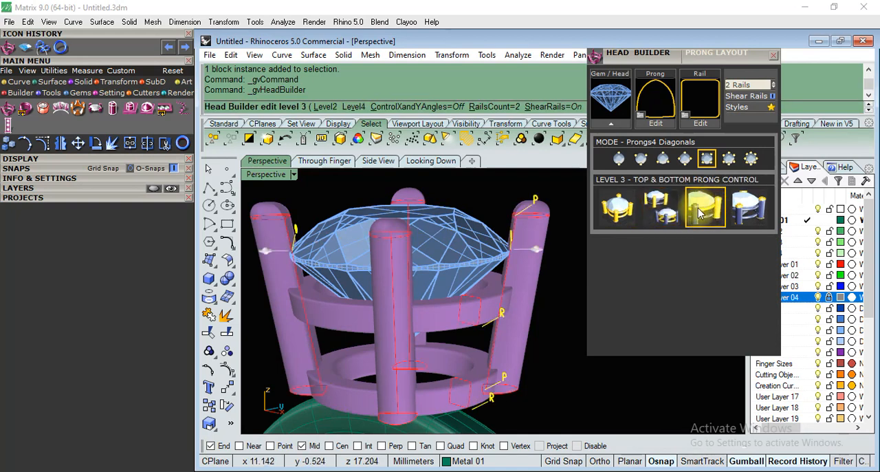
drag(683, 57, 627, 47)
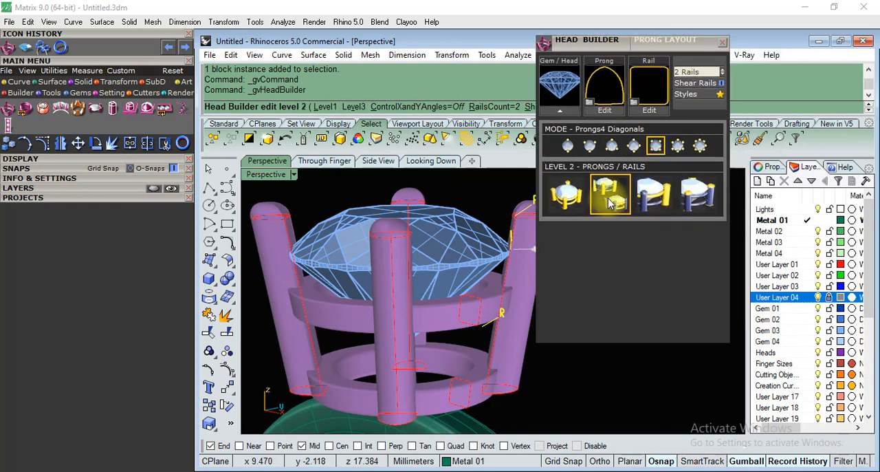
click(575, 197)
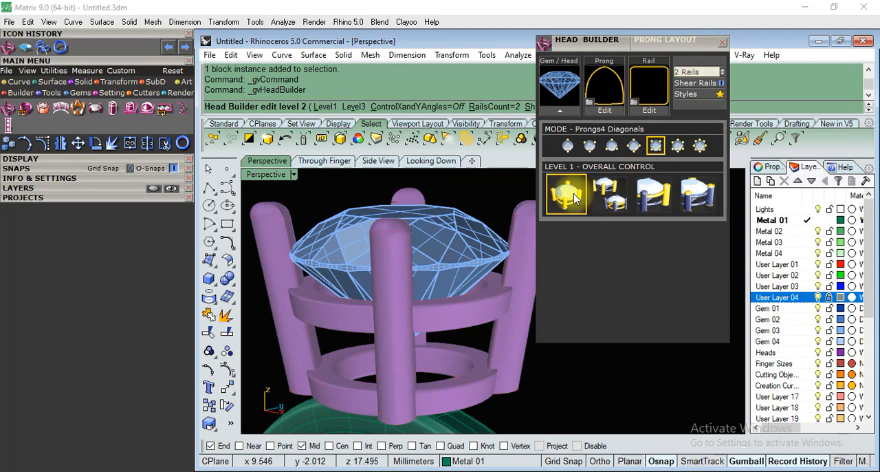
click(578, 198)
click(627, 197)
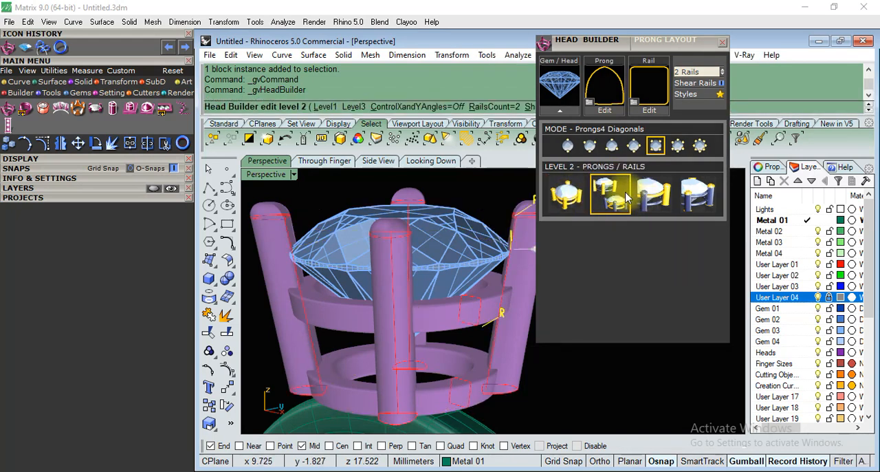
click(657, 196)
click(693, 200)
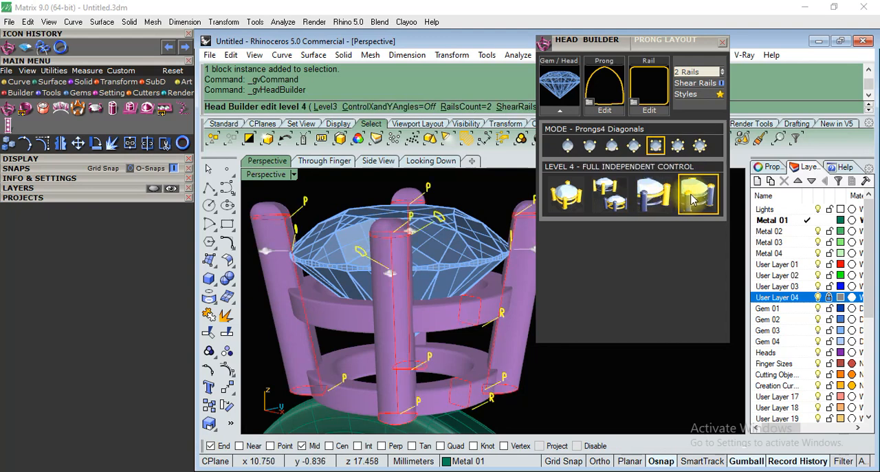
click(631, 192)
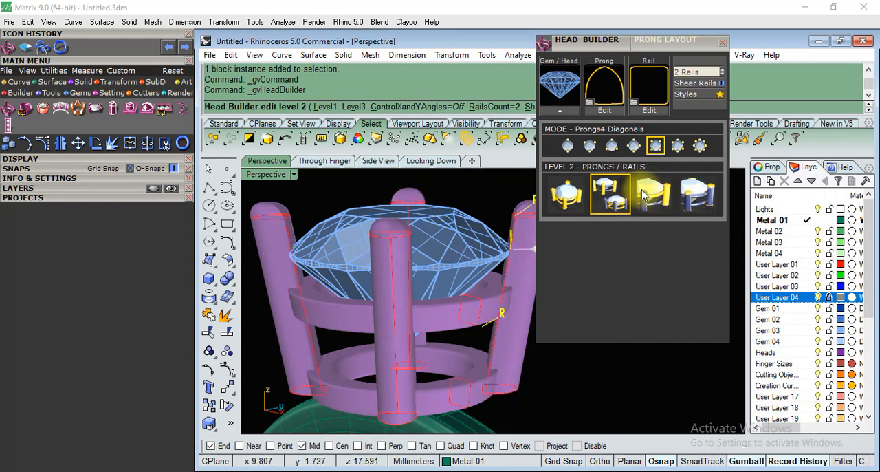
click(648, 196)
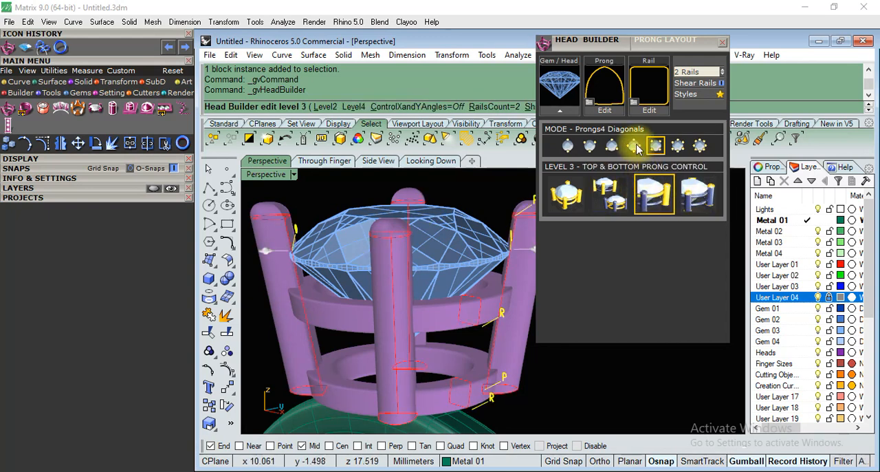
click(562, 198)
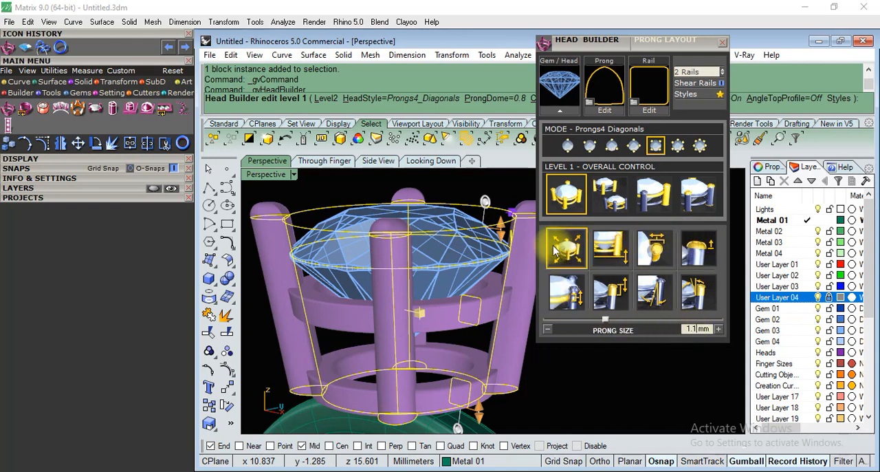
click(609, 196)
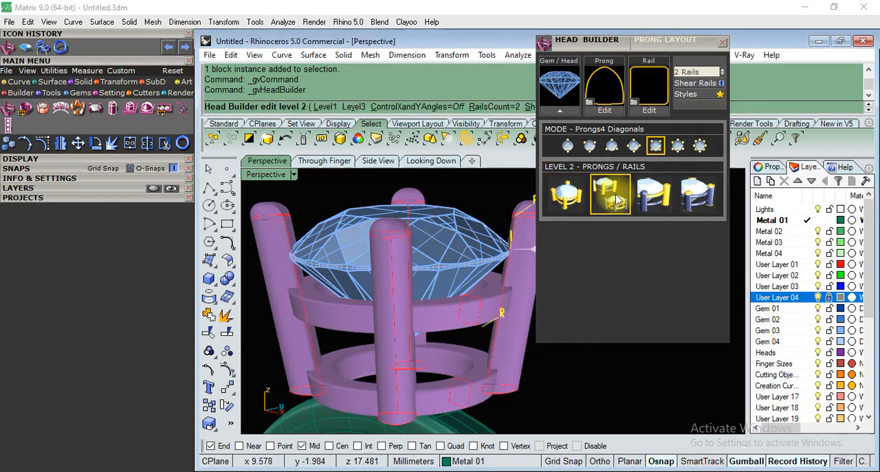
scroll(506, 257, down, 4)
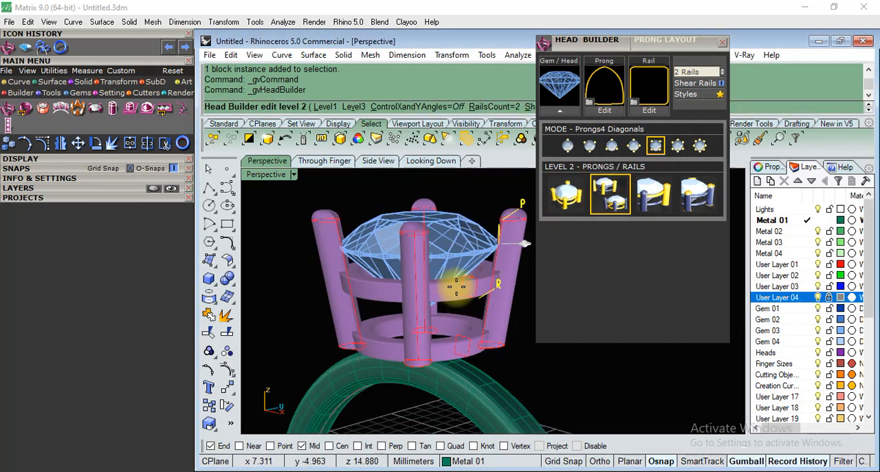
scroll(471, 357, up, 3)
scroll(471, 357, up, 2)
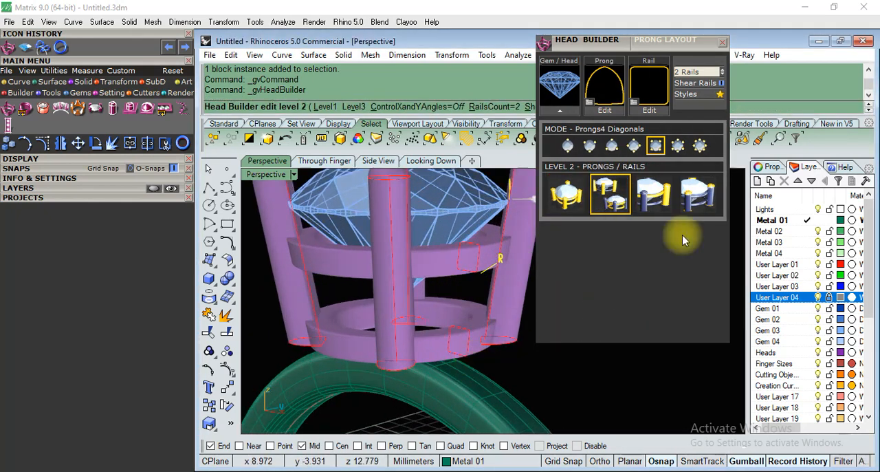
click(654, 195)
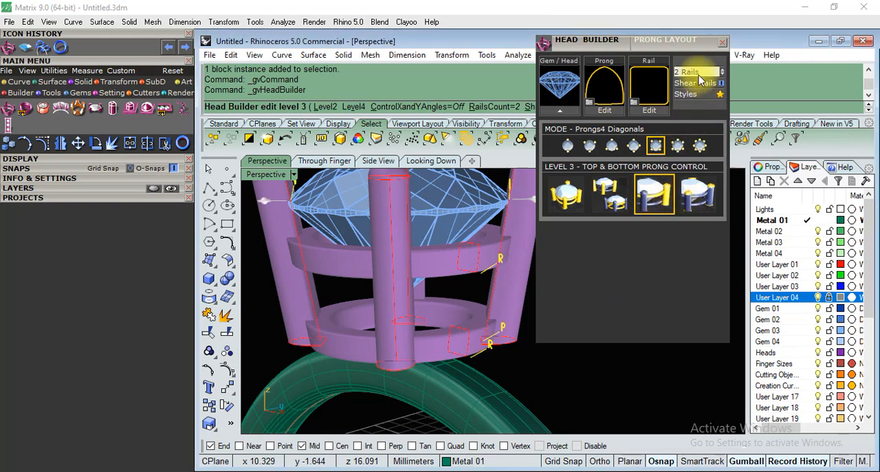
Move Head Builder aside, try up to four rails on the head, and return the count to two rails.
click(639, 65)
click(828, 52)
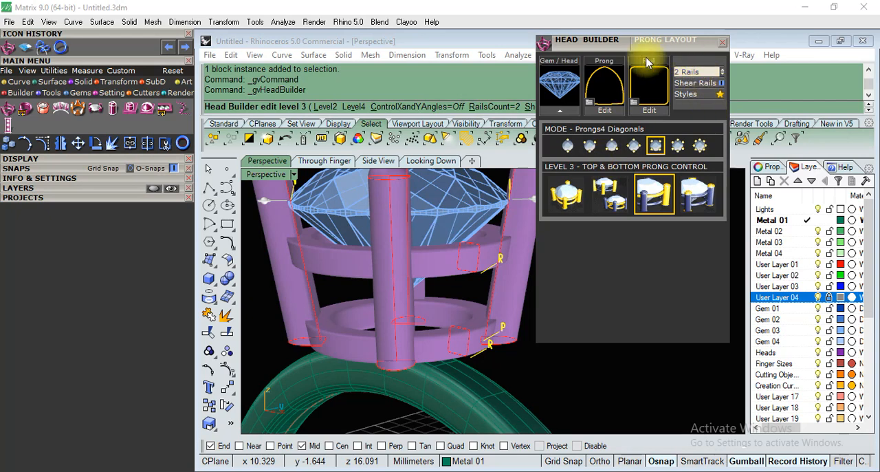
drag(658, 39, 595, 50)
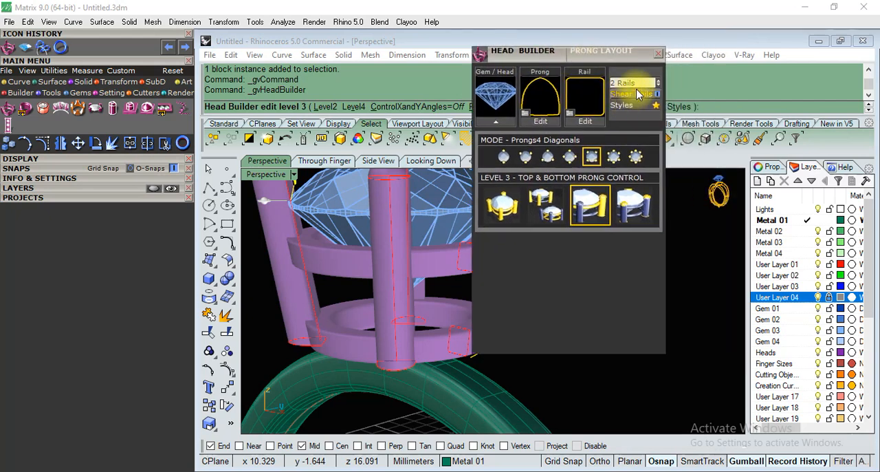
click(658, 84)
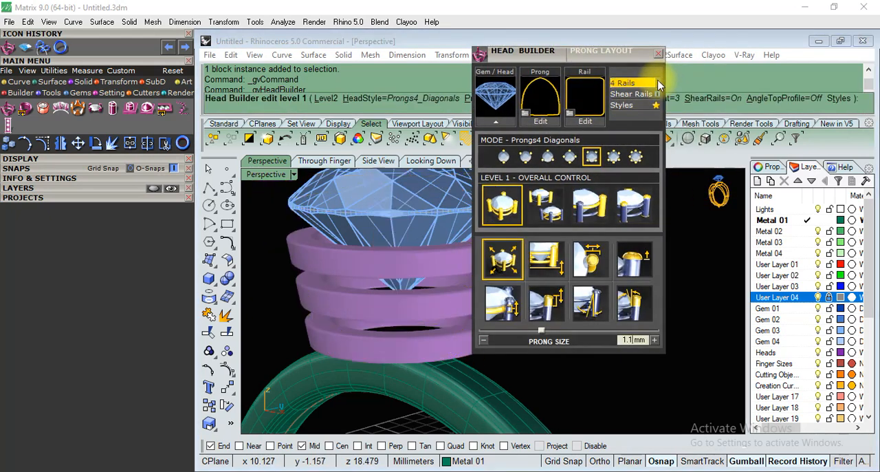
click(658, 84)
click(659, 84)
click(659, 84)
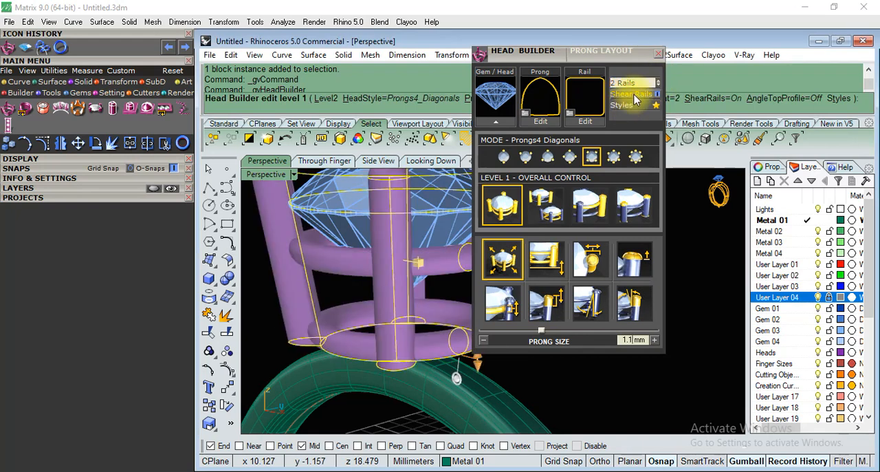
Move Head Builder clear of the head and reapply the square profile with rounded corners to both rails.
drag(636, 61, 680, 150)
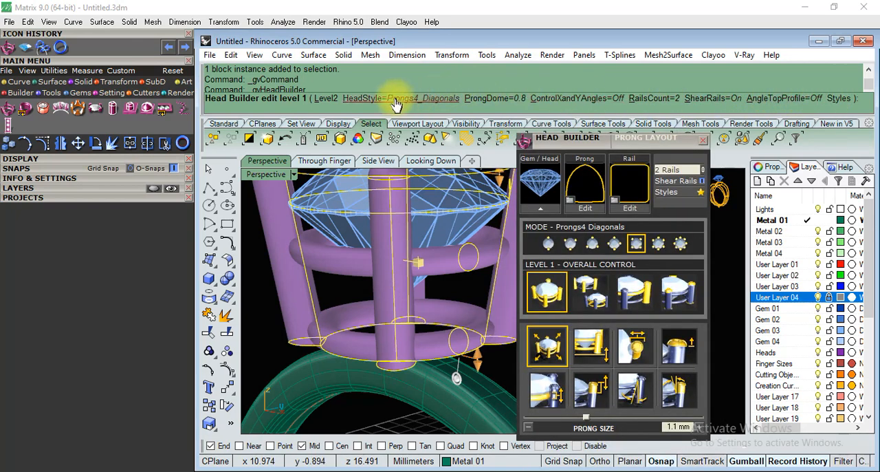
drag(599, 141, 609, 49)
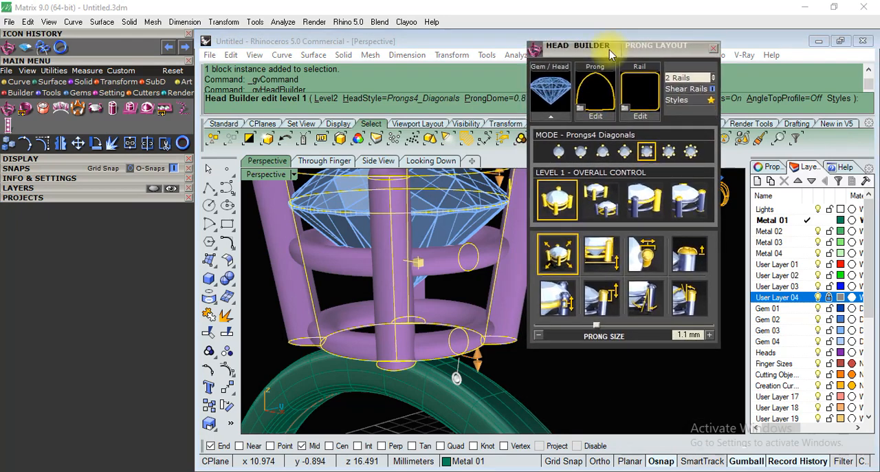
scroll(430, 282, down, 1)
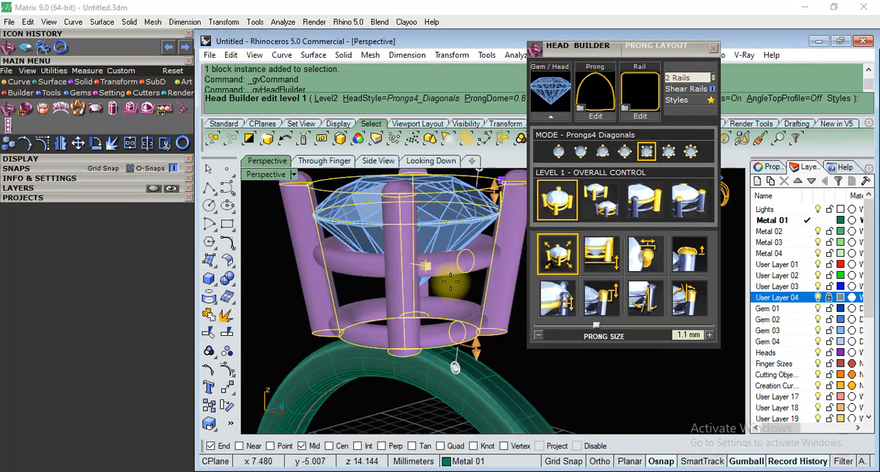
right_drag(484, 402, 420, 215)
scroll(421, 214, up, 8)
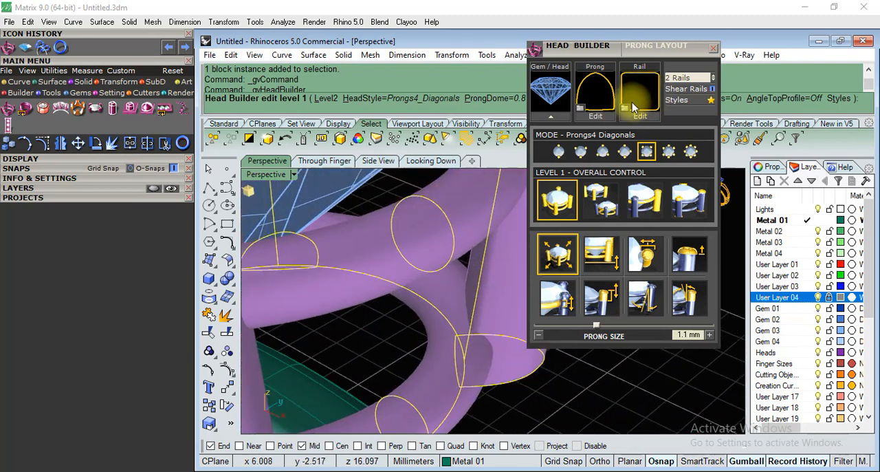
click(629, 106)
scroll(385, 206, down, 2)
double_click(362, 295)
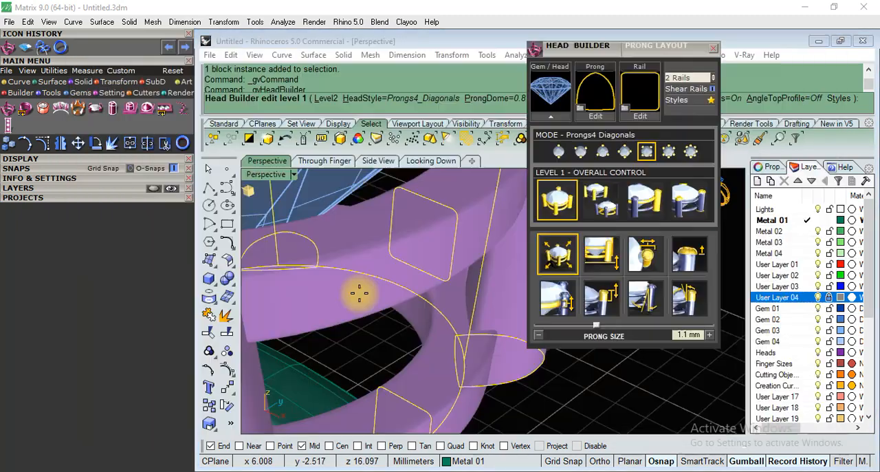
Examine the square-section rails and the lower rail's joint with a prong from several angles.
scroll(465, 289, down, 4)
right_drag(523, 378, 459, 347)
scroll(465, 282, down, 3)
scroll(346, 248, down, 3)
right_drag(394, 374, 440, 385)
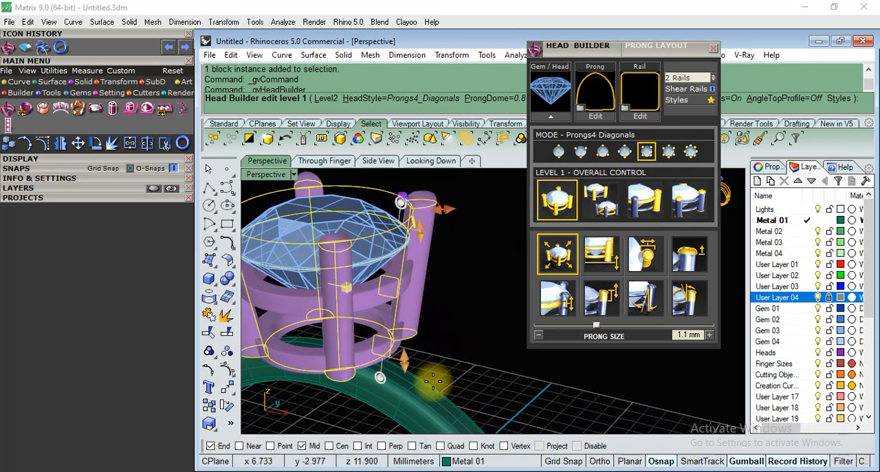
scroll(366, 373, up, 3)
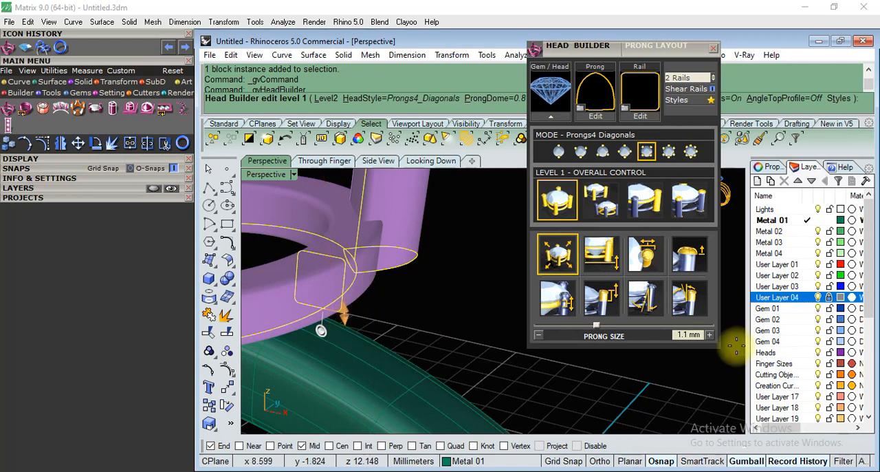
Go through Head Builder's Level 2, 3 and 4 controls at the lower rail and dismiss the error dialog.
click(595, 213)
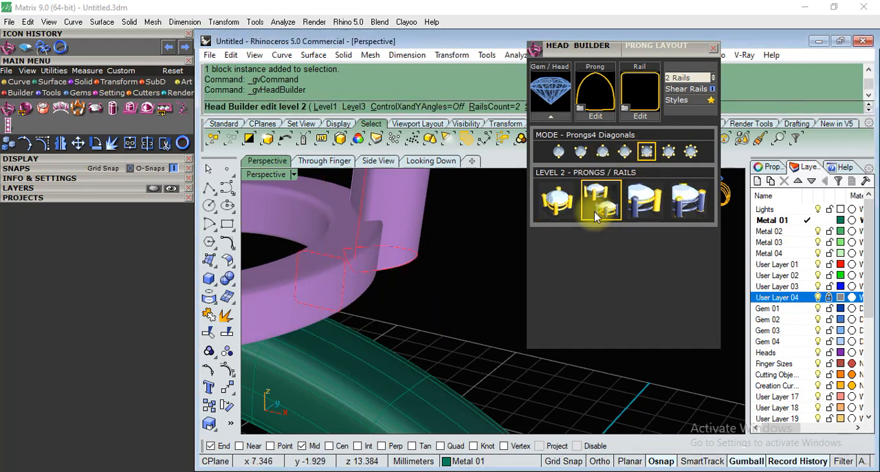
click(640, 210)
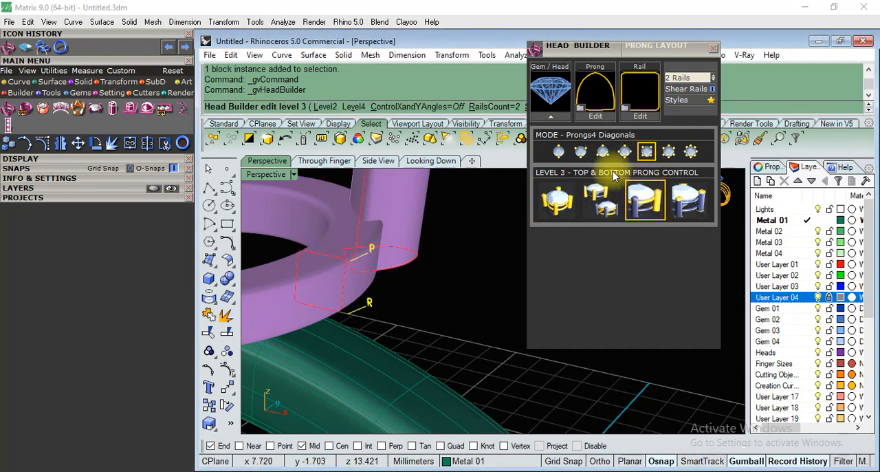
click(684, 210)
click(604, 207)
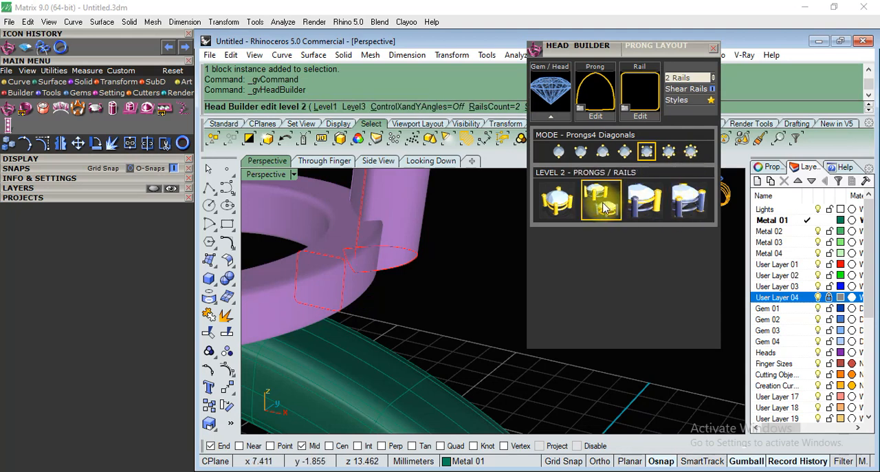
click(601, 205)
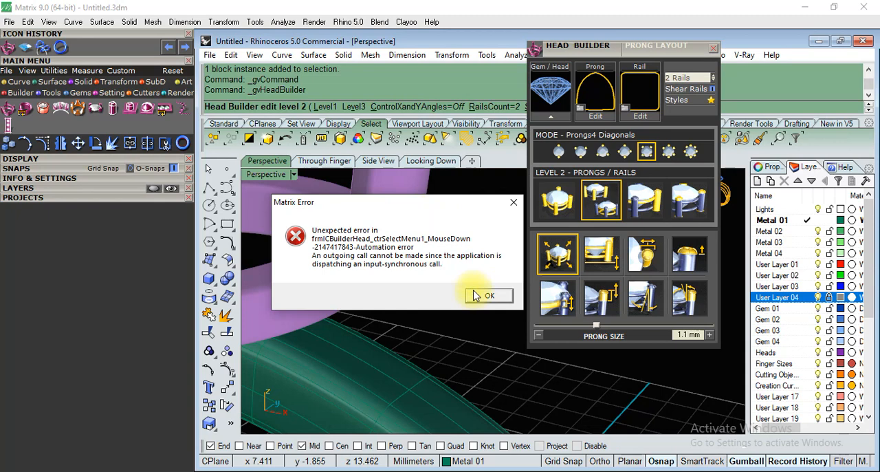
click(487, 295)
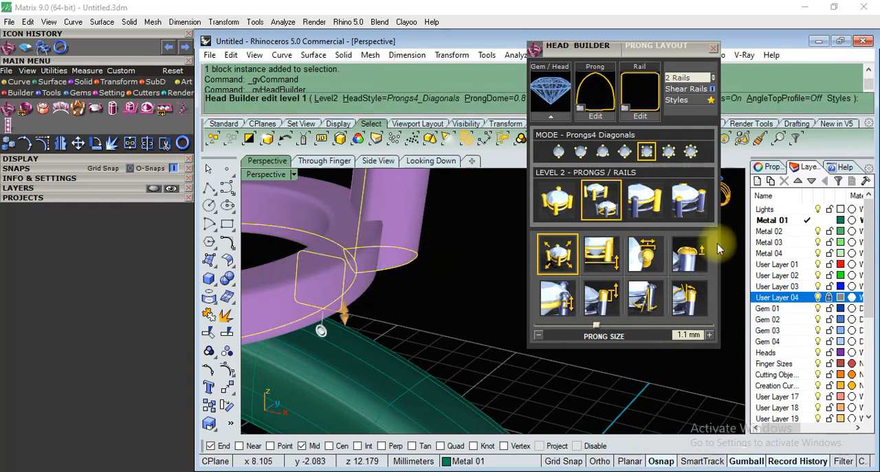
Try the six-prong layout on the head and return it to four diagonal prongs.
click(669, 151)
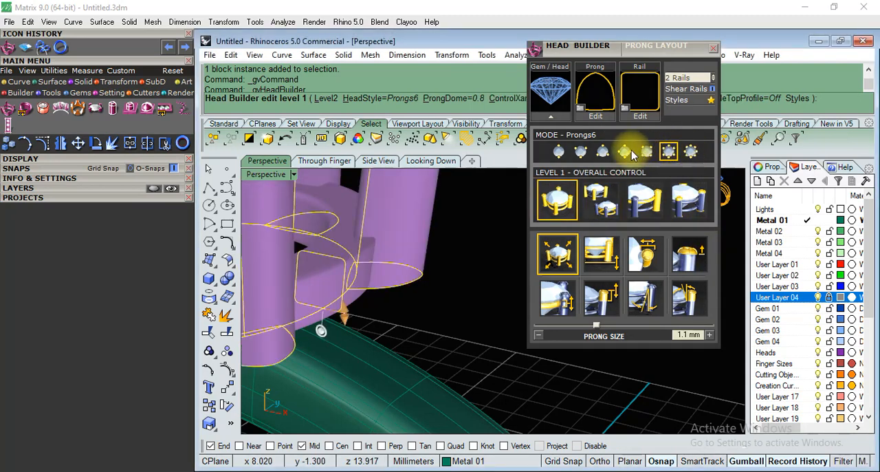
scroll(393, 260, up, 3)
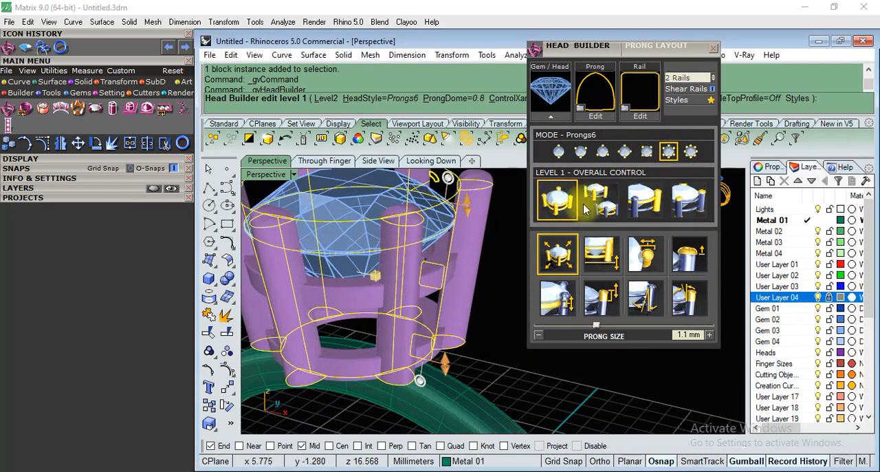
click(648, 152)
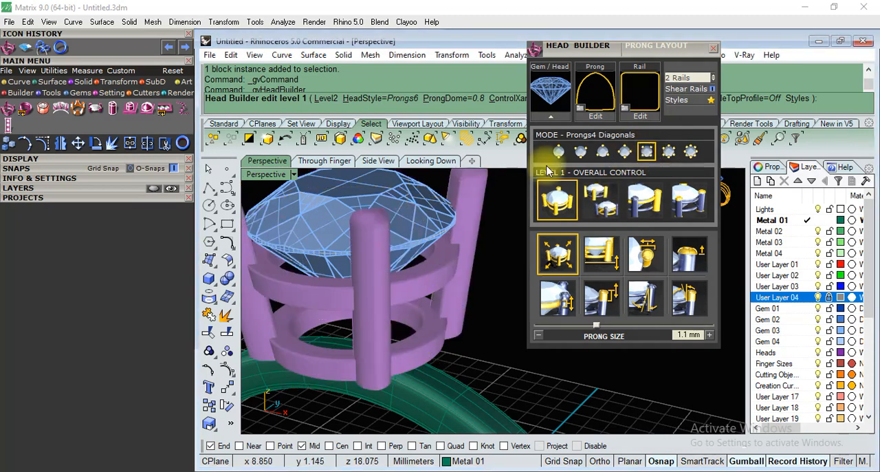
Generate the head with four diagonal prongs and two rails, close Head Builder and deselect the finished head.
scroll(344, 355, up, 5)
scroll(370, 319, down, 5)
right_click(479, 274)
scroll(473, 280, down, 5)
scroll(470, 272, up, 7)
mouse_move(465, 265)
right_down()
mouse_move(447, 294)
mouse_move(460, 255)
right_up()
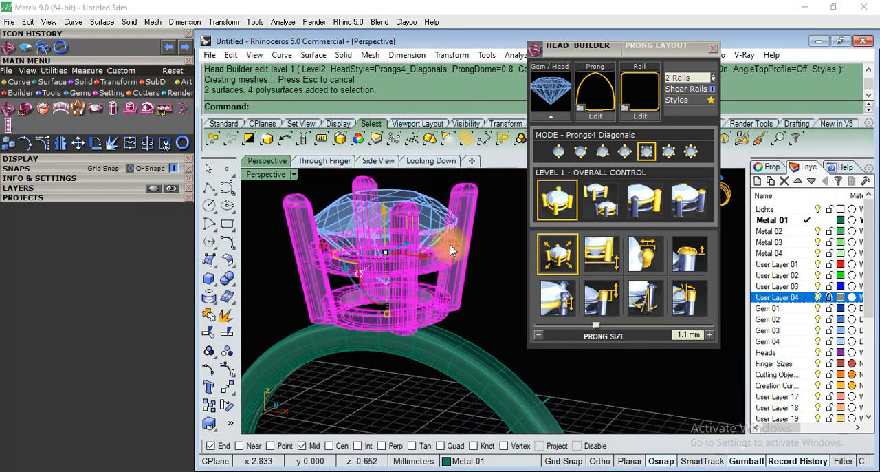
click(713, 50)
click(550, 272)
right_drag(550, 272, 516, 283)
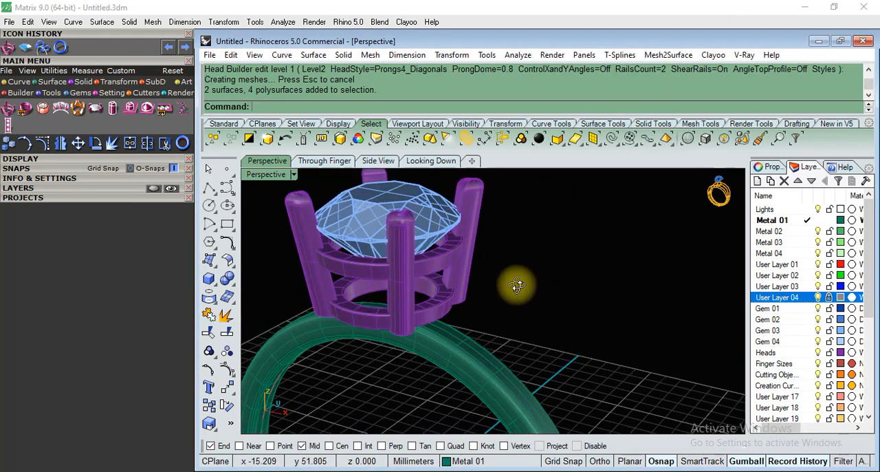
Ungroup the finished head's prongs and rails and select the upper rail on its own.
click(454, 278)
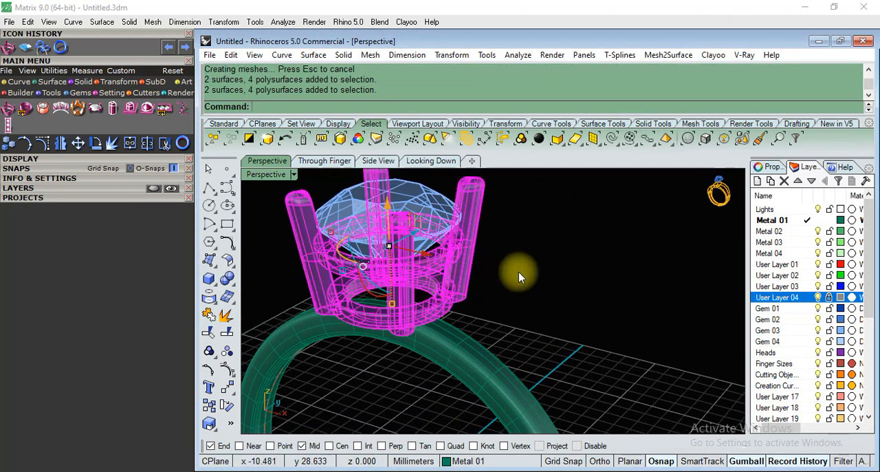
click(563, 275)
click(444, 253)
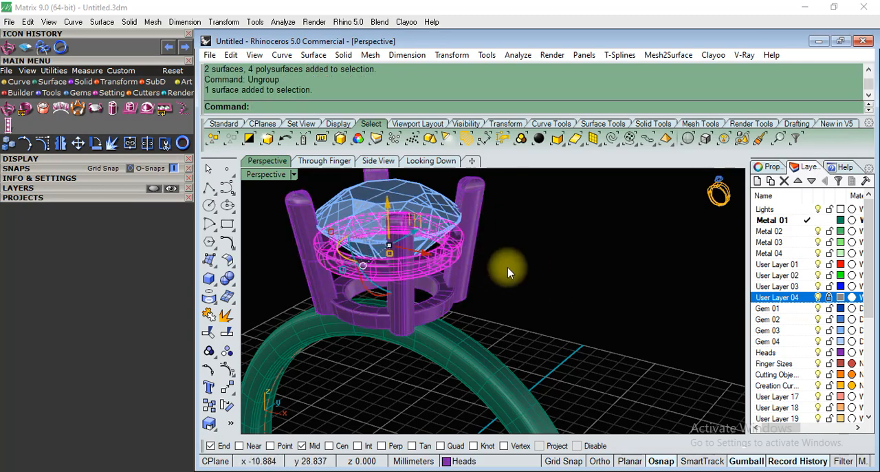
Examine the head's upper and lower rails from several angles, selecting each rail in turn.
click(508, 268)
scroll(516, 275, down, 6)
scroll(514, 279, up, 9)
right_drag(500, 309, 585, 259)
scroll(464, 276, up, 5)
scroll(456, 287, down, 5)
right_drag(457, 286, 442, 271)
click(476, 247)
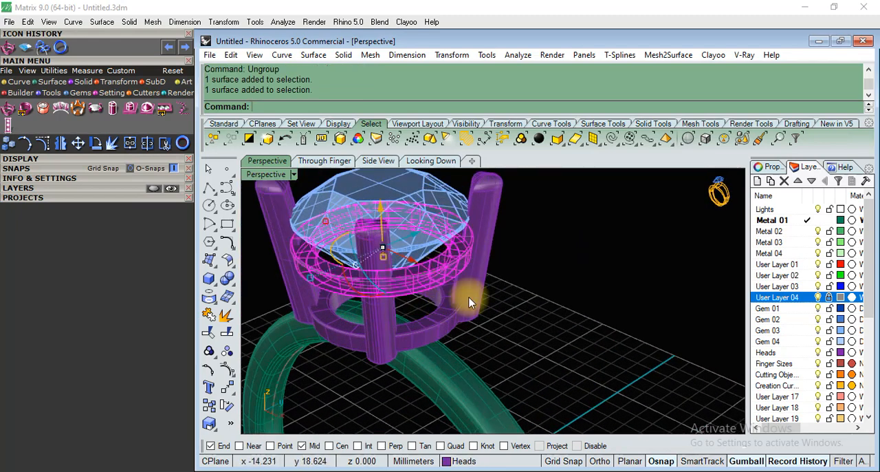
click(443, 329)
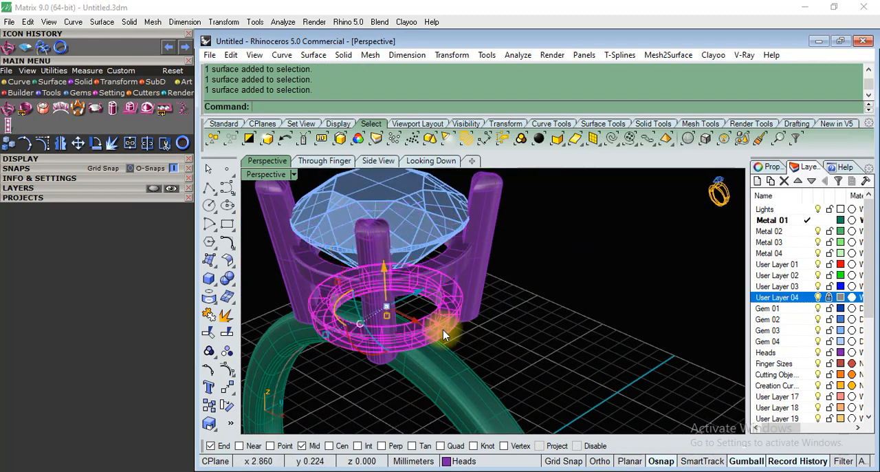
click(451, 268)
right_drag(504, 296, 530, 270)
scroll(501, 254, down, 3)
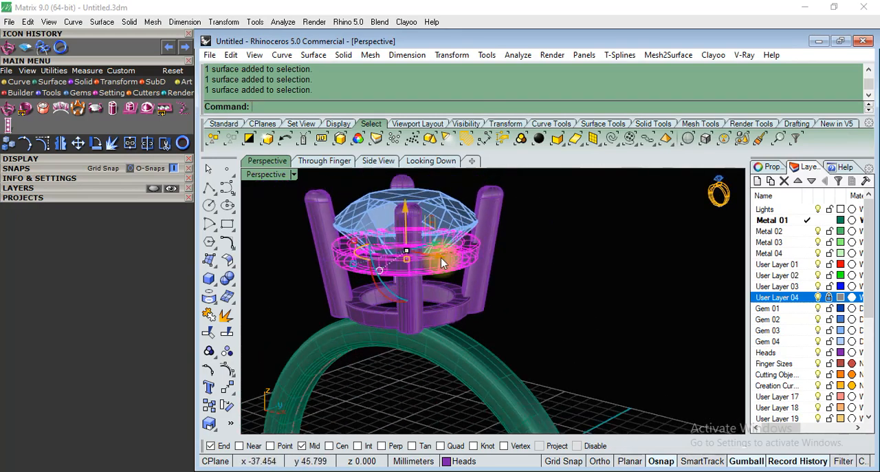
scroll(456, 249, up, 7)
scroll(457, 249, down, 5)
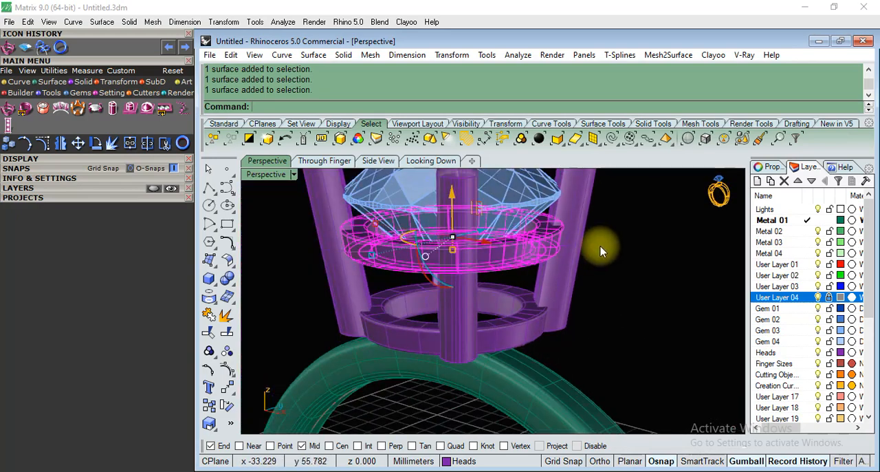
Extract U-direction isocurves along the upper and lower edges of the upper rail's outer face.
right_drag(615, 258, 597, 309)
right_drag(567, 239, 646, 285)
scroll(647, 285, up, 6)
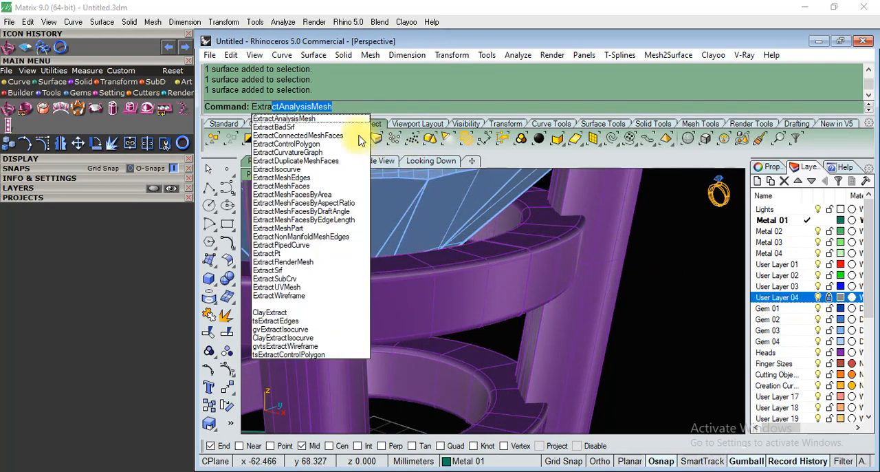
click(278, 169)
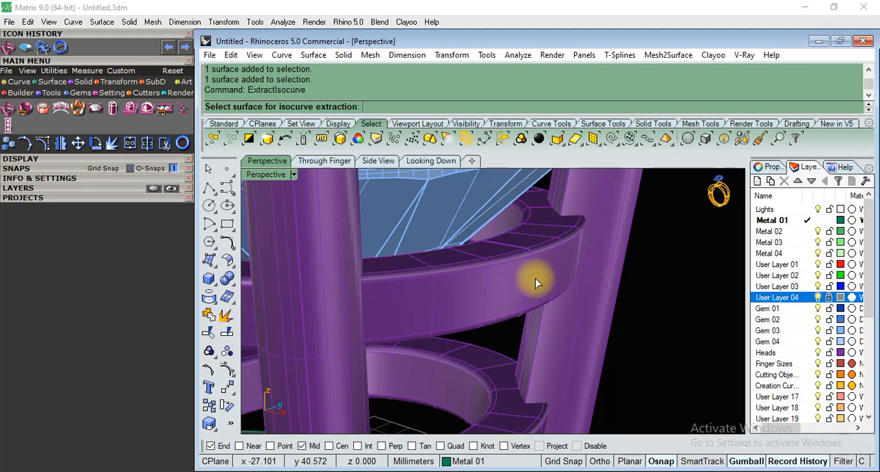
click(534, 279)
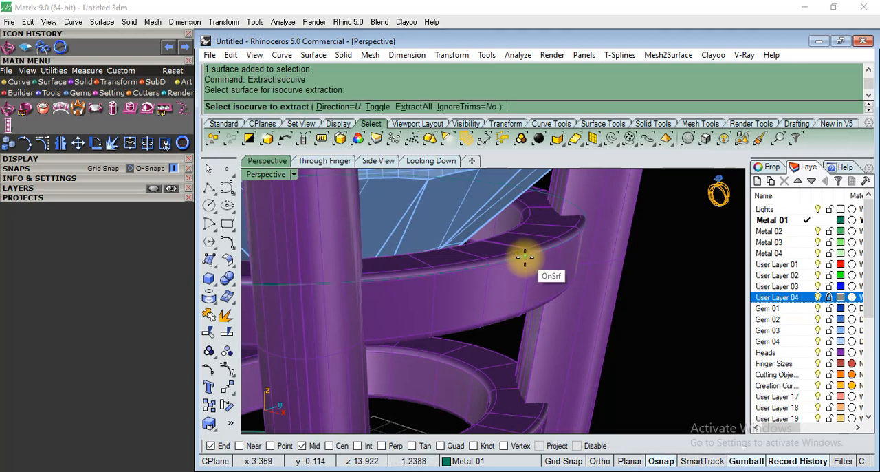
click(515, 316)
scroll(655, 289, down, 5)
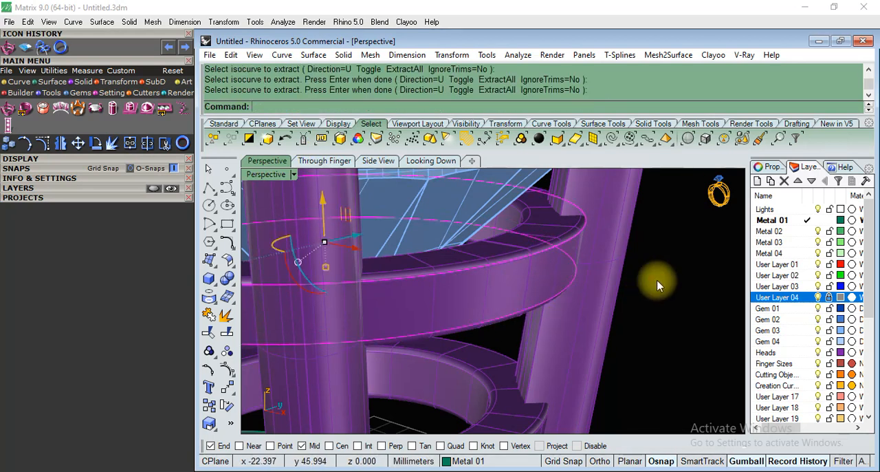
key(Return)
Delete the head's upper rail and undo the deletion.
key(Delete)
scroll(639, 296, down, 6)
right_drag(614, 273, 616, 320)
key(ctrl+z)
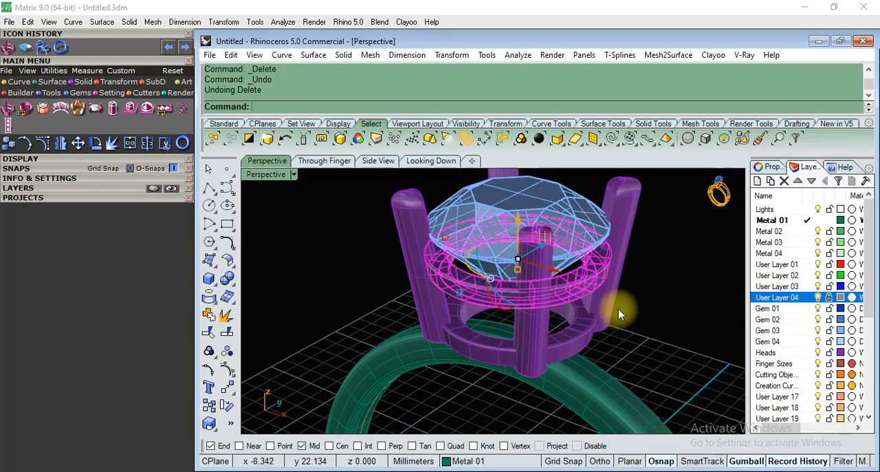
Isolate the head's upper rail by selecting it and hiding every other object.
scroll(661, 269, up, 8)
scroll(501, 269, up, 3)
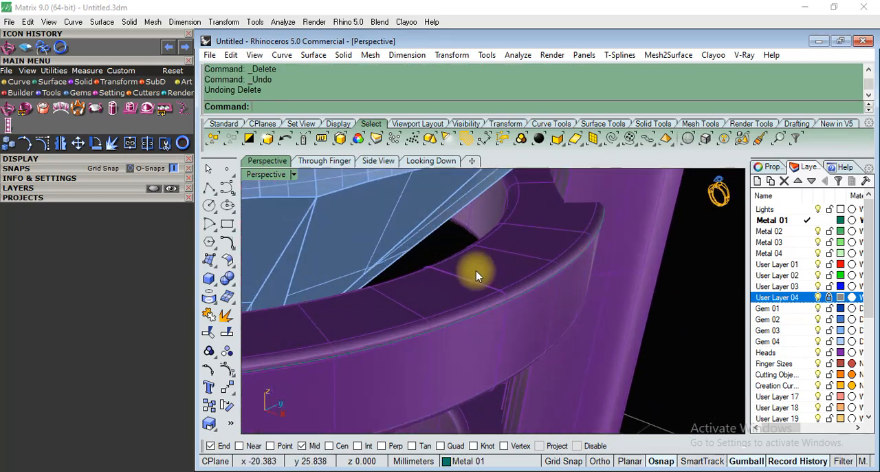
scroll(476, 271, up, 3)
right_drag(510, 288, 365, 303)
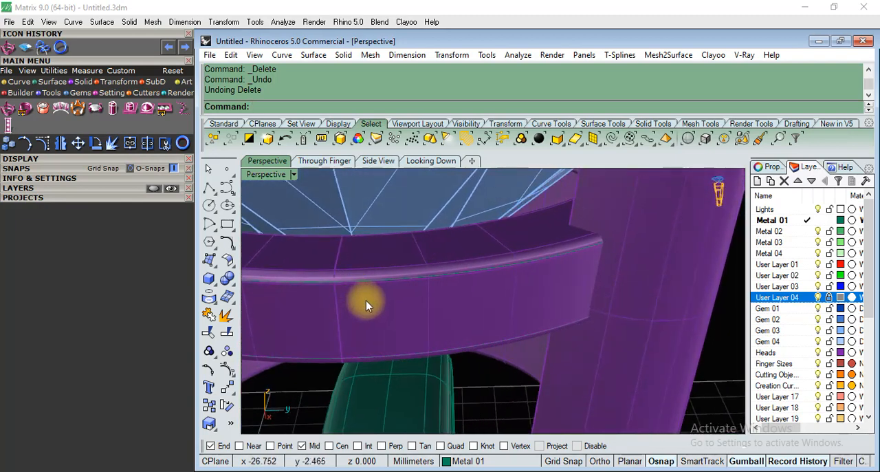
click(365, 302)
scroll(468, 277, down, 6)
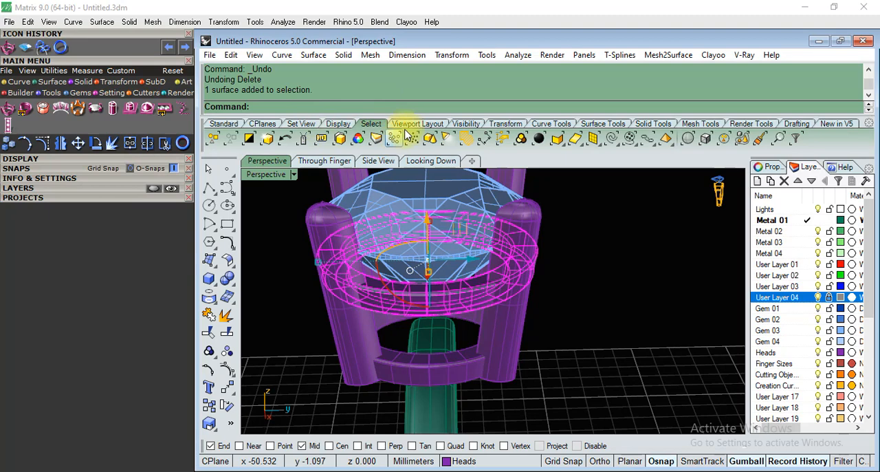
click(467, 124)
click(266, 138)
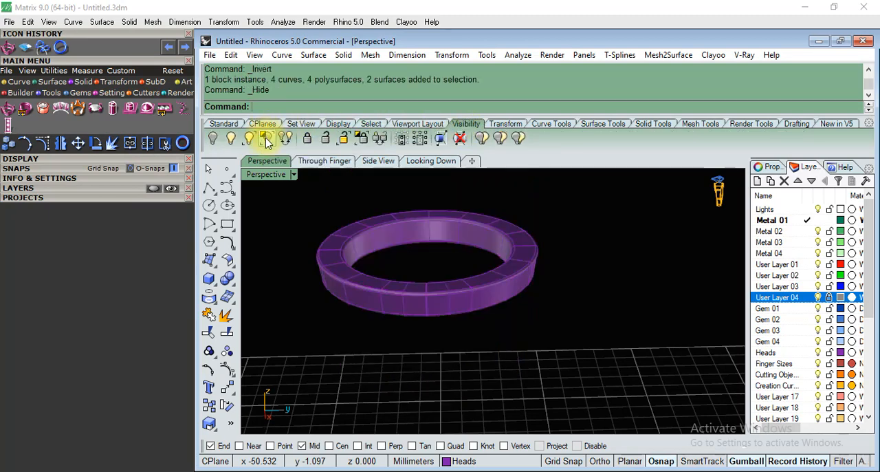
Cut a near-vertical Section through the isolated upper rail, just left of its centre, in the Through Finger view.
scroll(420, 277, down, 7)
scroll(424, 283, up, 5)
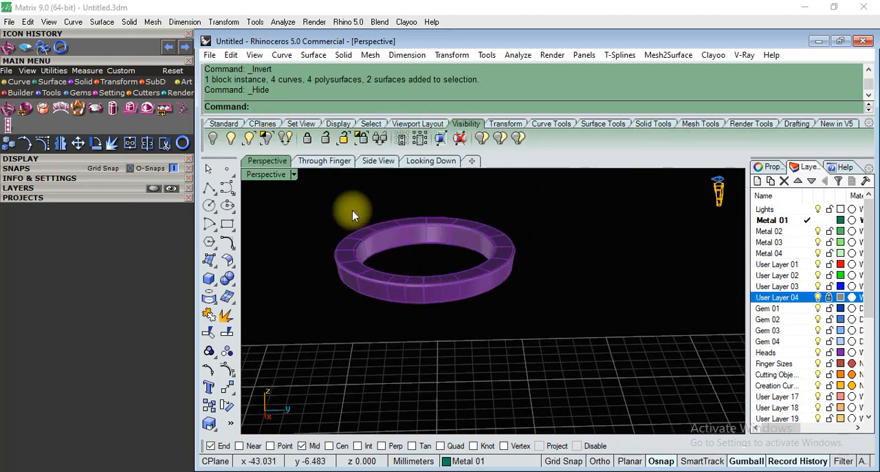
click(343, 163)
scroll(482, 237, up, 5)
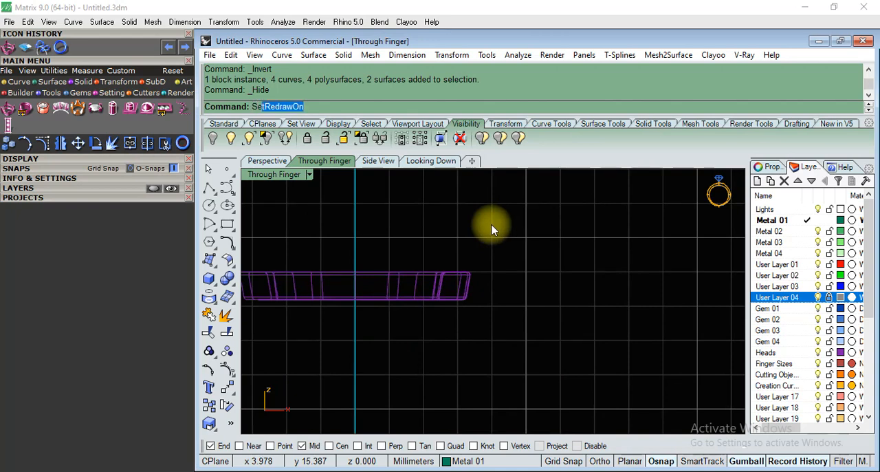
key(Return)
click(422, 281)
key(Return)
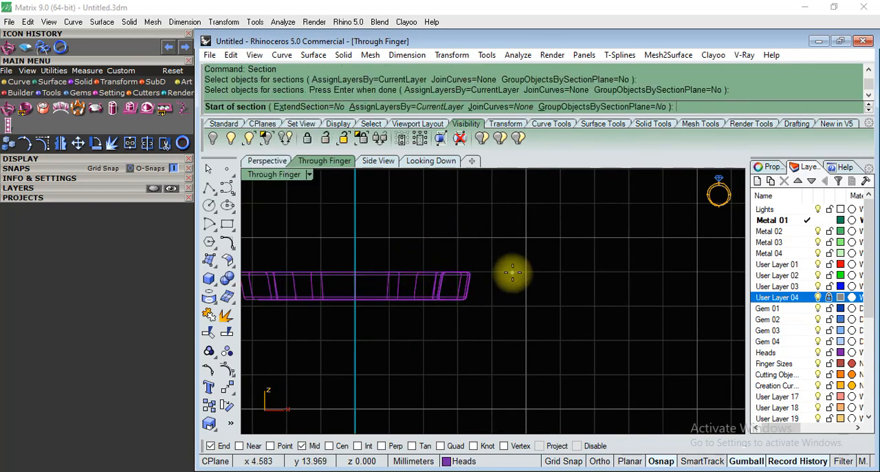
scroll(407, 278, down, 3)
scroll(406, 278, up, 3)
click(390, 249)
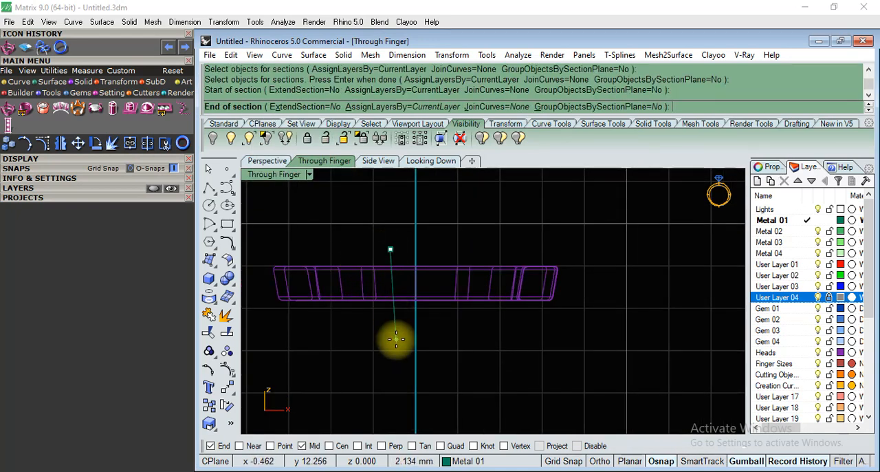
click(396, 338)
key(Return)
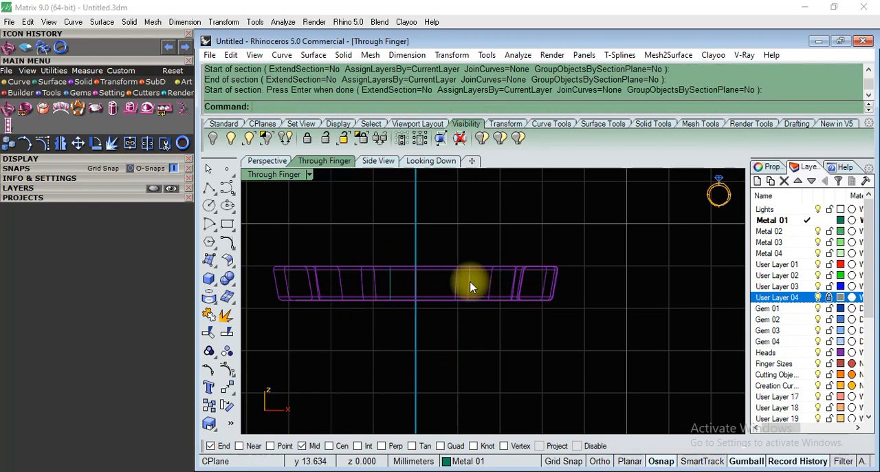
Move the original upper rail to User Layer 20 and turn that layer off.
click(471, 283)
scroll(780, 364, down, 3)
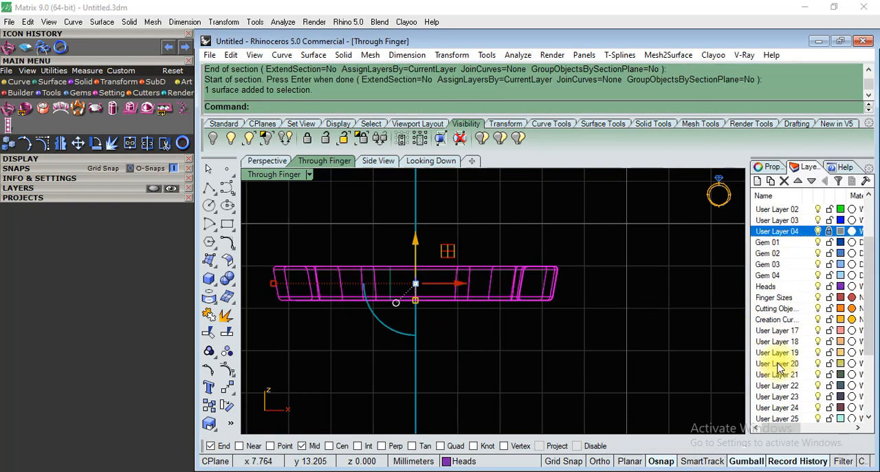
right_click(780, 363)
click(792, 305)
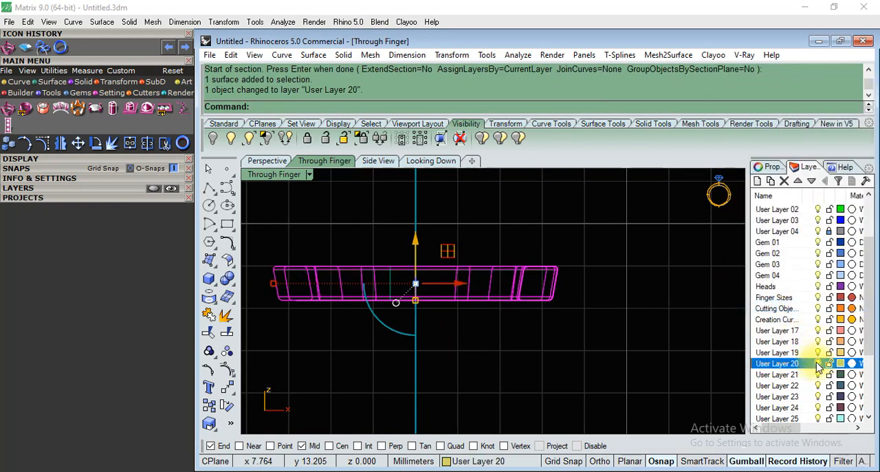
click(817, 363)
scroll(538, 297, down, 2)
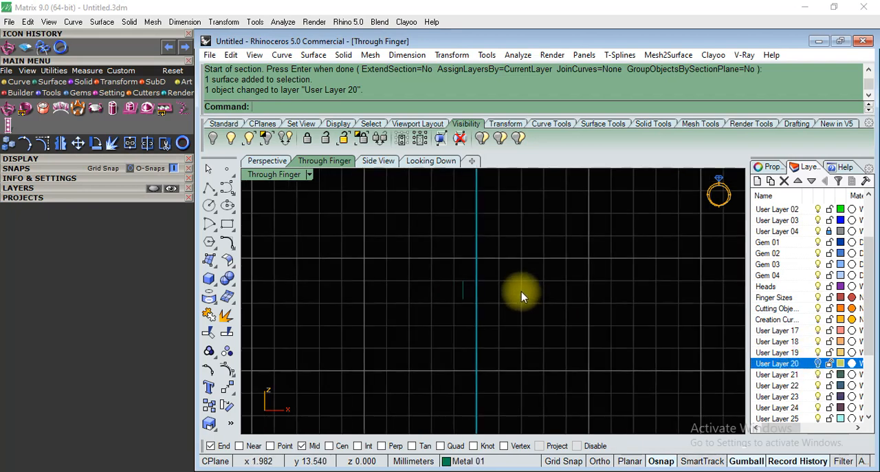
Show all hidden objects and return to the Perspective view of the head.
click(228, 137)
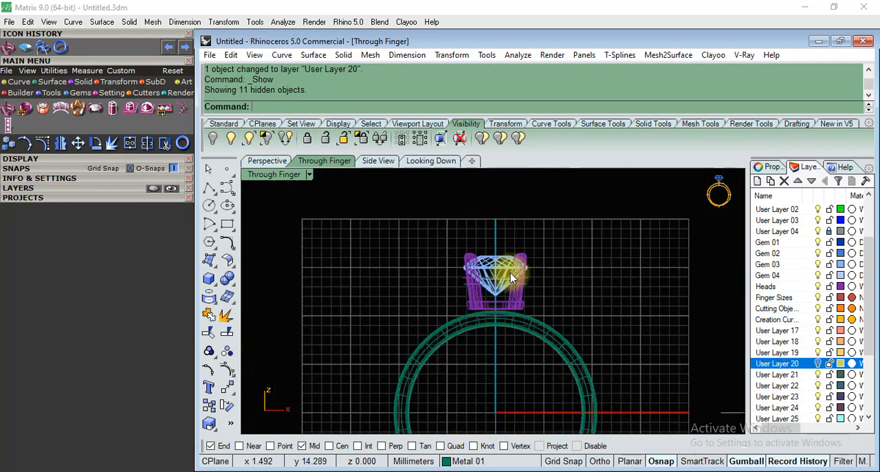
click(267, 160)
right_drag(281, 189, 257, 317)
scroll(472, 300, up, 3)
right_drag(473, 300, 517, 305)
Select the rail's rounded-rectangle section curve between the prongs and move it slightly.
click(416, 256)
scroll(413, 275, up, 3)
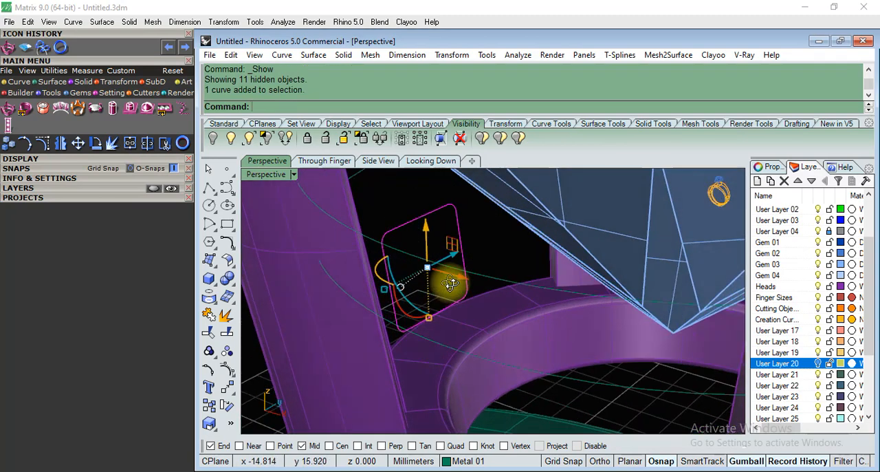
drag(387, 278, 374, 287)
right_drag(438, 269, 464, 261)
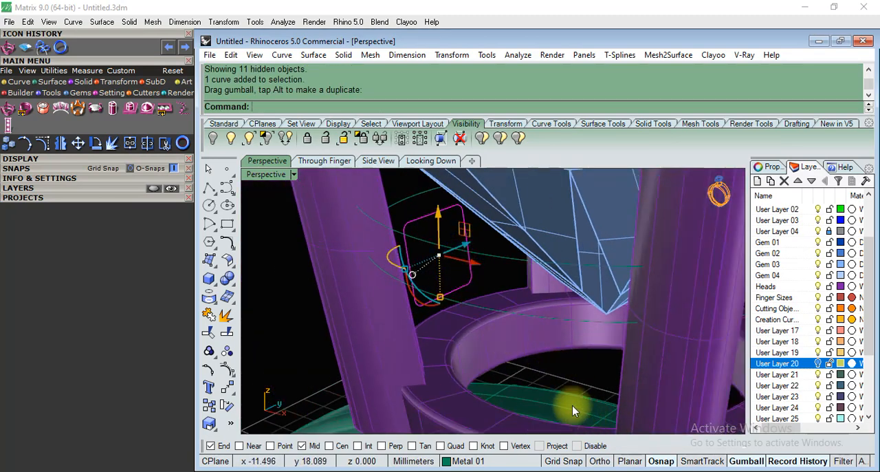
Rebuild the upper rail with Sweep1, using the upper isocurve as rail, the section curve as profile, Freeform style and no simplification.
right_drag(495, 353, 462, 297)
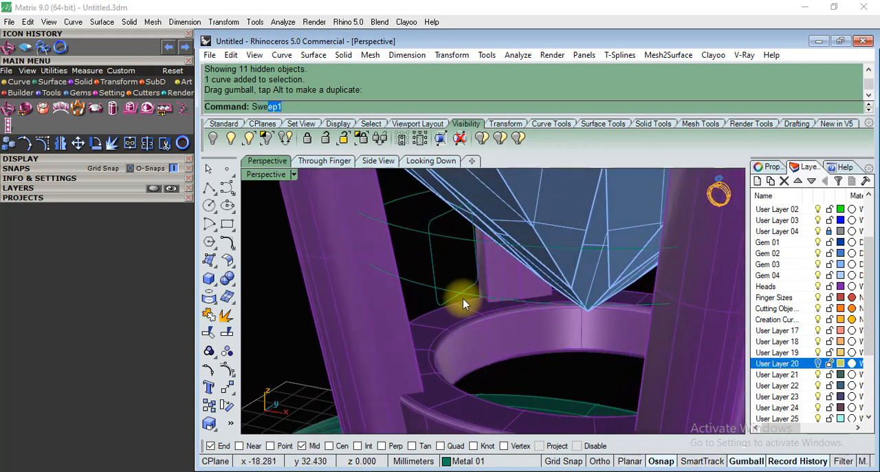
key(Return)
click(451, 240)
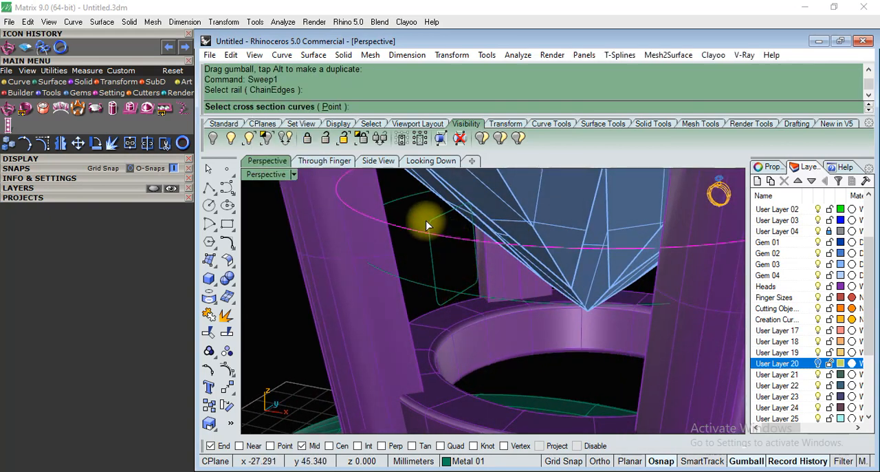
click(426, 226)
key(Return)
key(Return)
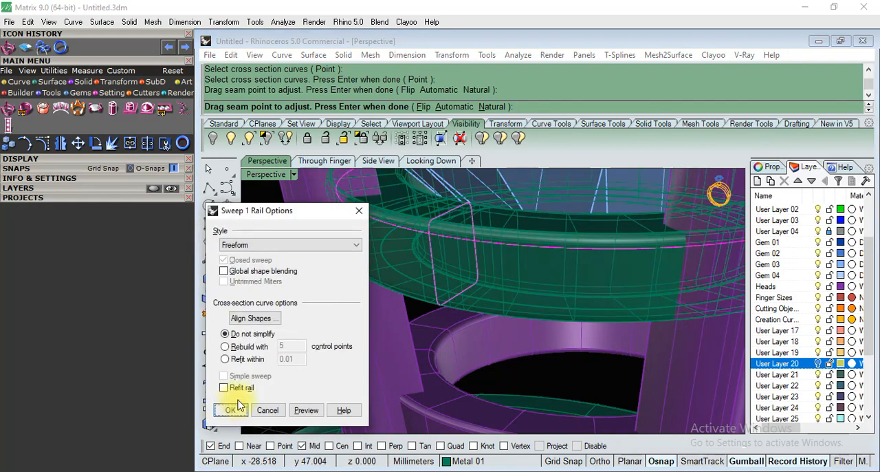
click(217, 423)
Turn on the Near, Point and Vertex object snaps for a distance measurement on the rebuilt upper rail.
scroll(414, 313, down, 5)
right_drag(467, 285, 492, 281)
scroll(492, 281, up, 5)
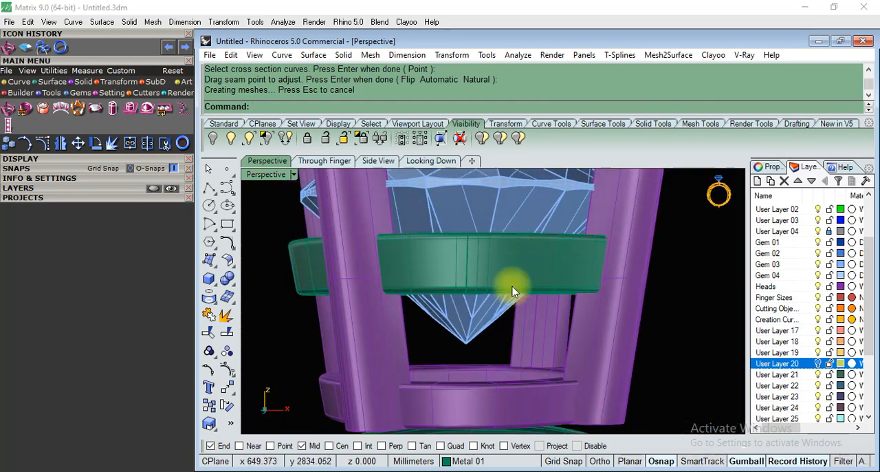
right_drag(516, 279, 529, 294)
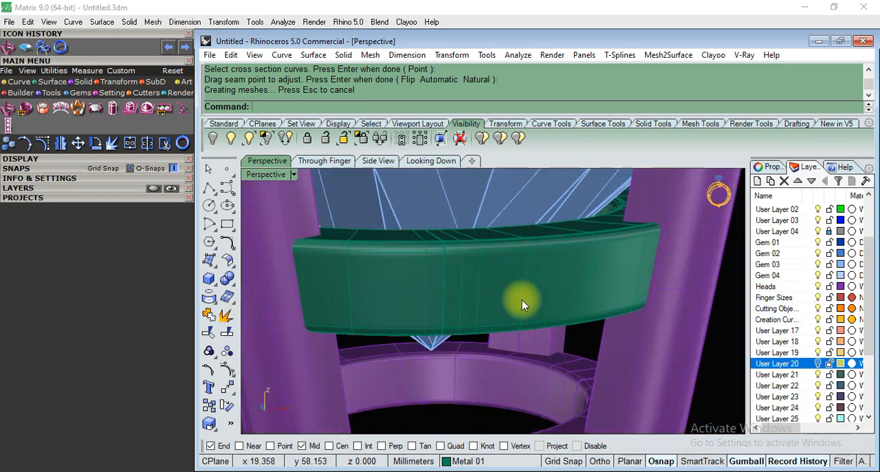
text(st)
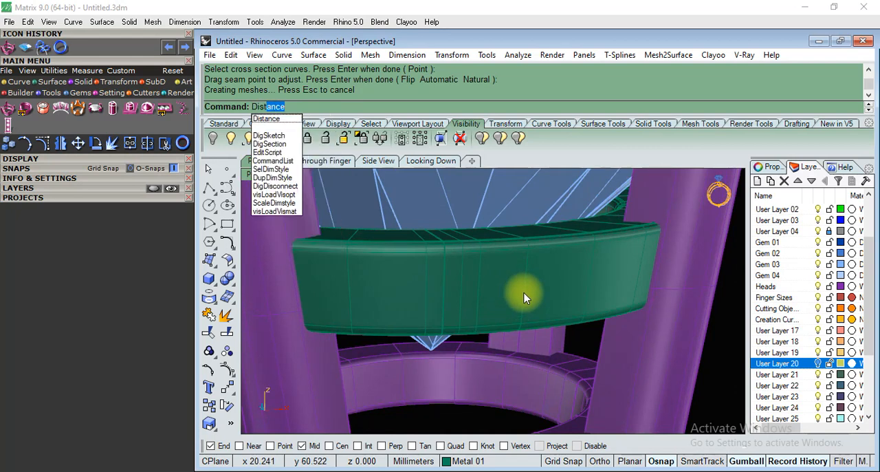
key(Return)
right_drag(544, 309, 532, 240)
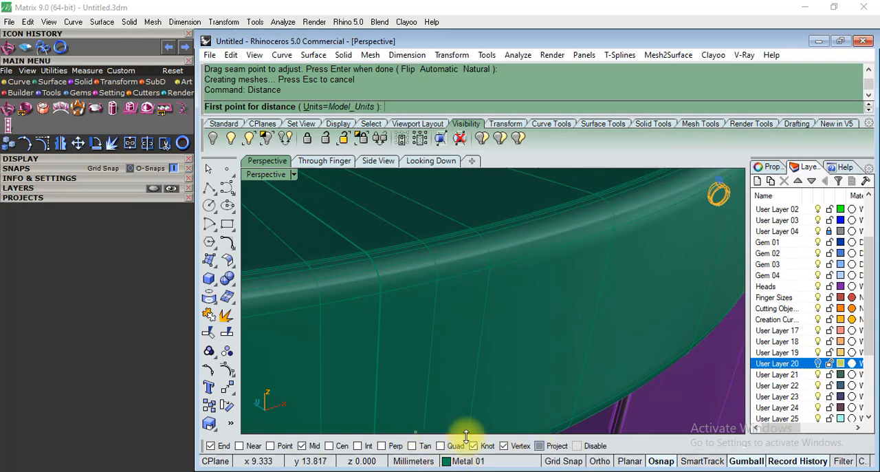
click(473, 445)
scroll(427, 281, down, 3)
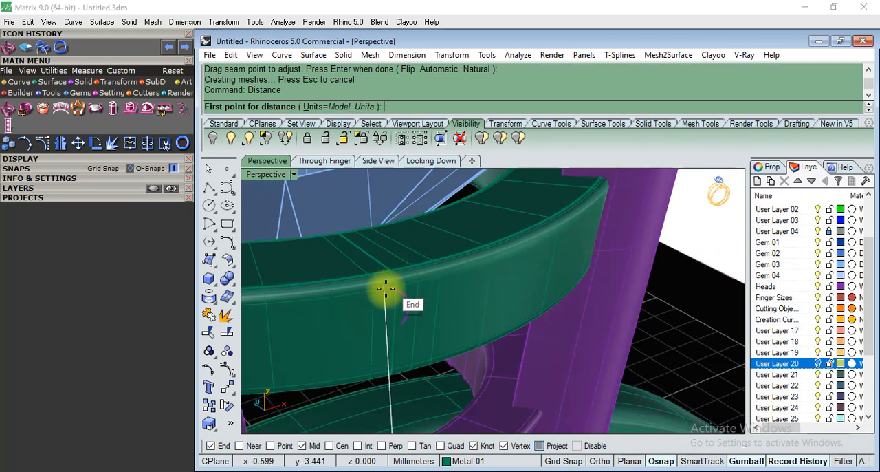
scroll(387, 272, up, 4)
scroll(424, 219, down, 6)
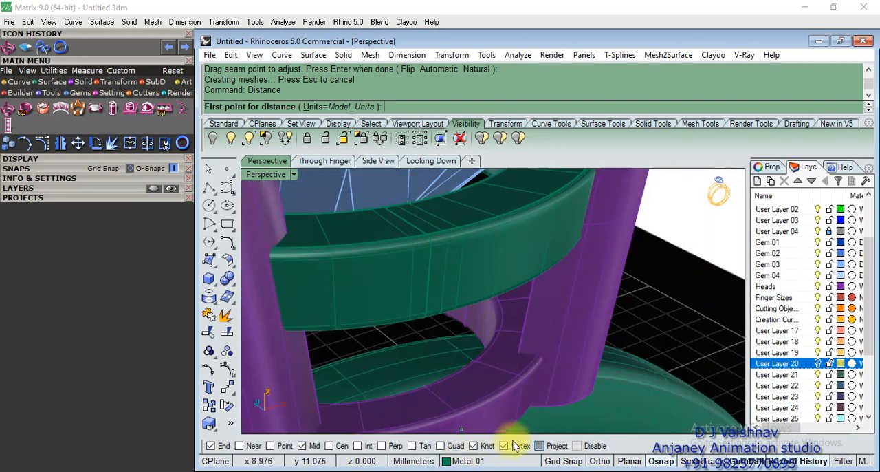
right_drag(447, 354, 285, 431)
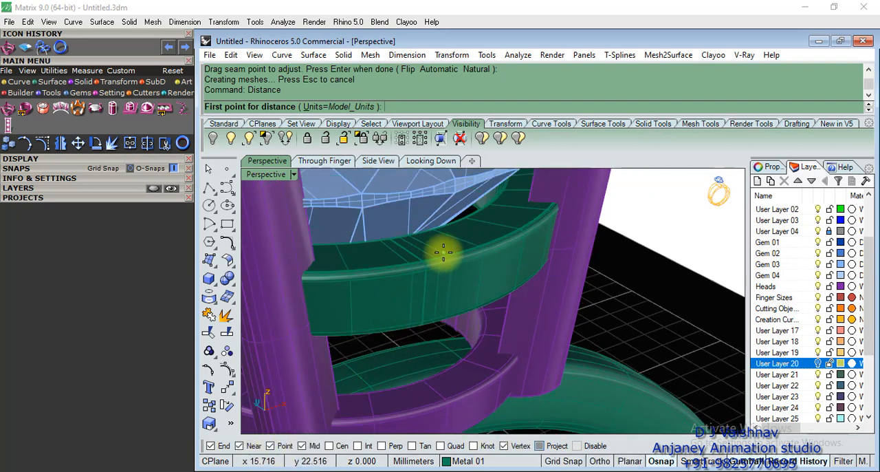
Try to measure the upper rail's height on its outer face in the Perspective view.
click(420, 265)
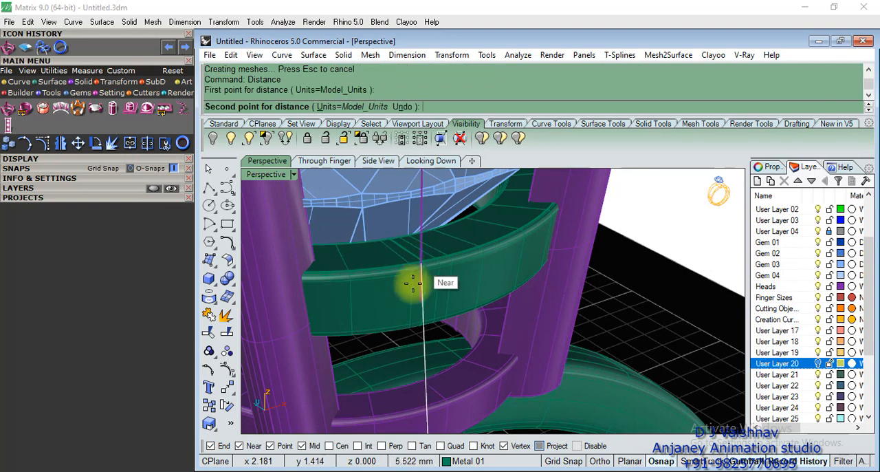
scroll(411, 309, up, 5)
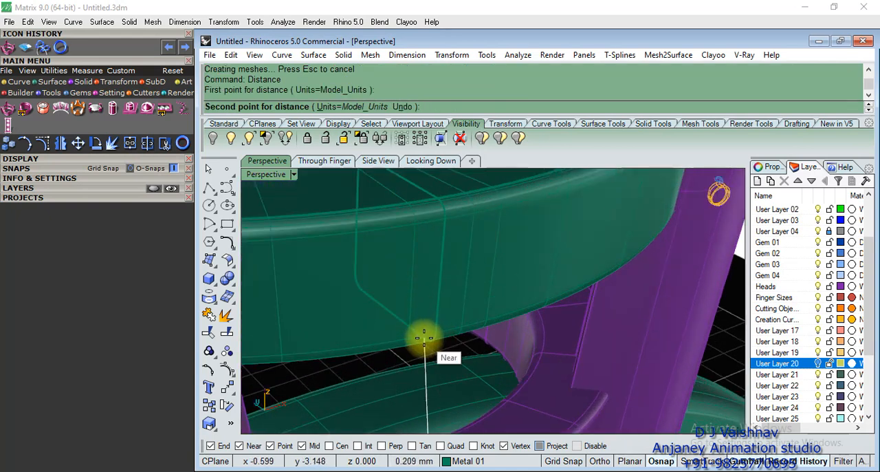
key(Escape)
scroll(440, 279, down, 7)
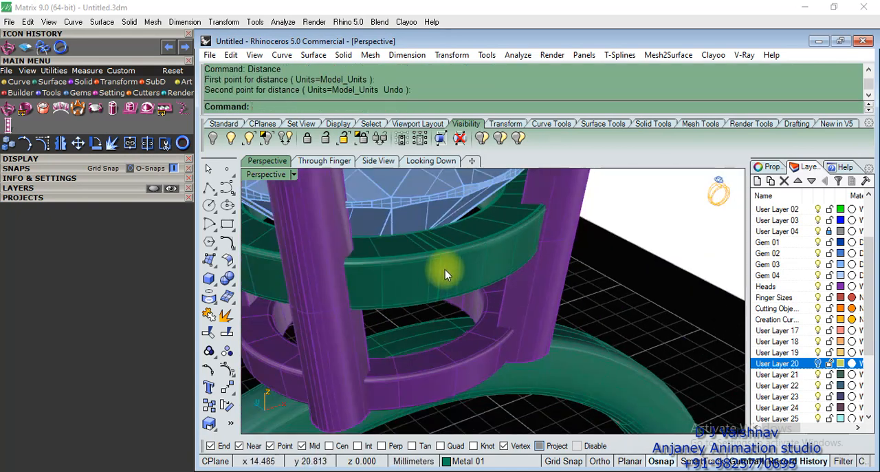
Measure the upper rail's height between its top and bottom edges in the Through Finger view.
click(444, 270)
click(519, 136)
click(331, 160)
scroll(443, 273, down, 3)
scroll(526, 269, up, 6)
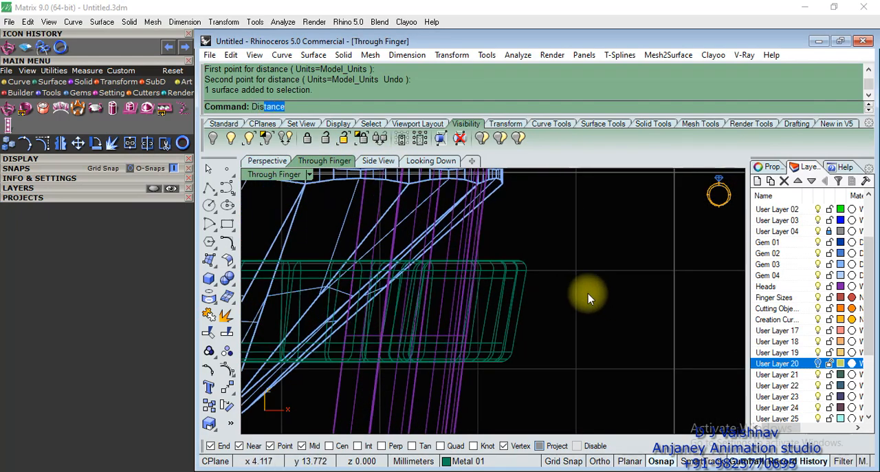
key(Return)
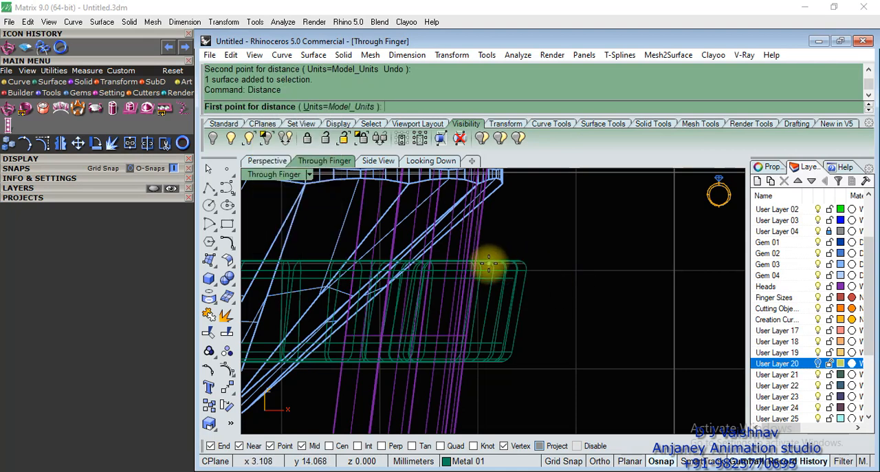
click(488, 261)
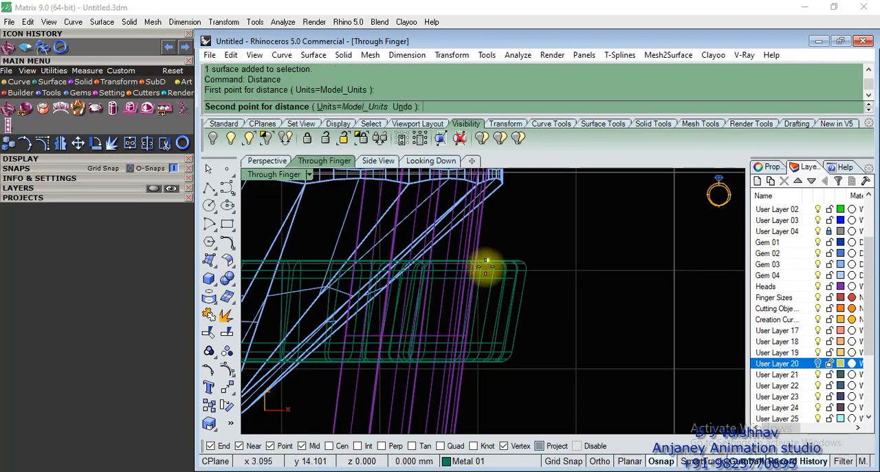
click(490, 360)
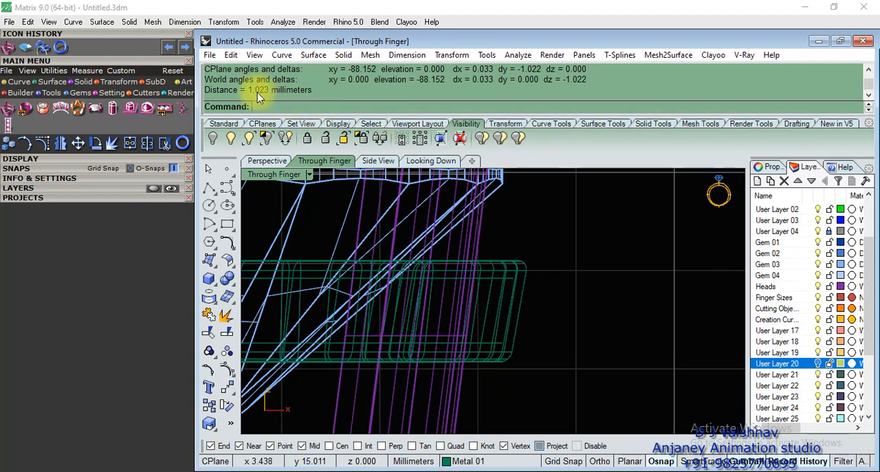
scroll(509, 282, down, 6)
scroll(560, 289, up, 3)
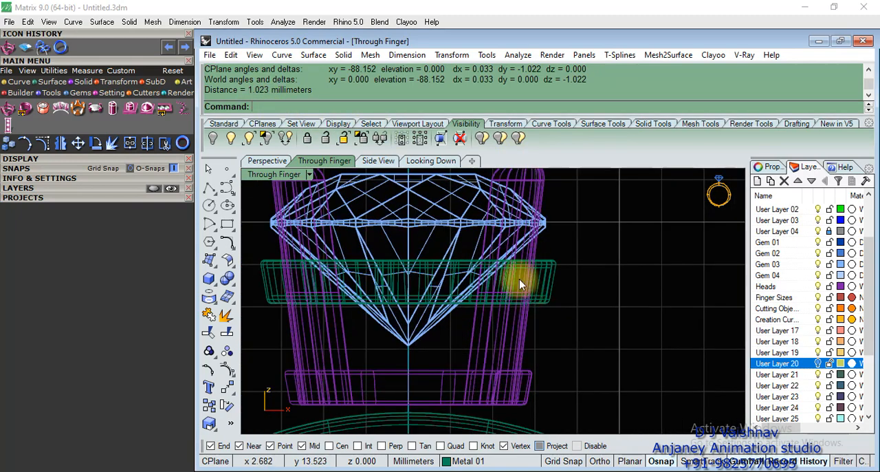
Stretch the upper rail vertically with the gumball in the Perspective view to a height of about 1.19 mm and adjust its vertical position.
click(267, 160)
right_drag(605, 275, 429, 241)
click(520, 236)
drag(364, 247, 363, 222)
click(535, 286)
drag(364, 179, 363, 184)
click(641, 206)
right_drag(642, 206, 597, 247)
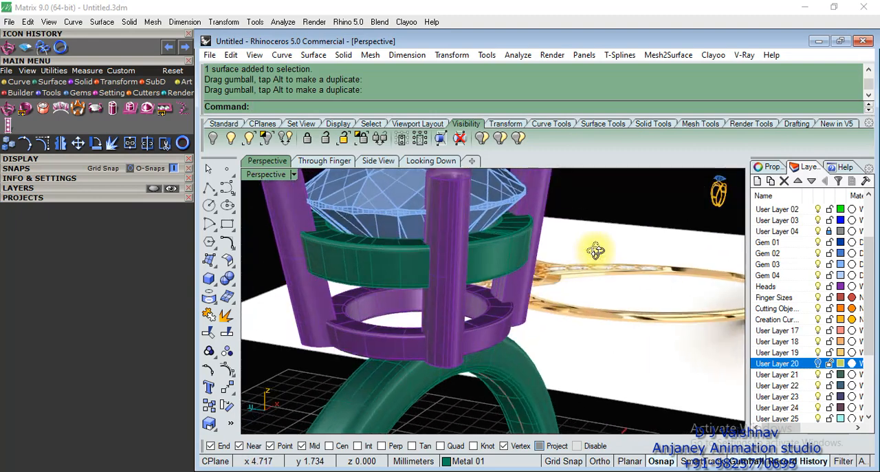
Measure the stretched upper rail's height again in the Through Finger view.
click(321, 163)
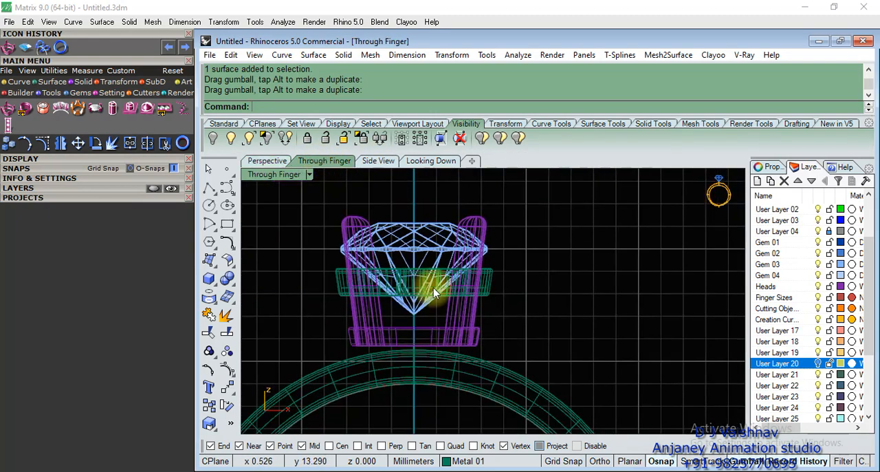
text(Distance)
key(Return)
click(477, 207)
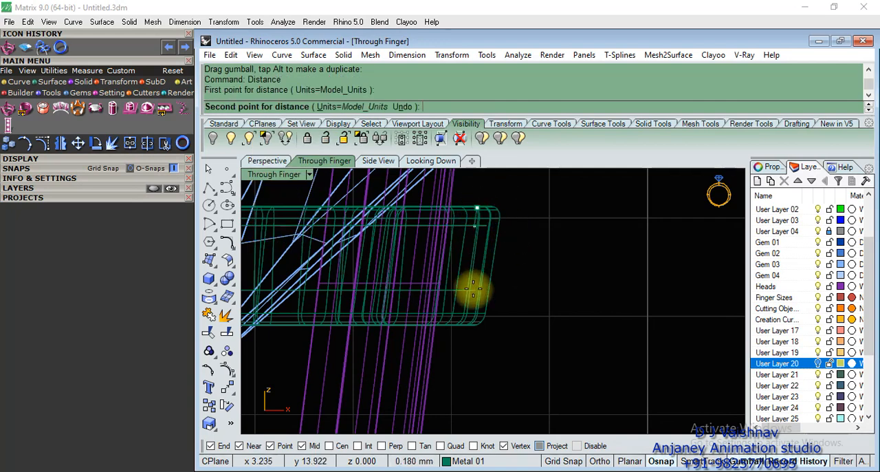
click(473, 323)
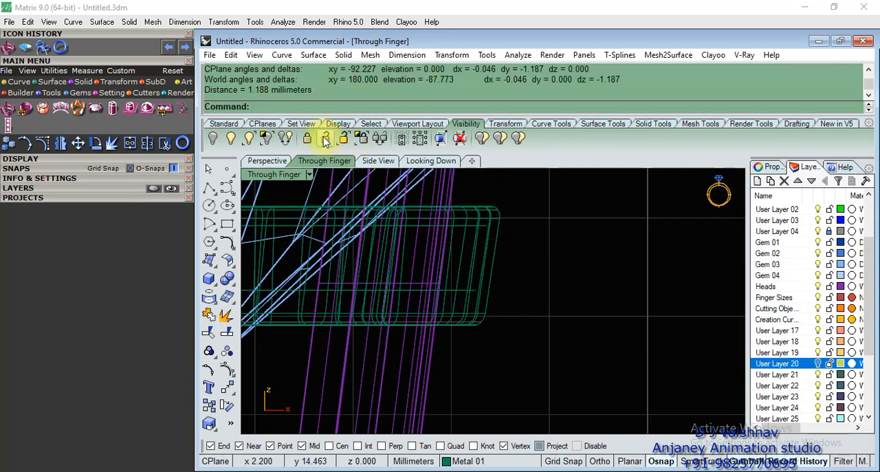
scroll(511, 253, down, 3)
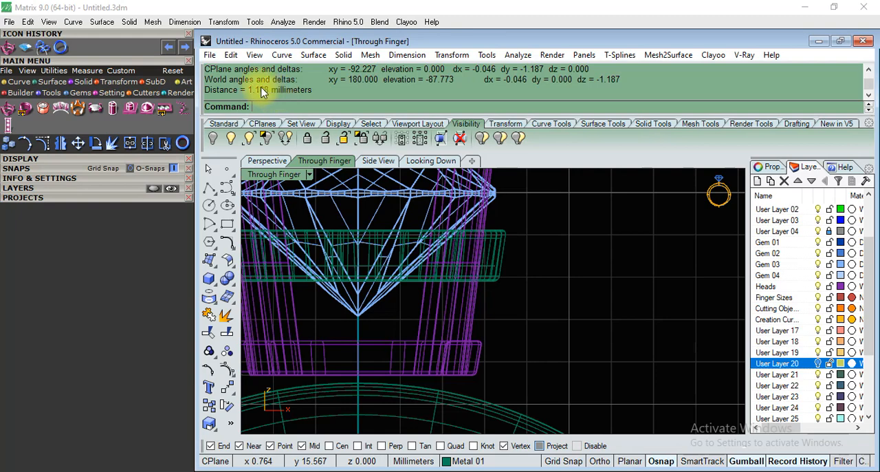
scroll(561, 257, down, 3)
scroll(562, 258, up, 3)
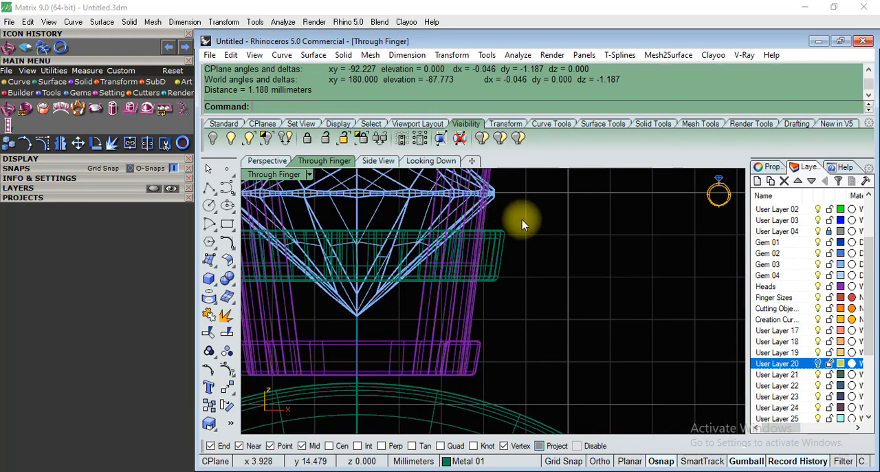
Examine the position of the upper and lower rails relative to the diamond, prongs and shank.
drag(505, 262, 506, 261)
scroll(514, 239, down, 2)
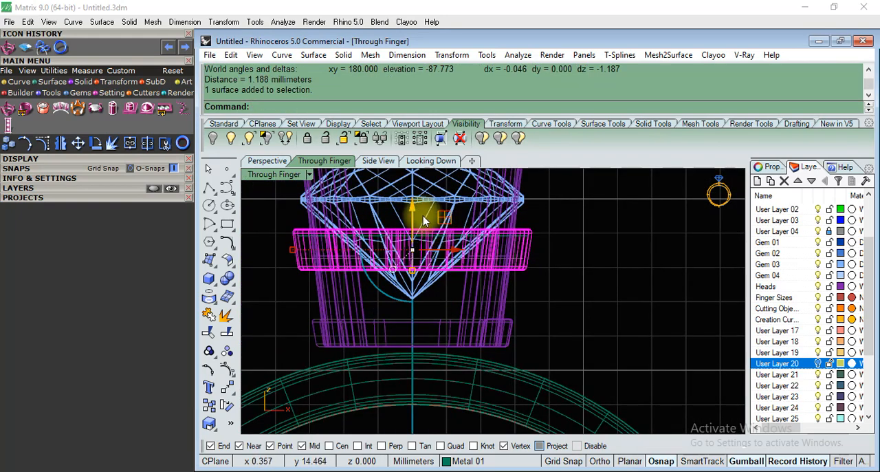
click(595, 319)
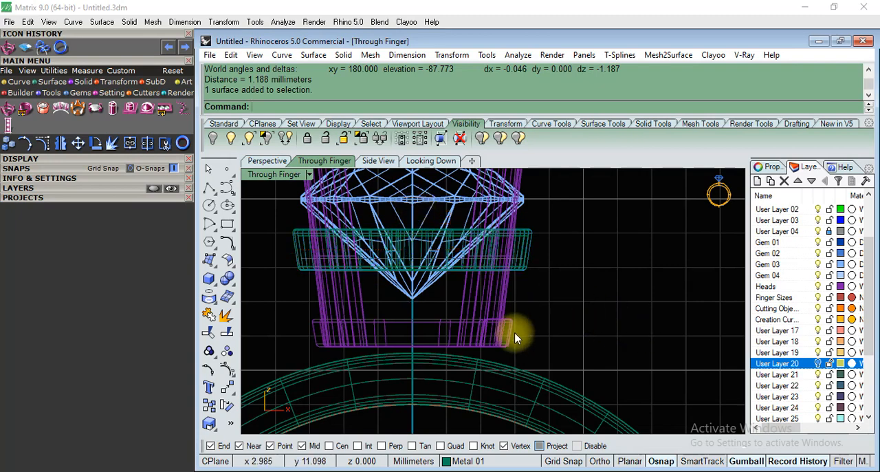
click(268, 161)
mouse_move(545, 261)
right_down()
mouse_move(519, 365)
mouse_move(401, 285)
mouse_move(402, 237)
mouse_move(555, 299)
mouse_move(438, 284)
right_up()
click(347, 162)
scroll(448, 250, down, 2)
scroll(444, 291, up, 2)
click(431, 279)
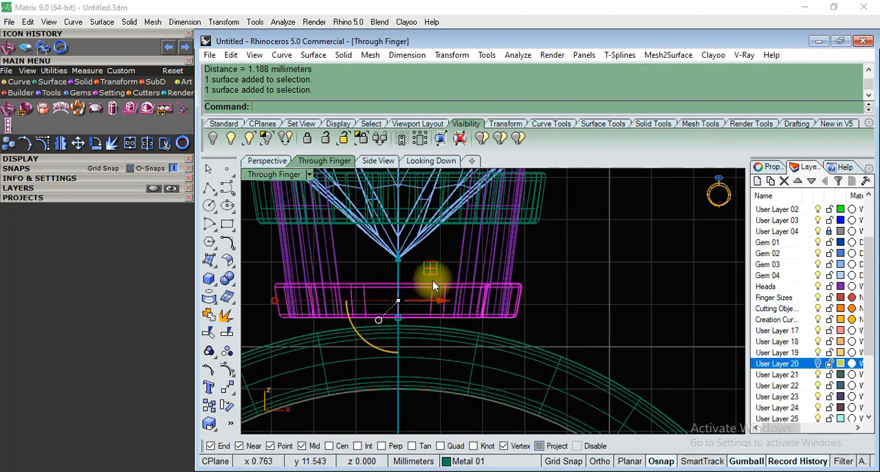
scroll(438, 280, down, 2)
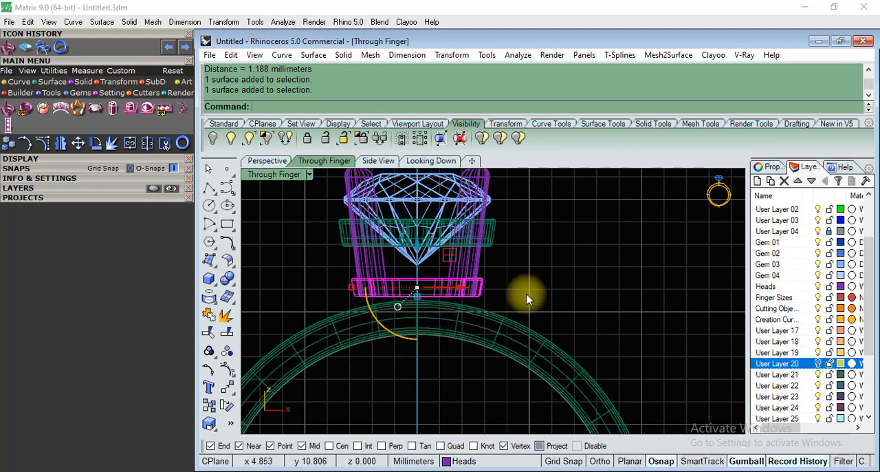
scroll(527, 299, down, 2)
Try to lower the diamond vertically between the prongs in the Through Finger view.
click(456, 227)
scroll(440, 218, up, 2)
drag(441, 222, 441, 226)
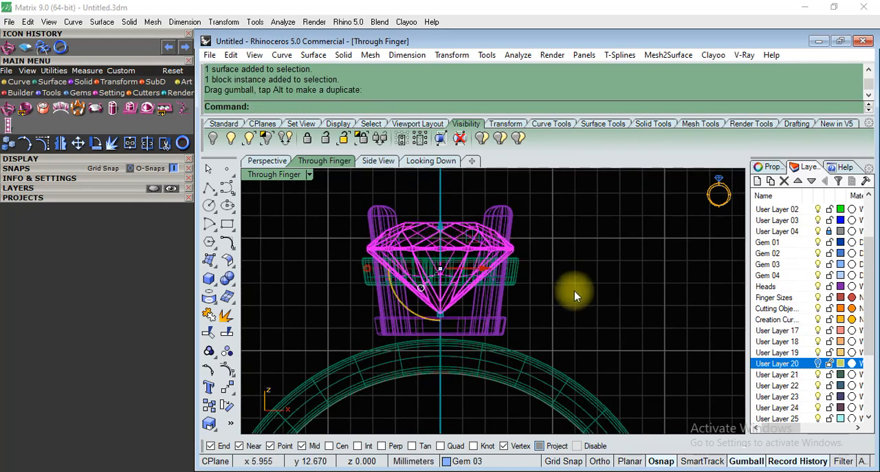
key(ctrl+z)
scroll(374, 233, down, 2)
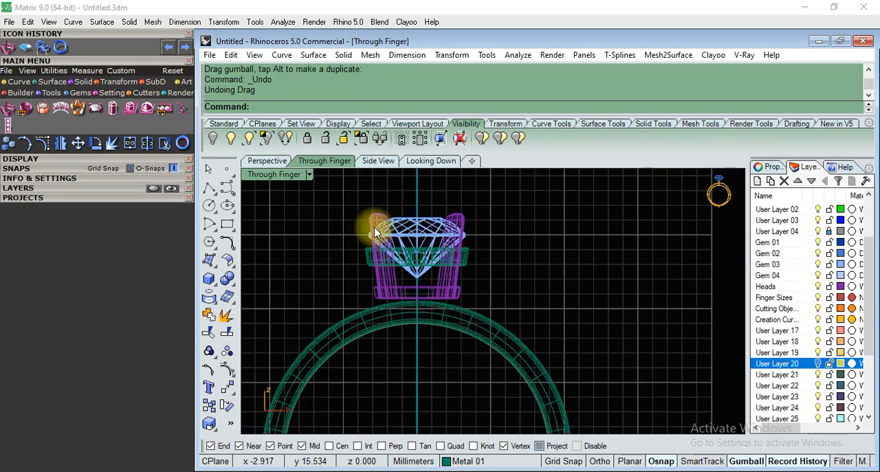
Move the whole head, with diamond, prongs, rails and curves, straight down so the lower rail sinks into the shank.
drag(350, 207, 511, 310)
scroll(416, 275, up, 3)
drag(428, 205, 433, 230)
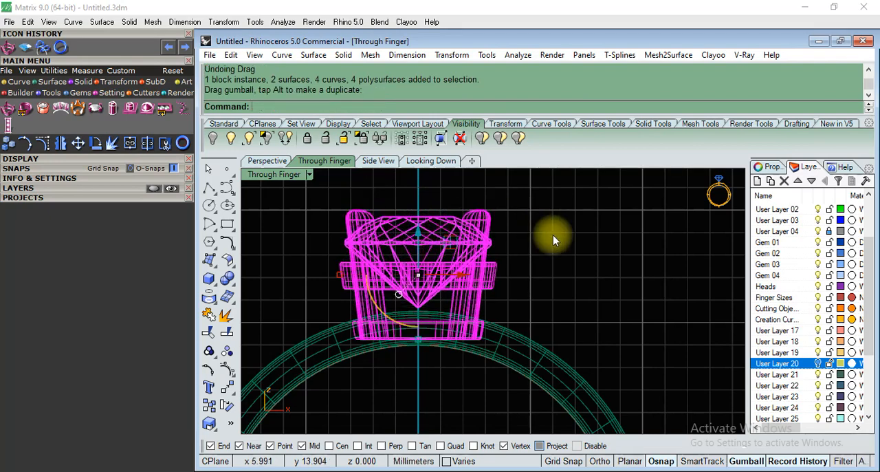
click(553, 235)
Isolate the lower rail and the shank, and show their overlap in the four-viewport layout.
scroll(471, 202, down, 2)
scroll(451, 306, up, 6)
click(434, 275)
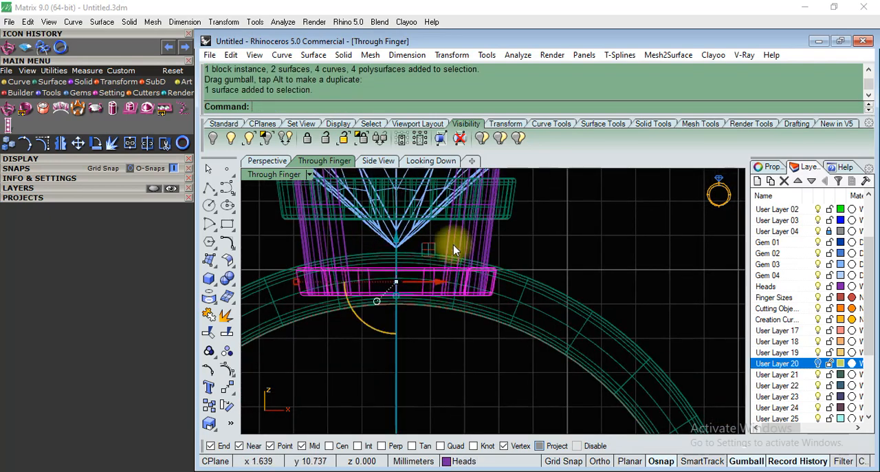
scroll(454, 244, down, 3)
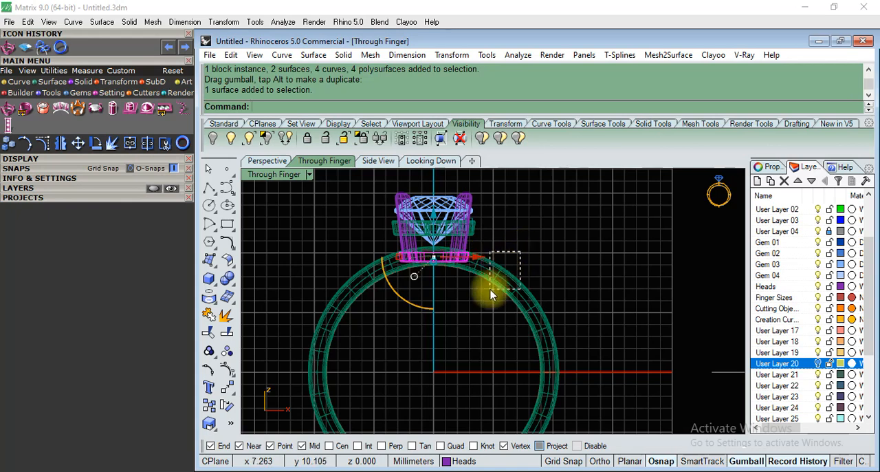
click(512, 280)
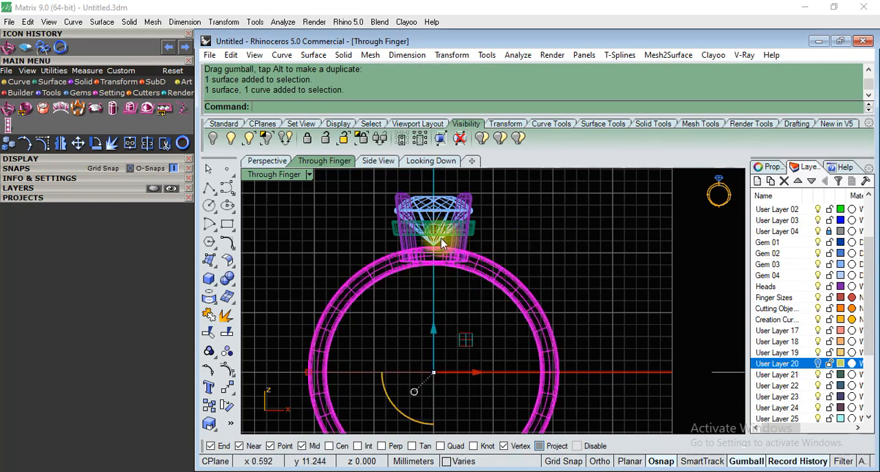
click(266, 141)
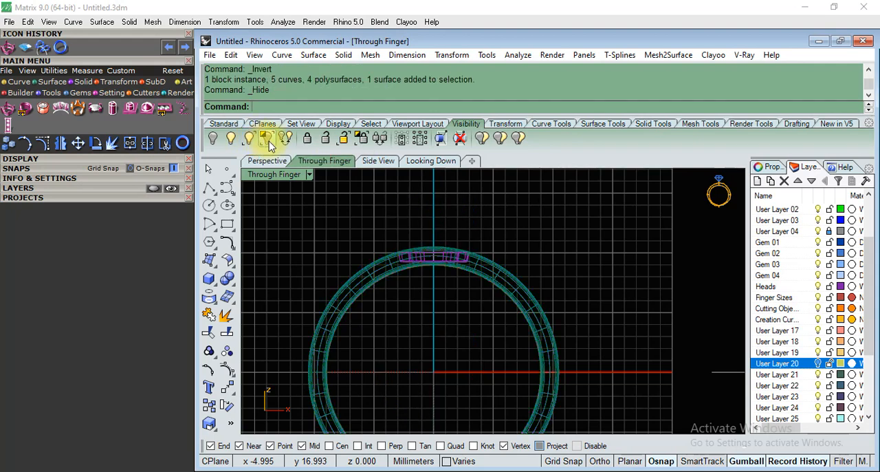
scroll(441, 265, up, 3)
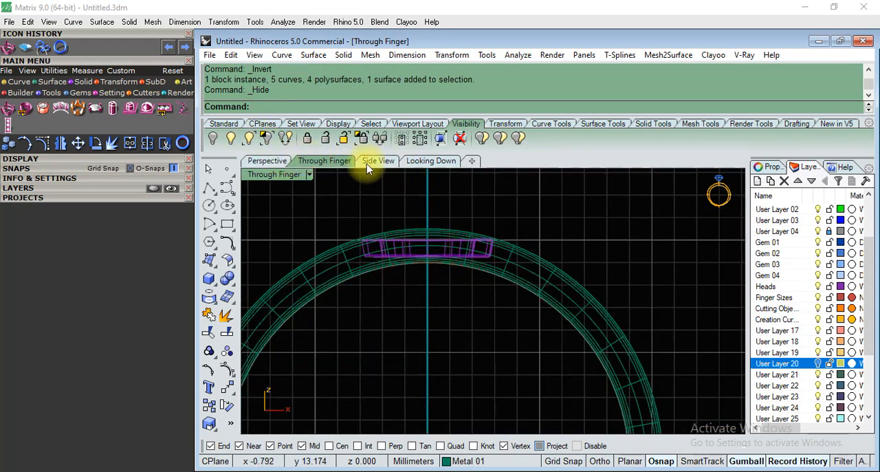
double_click(272, 175)
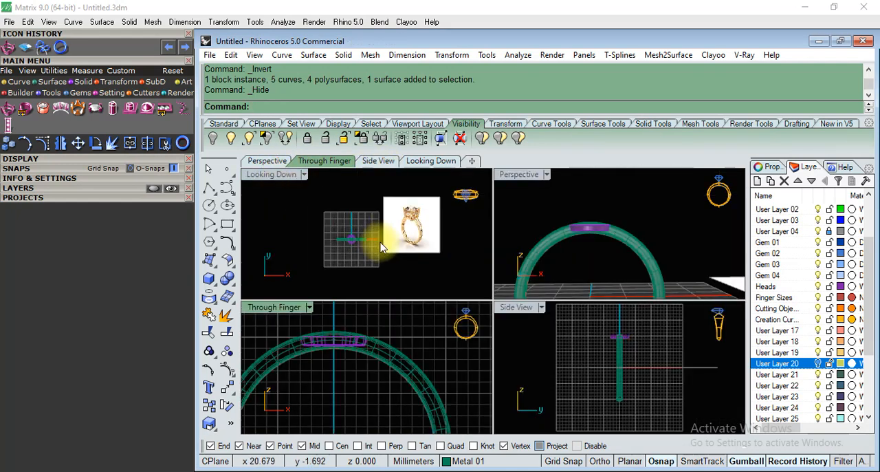
scroll(328, 205, up, 5)
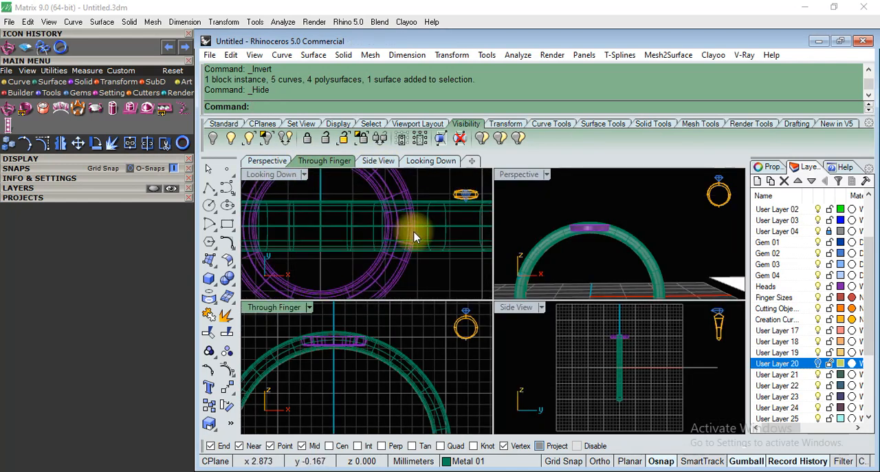
click(215, 185)
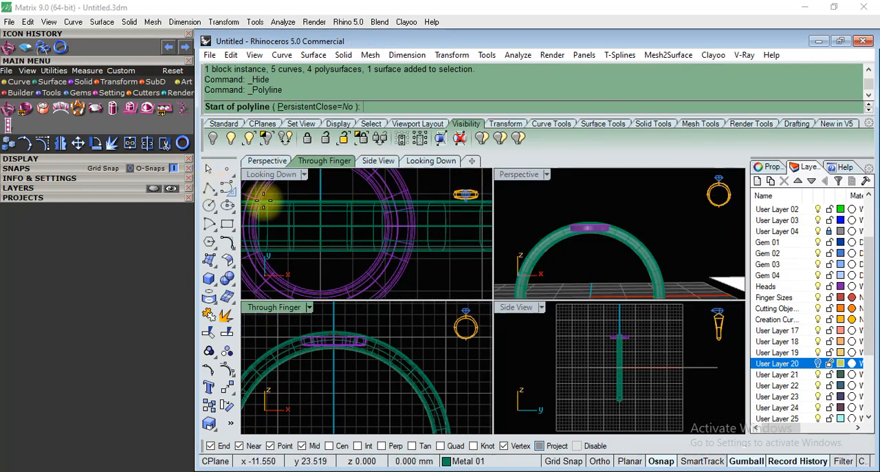
click(320, 221)
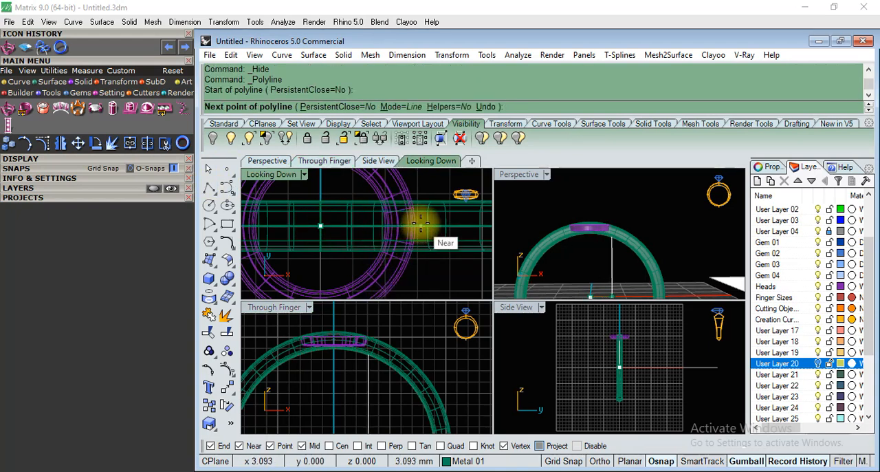
scroll(420, 222, up, 4)
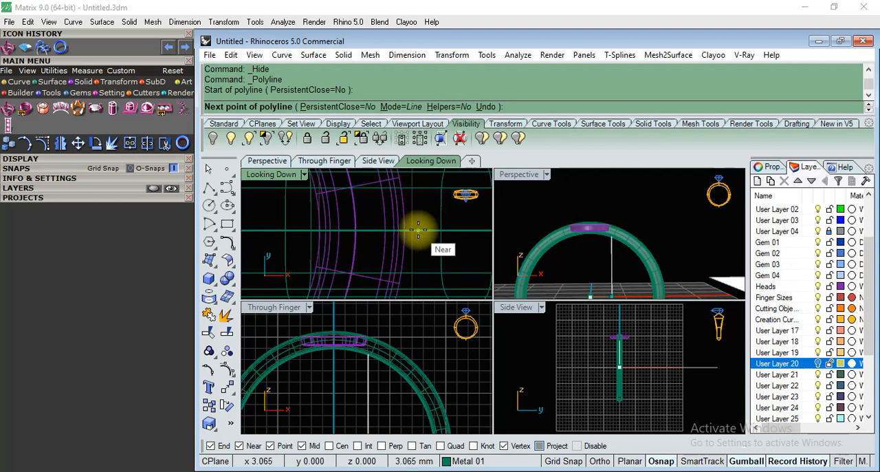
scroll(386, 229, down, 4)
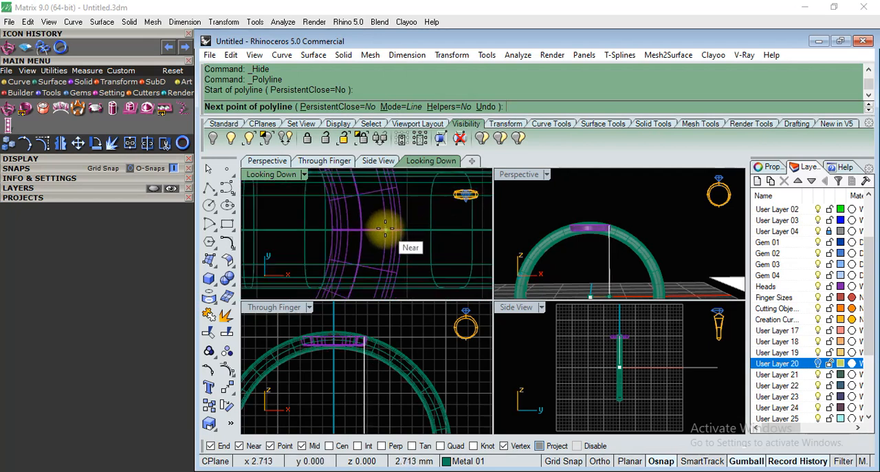
click(662, 463)
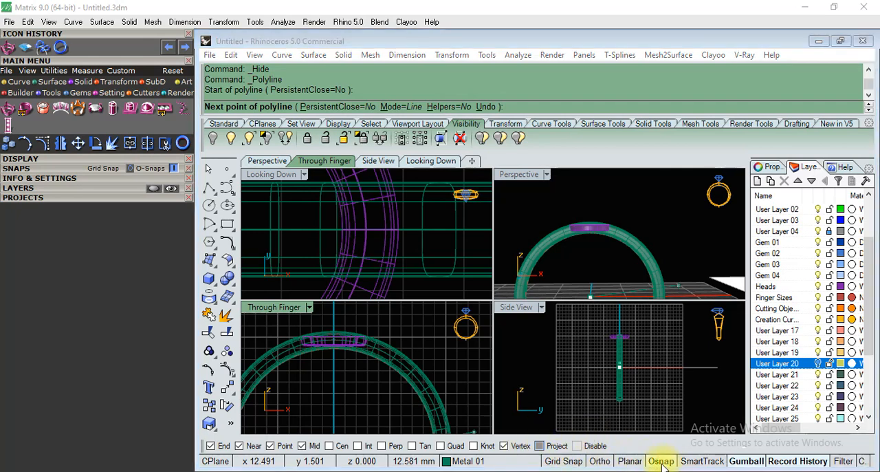
scroll(385, 206, down, 5)
scroll(382, 231, up, 5)
scroll(398, 244, down, 2)
scroll(400, 264, down, 3)
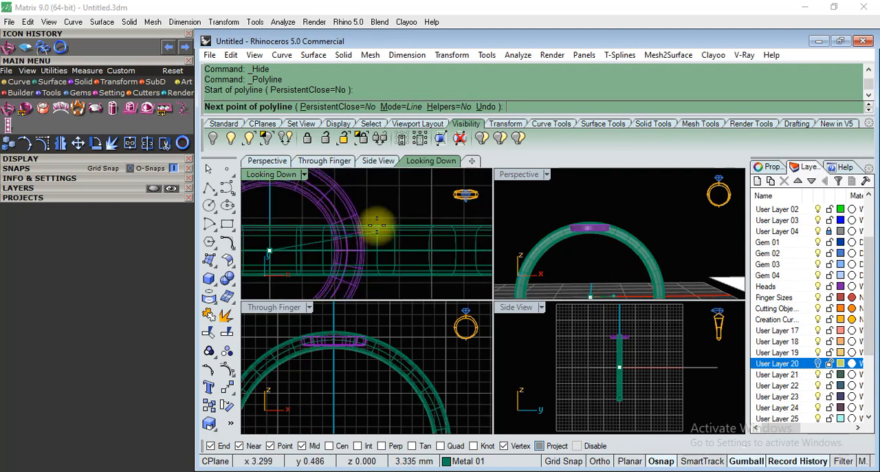
scroll(379, 388, up, 4)
scroll(379, 330, down, 8)
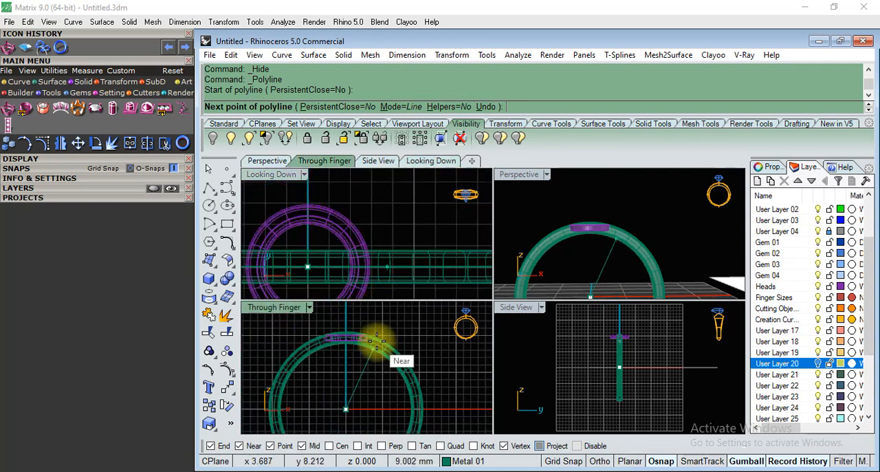
right_click(344, 336)
Draw a horizontal guide line about 2.9 mm long in the Through Finger view, from the centre axis at the lower rail's mid-height to its outer edge.
scroll(339, 335, up, 12)
right_click(382, 340)
scroll(367, 316, down, 2)
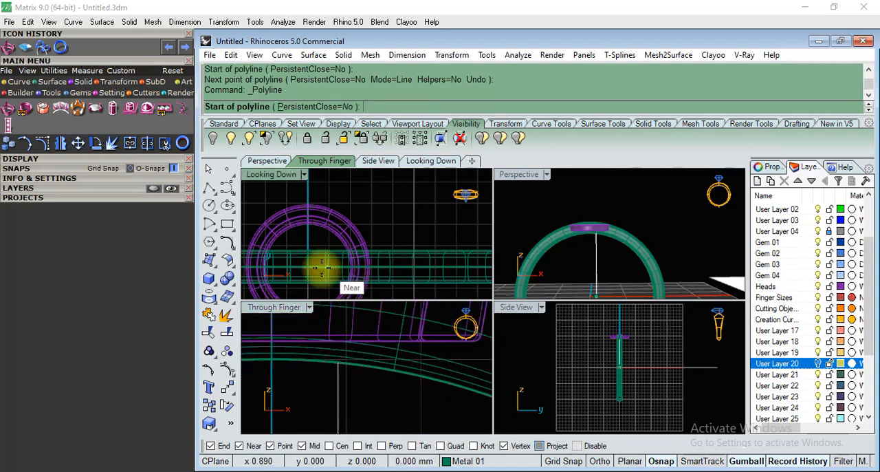
scroll(306, 267, down, 3)
scroll(338, 393, down, 3)
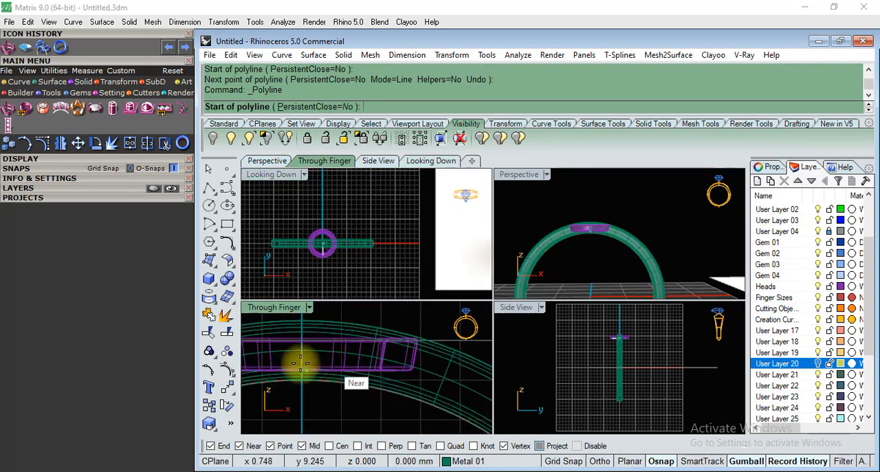
scroll(299, 352, up, 3)
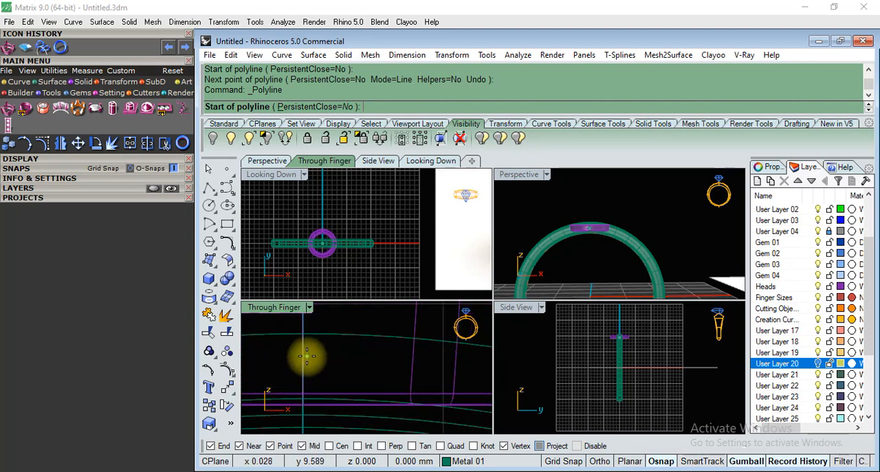
click(302, 361)
scroll(281, 345, down, 5)
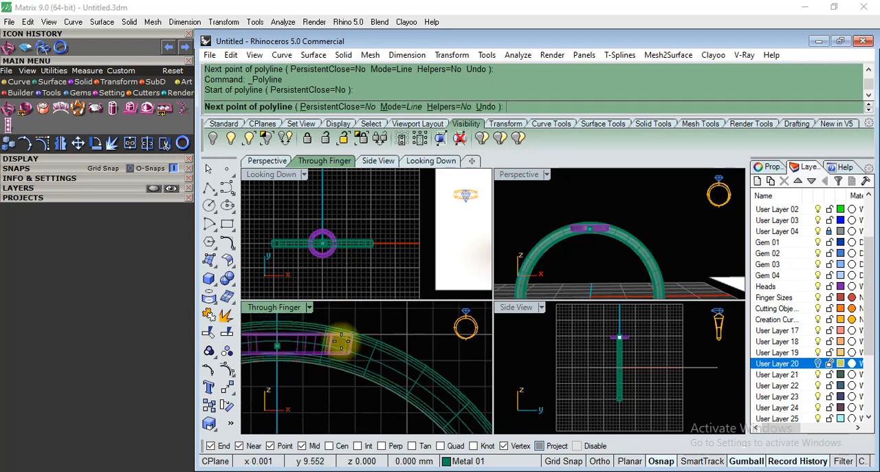
scroll(372, 349, up, 4)
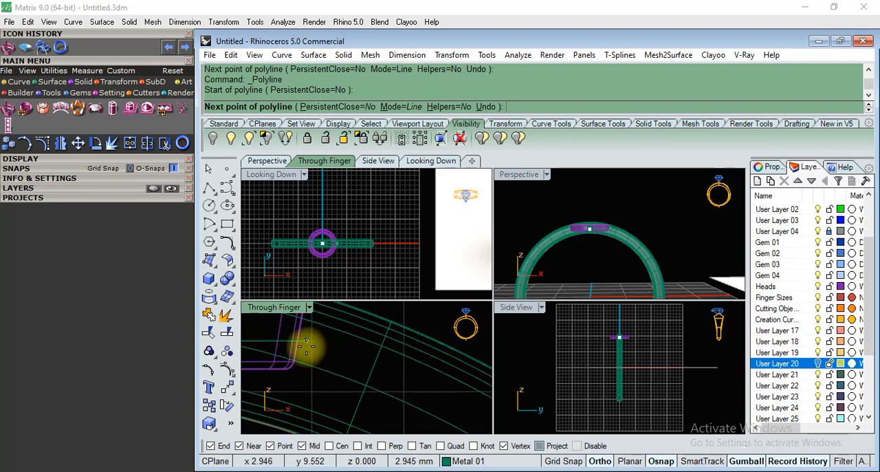
click(307, 346)
right_click(327, 345)
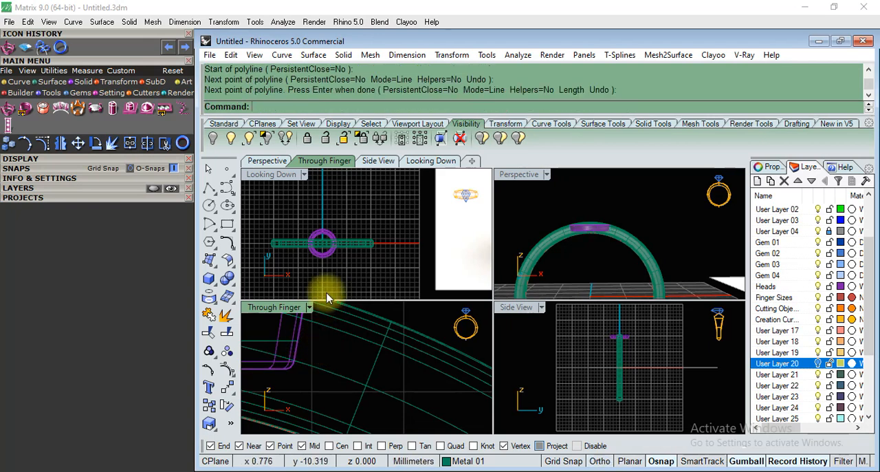
Select the guide line and examine its position relative to the lower rail and shank across the viewports.
click(280, 341)
scroll(330, 244, up, 12)
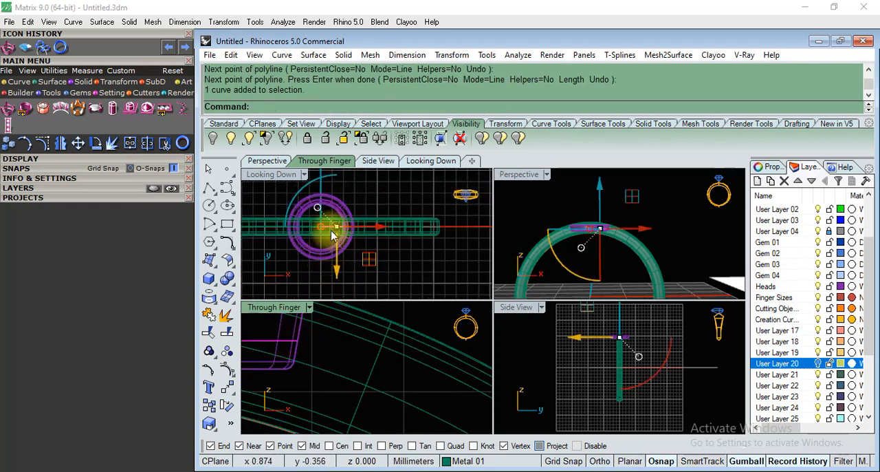
scroll(442, 225, down, 10)
scroll(583, 231, up, 4)
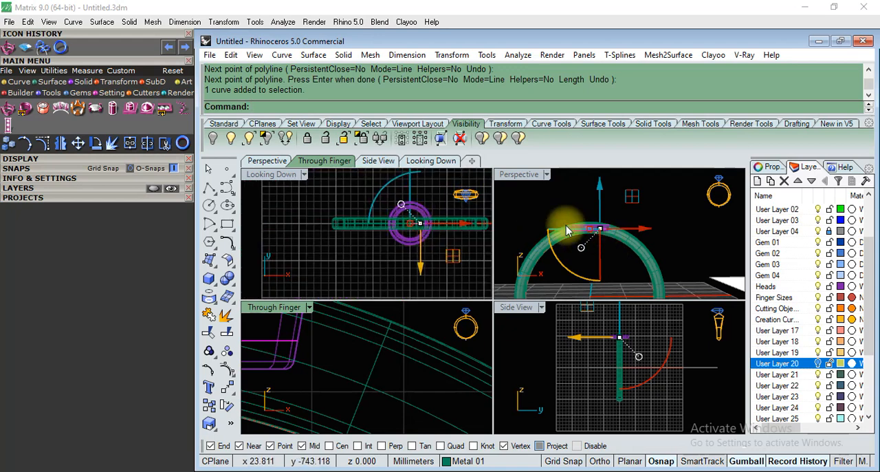
scroll(419, 332, down, 3)
scroll(413, 334, down, 4)
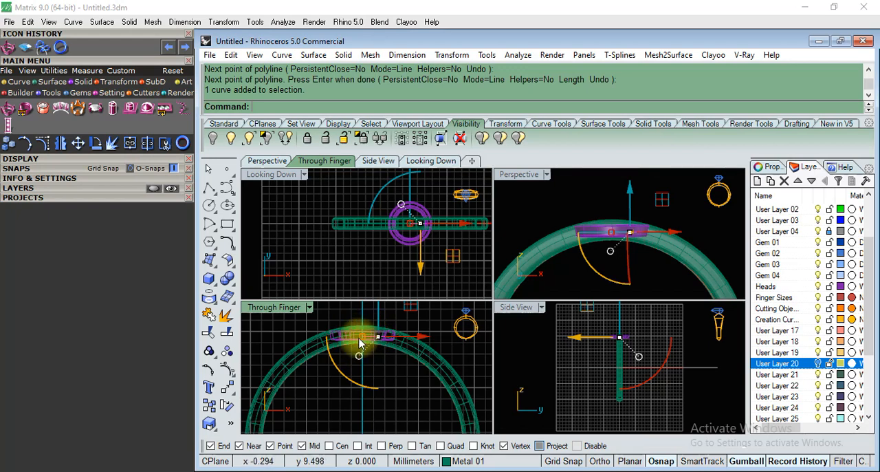
scroll(395, 329, up, 5)
scroll(406, 332, down, 2)
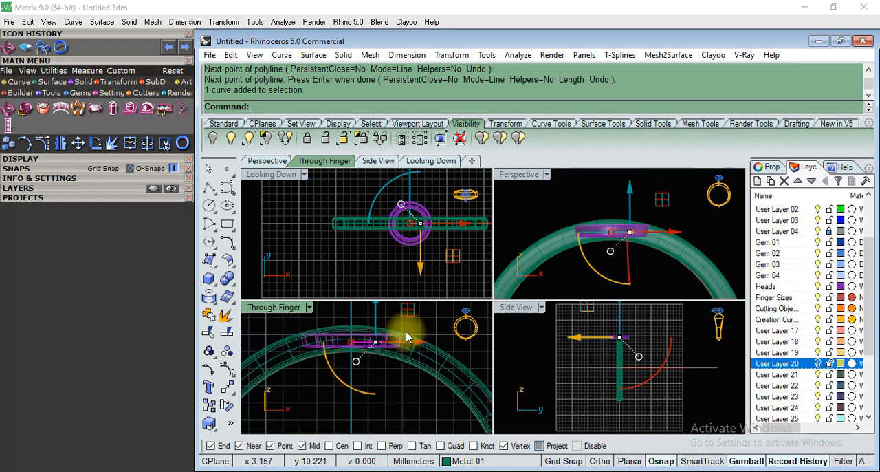
scroll(364, 377, down, 3)
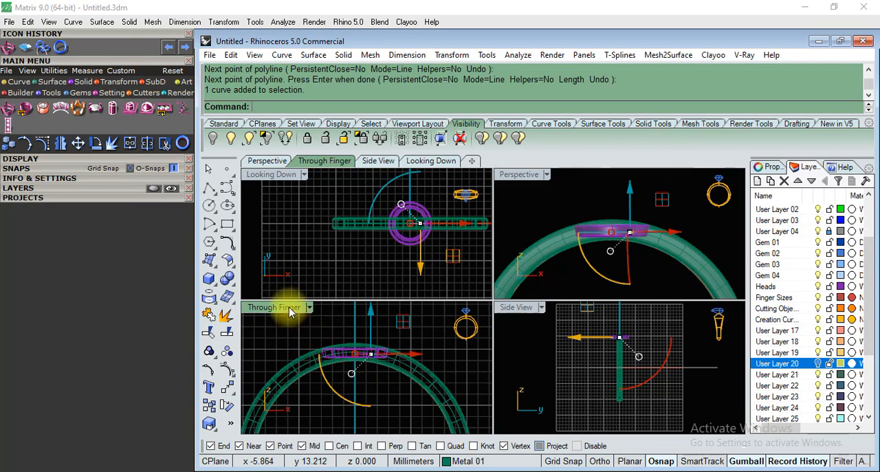
Bend the lower rail symmetrically downward along the shank's curve in the enlarged Through Finger view, using the guide line from centre to outer edge as spine.
double_click(289, 308)
scroll(506, 260, up, 2)
click(448, 267)
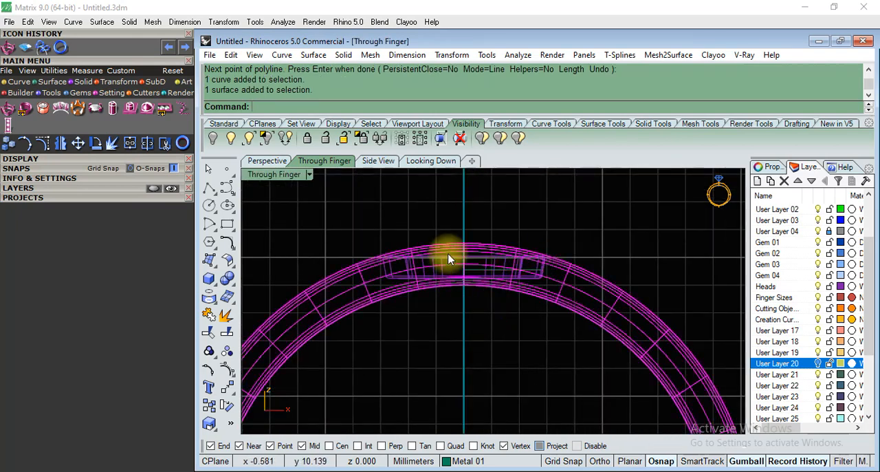
click(451, 258)
scroll(554, 268, up, 3)
text(Bend)
key(Return)
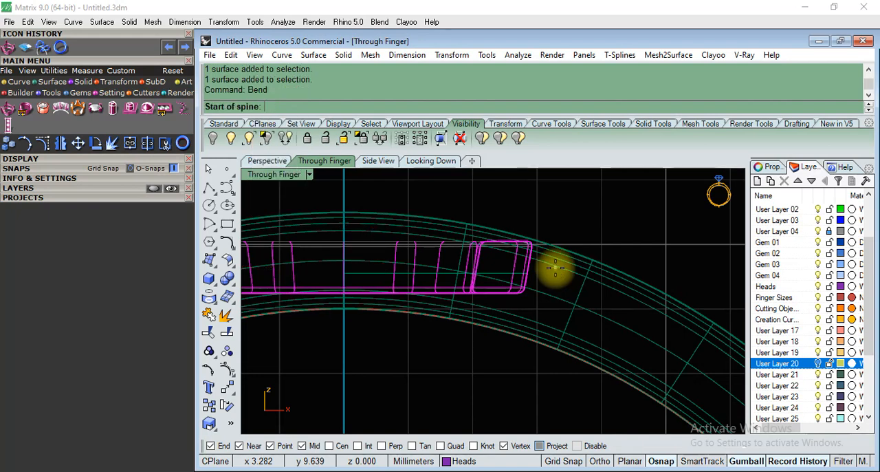
click(344, 273)
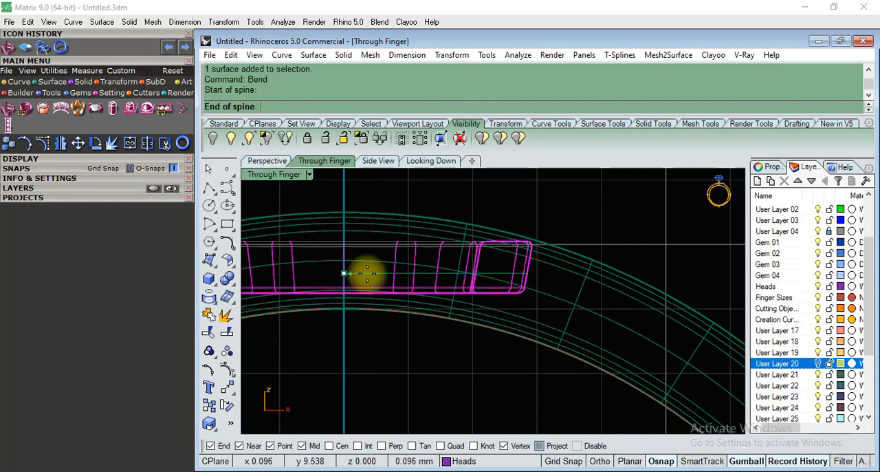
click(527, 273)
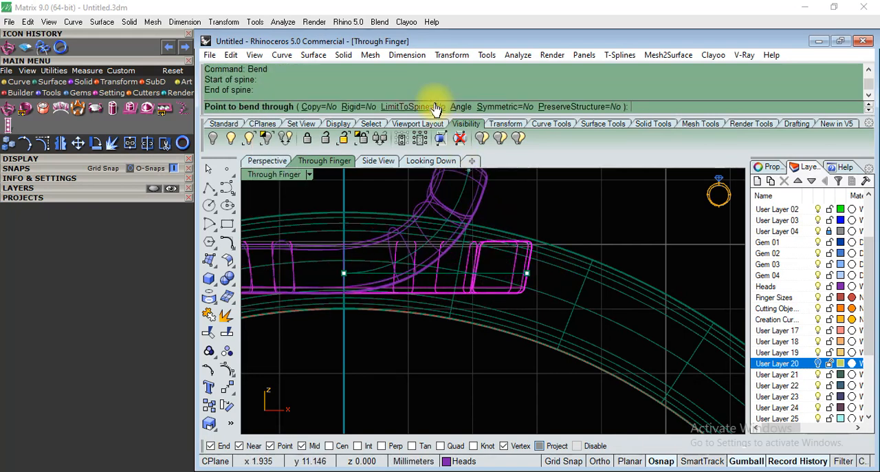
click(520, 108)
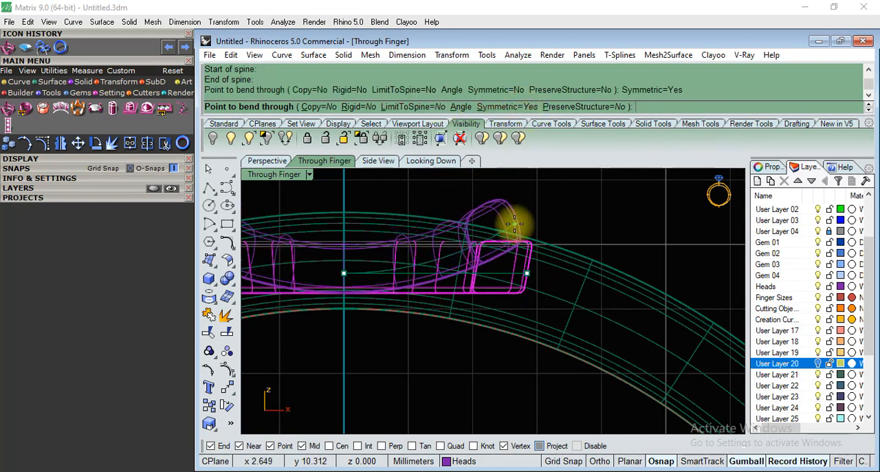
scroll(514, 218, down, 5)
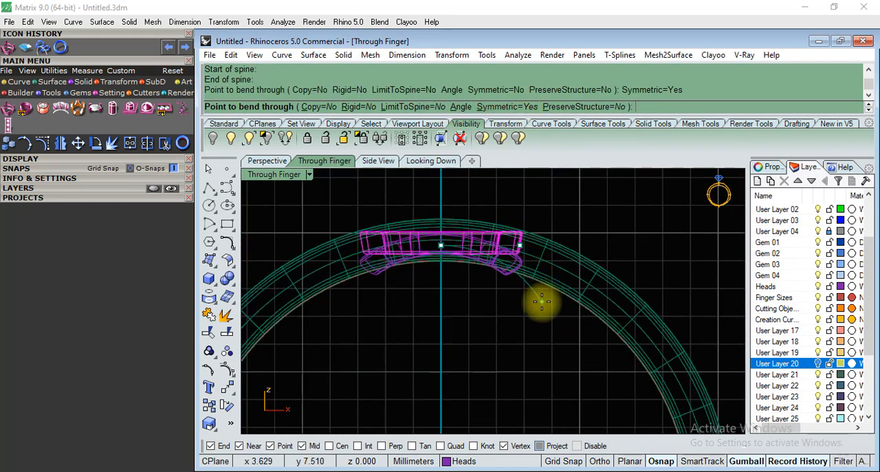
scroll(564, 299, up, 4)
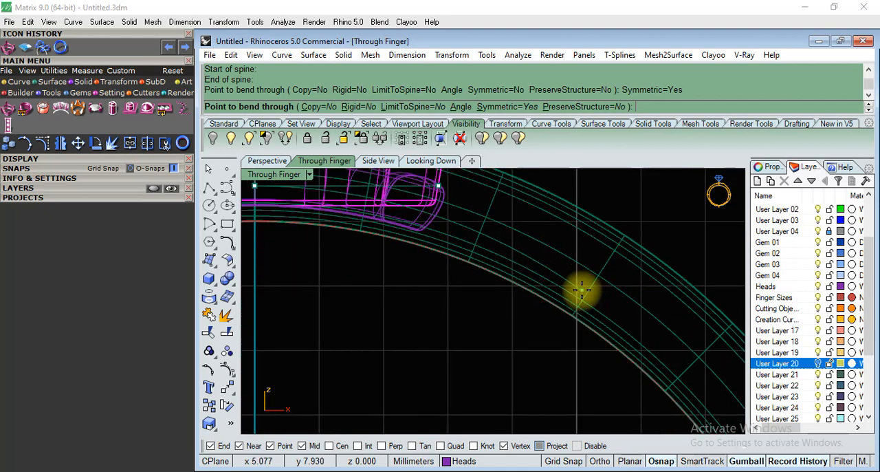
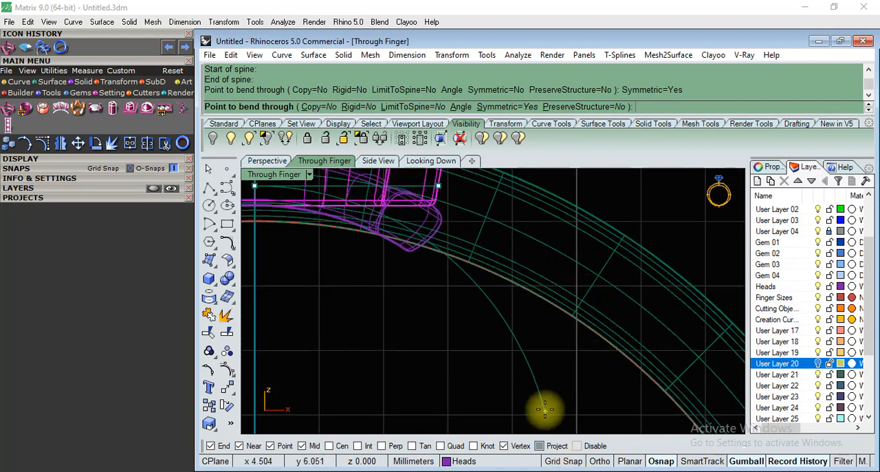
Complete the lower rail's symmetric bend at the point on the shank's curve and show all hidden objects.
click(652, 345)
scroll(536, 227, down, 5)
scroll(442, 271, up, 2)
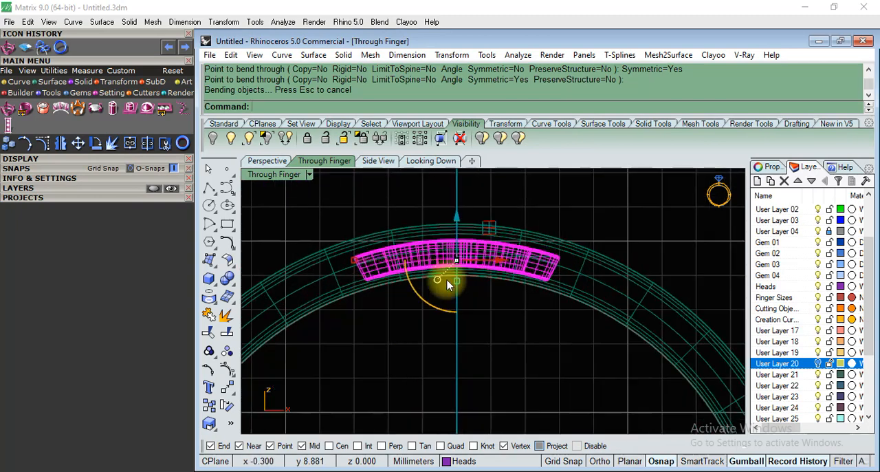
click(510, 332)
key(ctrl+alt+h)
scroll(498, 323, down, 4)
scroll(509, 278, up, 2)
scroll(522, 259, down, 3)
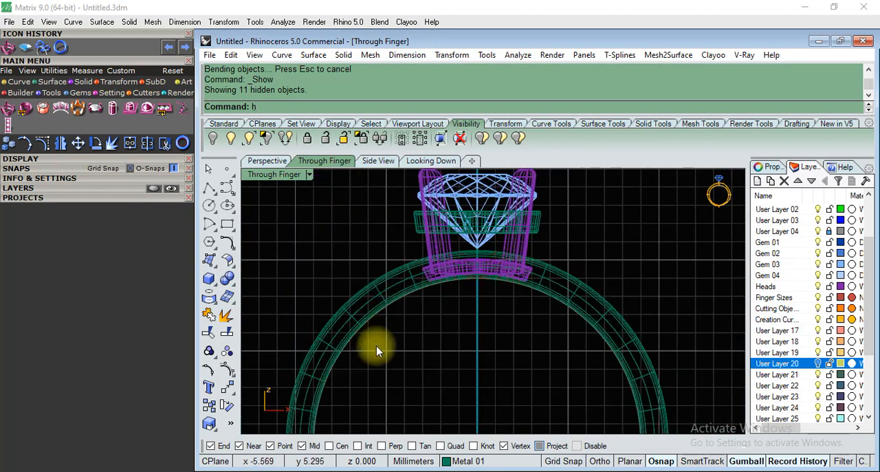
Examine in the Perspective view how the bent lower rail sits against the shank and prongs.
click(288, 162)
scroll(561, 275, down, 3)
right_drag(562, 275, 479, 358)
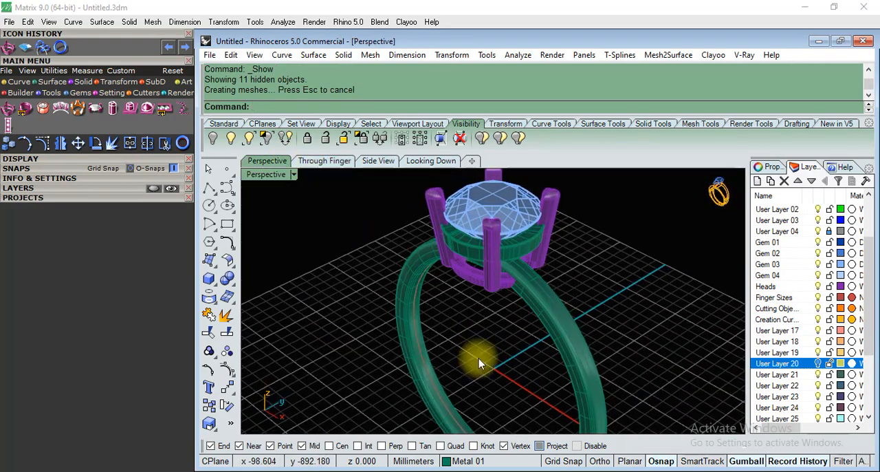
scroll(514, 333, up, 5)
right_drag(514, 333, 559, 277)
scroll(509, 315, down, 5)
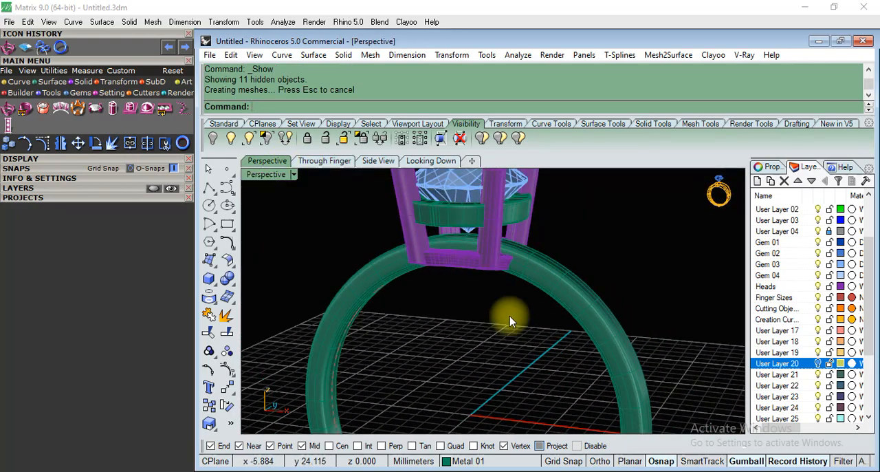
scroll(509, 315, up, 6)
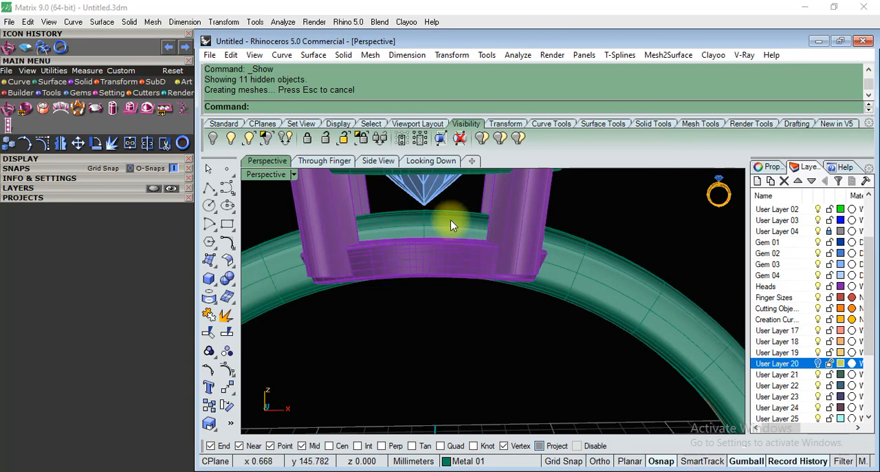
scroll(451, 219, down, 5)
right_drag(432, 243, 432, 268)
scroll(432, 269, up, 5)
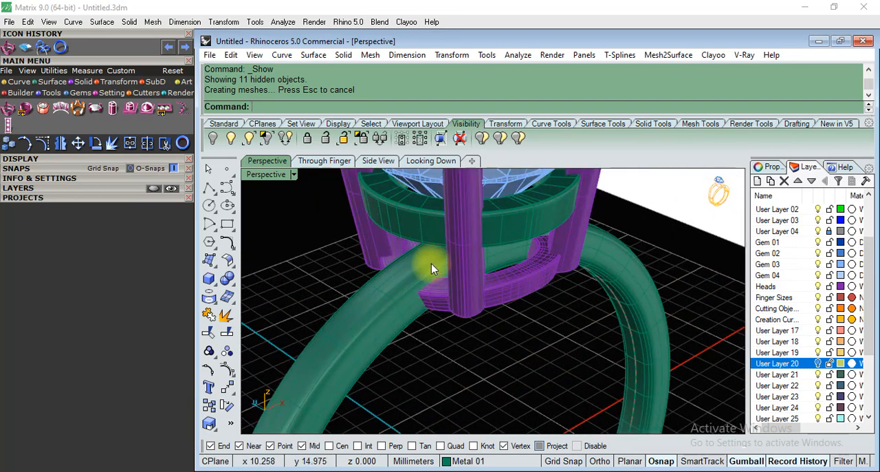
Draw a line about 10.6 mm long in the Through Finger view, from the origin through the lower rail's outer part to just above the shank.
click(343, 162)
scroll(445, 222, down, 3)
scroll(417, 281, up, 6)
scroll(440, 268, down, 3)
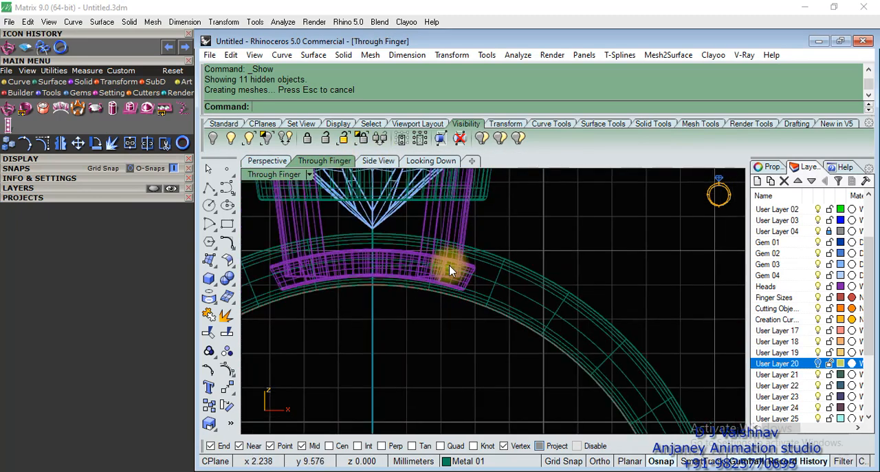
text(Li)
key(Return)
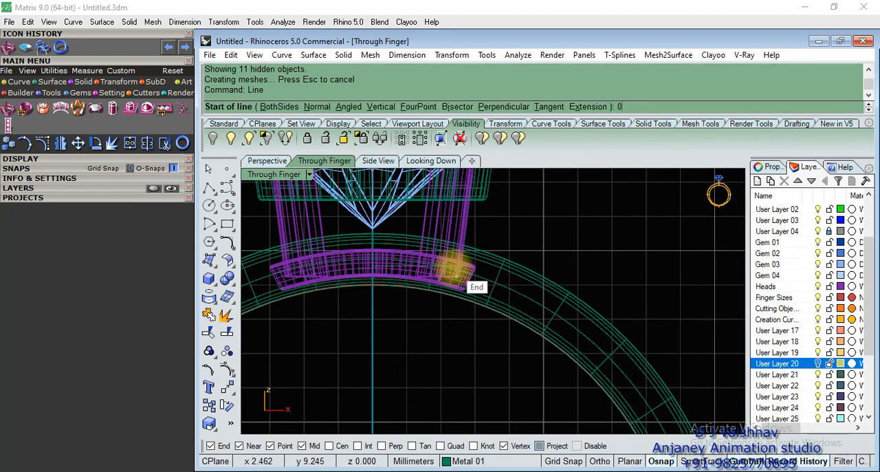
click(454, 271)
scroll(447, 302, down, 3)
scroll(422, 275, up, 6)
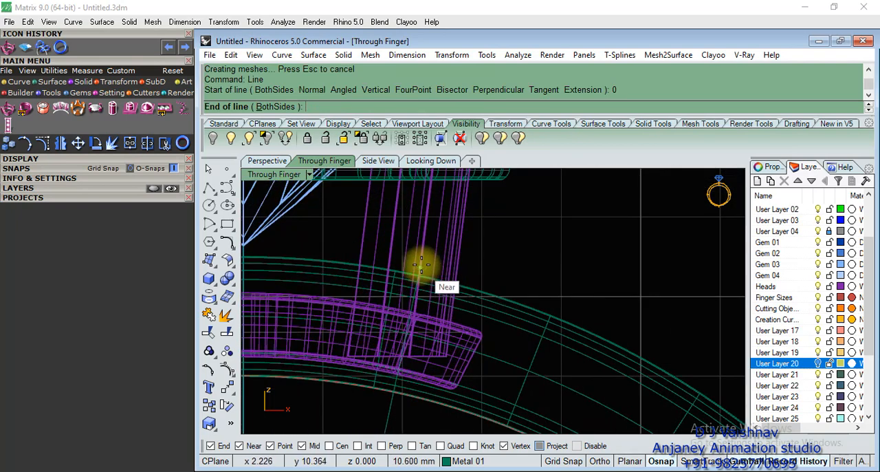
scroll(421, 268, up, 2)
click(411, 255)
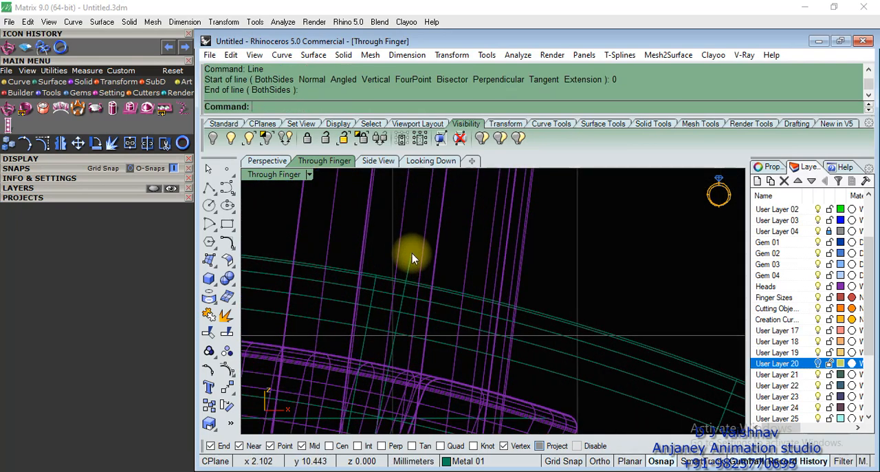
Mirror the slanted line about the vertical axis through the origin, keeping the original.
scroll(473, 206, down, 3)
click(473, 230)
scroll(492, 297, down, 2)
text(Mirror)
key(Return)
click(470, 278)
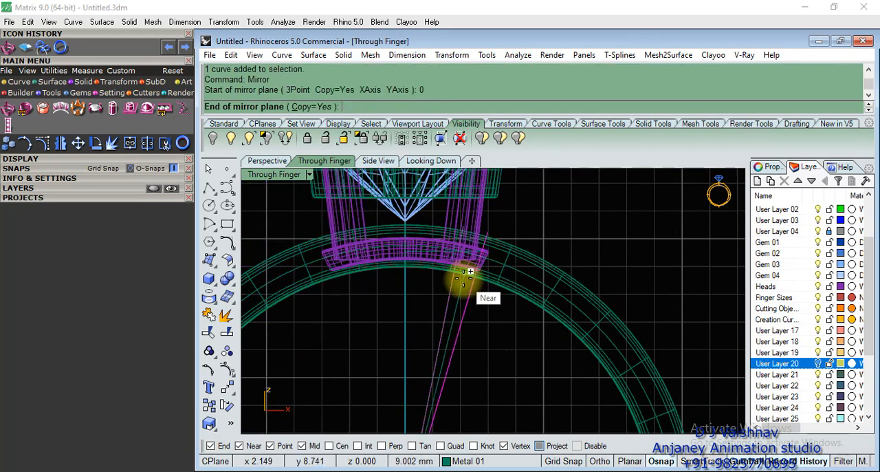
click(418, 294)
Extrude both slanted lines to both sides across the shank in the Perspective view, forming two cutting planes.
scroll(393, 261, down, 4)
scroll(413, 288, up, 2)
click(267, 160)
mouse_move(477, 231)
right_down()
mouse_move(471, 305)
mouse_move(506, 321)
right_up()
drag(428, 319, 428, 319)
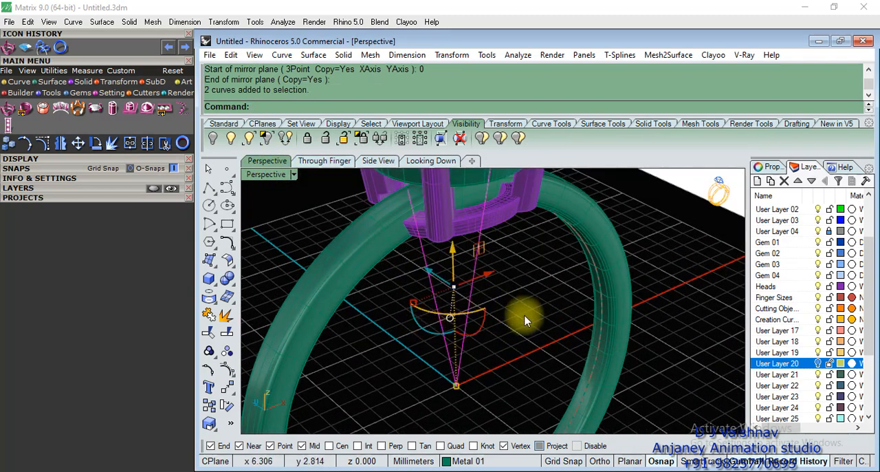
text(udeCrv)
key(Return)
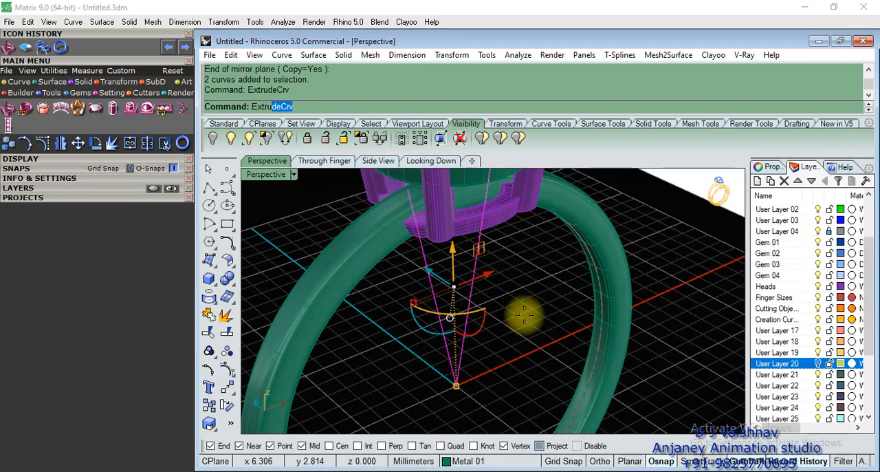
scroll(517, 306, down, 3)
click(602, 340)
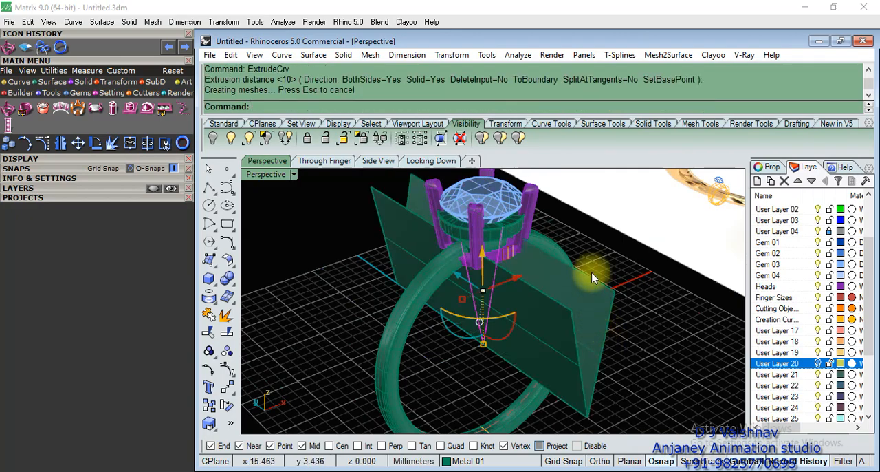
Try to Boolean-split the shank with the extruded planes as cutting surfaces.
scroll(596, 276, up, 5)
click(669, 284)
right_drag(668, 284, 431, 234)
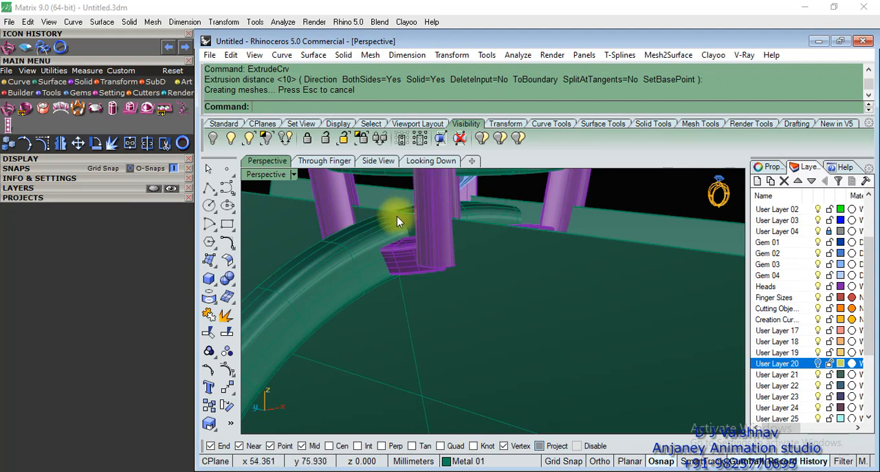
click(370, 235)
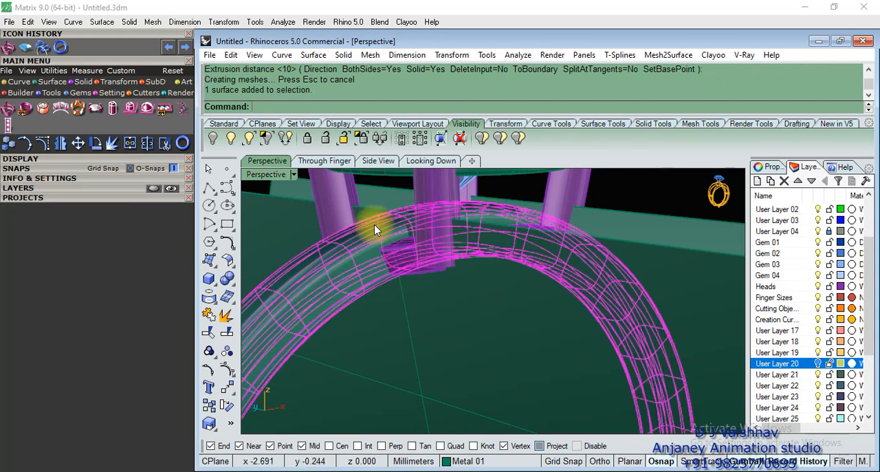
click(642, 200)
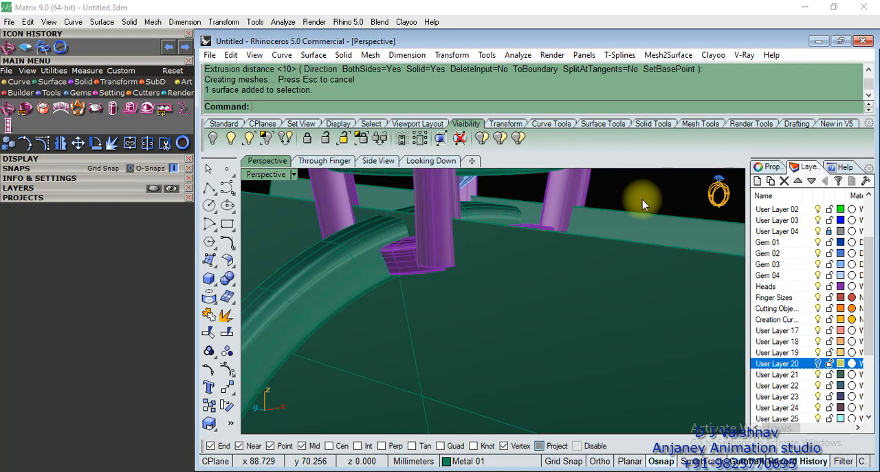
click(227, 278)
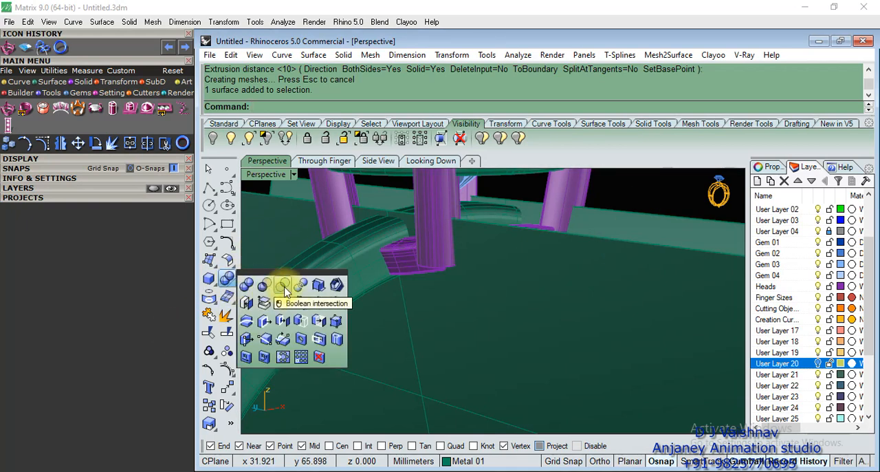
click(298, 290)
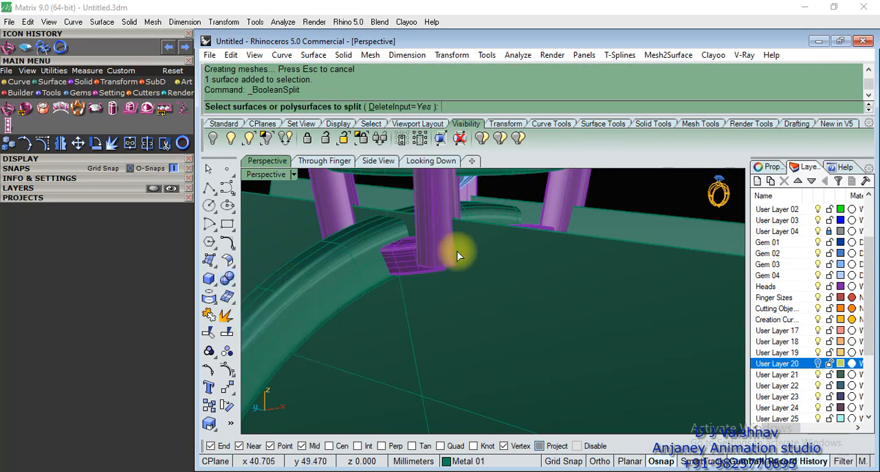
click(473, 214)
scroll(422, 221, down, 8)
right_click(518, 248)
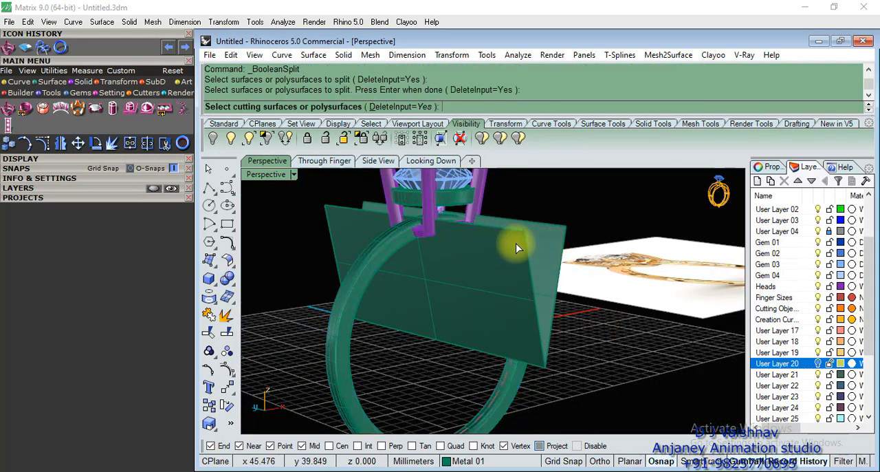
click(520, 244)
right_click(579, 210)
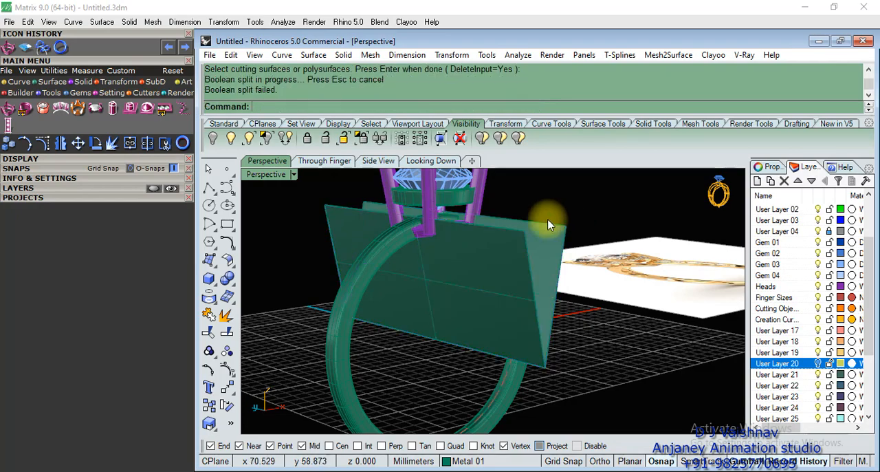
Check the extruded planes against the head, then select the shank and ungroup it.
click(508, 237)
shift+click(540, 233)
right_drag(540, 233, 496, 256)
scroll(440, 240, up, 7)
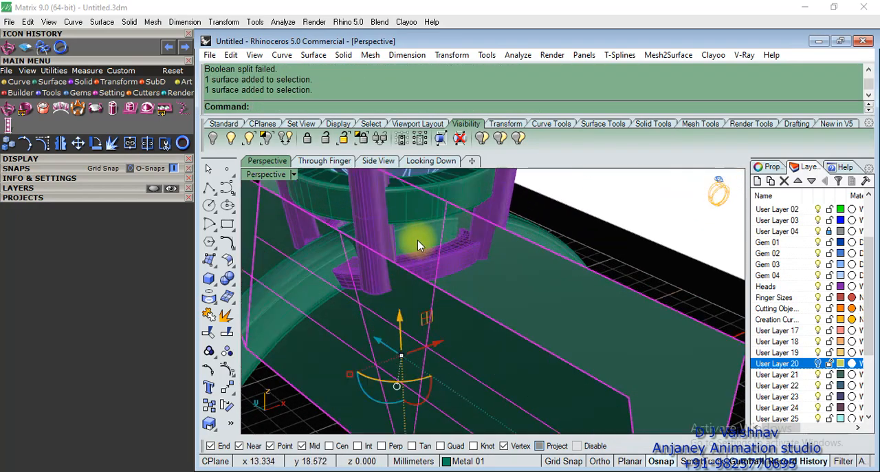
shift+click(420, 235)
right_drag(456, 282, 494, 226)
right_drag(559, 197, 442, 204)
text(Ungroup)
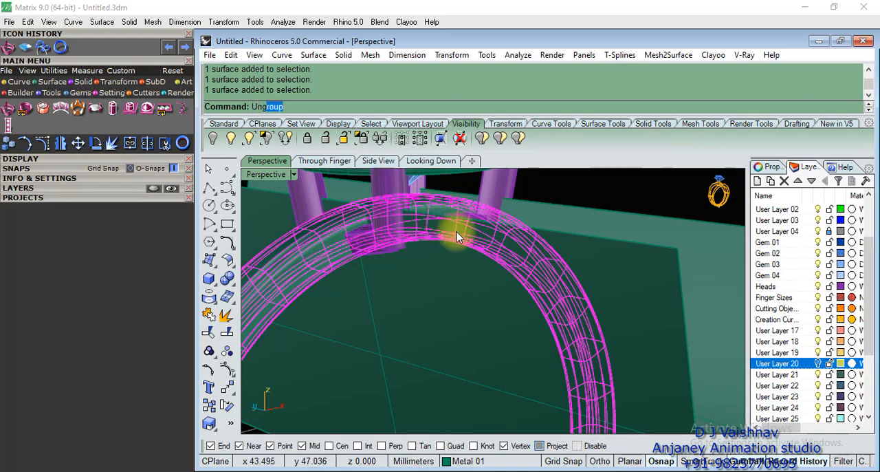
key(Return)
Examine where the extruded planes cross the shank and nudge their position slightly with the gumball.
click(562, 192)
click(429, 201)
right_drag(429, 201, 463, 243)
click(516, 319)
right_drag(444, 298, 507, 308)
click(419, 224)
click(625, 226)
right_drag(618, 234, 497, 279)
click(497, 279)
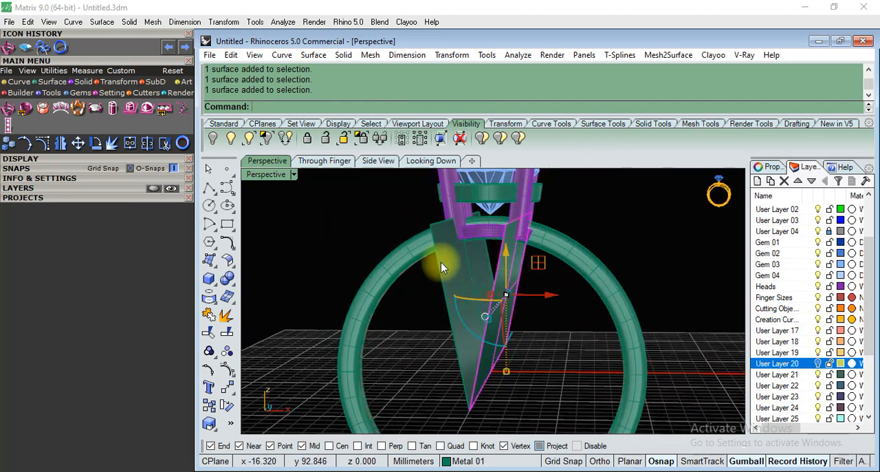
drag(488, 251, 502, 242)
click(534, 286)
click(624, 240)
right_drag(619, 242, 511, 287)
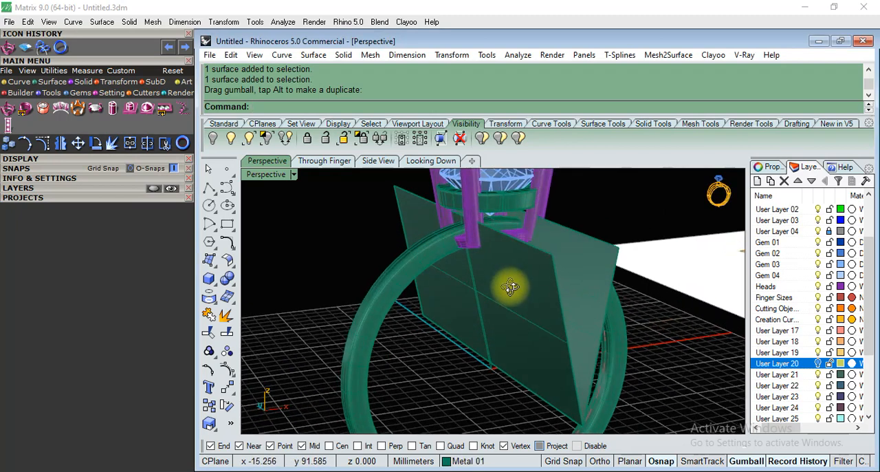
Try a Boolean difference that subtracts the extruded planes from the shank.
scroll(488, 221, up, 4)
click(210, 296)
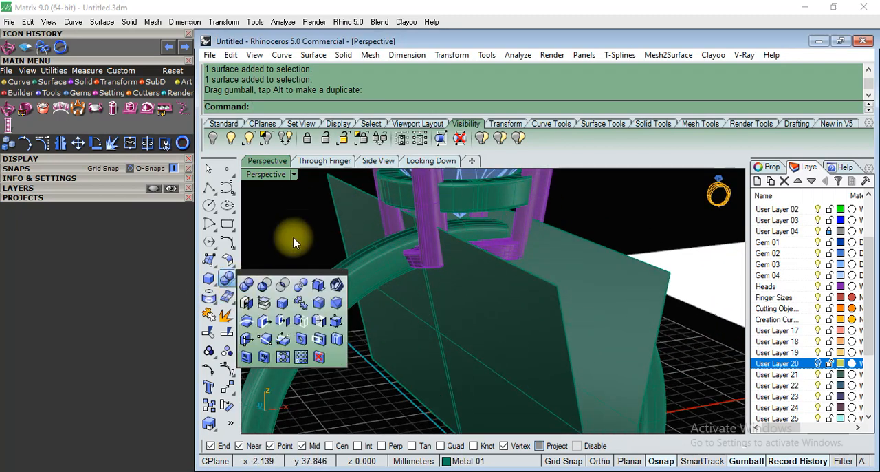
click(253, 280)
click(470, 230)
key(Return)
click(622, 273)
key(Return)
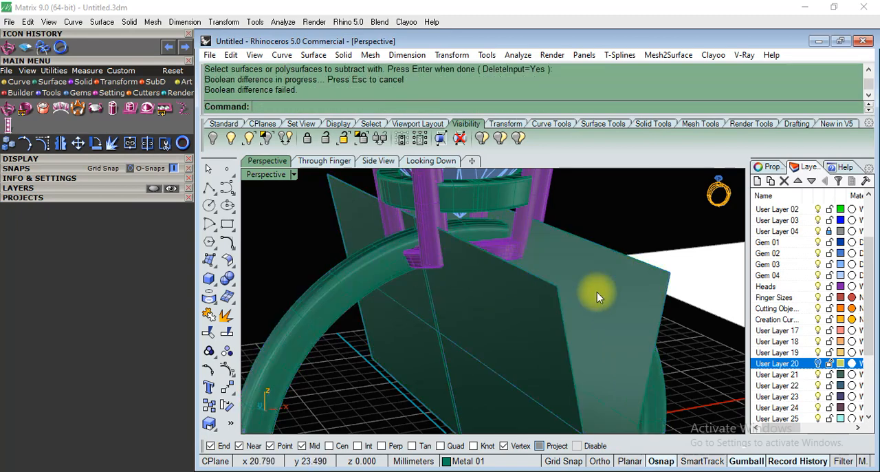
Select the shank and check its object type in its properties.
right_drag(597, 291, 508, 275)
click(465, 233)
scroll(576, 216, up, 2)
right_drag(576, 216, 363, 173)
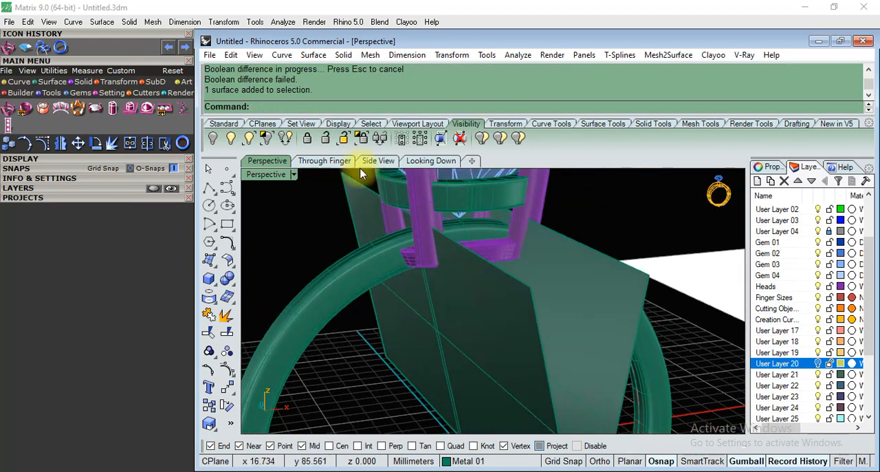
click(359, 270)
click(769, 167)
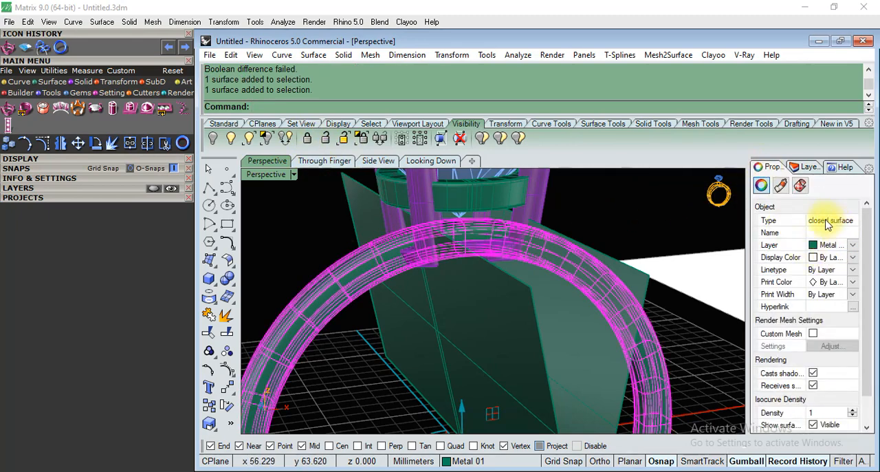
click(628, 216)
right_drag(628, 216, 516, 239)
right_drag(457, 300, 476, 294)
Split the shank using the extruded planes as cutting objects and dismiss the history warning.
click(227, 330)
right_drag(377, 264, 396, 262)
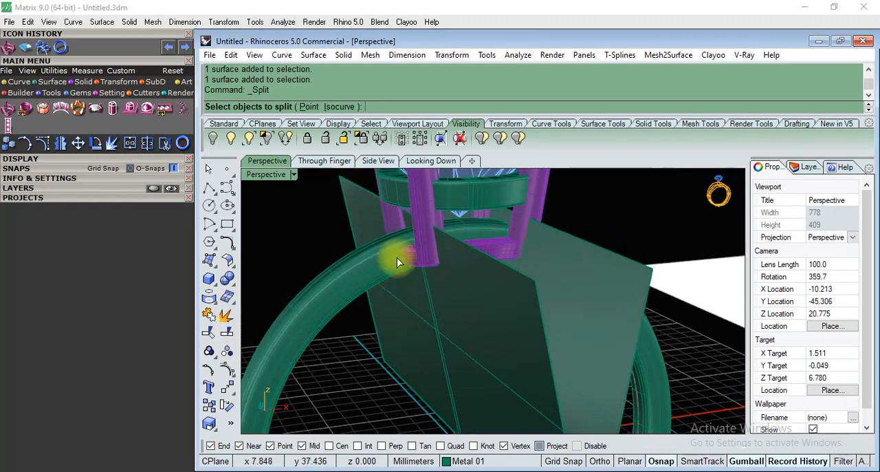
click(465, 234)
key(Return)
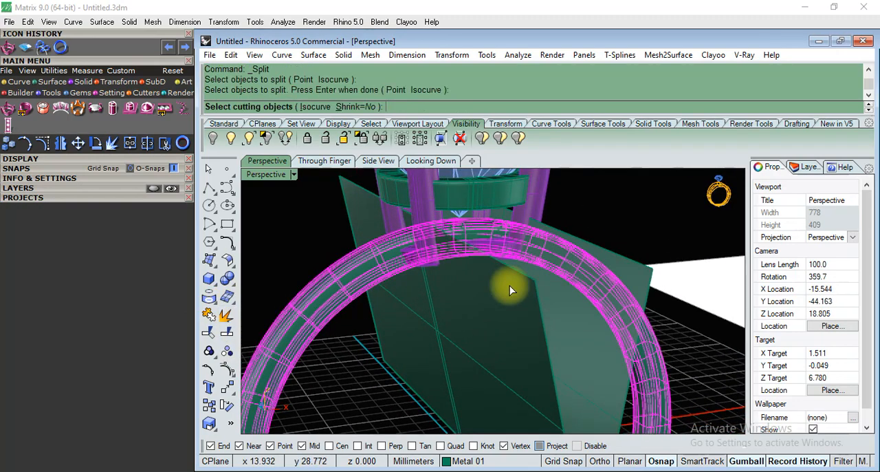
click(630, 262)
key(Return)
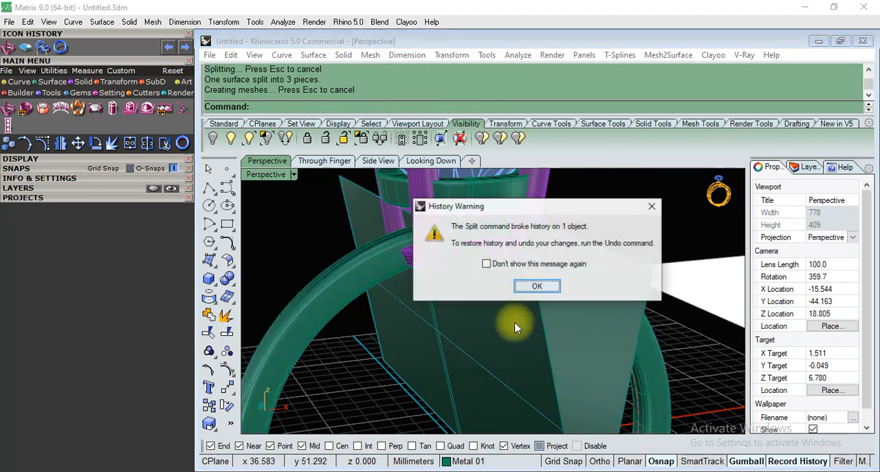
click(524, 292)
Move the shank section between the prongs and the two extruded cutting planes to User Layer 20.
right_drag(506, 366, 470, 266)
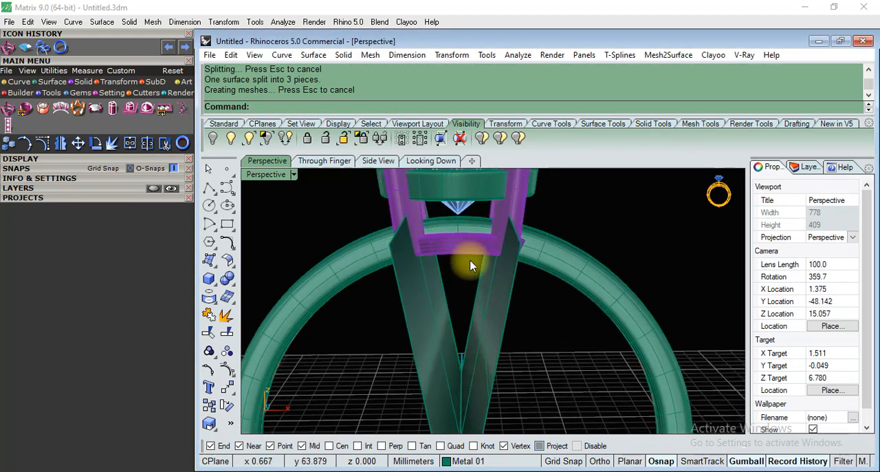
click(472, 228)
right_drag(480, 345, 503, 352)
shift+click(503, 352)
shift+click(538, 321)
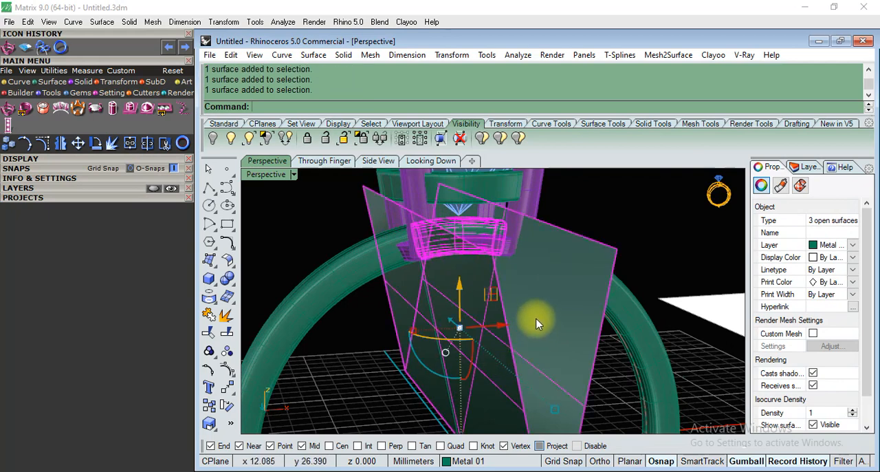
click(806, 168)
right_click(782, 369)
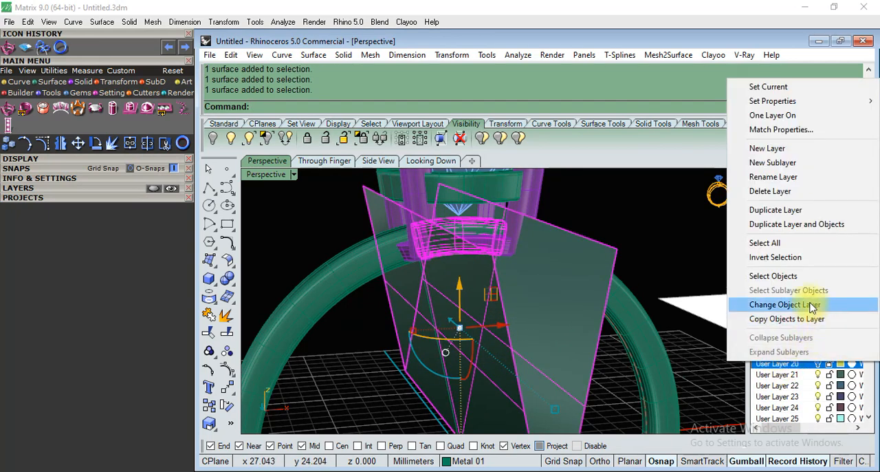
click(810, 305)
Examine the cut shank ends, the prong head and the gallery ring under the diamond from several angles.
scroll(541, 237, down, 3)
right_drag(506, 290, 535, 246)
scroll(486, 199, down, 5)
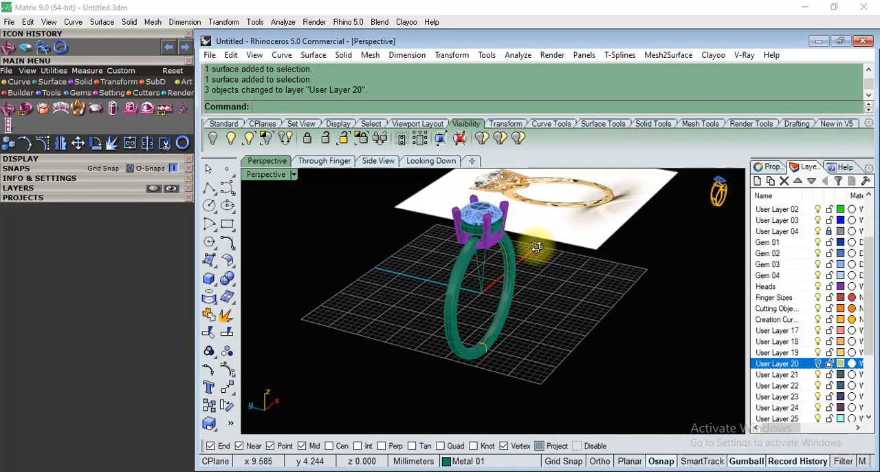
scroll(462, 227, up, 8)
right_drag(497, 313, 485, 267)
scroll(476, 220, down, 8)
scroll(496, 179, up, 7)
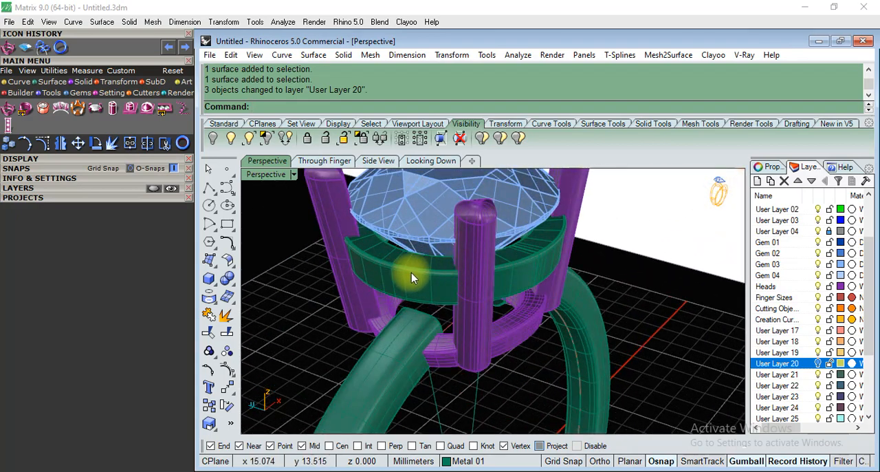
right_drag(540, 324, 461, 255)
scroll(452, 278, up, 6)
scroll(458, 258, up, 3)
Isolate the gallery ring under the diamond by hiding all other objects.
click(480, 276)
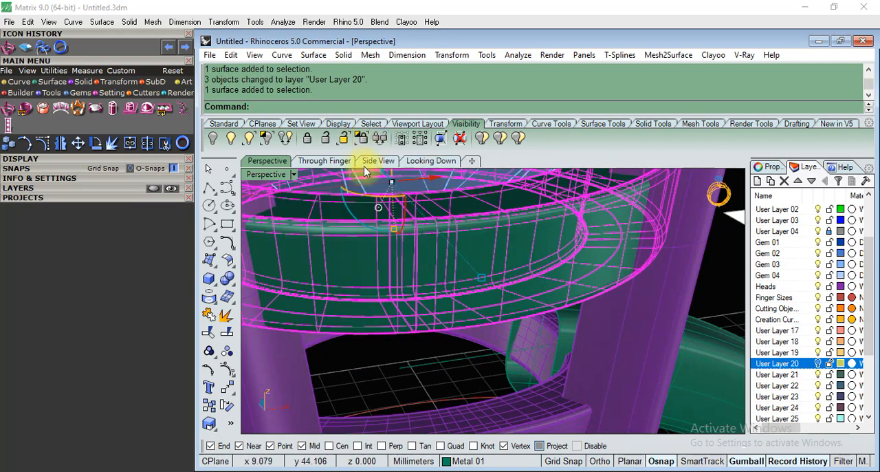
click(275, 140)
scroll(454, 258, down, 5)
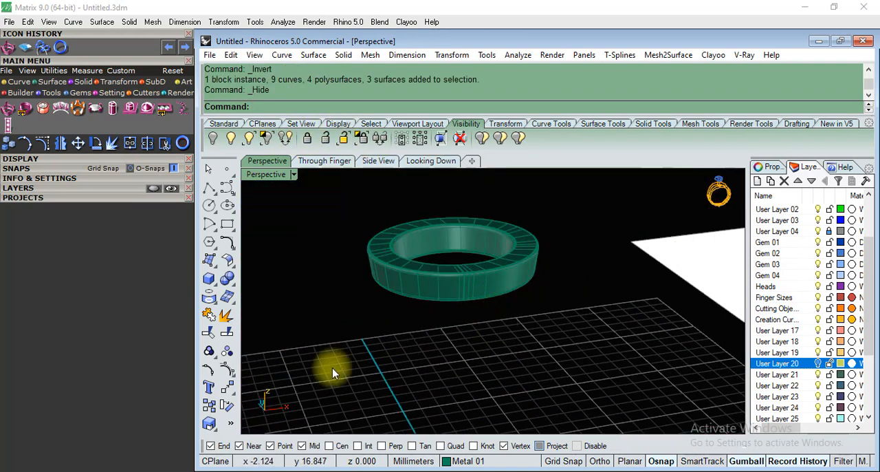
Extract U-direction isocurves at the upper and lower edges of the gallery ring in the Through Finger view.
click(323, 161)
scroll(339, 183, up, 3)
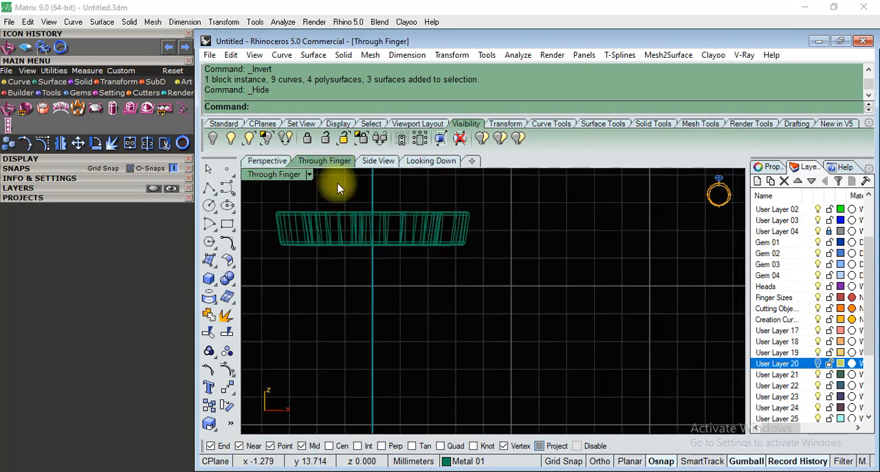
text(extractisocurve)
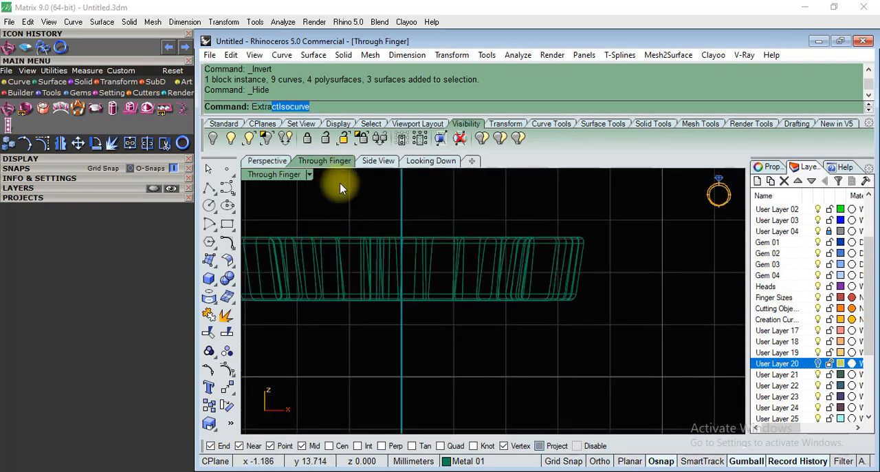
key(Return)
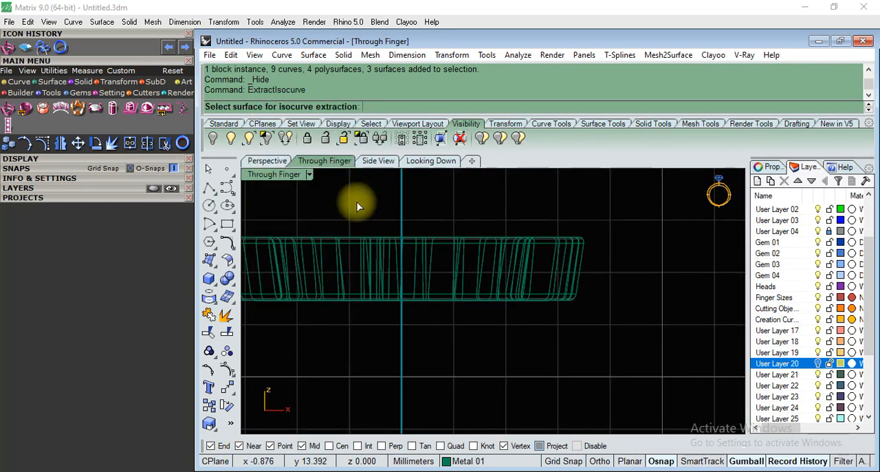
click(382, 240)
scroll(409, 231, up, 4)
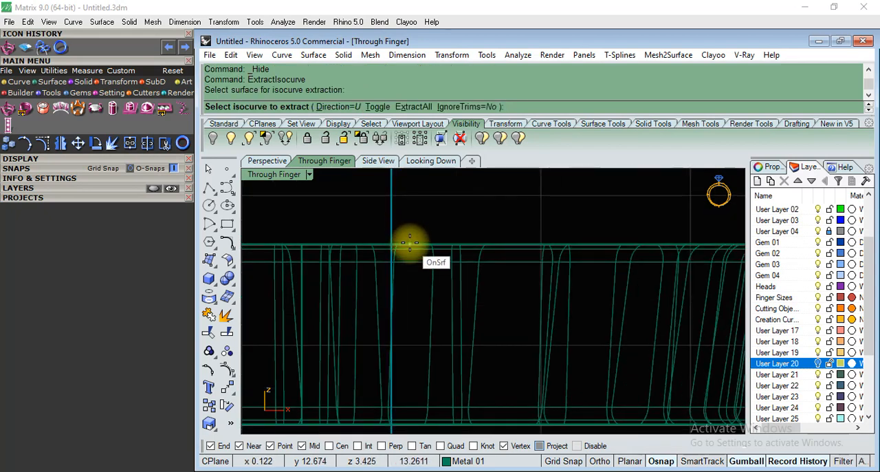
scroll(410, 242, up, 2)
click(409, 244)
scroll(428, 208, down, 3)
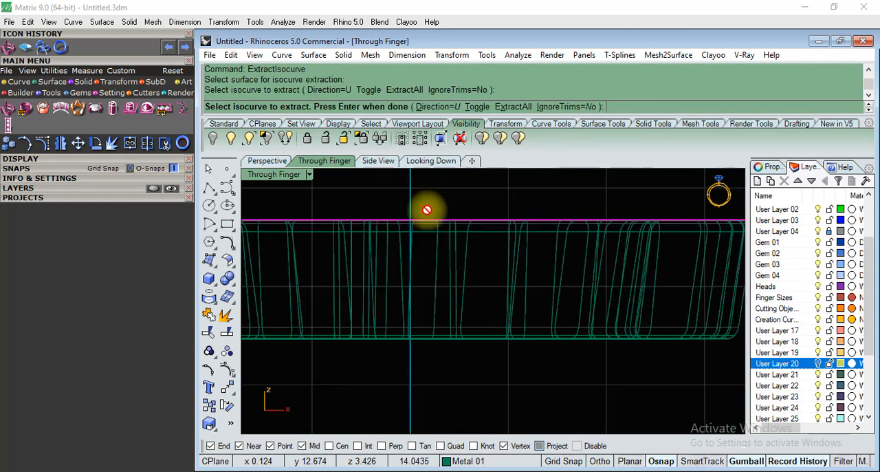
click(441, 341)
right_click(448, 371)
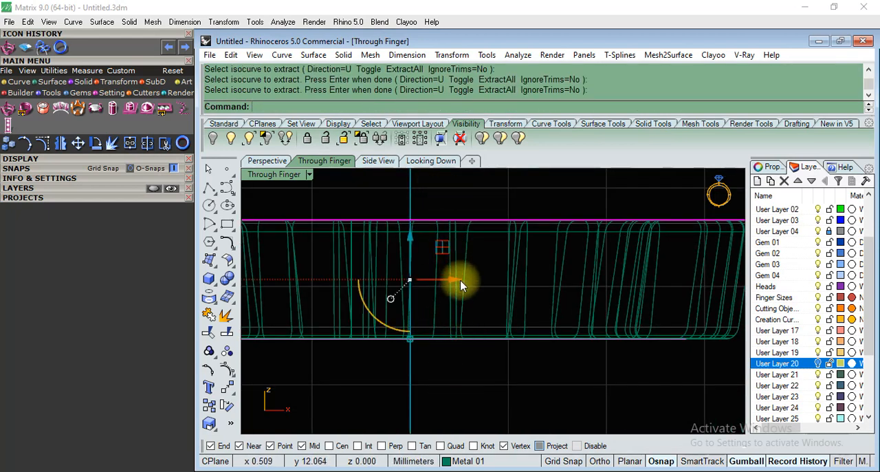
Try one tween curve between the two edge isocurves and check its fit around the gallery ring in perspective.
click(278, 56)
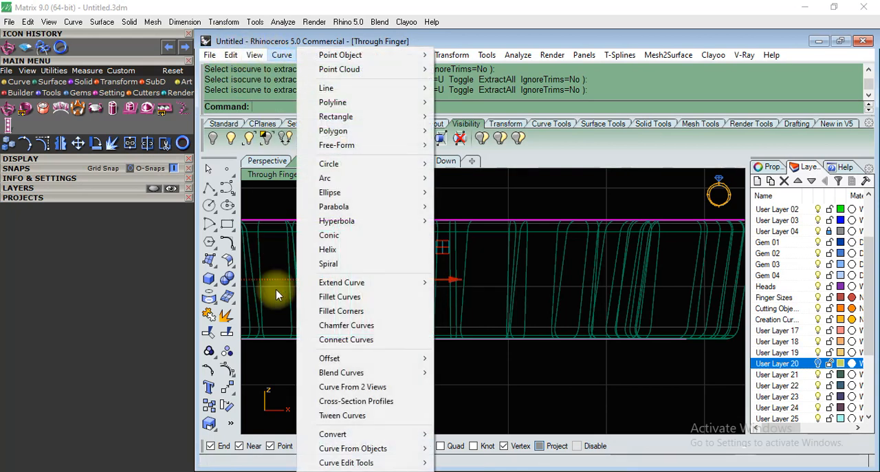
click(363, 417)
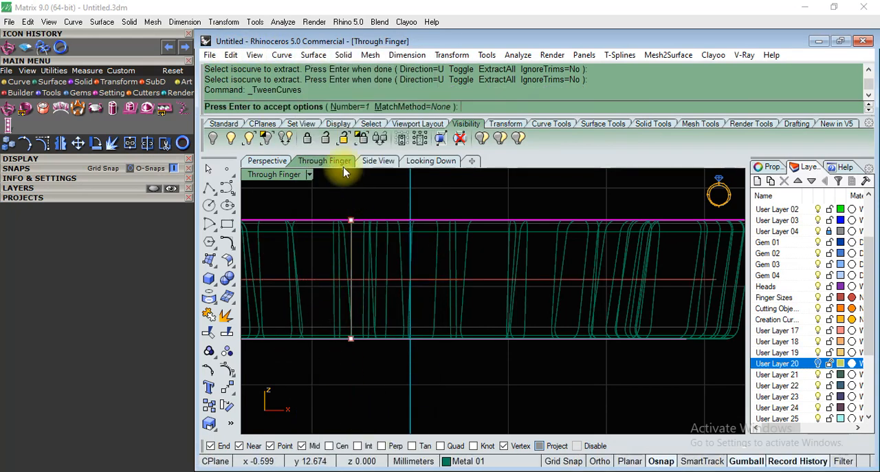
key(Return)
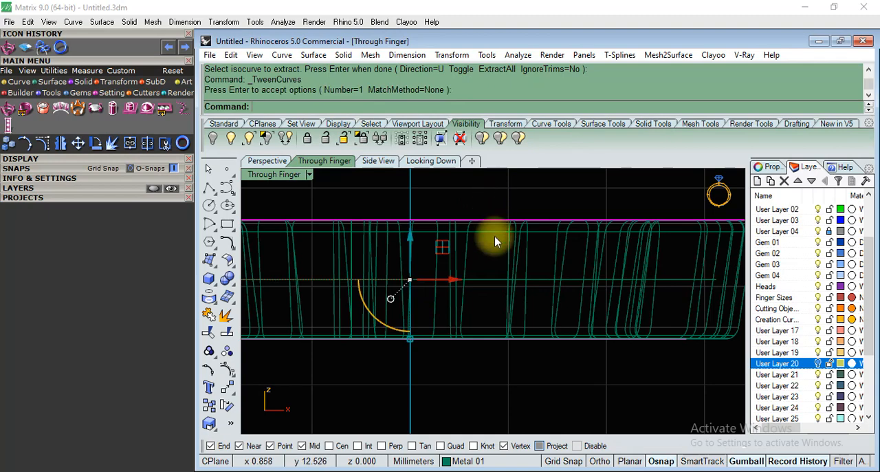
scroll(507, 252, down, 3)
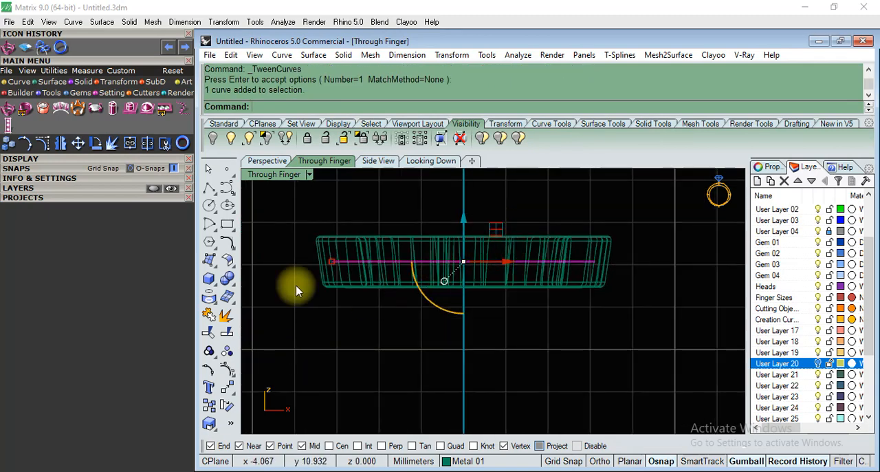
click(270, 160)
right_drag(428, 208, 516, 289)
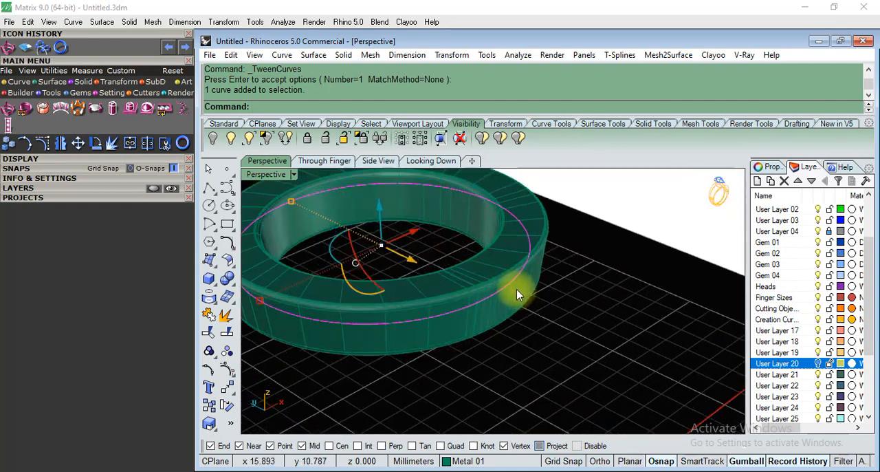
right_drag(553, 315, 558, 230)
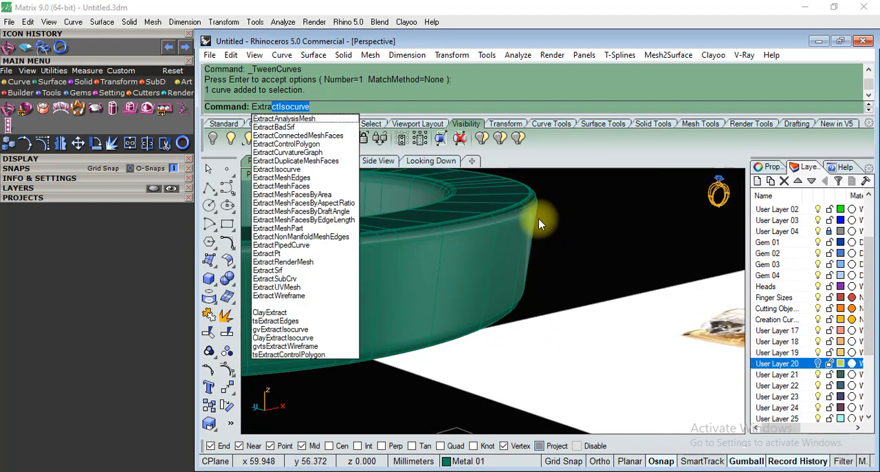
Extract two U-direction isocurves from the gallery ring's outer wall, just below its upper rim and just above its lower rim.
key(Return)
click(495, 214)
scroll(499, 221, up, 3)
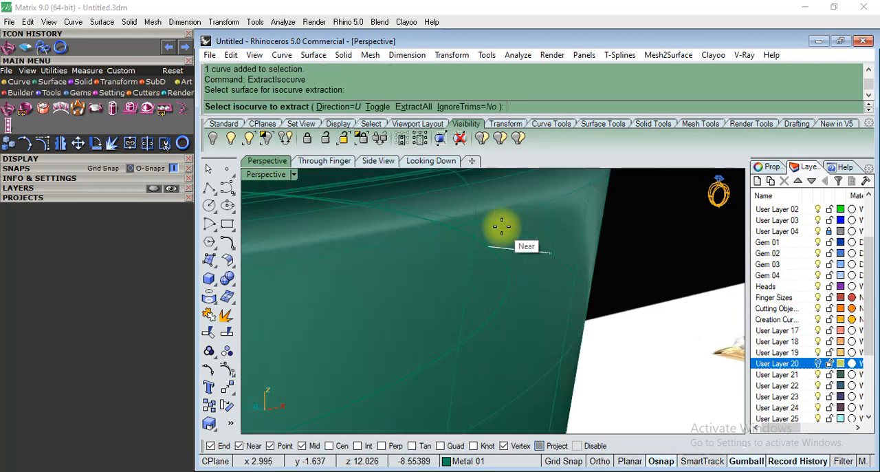
click(481, 221)
scroll(477, 191, down, 3)
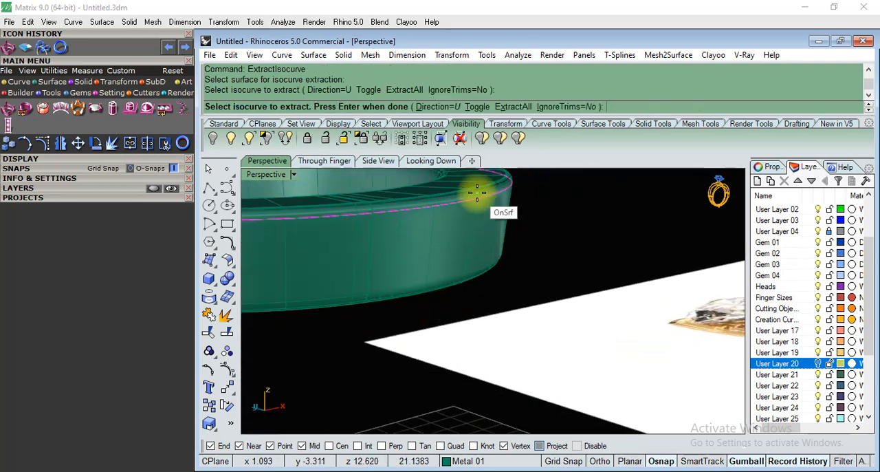
scroll(497, 255, up, 4)
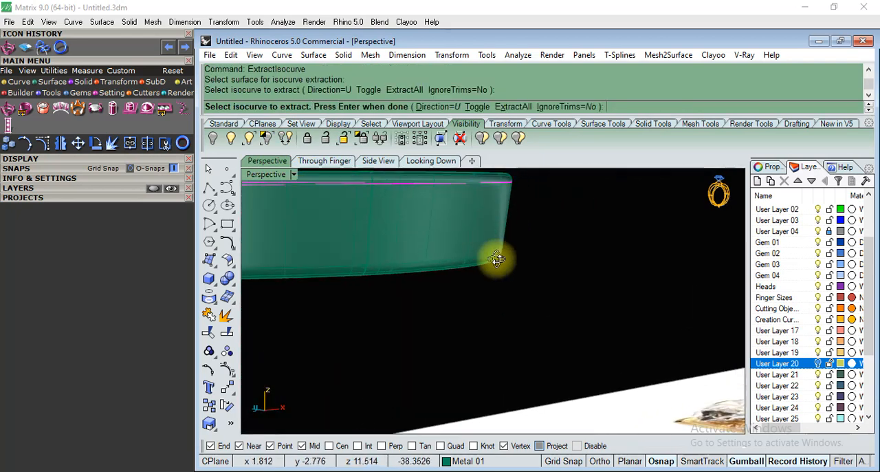
click(459, 257)
scroll(556, 308, down, 4)
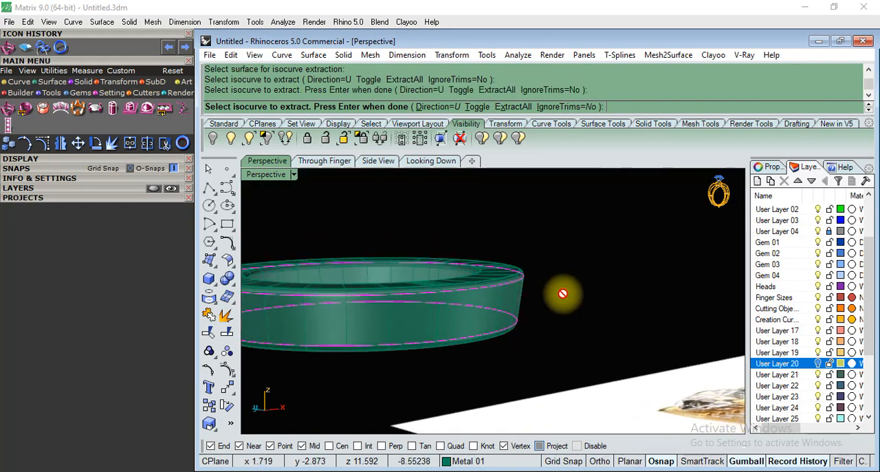
scroll(518, 323, up, 1)
right_drag(519, 323, 517, 315)
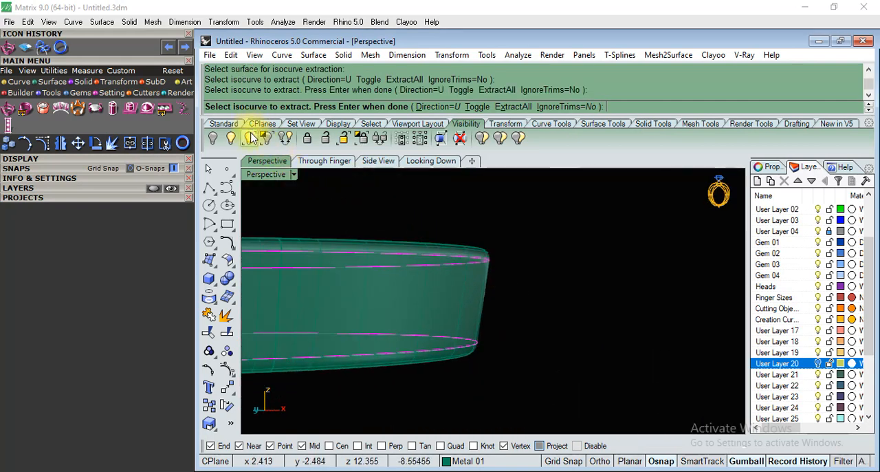
key(Return)
Create one tween curve between the two outer-wall isocurves with no match method.
click(254, 55)
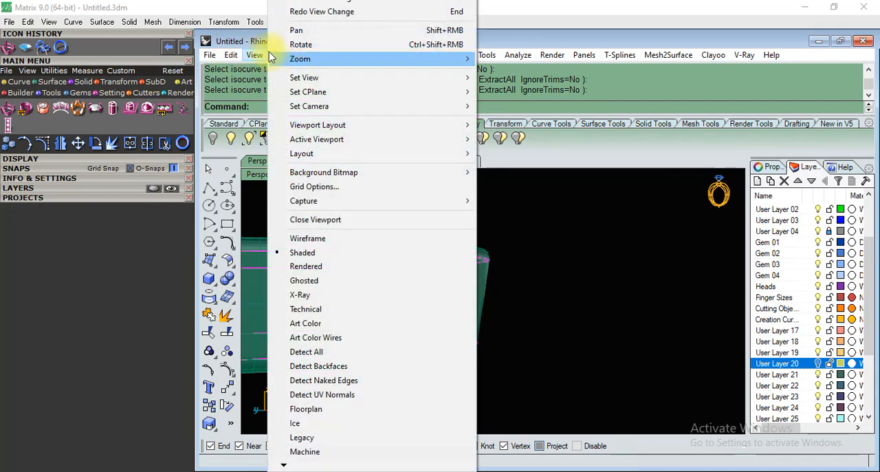
click(256, 41)
click(280, 55)
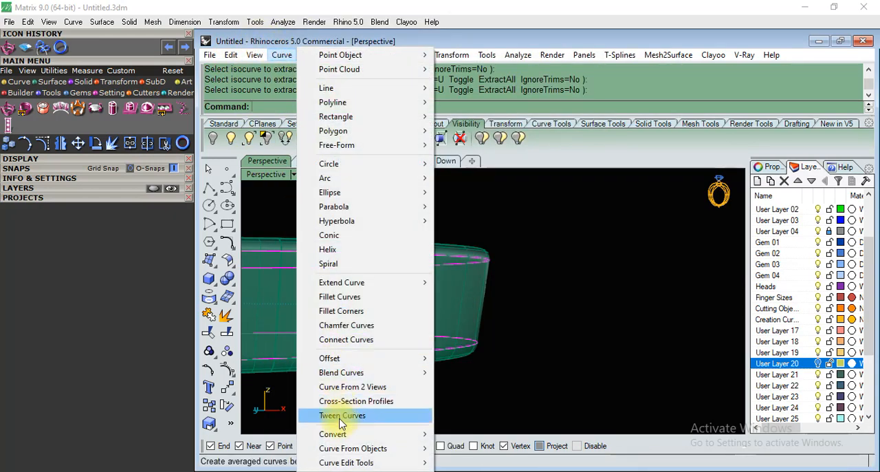
click(341, 415)
right_drag(556, 295, 523, 332)
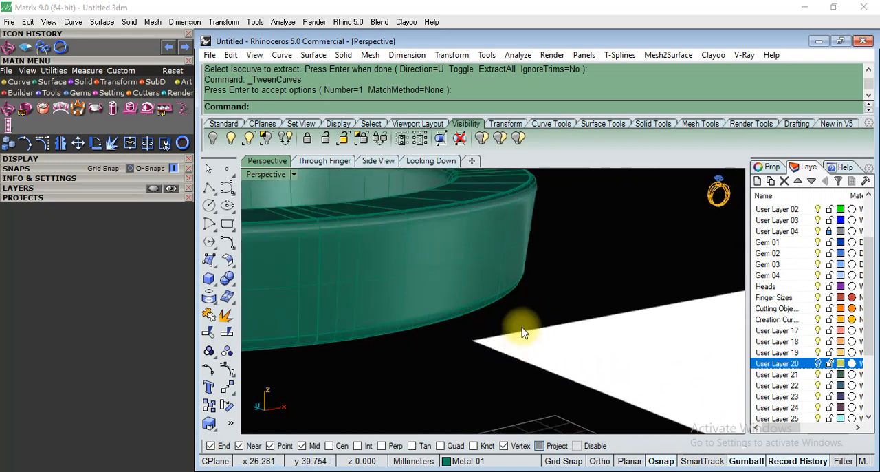
Select the new tween curve around the gallery ring and show all hidden objects.
click(516, 249)
click(551, 282)
scroll(551, 281, down, 6)
right_drag(548, 347, 534, 382)
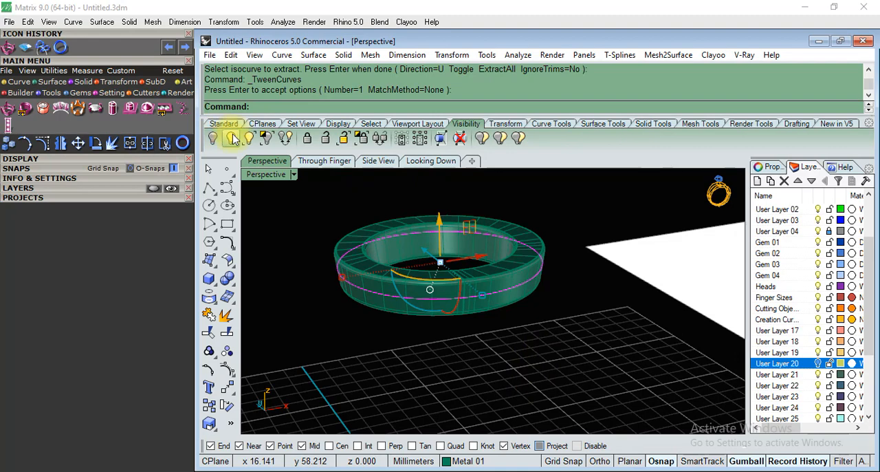
click(232, 138)
right_drag(418, 269, 500, 288)
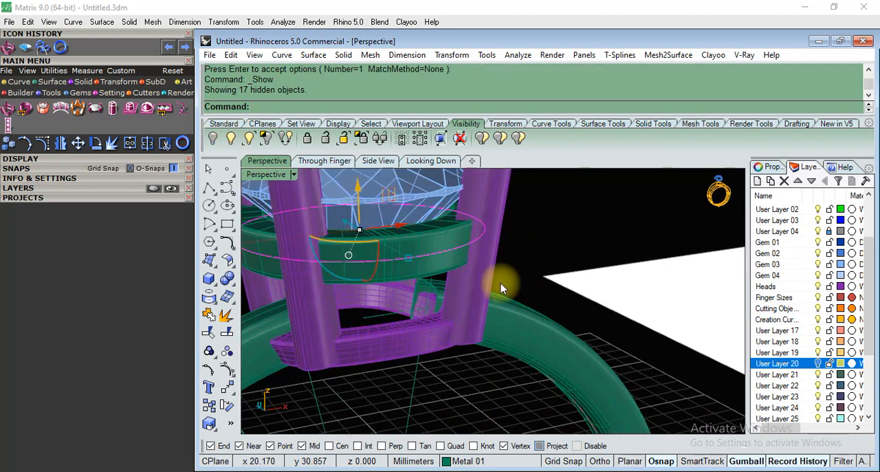
Place round gems along the tween curve with Gem on Curve, using a start position of 20%.
click(80, 92)
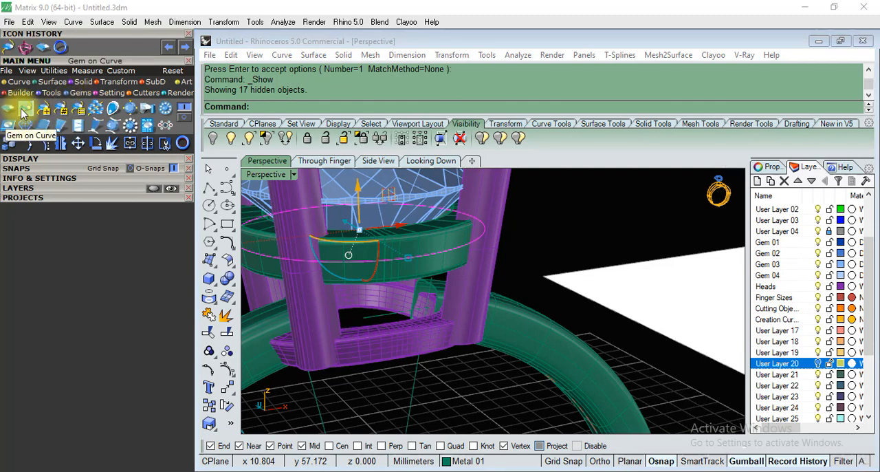
click(26, 110)
right_drag(540, 237, 541, 286)
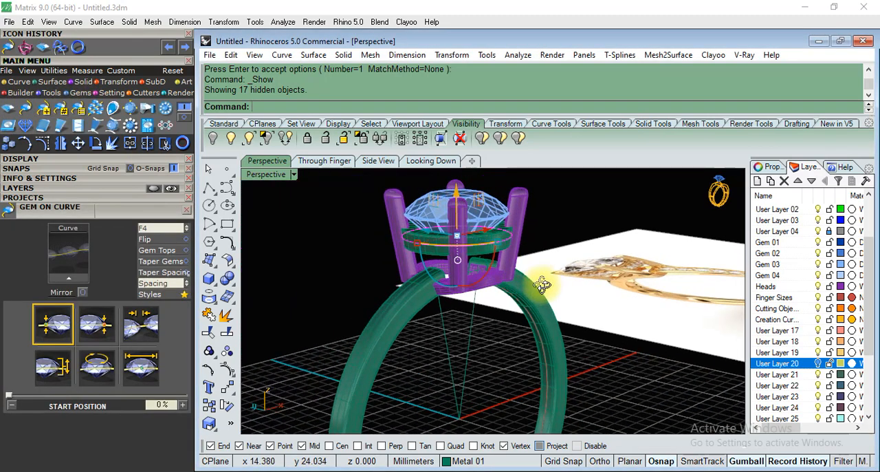
scroll(508, 240, up, 4)
click(61, 275)
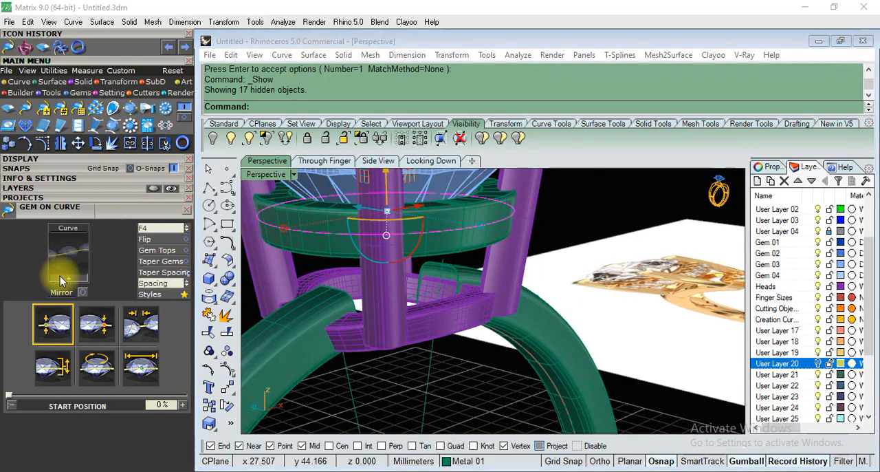
scroll(510, 296, down, 5)
right_drag(509, 295, 538, 300)
scroll(539, 300, up, 5)
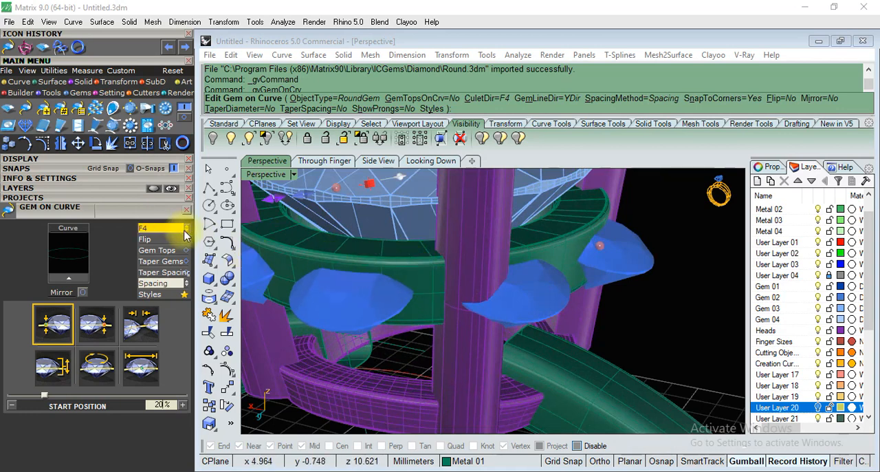
Set the gem culet direction to Object and use the gallery ring's surface as the direction reference.
click(162, 227)
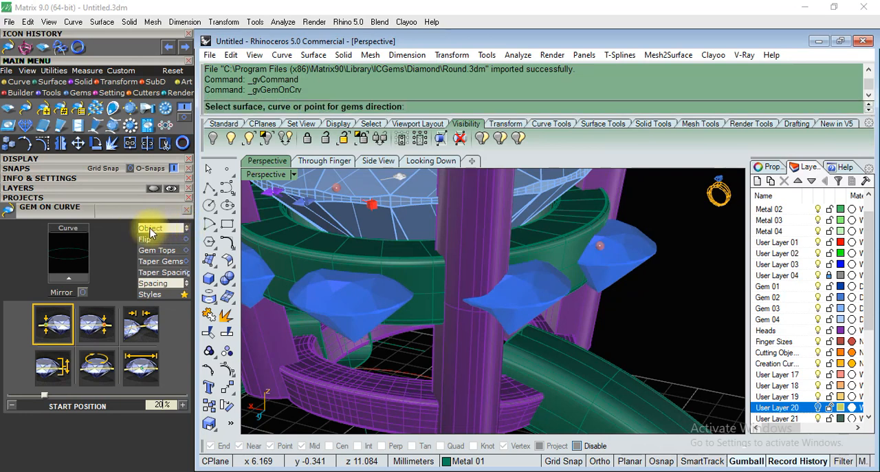
click(427, 283)
scroll(561, 352, down, 5)
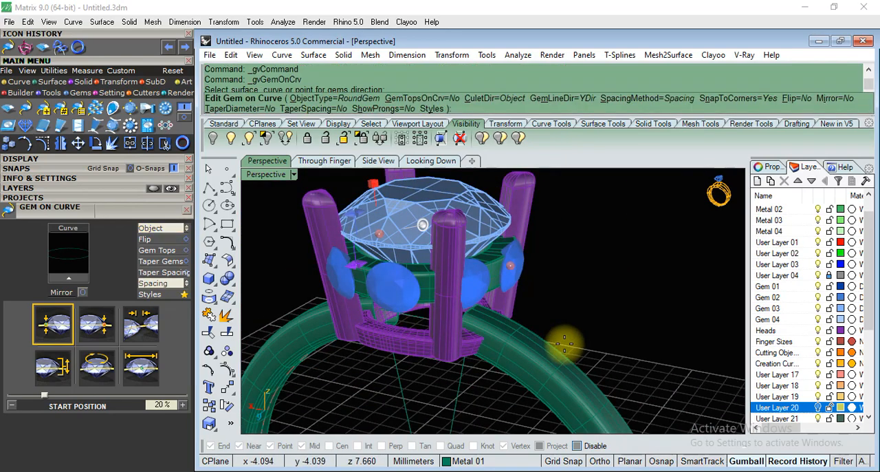
Move the gem row's start and end points along the tween curve to lie between the two prongs on the ring's front face.
scroll(577, 267, down, 5)
right_drag(577, 260, 541, 299)
scroll(508, 306, up, 4)
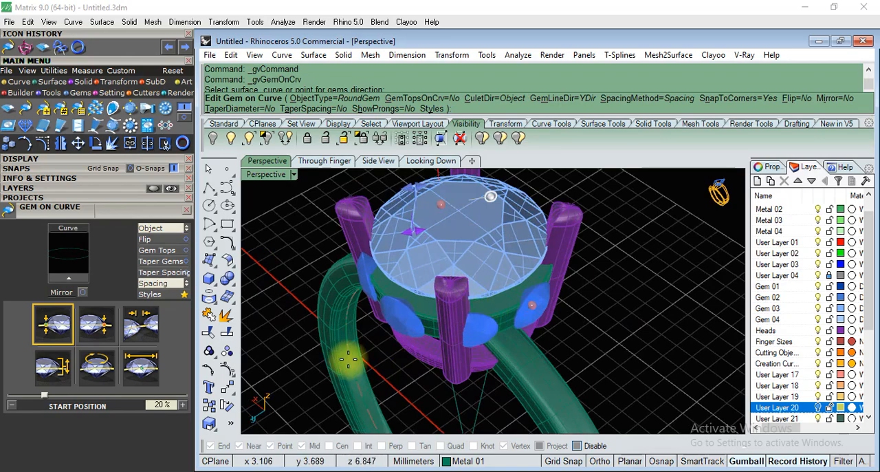
right_drag(347, 358, 398, 331)
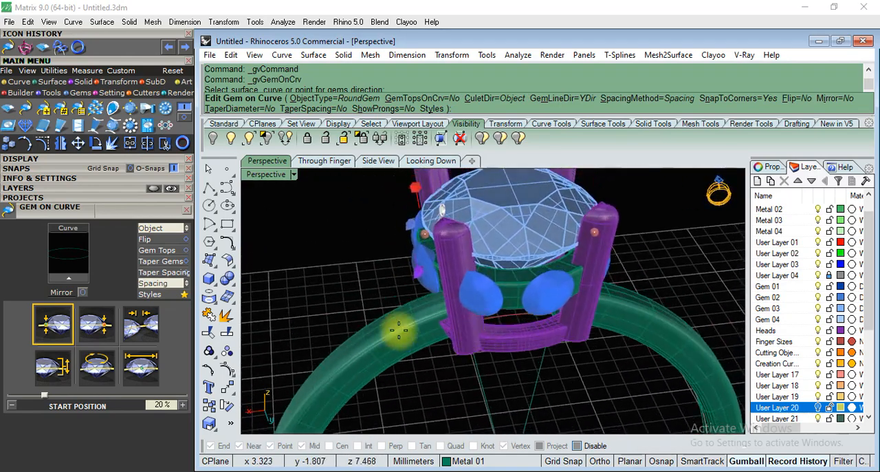
right_drag(251, 332, 611, 342)
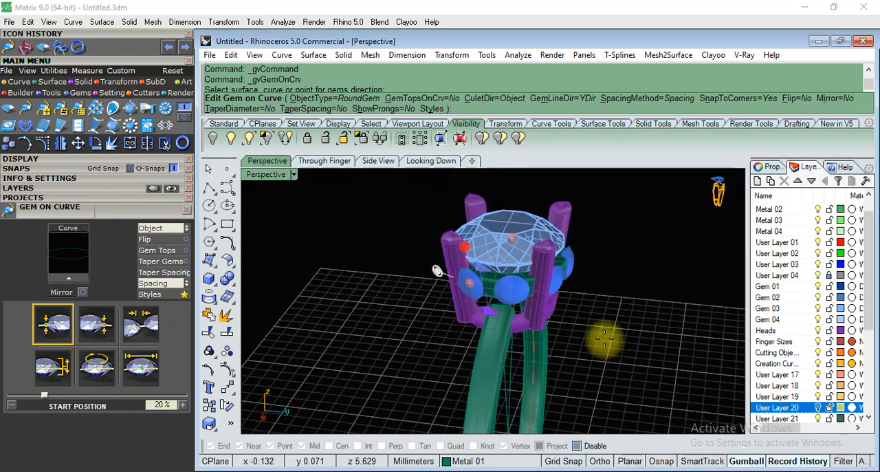
drag(440, 271, 565, 281)
right_drag(611, 323, 433, 261)
scroll(433, 261, up, 4)
right_drag(479, 288, 550, 270)
drag(562, 239, 417, 254)
right_drag(422, 374, 363, 295)
Set the start size of the front row's gems to 1 mm and check their fit on the gallery ring.
click(130, 372)
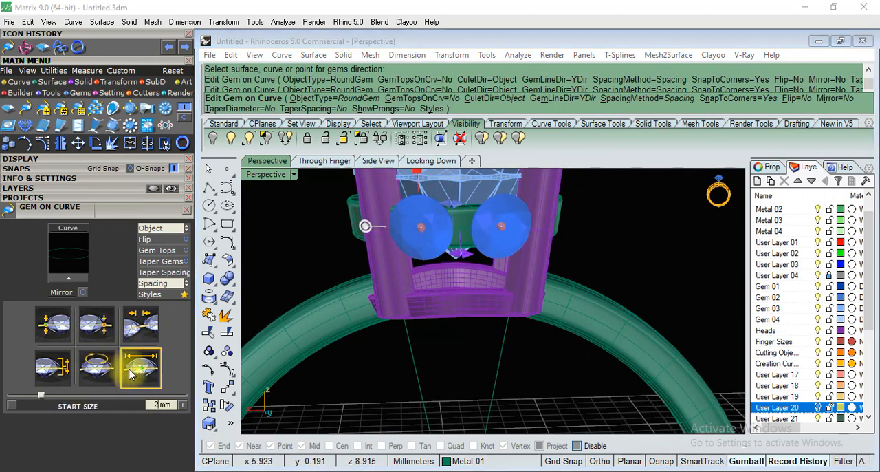
text(1)
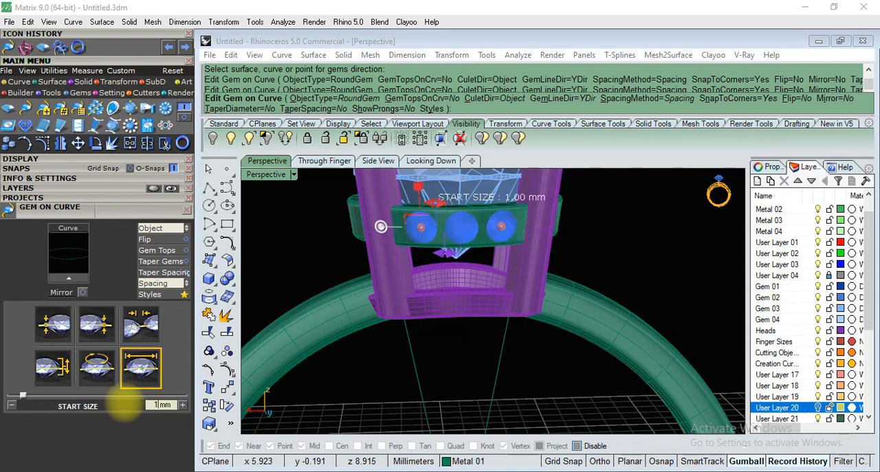
right_drag(492, 299, 288, 263)
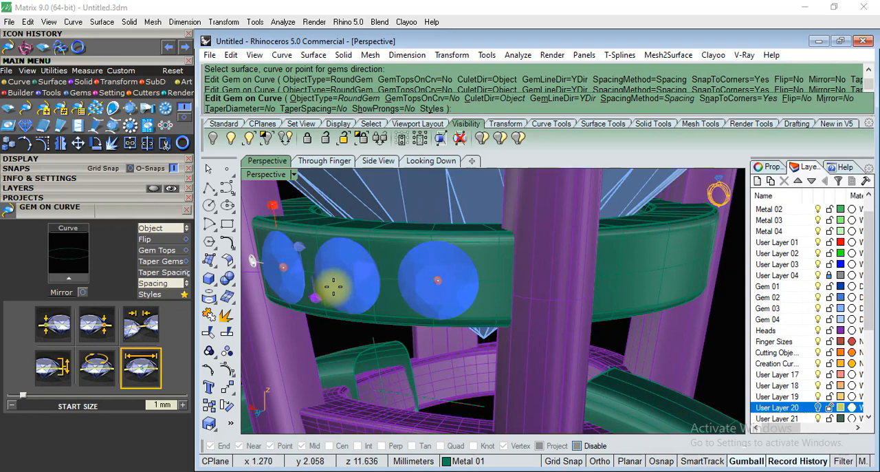
right_drag(333, 286, 589, 321)
scroll(525, 281, down, 8)
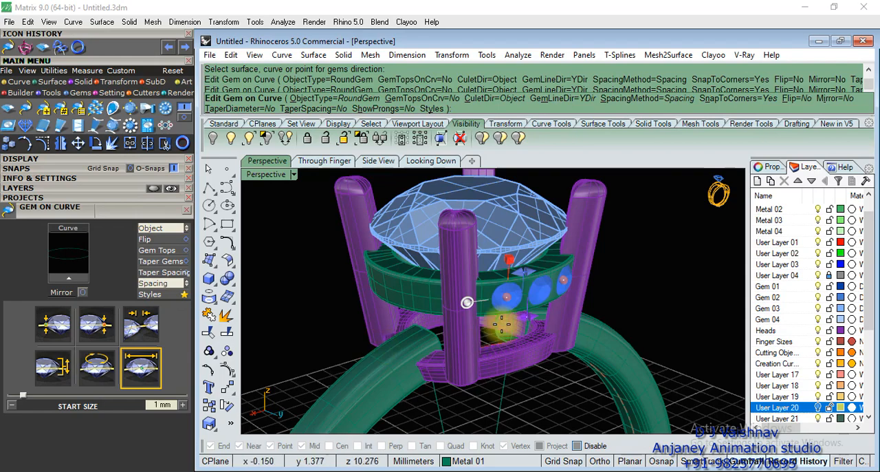
scroll(501, 323, down, 5)
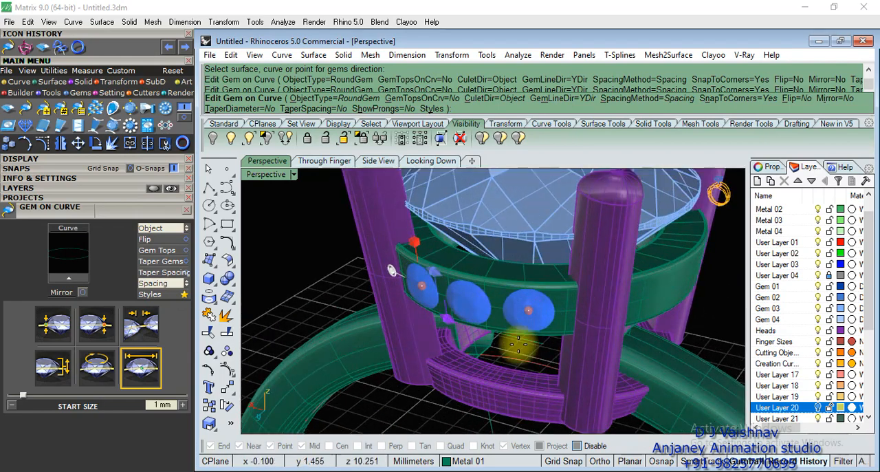
right_drag(519, 343, 358, 304)
Set the spacing between the front gems to 0.1 mm and finish the row.
click(141, 323)
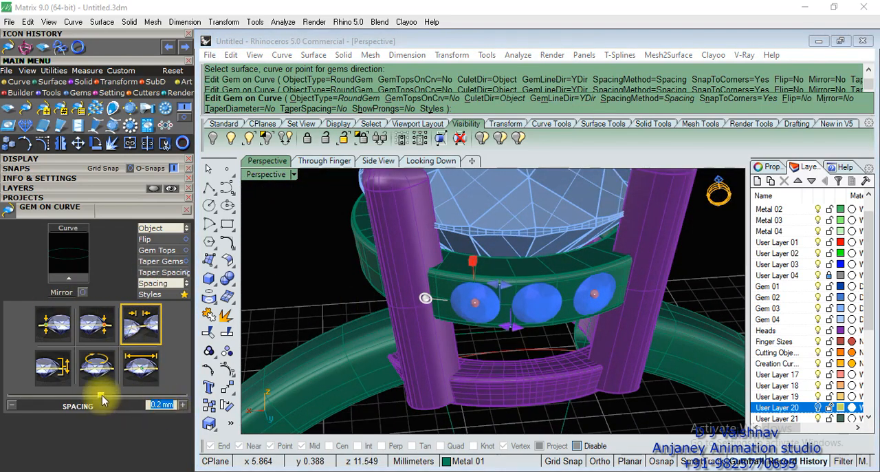
key(Return)
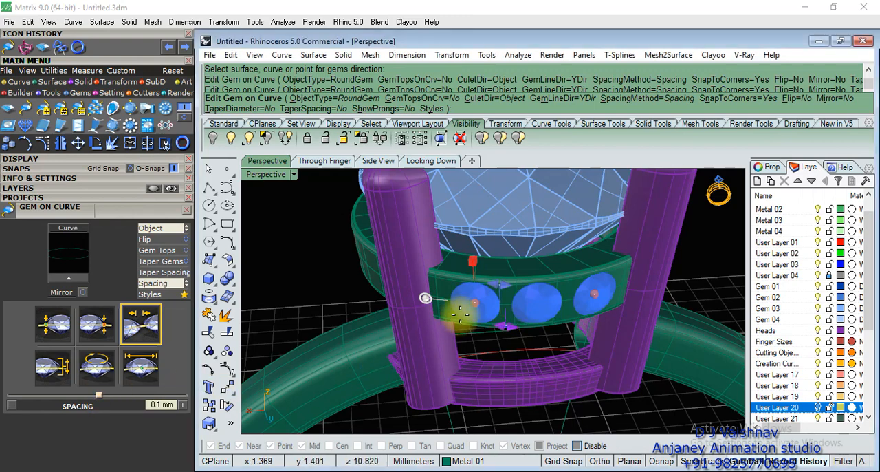
scroll(609, 330, up, 4)
right_drag(609, 330, 570, 361)
scroll(557, 306, down, 5)
right_click(640, 263)
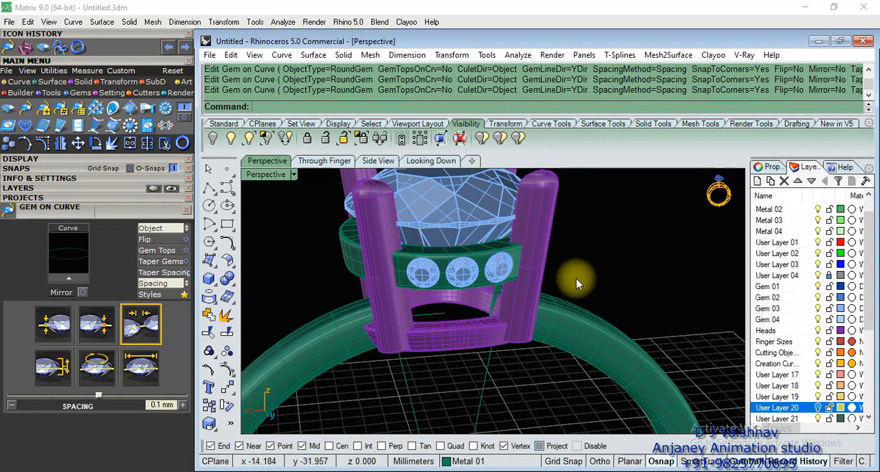
Place another row of round gems with Gem on Curve along the same tween curve around the gallery ring.
right_drag(577, 278, 417, 285)
scroll(457, 251, up, 5)
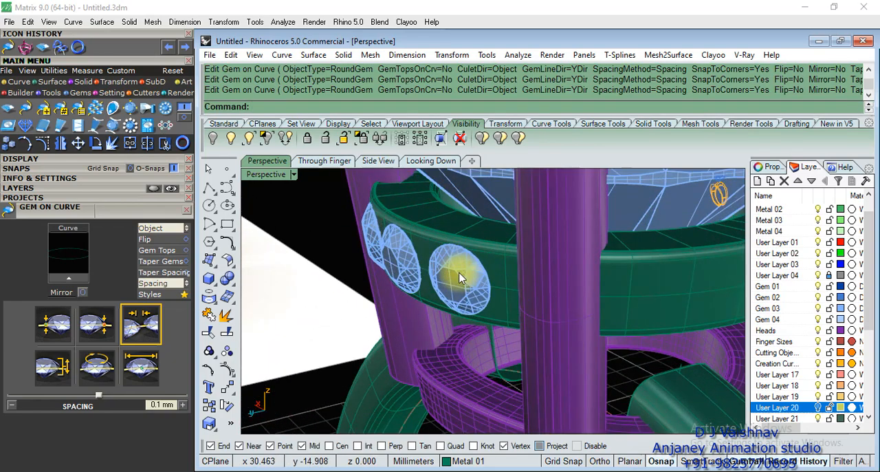
scroll(459, 277, down, 5)
right_drag(573, 242, 555, 237)
scroll(479, 298, up, 5)
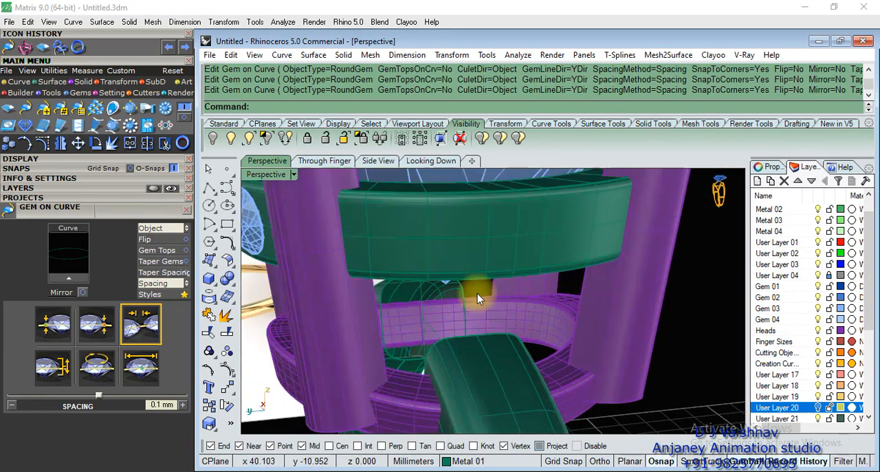
scroll(547, 235, down, 5)
right_drag(543, 293, 544, 319)
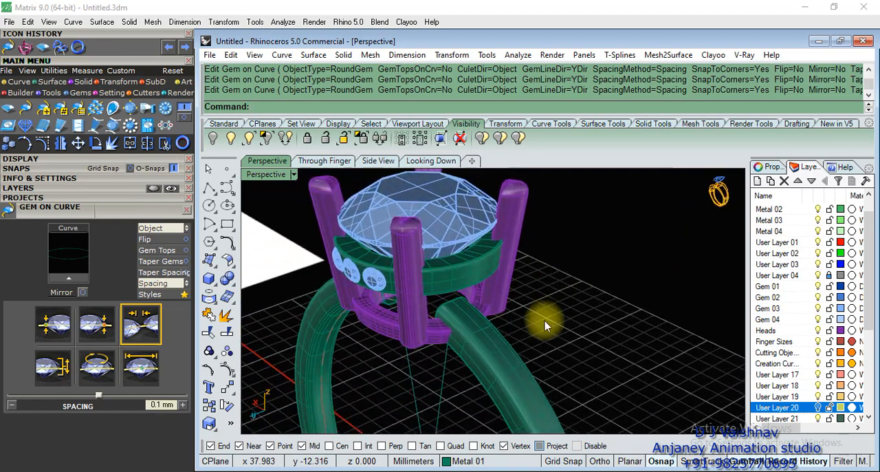
scroll(490, 304, up, 5)
right_drag(490, 304, 447, 259)
click(447, 259)
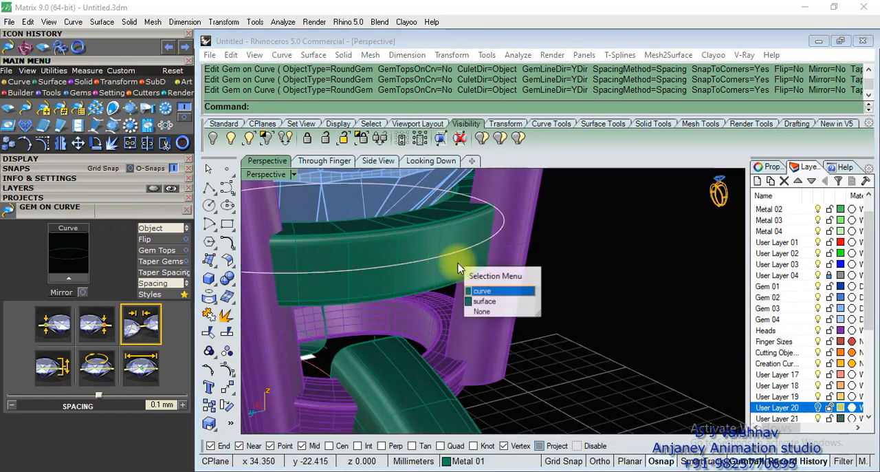
click(481, 290)
click(68, 278)
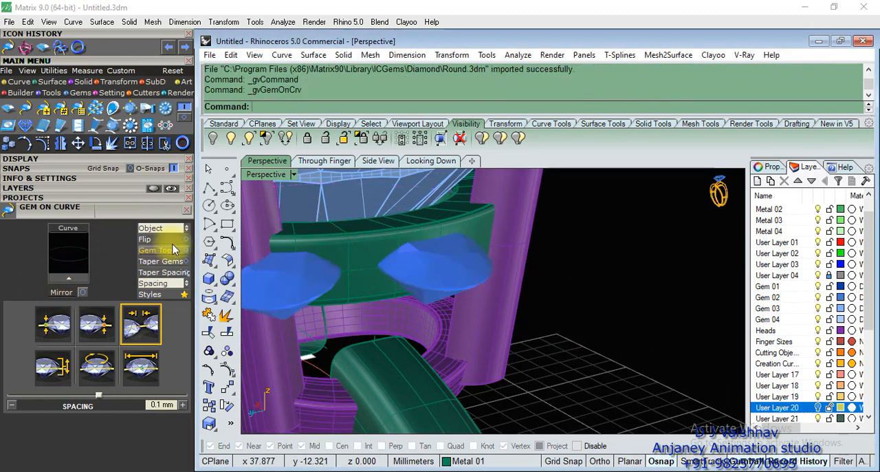
Set the second row's culet direction to Object and pick the gallery ring's outer surface as the reference.
click(187, 229)
click(189, 229)
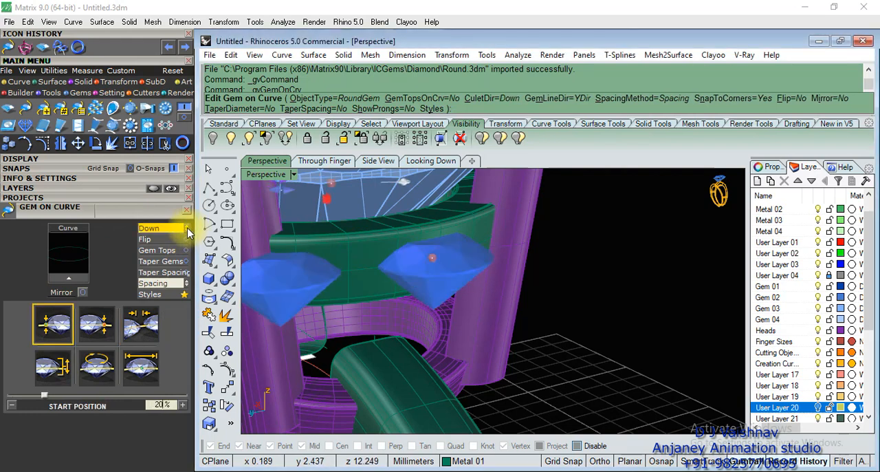
click(189, 228)
click(361, 258)
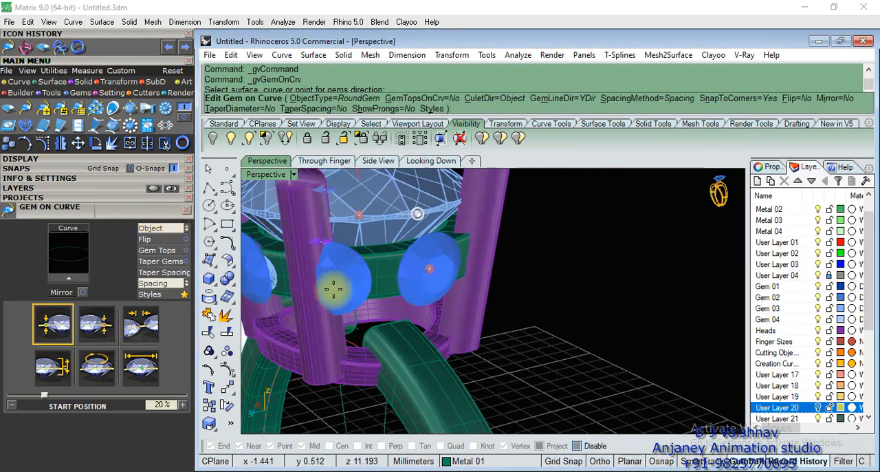
Set the start size of the second row's gems to 1 mm.
click(140, 357)
drag(169, 405, 81, 404)
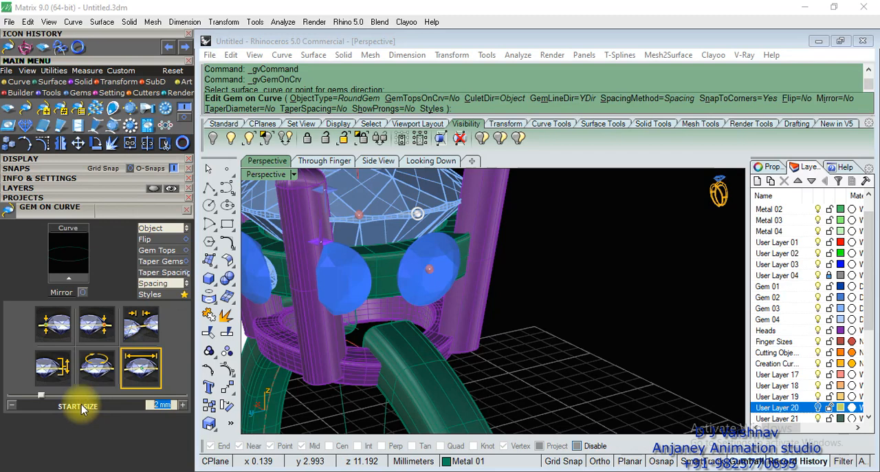
text(1)
key(Return)
Move the second row's start and end points along the curve to the gallery section above the shank shoulder, between the adjacent prongs.
scroll(366, 280, down, 5)
right_drag(306, 291, 474, 306)
right_drag(374, 357, 475, 340)
drag(431, 292, 550, 282)
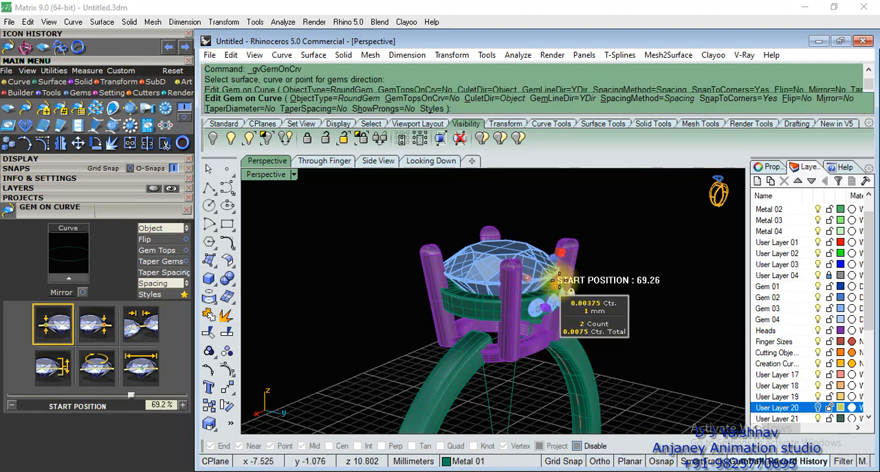
scroll(555, 282, up, 6)
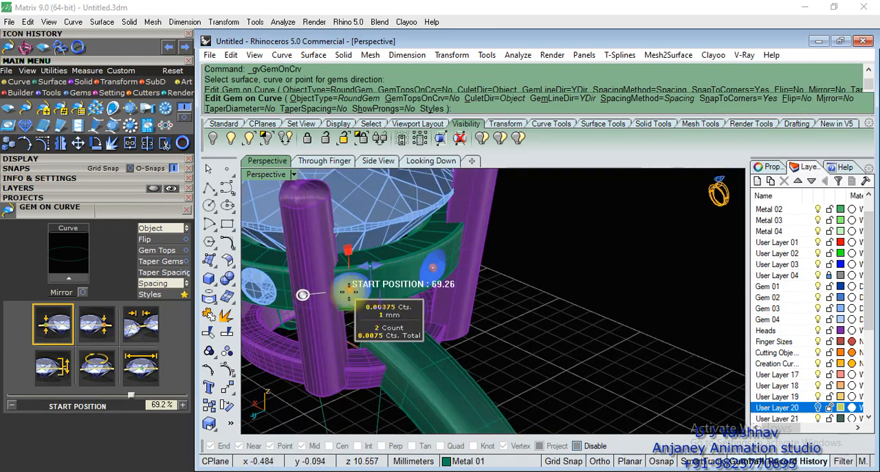
drag(350, 292, 361, 286)
right_drag(490, 308, 456, 323)
scroll(433, 228, up, 5)
right_drag(438, 288, 436, 261)
drag(381, 233, 450, 235)
scroll(493, 268, down, 6)
right_drag(586, 240, 547, 309)
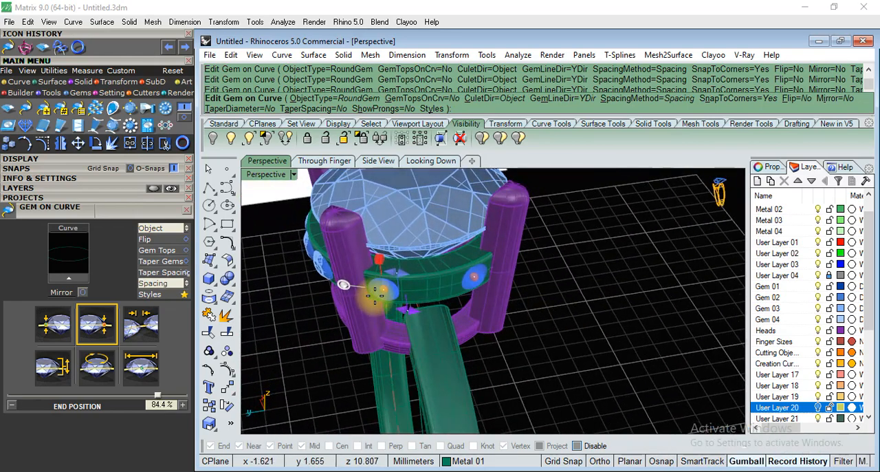
Adjust the row above the shank to a start position of about 84% and an end position of about 70%.
scroll(447, 277, up, 3)
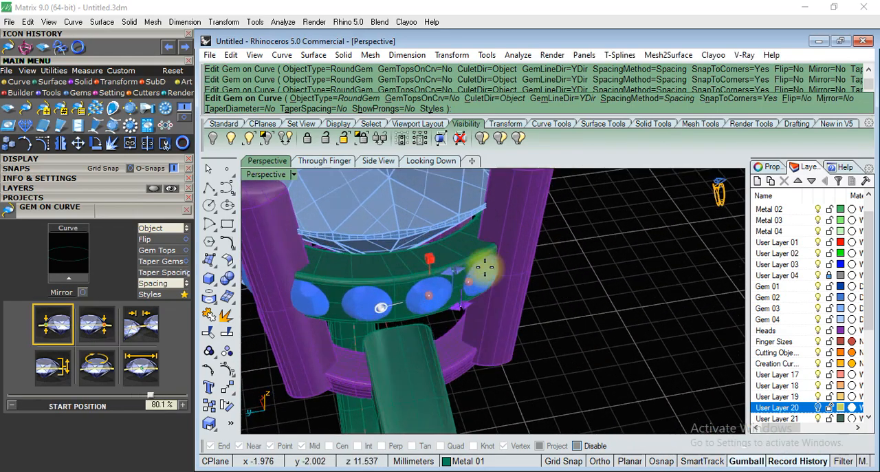
click(470, 280)
scroll(531, 318, down, 8)
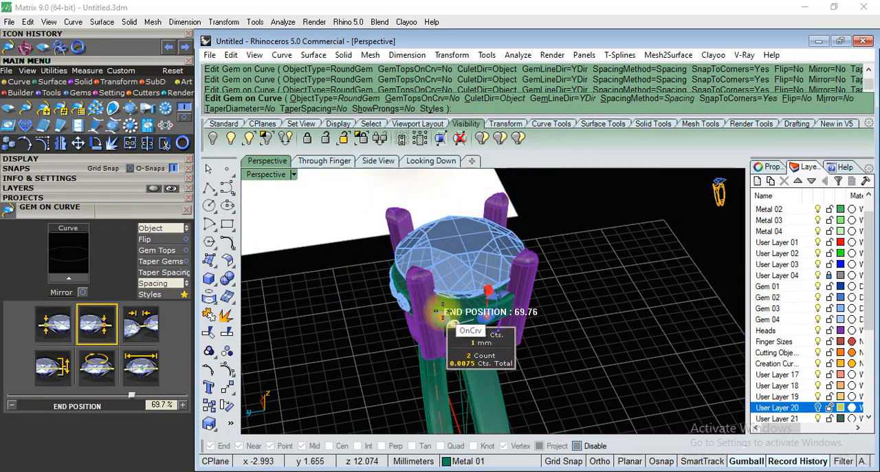
scroll(450, 317, up, 4)
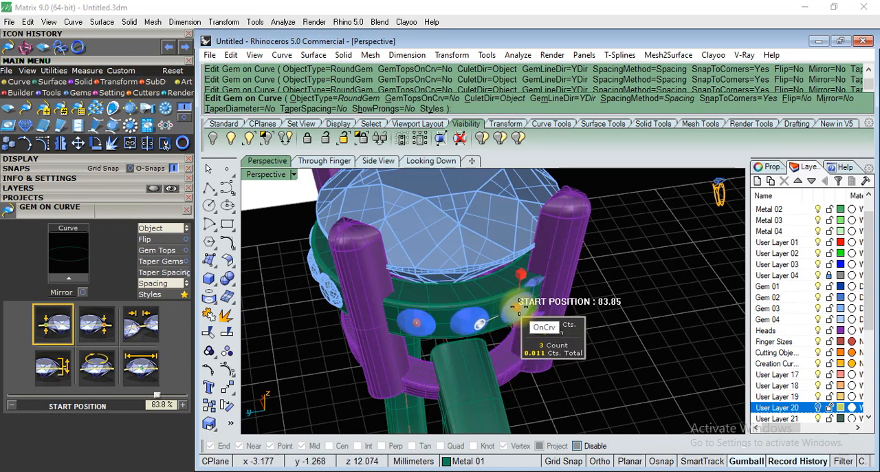
scroll(564, 340, down, 5)
scroll(387, 284, up, 4)
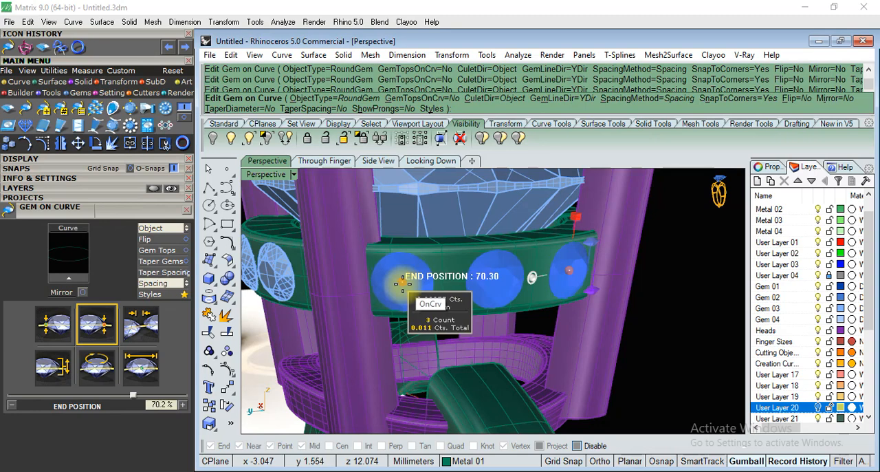
Set the second row's gem spacing to 0.08 mm and extend its start position to about 86% to fit another gem.
click(127, 330)
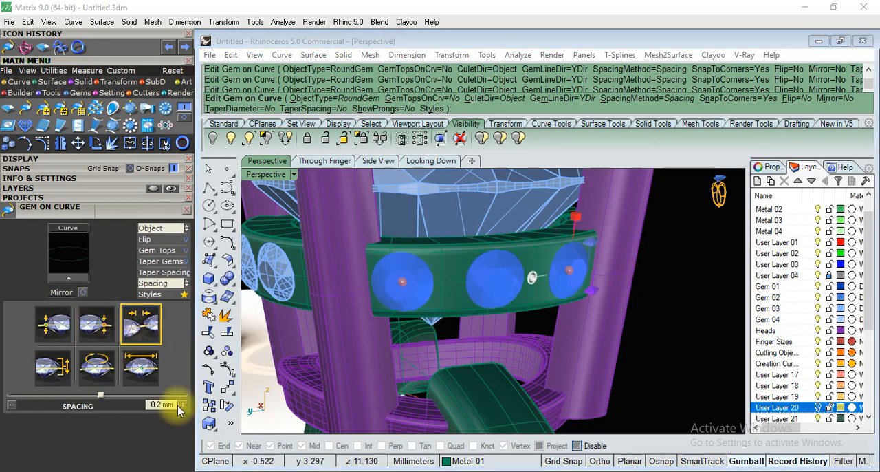
text(.08)
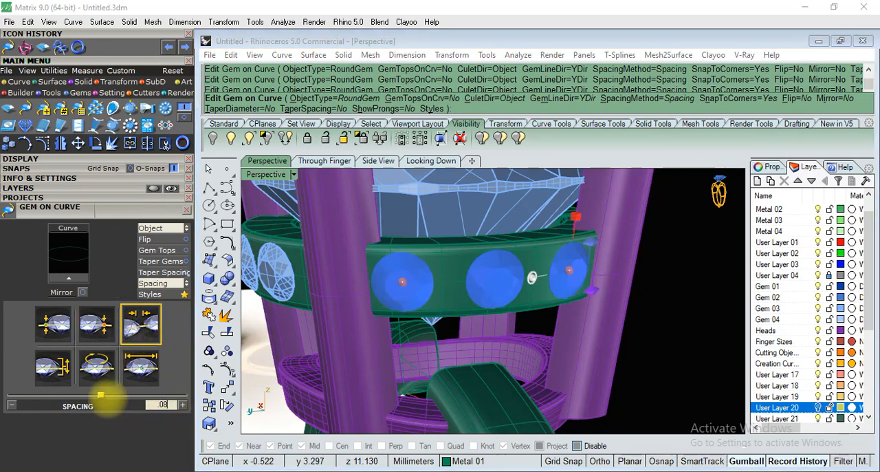
right_drag(613, 294, 522, 277)
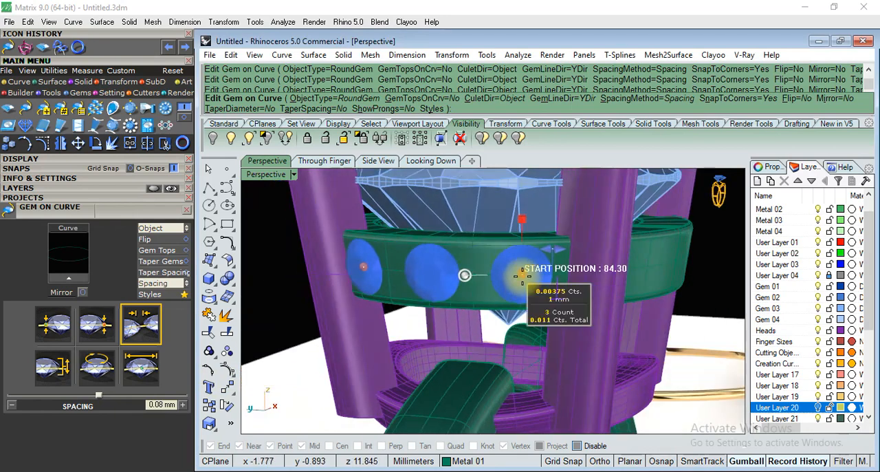
drag(536, 275, 543, 274)
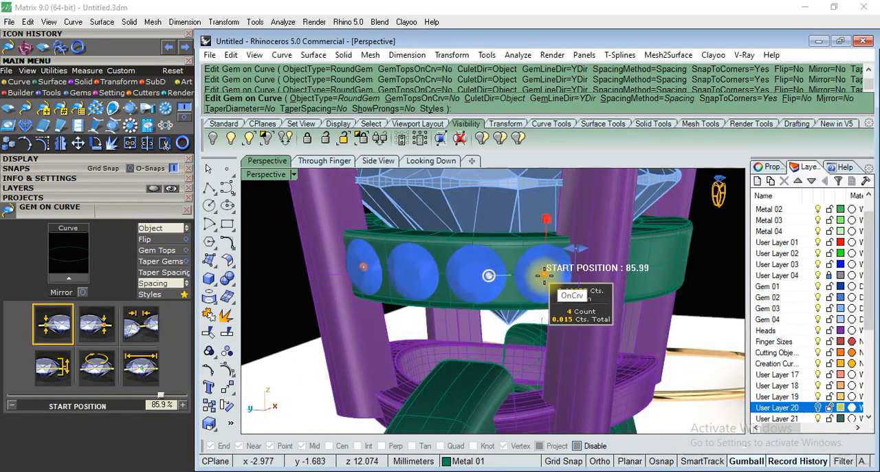
Fine-tune the second row's end points between the prongs, with the start position at 85.5%, and finish the row.
right_drag(440, 376, 530, 349)
scroll(530, 349, up, 2)
scroll(364, 254, up, 1)
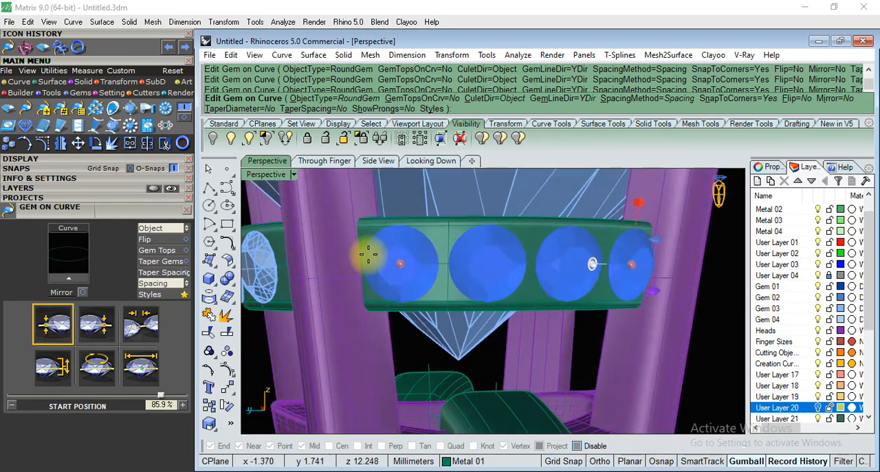
right_drag(386, 258, 411, 264)
drag(412, 265, 434, 273)
right_drag(570, 350, 650, 263)
scroll(650, 264, up, 3)
drag(586, 263, 525, 275)
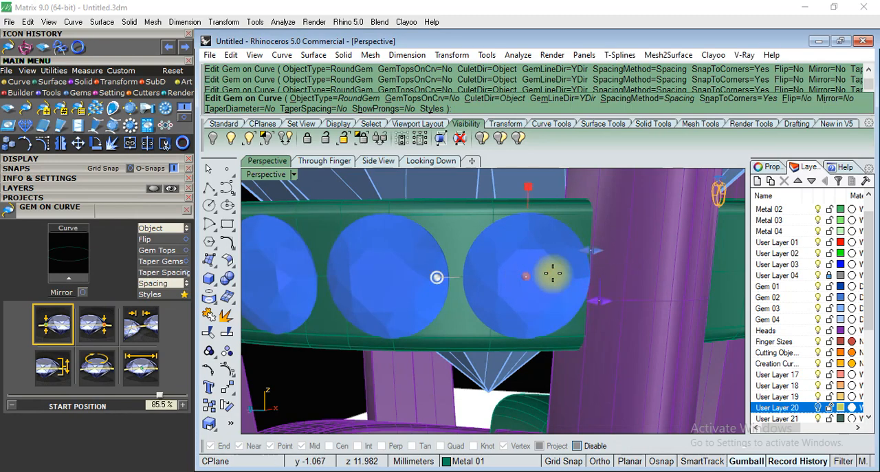
scroll(526, 276, down, 5)
right_drag(461, 320, 526, 368)
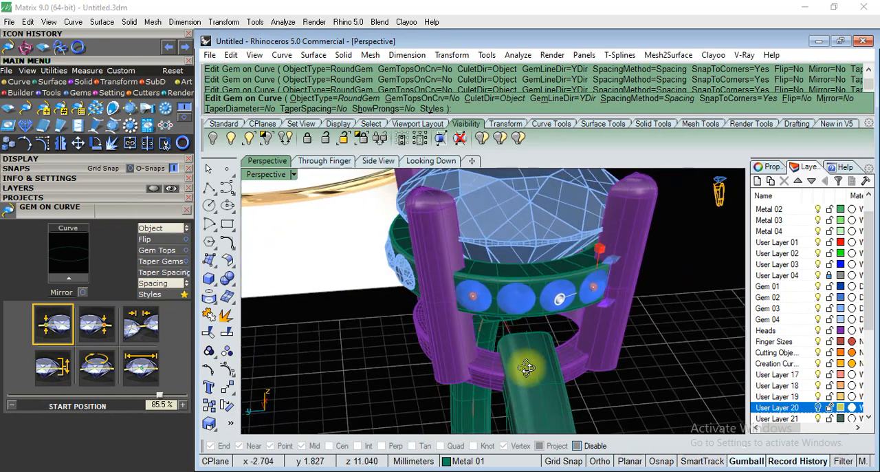
right_click(725, 340)
Examine the gem rows on the gallery ring's front face and above the shank shoulder.
right_drag(656, 366, 639, 302)
scroll(574, 326, down, 4)
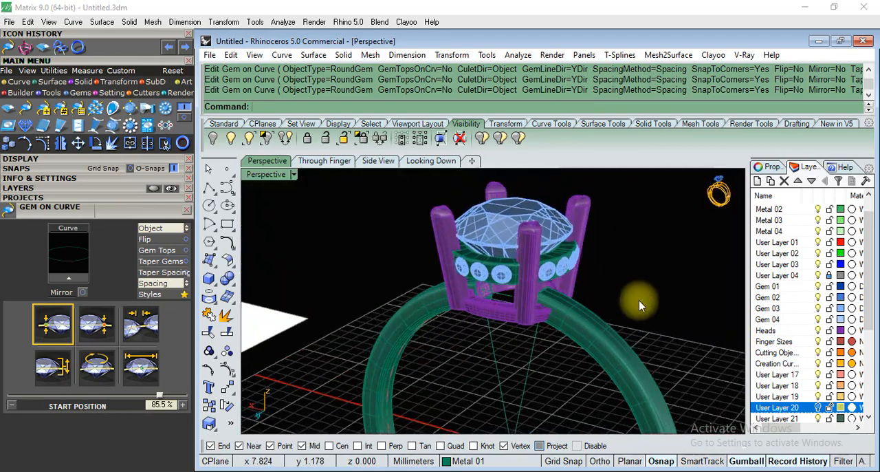
scroll(639, 301, up, 7)
click(349, 267)
click(669, 294)
scroll(668, 294, down, 5)
right_drag(536, 349, 657, 361)
scroll(429, 257, up, 6)
right_drag(519, 339, 487, 316)
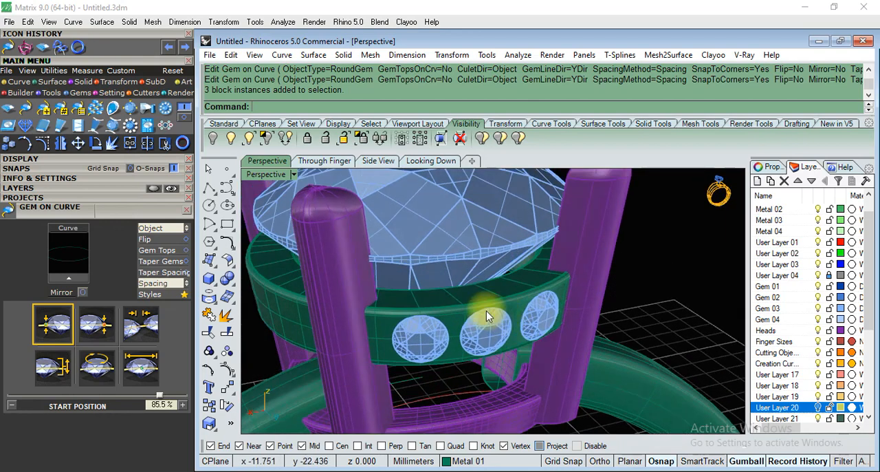
Close the Gem on Curve builder and load the front row's three gems into the Prong Adder.
scroll(431, 226, down, 4)
click(188, 207)
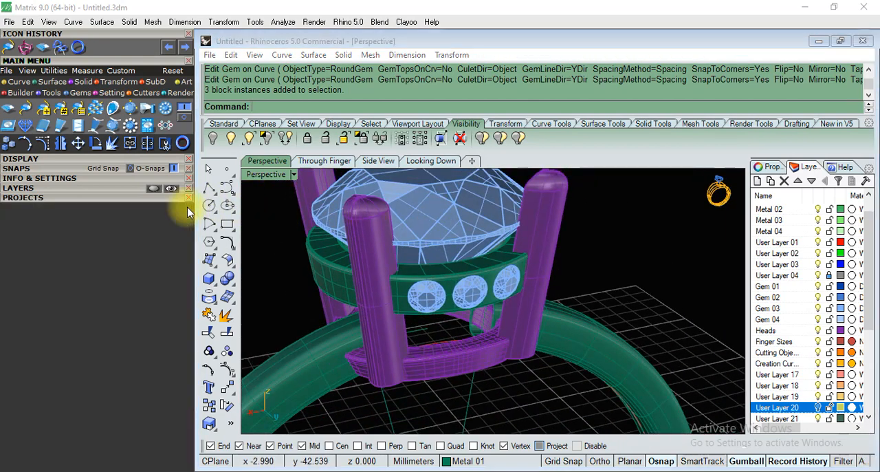
scroll(497, 328, down, 3)
right_drag(517, 285, 481, 302)
scroll(501, 309, up, 5)
scroll(514, 268, down, 4)
scroll(537, 288, up, 4)
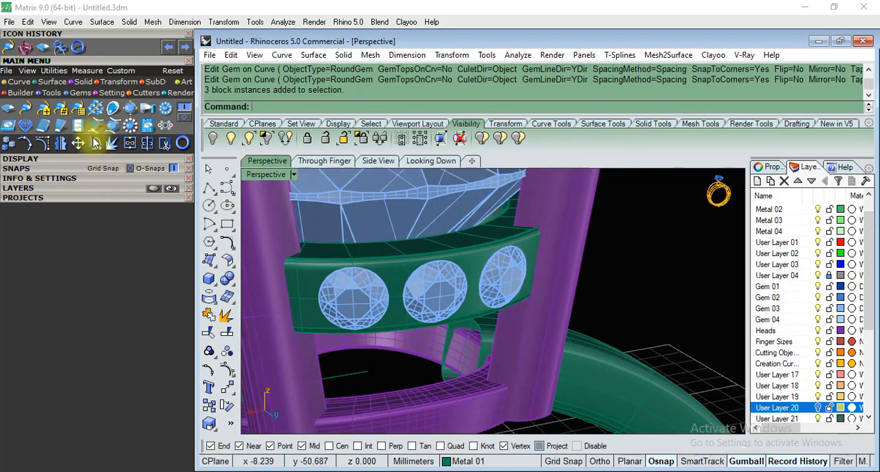
click(106, 94)
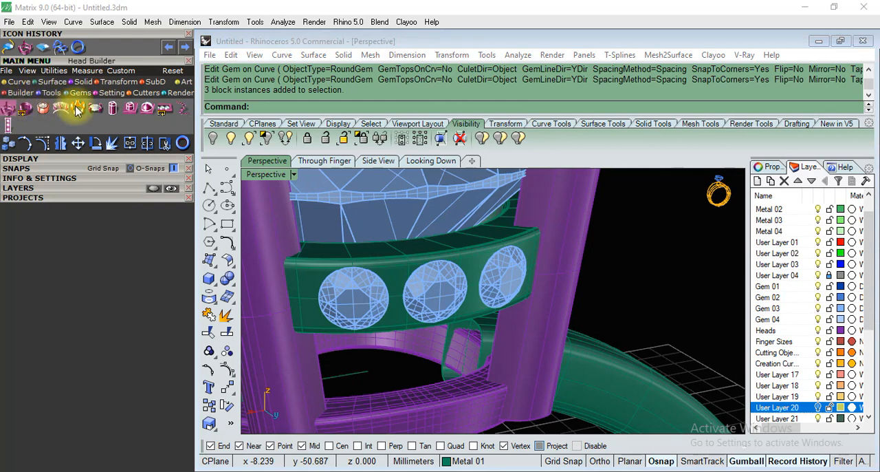
click(95, 110)
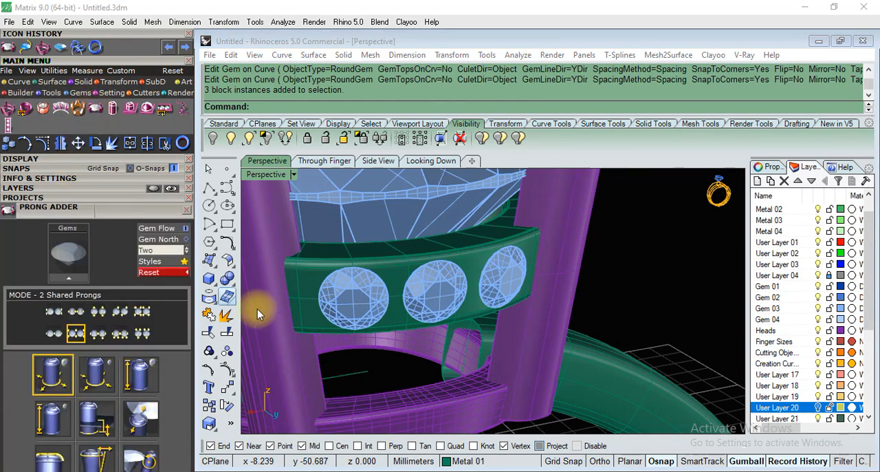
click(347, 296)
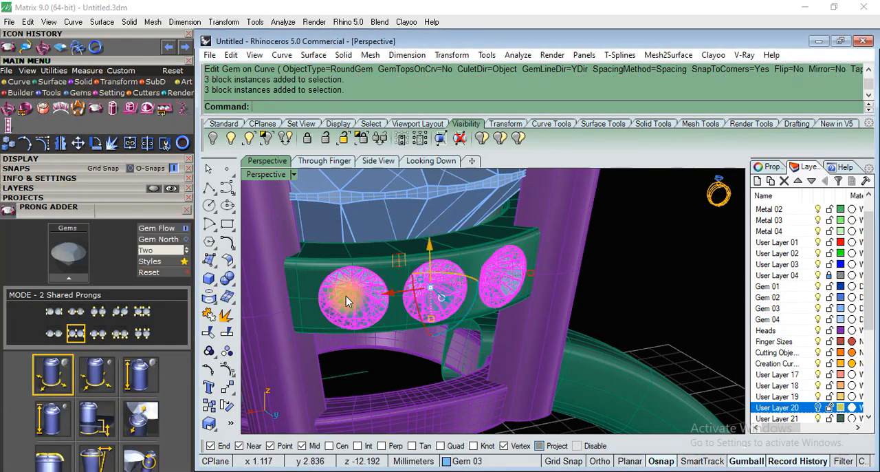
click(63, 275)
Nudge the front row's prongs to about 33% against the gems.
scroll(396, 289, down, 4)
right_drag(397, 289, 397, 266)
scroll(397, 267, up, 3)
scroll(445, 213, up, 3)
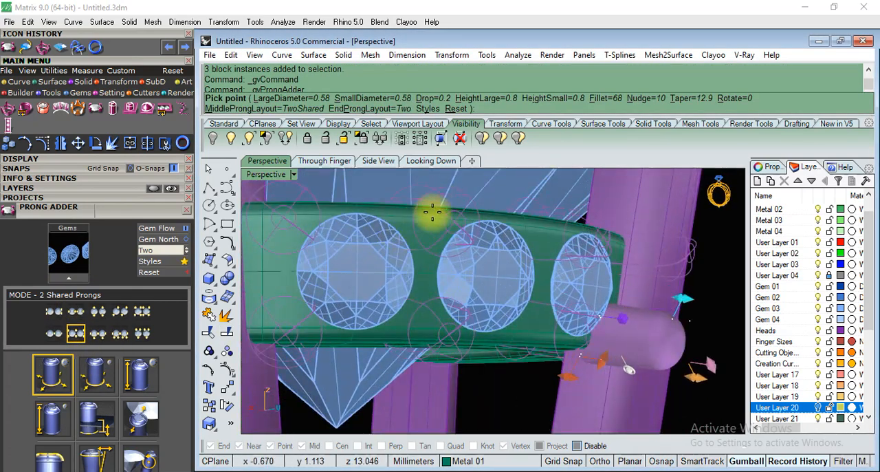
scroll(542, 273, up, 5)
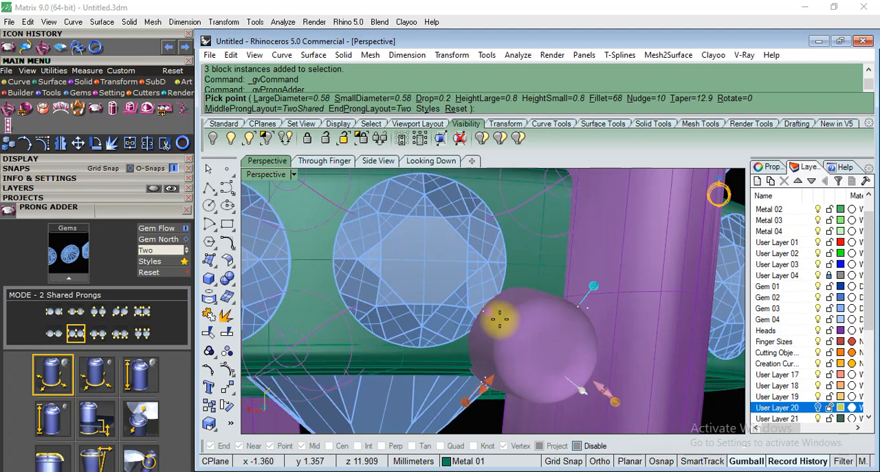
drag(488, 313, 488, 293)
scroll(495, 289, down, 2)
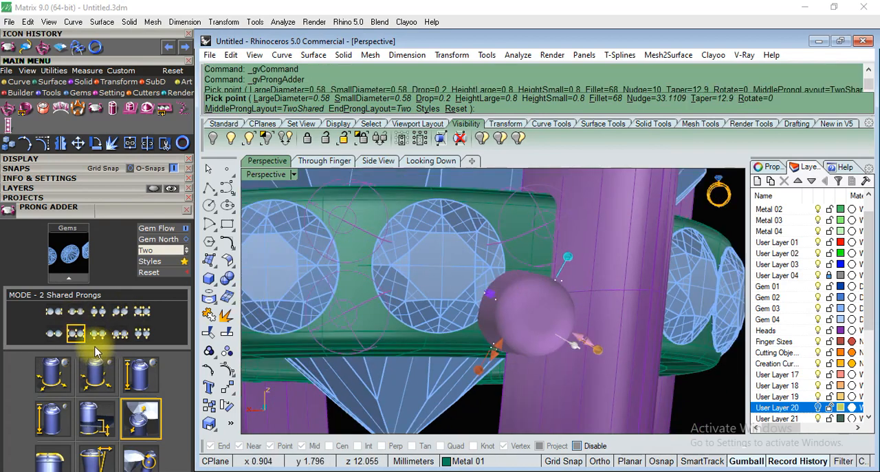
Set both the large and small prong diameters to 0.45 mm.
drag(119, 221, 290, 68)
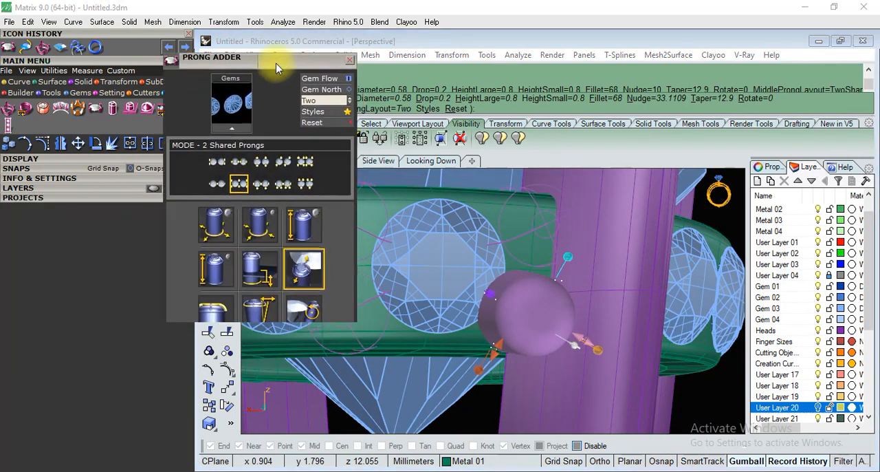
click(252, 227)
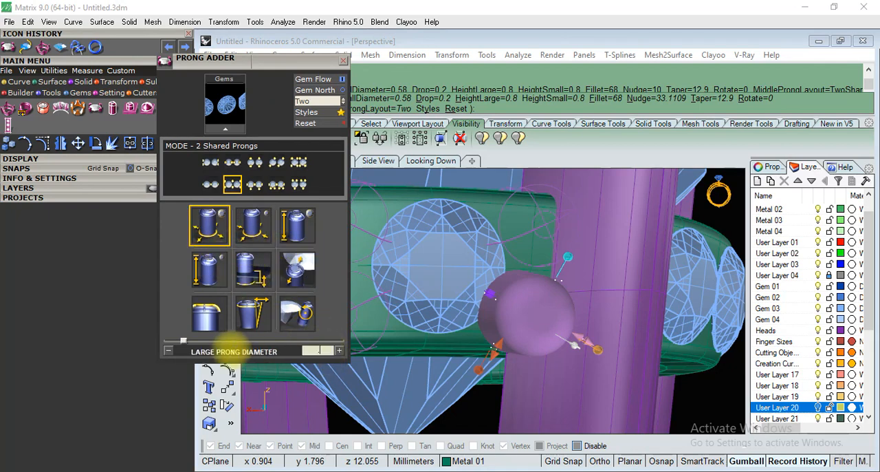
text(0.45)
key(Return)
click(261, 226)
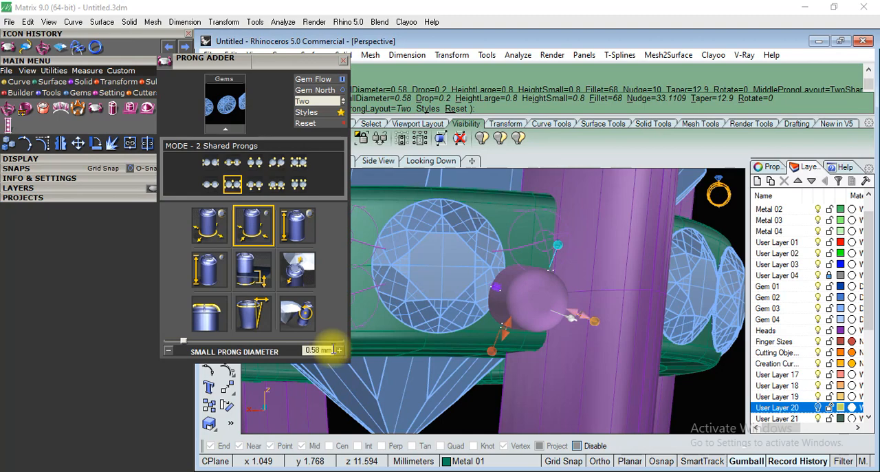
click(332, 350)
key(Return)
Set the prong nudge to about 20% and create the prongs on the front gem row.
right_drag(530, 314, 558, 260)
scroll(521, 294, up, 3)
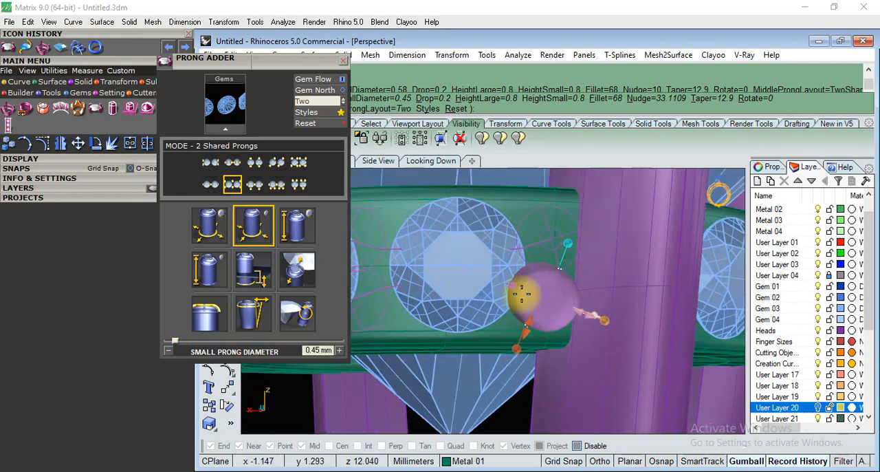
drag(515, 287, 531, 259)
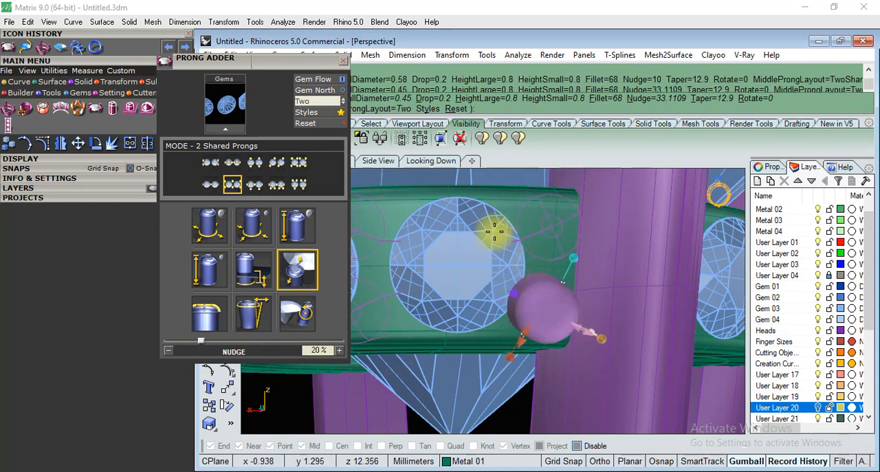
scroll(612, 258, down, 5)
right_drag(592, 255, 524, 400)
scroll(418, 387, up, 3)
scroll(452, 387, up, 2)
scroll(491, 320, up, 3)
right_drag(491, 361, 496, 361)
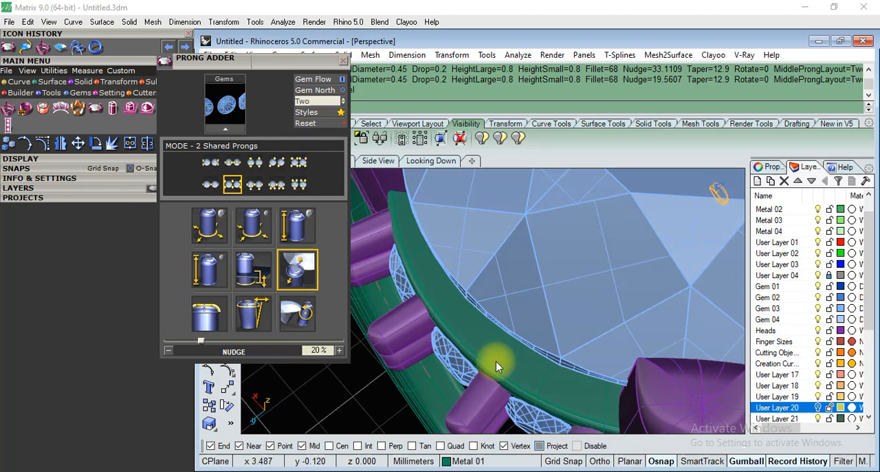
Undo the created prongs and reload the same three front gems into the Prong Adder.
key(ctrl+z)
scroll(510, 295, down, 6)
right_drag(534, 297, 604, 209)
click(549, 262)
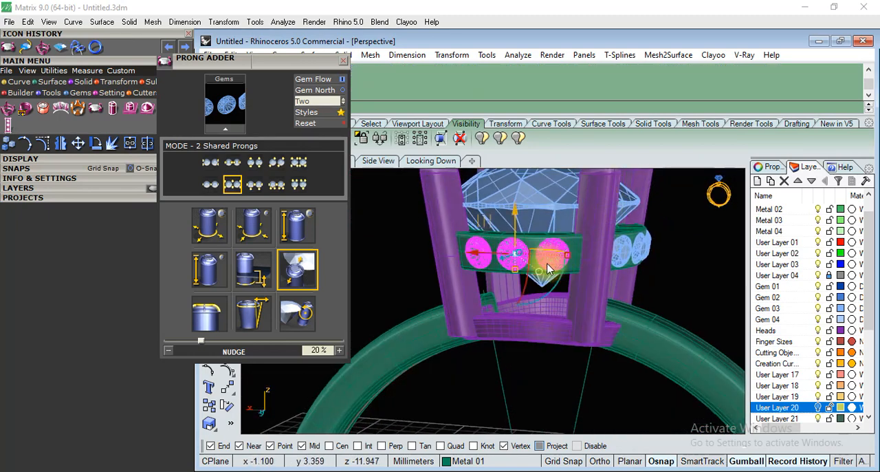
scroll(552, 262, up, 6)
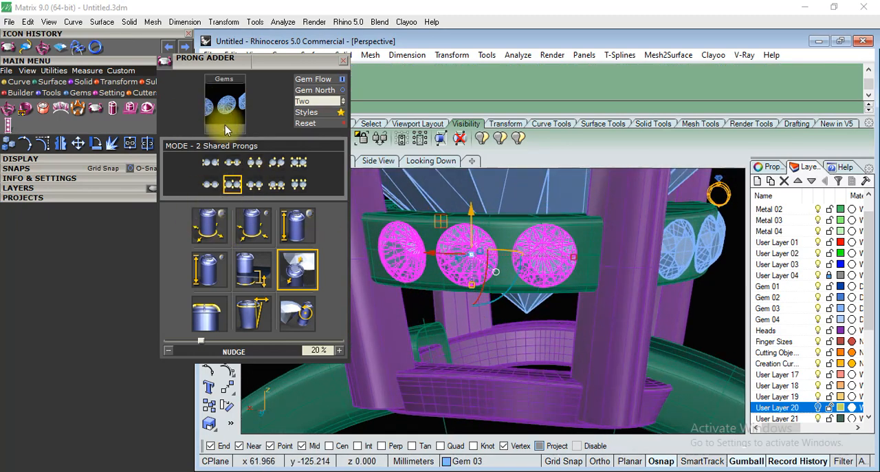
click(225, 125)
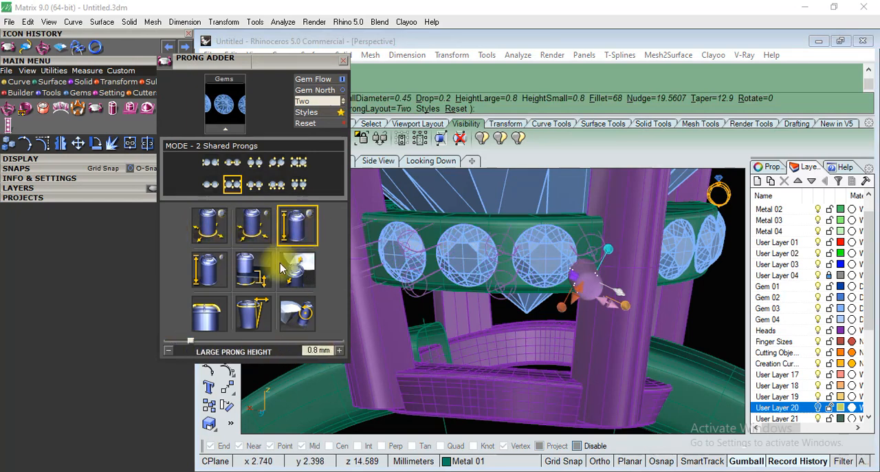
Set the large prong height to 0.5 mm and create the front row's prongs.
click(330, 350)
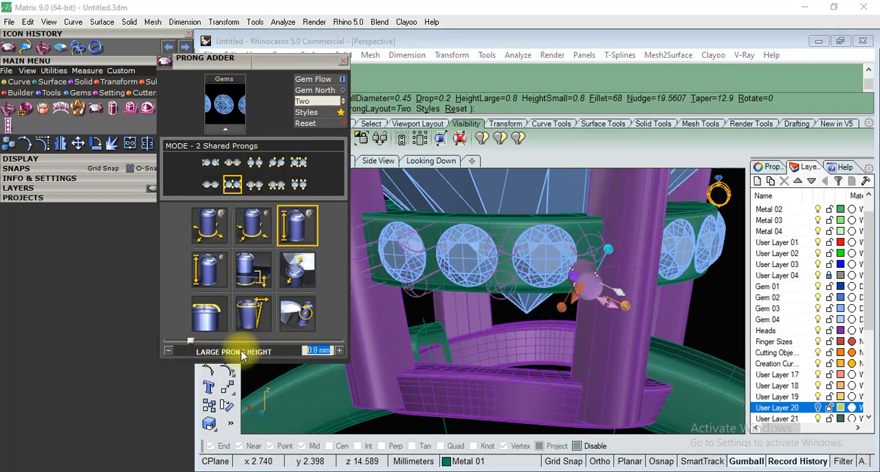
key(Return)
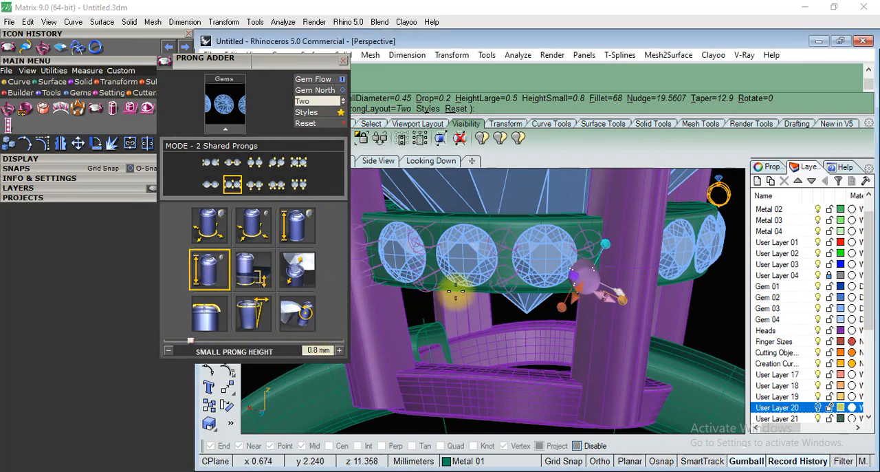
scroll(459, 290, down, 3)
right_drag(531, 308, 551, 287)
right_click(700, 302)
right_drag(633, 234, 537, 321)
scroll(500, 336, down, 4)
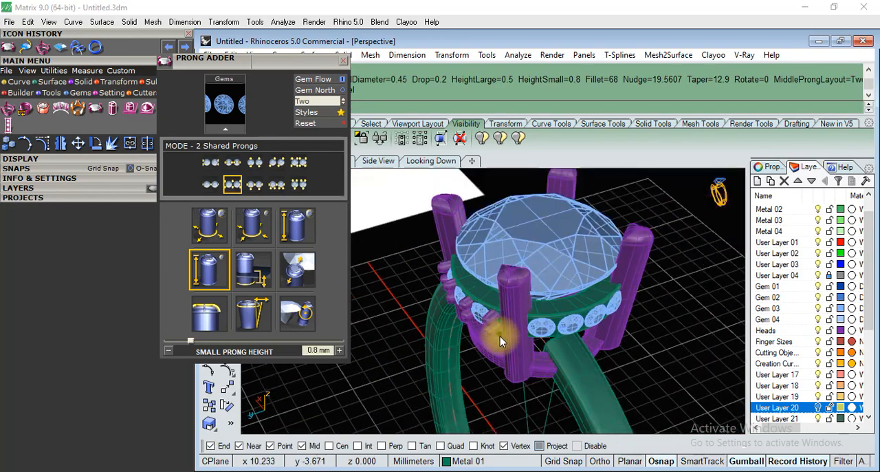
Load the four gems of the row above the shank shoulder into the Prong Adder.
scroll(618, 293, up, 5)
right_drag(617, 290, 515, 231)
scroll(519, 237, down, 5)
right_drag(584, 303, 558, 364)
scroll(558, 364, up, 5)
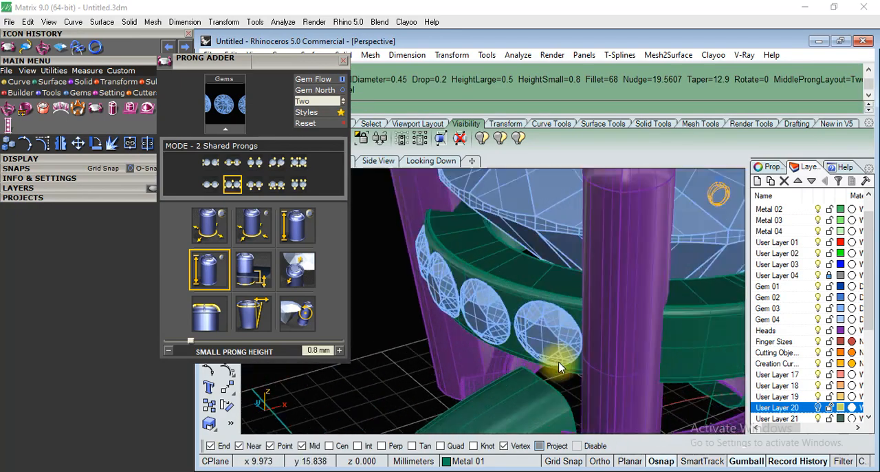
click(548, 339)
click(224, 127)
click(223, 216)
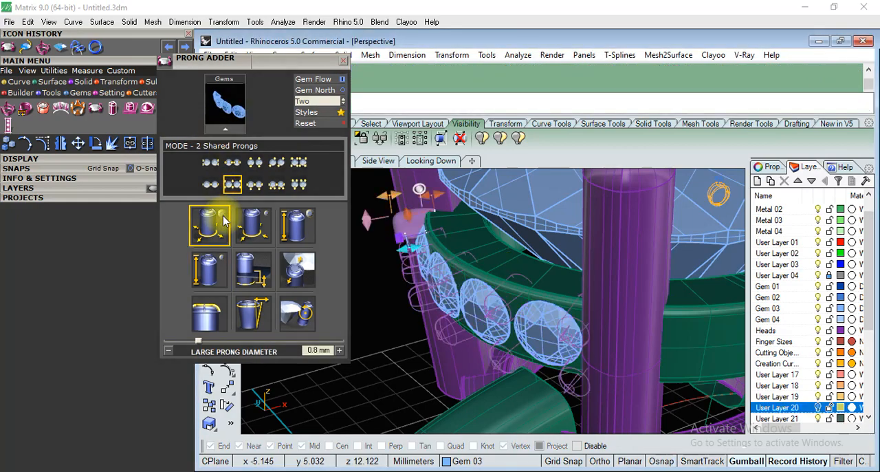
Set the shoulder row's prong nudge to about 42% and create its prongs.
scroll(550, 260, down, 5)
right_drag(520, 330, 550, 367)
scroll(530, 289, up, 3)
right_drag(530, 290, 523, 252)
right_drag(528, 305, 647, 308)
scroll(493, 218, up, 4)
drag(448, 245, 450, 251)
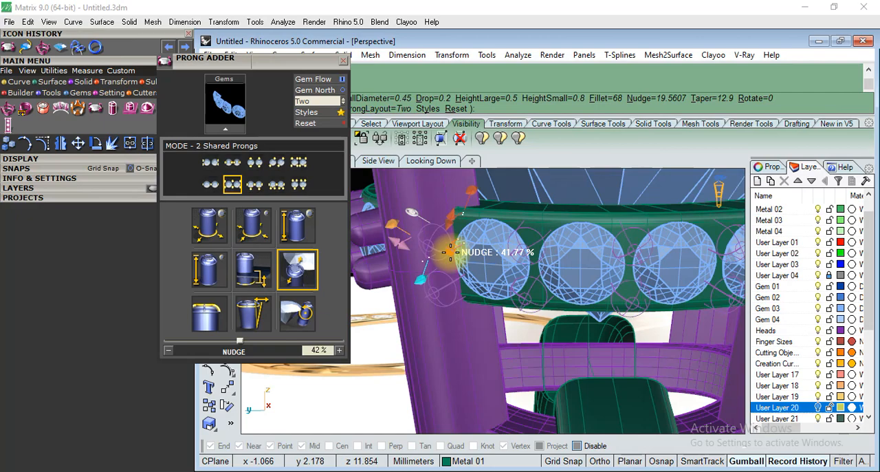
scroll(507, 297, down, 3)
right_drag(435, 337, 545, 301)
Select the shoulder row's four gems and their prongs, close the Prong Adder and show the Looking Down view.
click(543, 280)
shift+click(545, 301)
scroll(546, 308, down, 8)
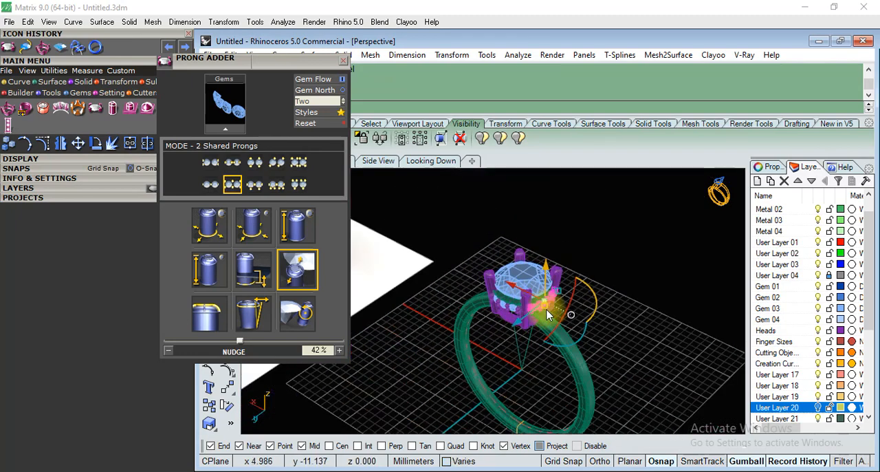
click(343, 61)
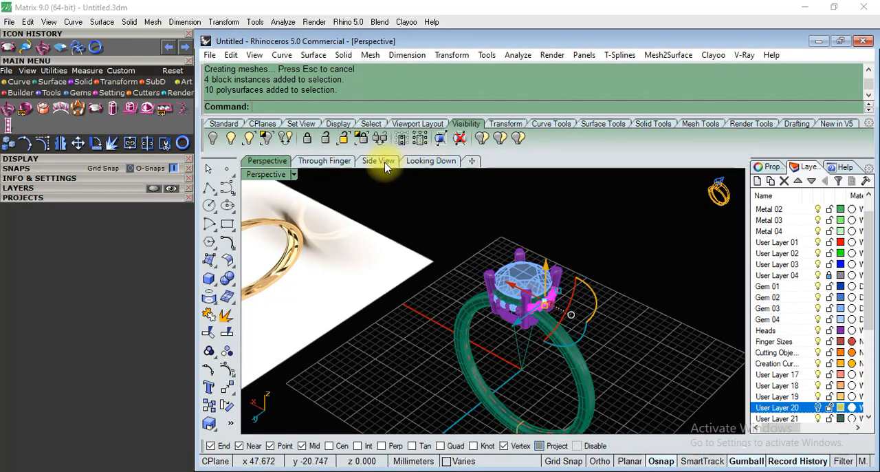
click(380, 160)
click(420, 161)
text(mirror)
key(Return)
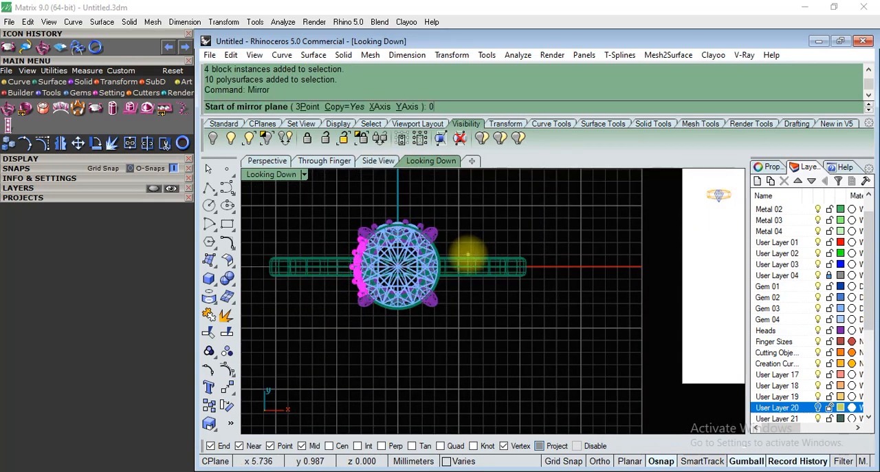
text(0)
key(Return)
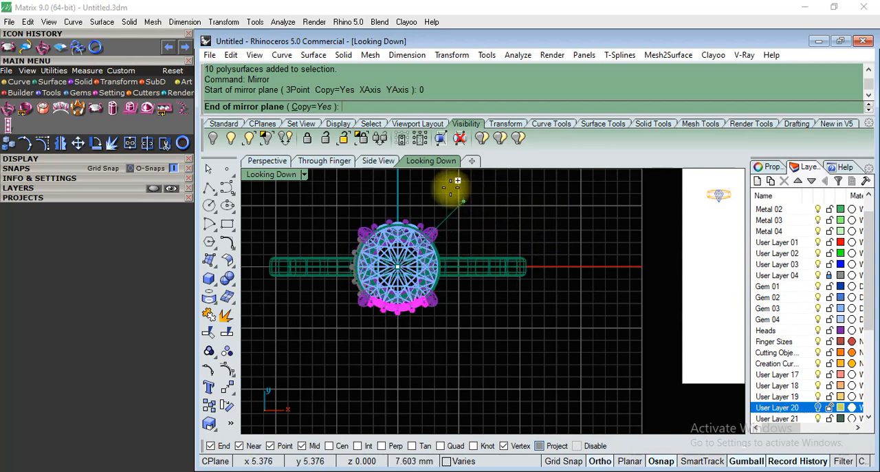
scroll(452, 274, up, 4)
key(Escape)
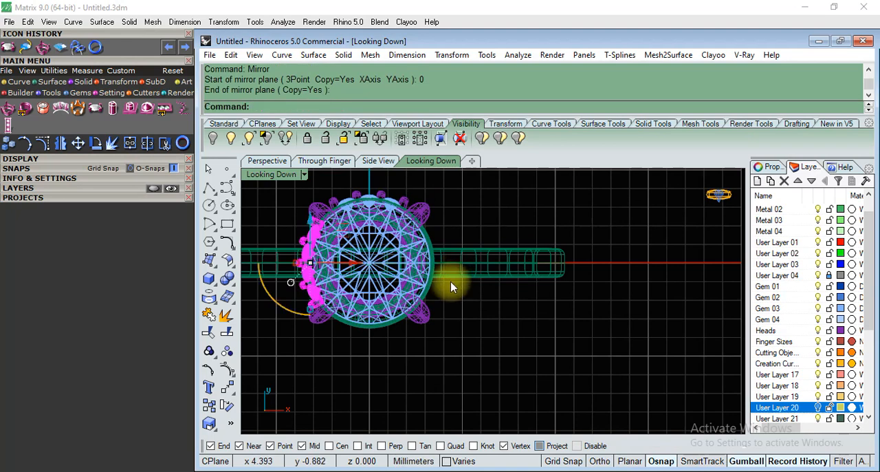
Mirror a copy of the shoulder row's gems and prongs to the opposite shoulder, across the Y axis through origin 0.
text(mi)
key(Return)
scroll(323, 224, down, 4)
text(0)
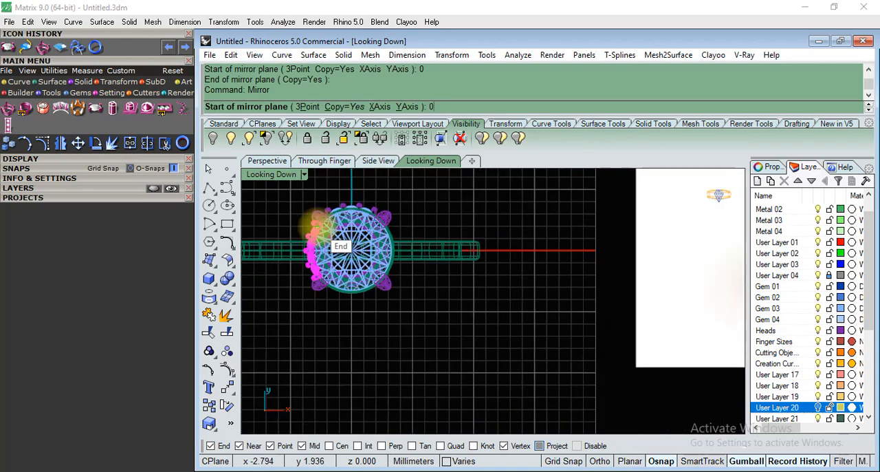
key(Return)
click(354, 372)
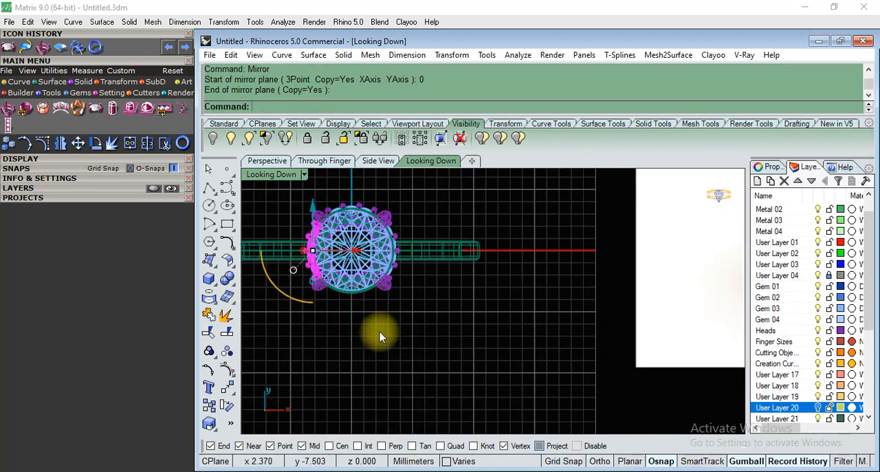
Mirror a copy of the three-gem row and its prongs across the X axis through origin 0.
scroll(363, 187, up, 5)
click(345, 268)
shift+click(389, 250)
scroll(369, 225, down, 5)
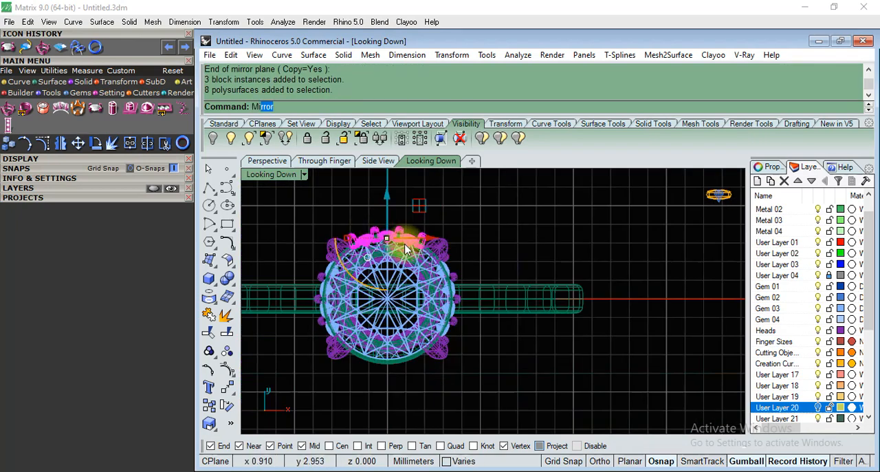
key(Return)
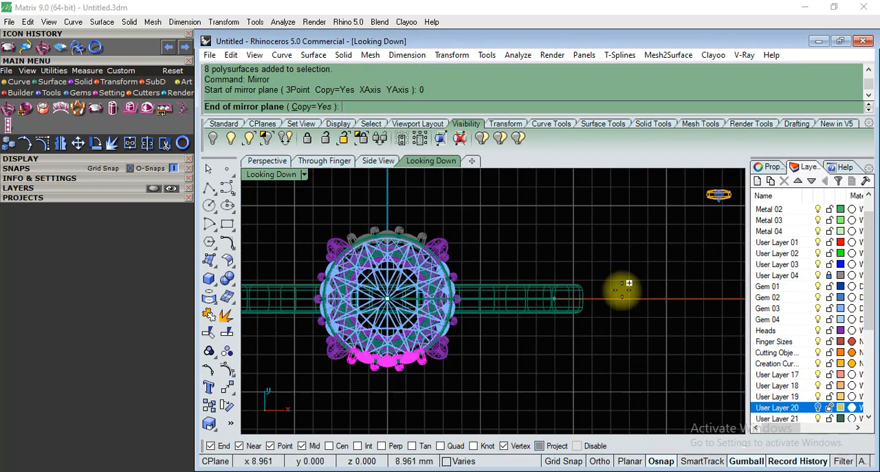
click(642, 294)
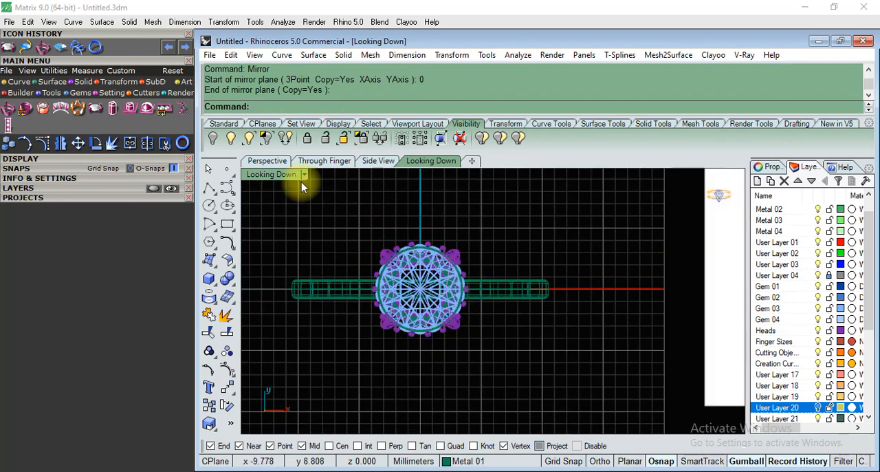
Inspect the mirrored gem rows and their prongs around the gallery from several angles in the Perspective view.
click(267, 161)
scroll(439, 310, down, 5)
scroll(515, 339, up, 10)
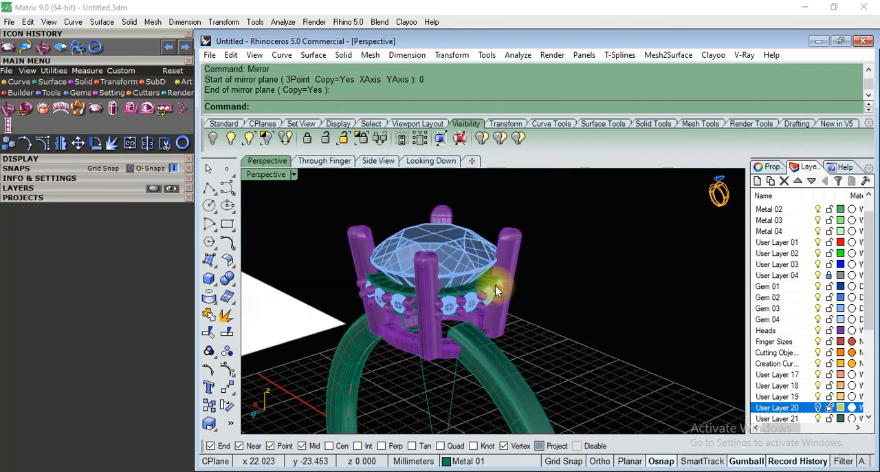
scroll(561, 300, up, 5)
right_drag(444, 338, 393, 289)
scroll(650, 301, up, 7)
click(584, 271)
click(520, 287)
scroll(524, 289, down, 6)
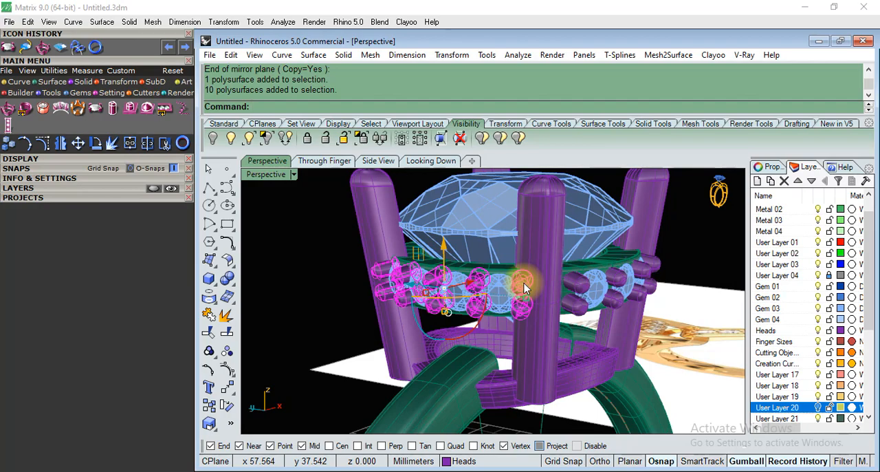
scroll(525, 287, down, 5)
scroll(517, 293, up, 10)
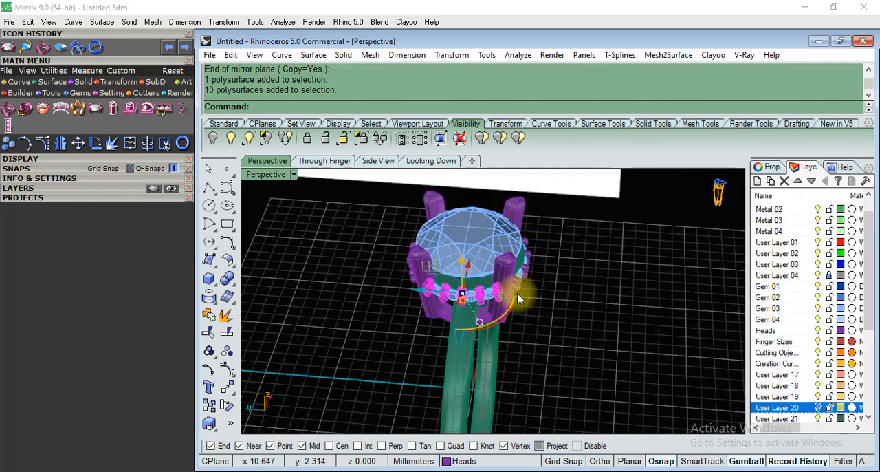
click(611, 309)
scroll(585, 310, down, 5)
scroll(560, 311, up, 8)
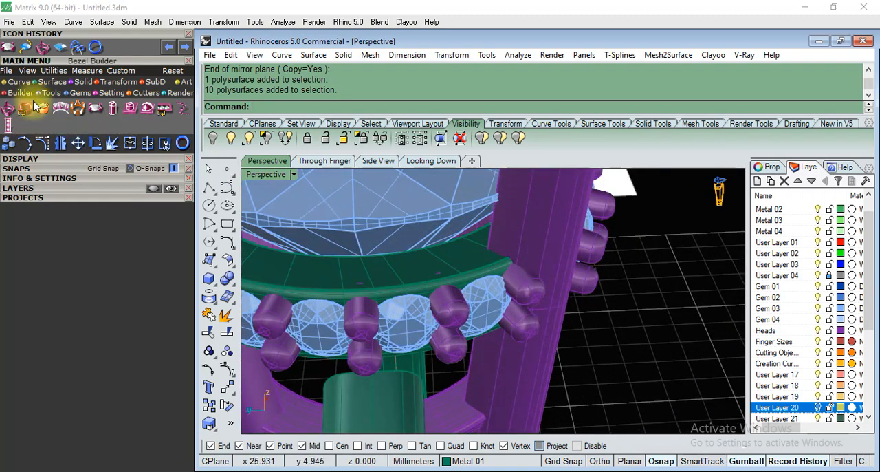
Start the Gem Cutter and load all the small gems around the gallery into it.
click(135, 96)
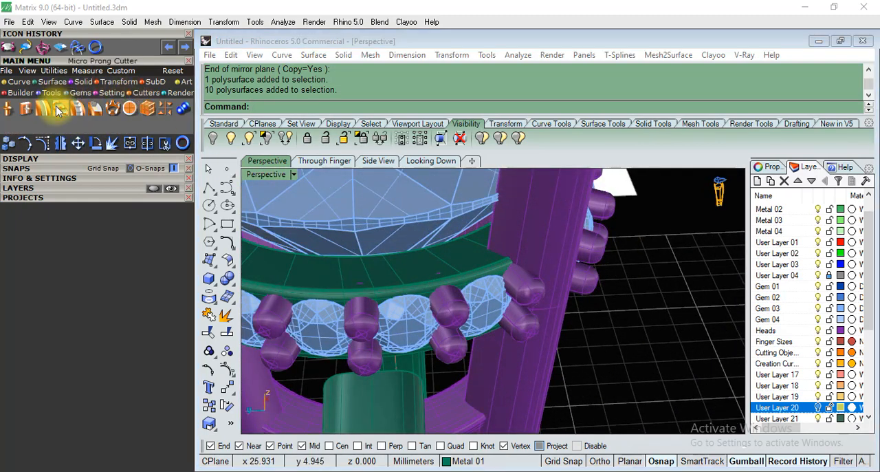
click(12, 108)
click(400, 313)
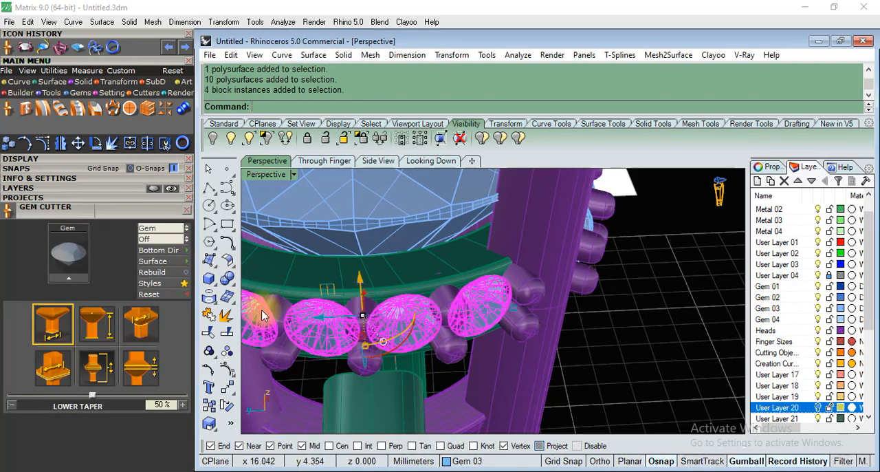
scroll(454, 314, down, 6)
right_drag(448, 318, 536, 334)
scroll(462, 309, up, 6)
shift+click(495, 301)
scroll(436, 300, down, 6)
right_drag(439, 306, 567, 330)
scroll(540, 332, up, 6)
shift+click(486, 329)
right_drag(457, 323, 552, 284)
scroll(487, 279, down, 6)
right_drag(485, 279, 507, 234)
scroll(506, 233, up, 5)
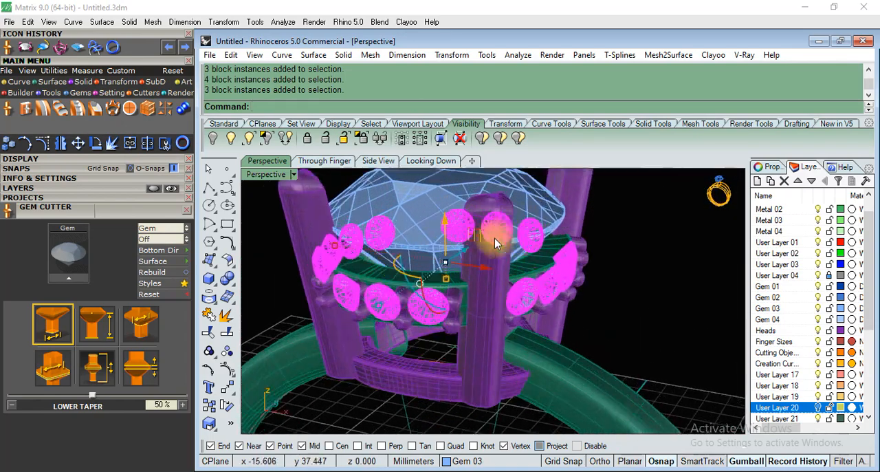
click(68, 279)
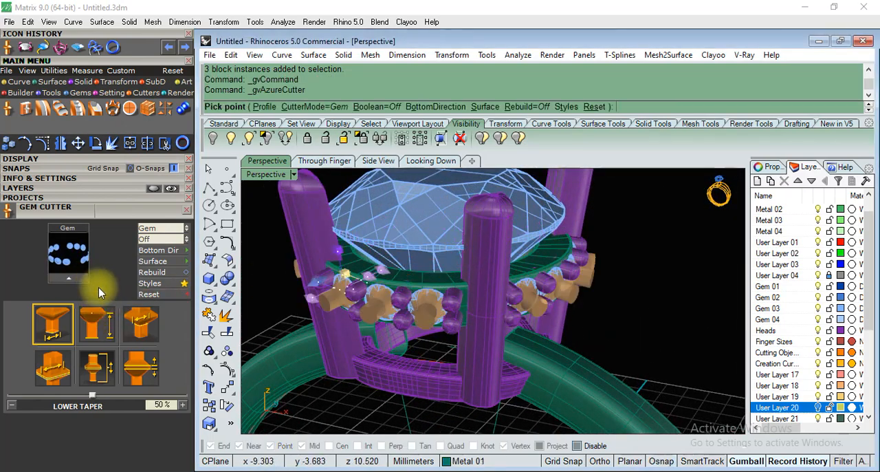
Set the cutters' lower depth to -310% so they pass through the gallery ring, and create the cutters.
scroll(444, 317, down, 5)
right_drag(444, 317, 462, 280)
scroll(462, 278, up, 5)
right_drag(534, 202, 364, 285)
scroll(363, 285, up, 2)
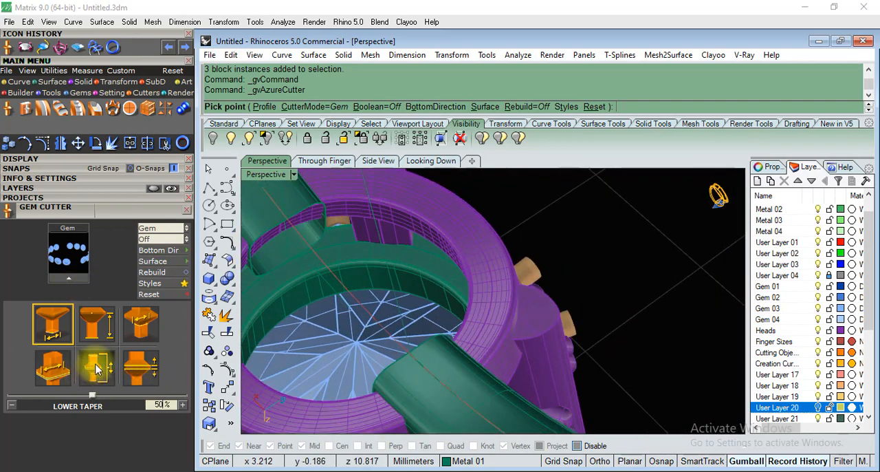
click(103, 321)
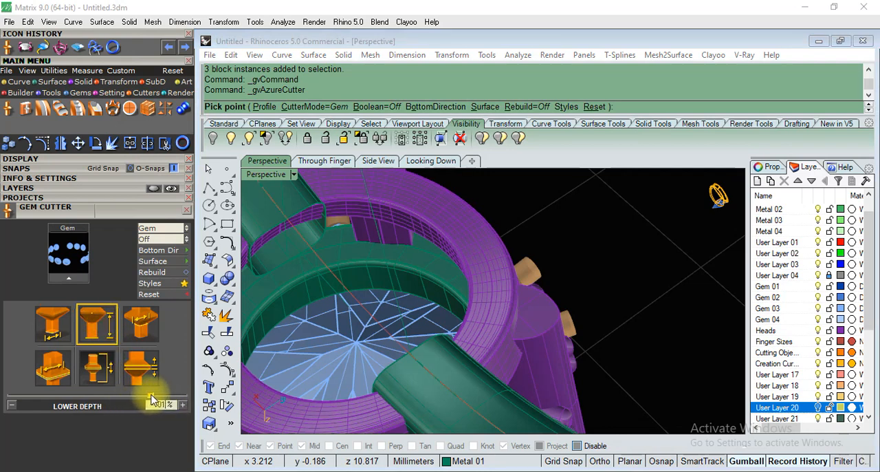
right_drag(466, 279, 345, 311)
scroll(440, 374, up, 4)
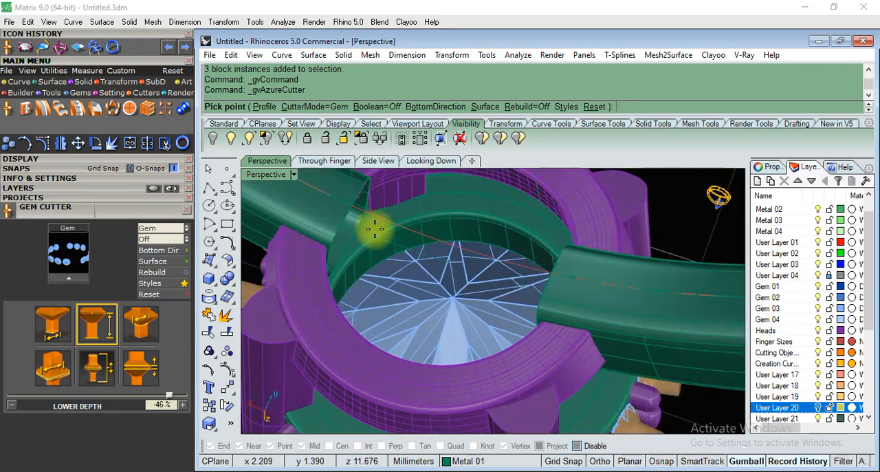
drag(167, 398, 64, 402)
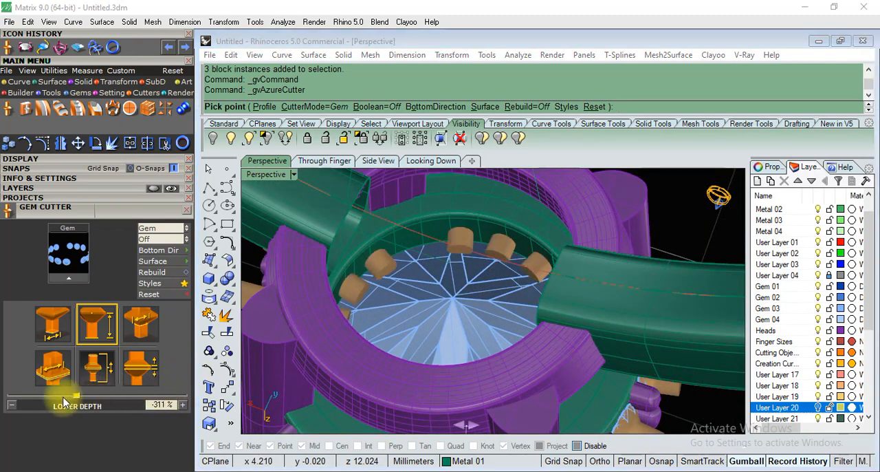
right_drag(413, 385, 567, 291)
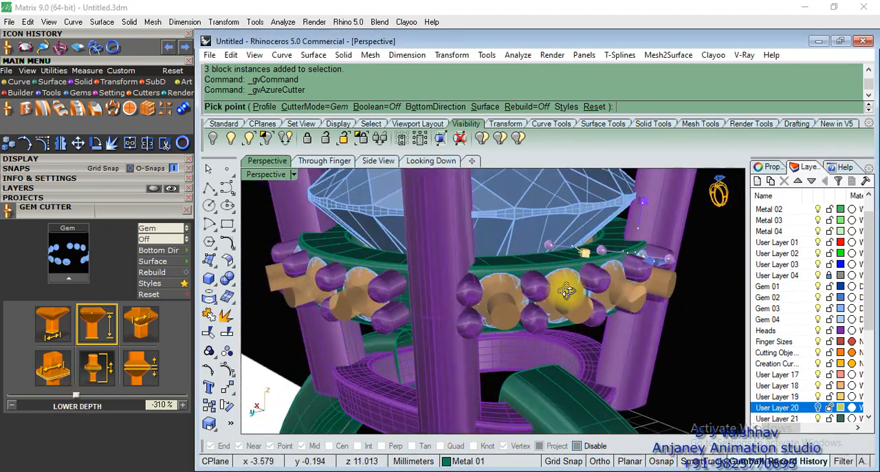
right_click(691, 333)
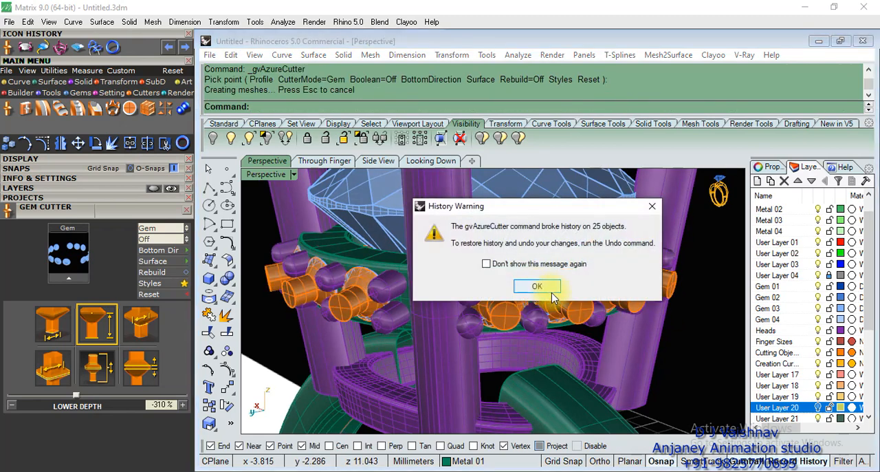
click(550, 289)
Subtract the gem cutters from the green gallery ring with a Boolean difference.
scroll(547, 288, down, 2)
scroll(547, 289, down, 4)
right_drag(546, 290, 493, 322)
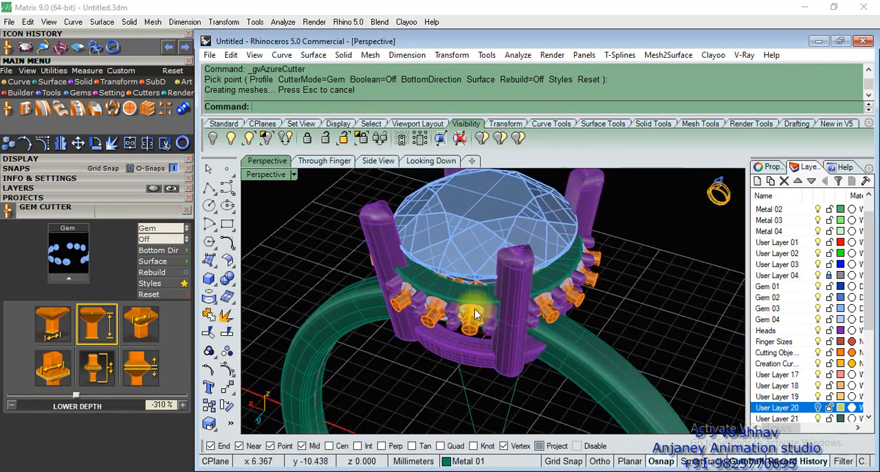
scroll(413, 317, up, 5)
click(233, 283)
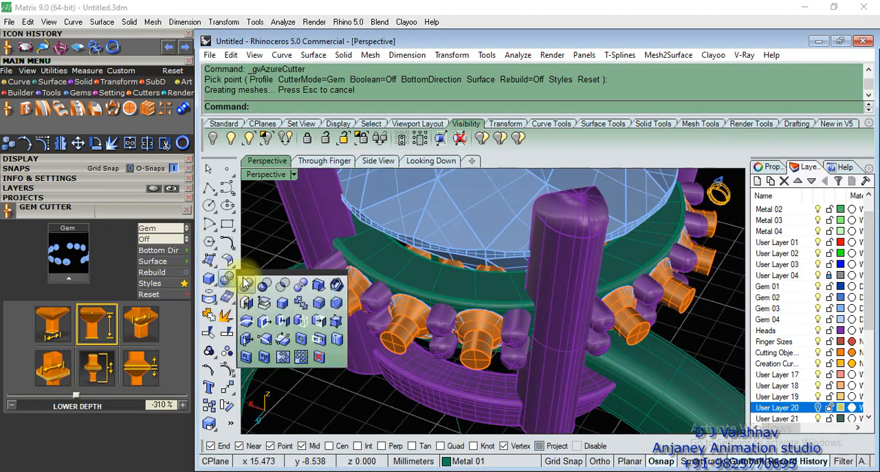
click(266, 284)
click(430, 277)
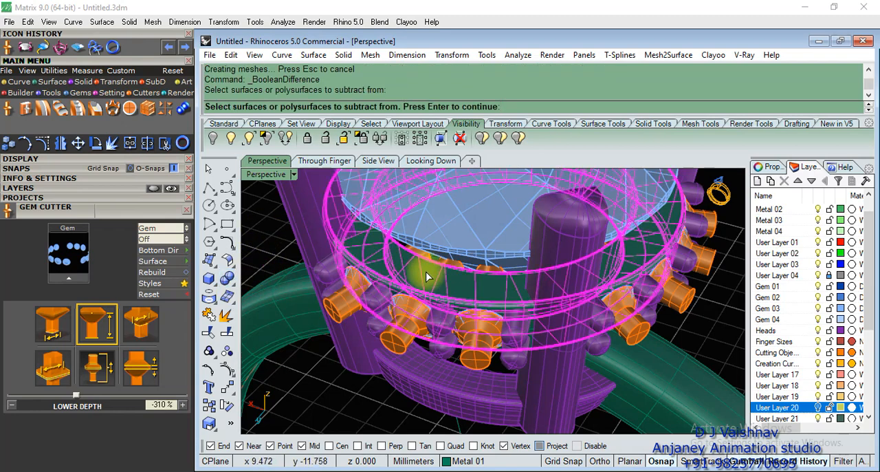
key(Return)
click(396, 345)
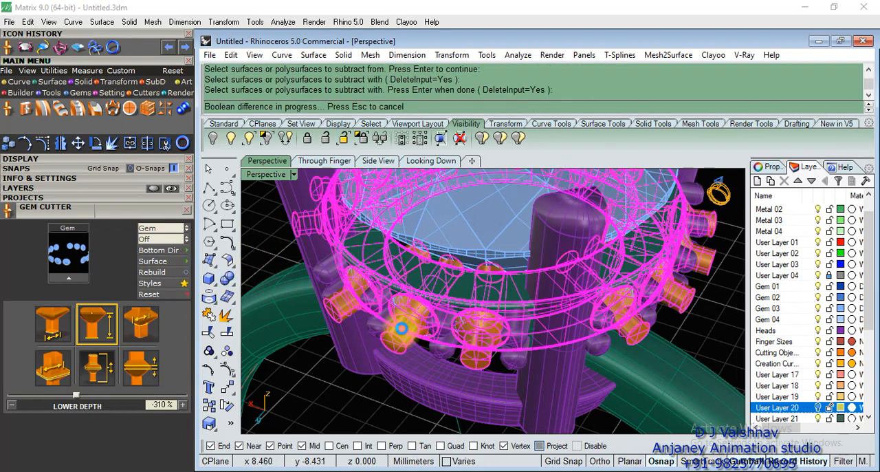
Select the cut gallery ring together with its small gems and isolate them.
right_drag(402, 328, 497, 277)
click(497, 277)
scroll(651, 290, down, 5)
right_drag(651, 290, 589, 329)
shift+click(591, 328)
right_drag(651, 333, 466, 367)
scroll(514, 356, up, 7)
shift+click(473, 352)
shift+click(413, 291)
shift+click(426, 208)
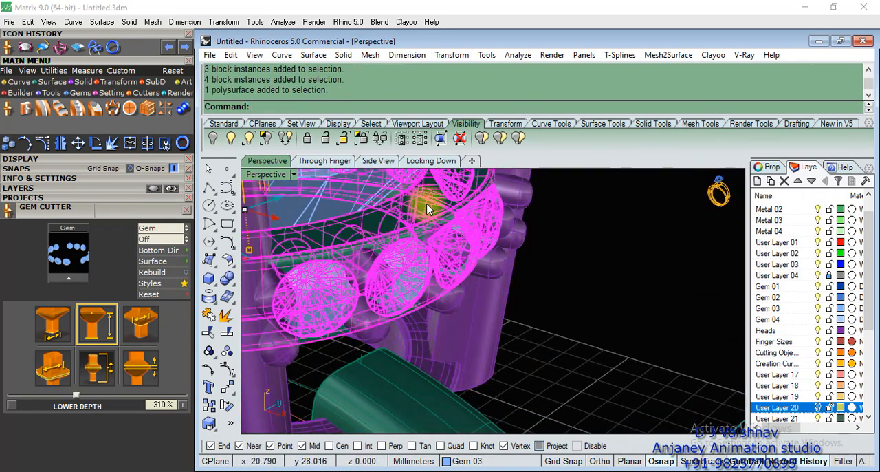
click(267, 140)
Check the gem seats in the isolated gallery ring and show all hidden objects again.
scroll(558, 297, down, 9)
right_drag(518, 397, 397, 269)
scroll(530, 300, down, 4)
key(ctrl+alt+h)
scroll(550, 270, down, 7)
scroll(519, 297, up, 3)
scroll(518, 297, up, 4)
right_drag(492, 344, 471, 314)
Select one half of the ring shank and close the Gem Cutter.
click(481, 261)
scroll(524, 297, down, 2)
right_drag(524, 297, 507, 303)
scroll(471, 312, down, 6)
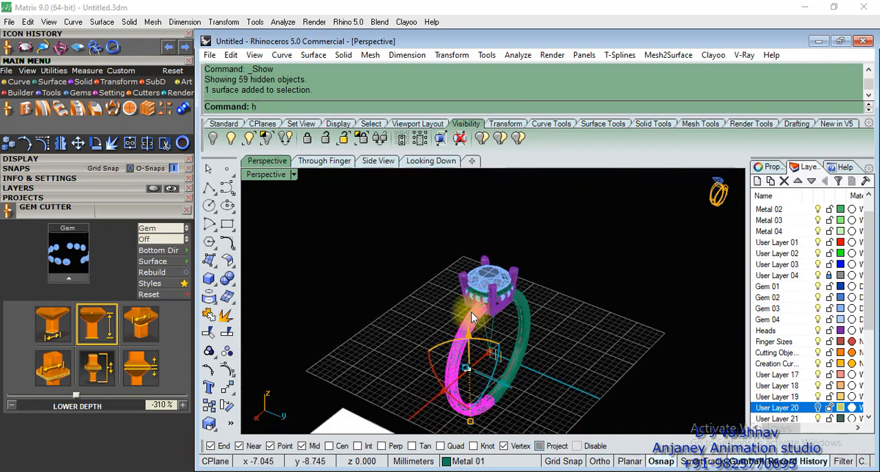
scroll(471, 312, up, 8)
right_drag(571, 325, 457, 225)
scroll(457, 225, down, 2)
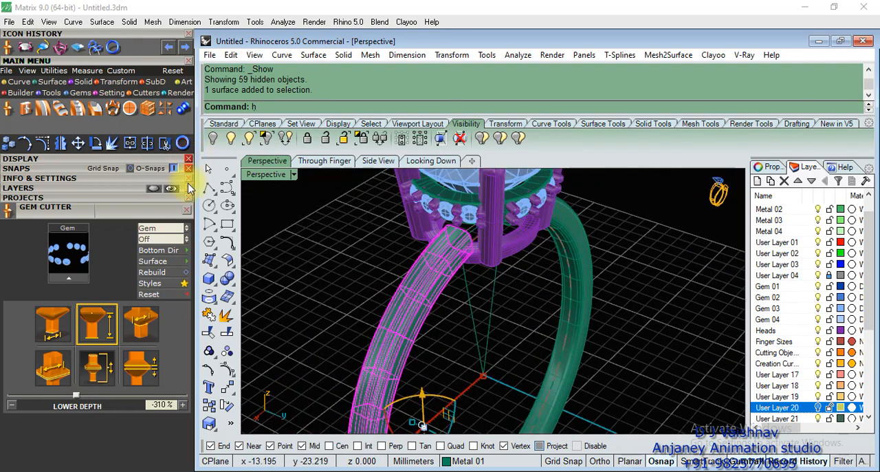
click(190, 211)
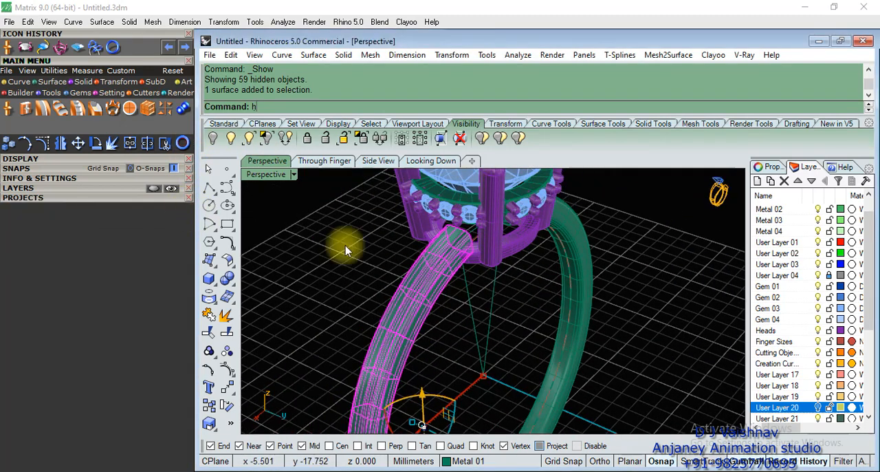
Examine the shank's open ends at the head, add the other shank half to the selection and join both halves.
scroll(420, 271, down, 4)
right_drag(418, 245, 515, 232)
scroll(460, 218, up, 8)
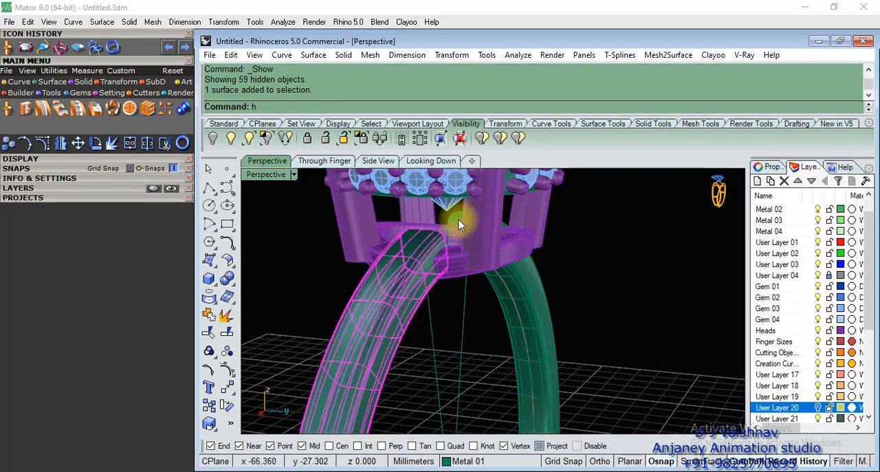
right_drag(445, 238, 492, 229)
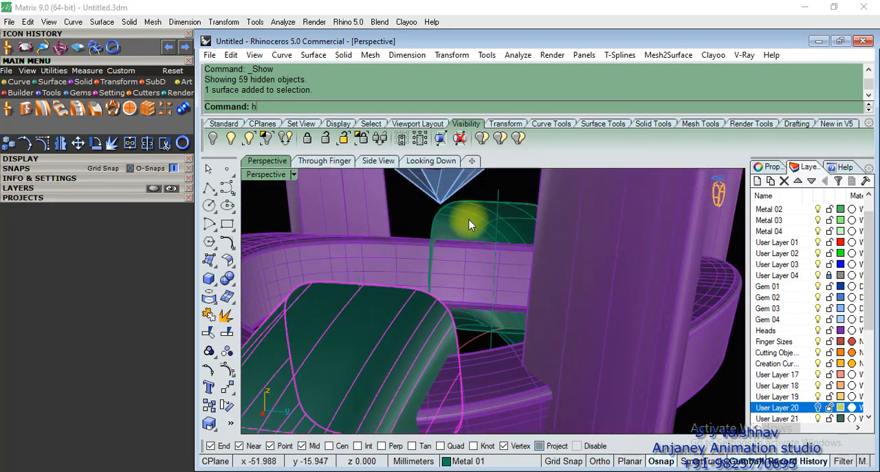
scroll(470, 224, down, 8)
right_drag(604, 319, 460, 212)
scroll(460, 212, down, 5)
right_drag(475, 281, 540, 371)
shift+click(527, 310)
scroll(527, 310, up, 4)
scroll(525, 293, down, 5)
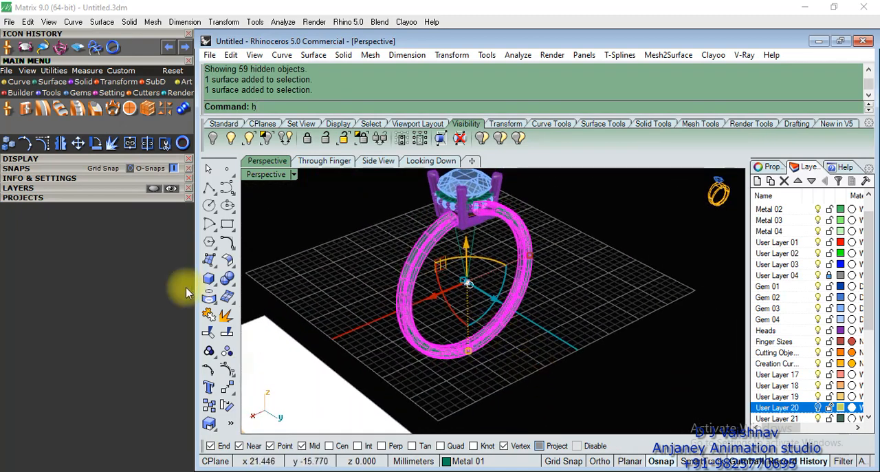
click(209, 315)
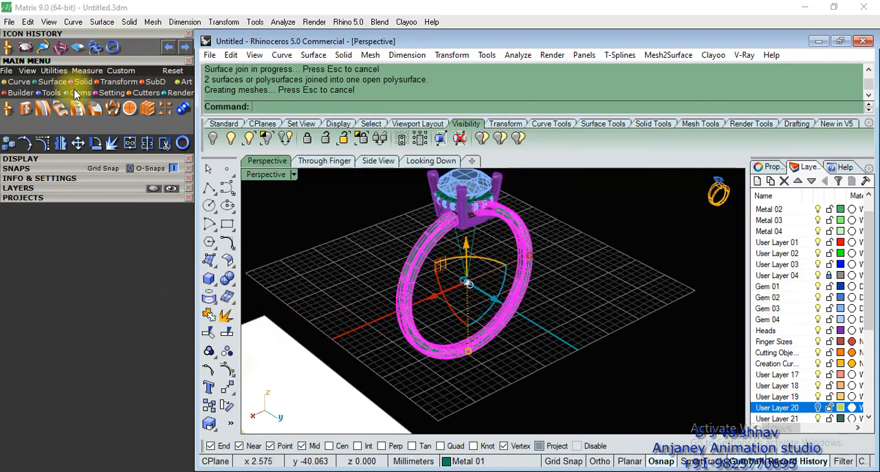
click(53, 93)
click(20, 93)
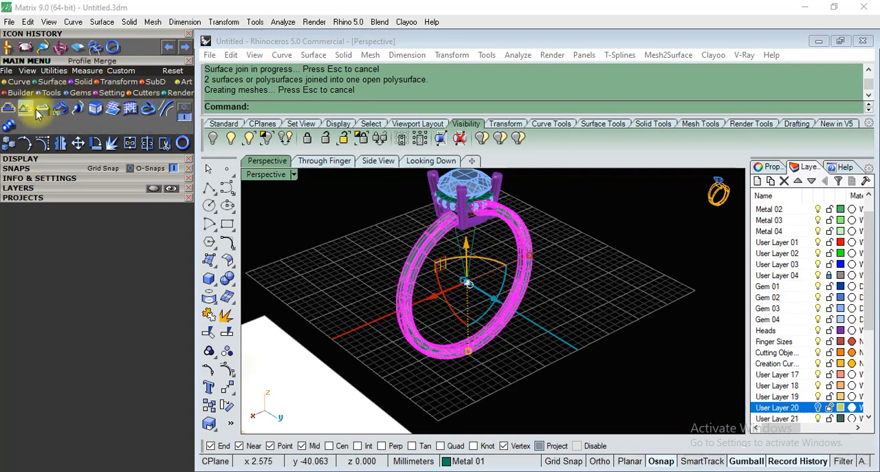
click(42, 109)
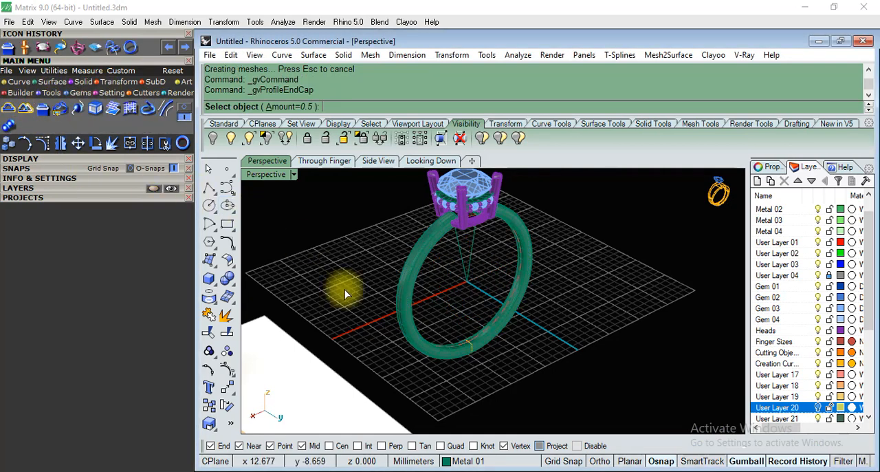
scroll(483, 219, up, 10)
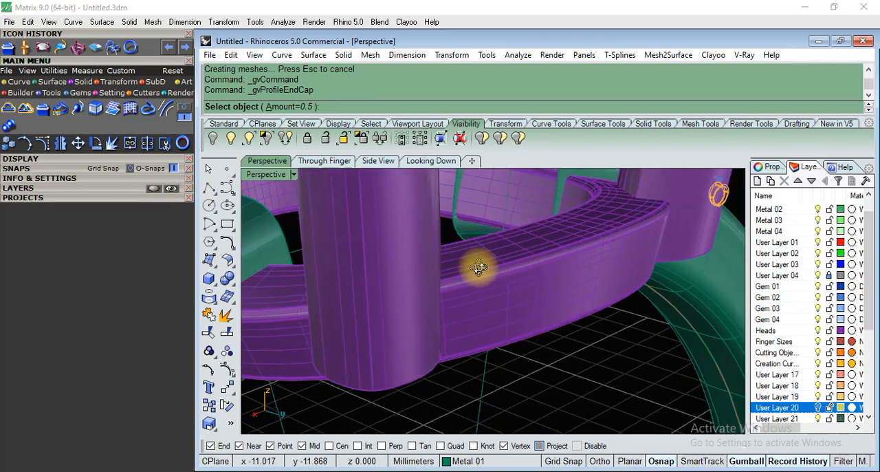
scroll(466, 271, down, 8)
Cap the open ends of the joined shank and check the closed ends beneath the head.
click(431, 221)
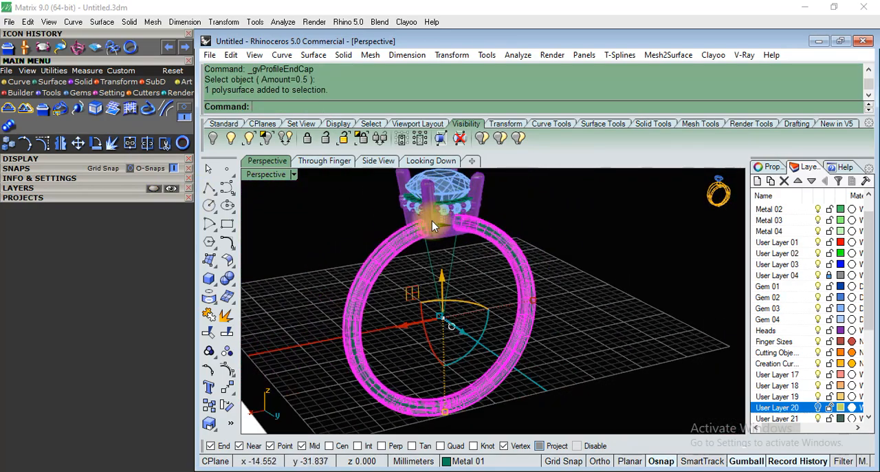
key(Return)
scroll(453, 220, up, 6)
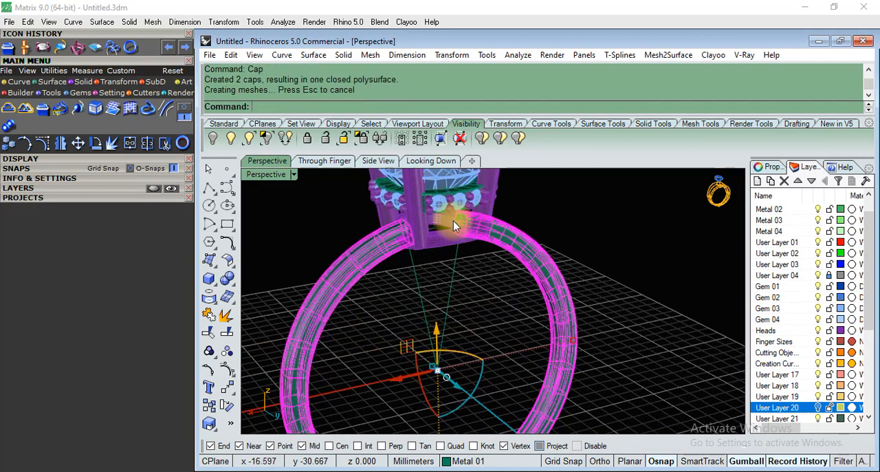
right_drag(486, 272, 519, 258)
click(492, 298)
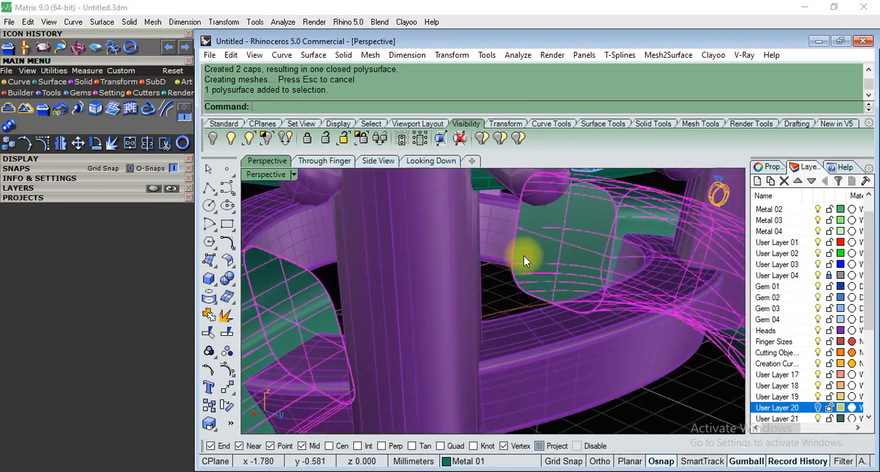
scroll(494, 255, down, 8)
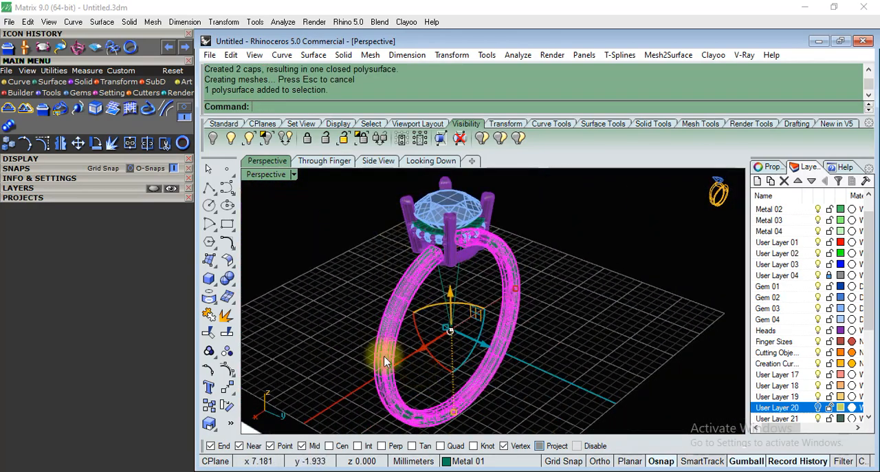
Measure the shank's width at its base in the Side View with a linear dimension and delete the dimension.
click(368, 162)
scroll(473, 286, up, 3)
scroll(341, 364, up, 5)
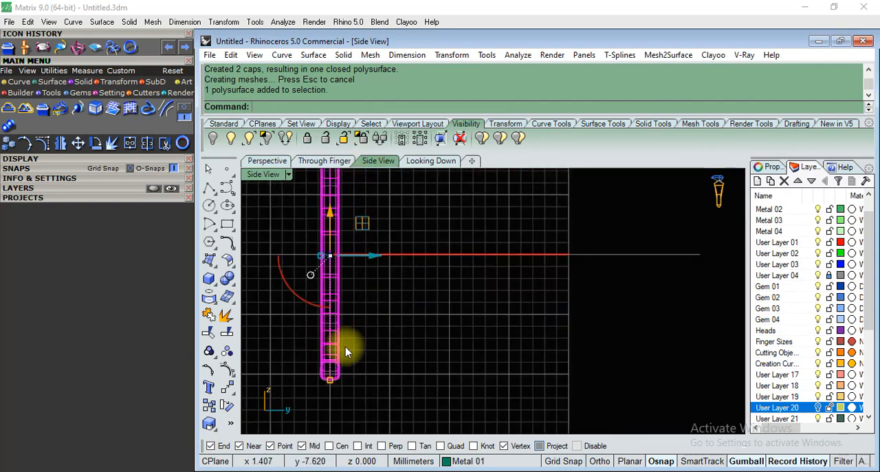
scroll(458, 310, down, 2)
scroll(461, 363, up, 3)
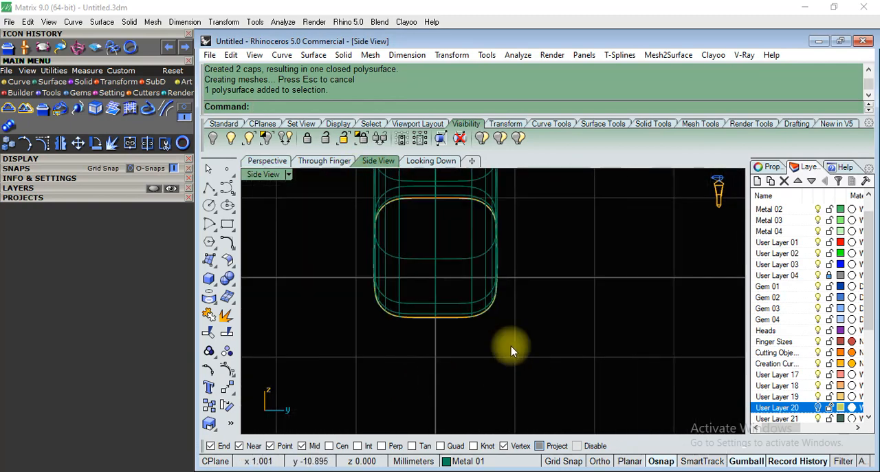
click(415, 54)
click(419, 66)
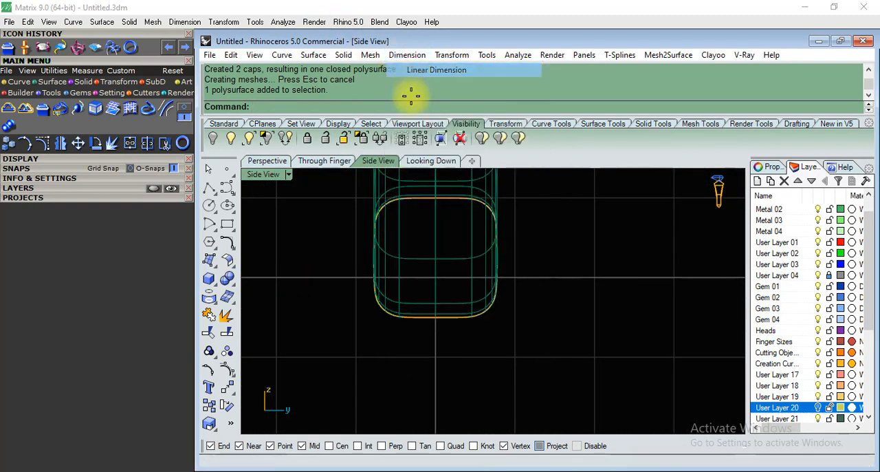
scroll(399, 336, up, 3)
scroll(398, 336, up, 1)
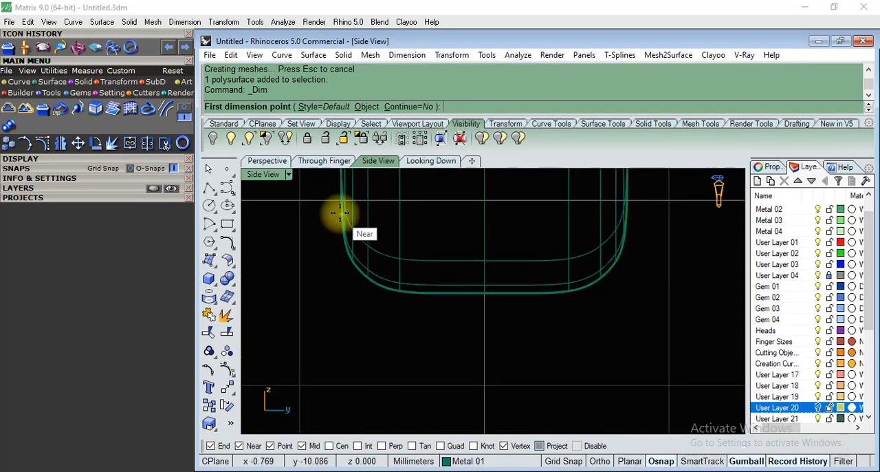
click(340, 214)
scroll(320, 320, down, 3)
click(476, 268)
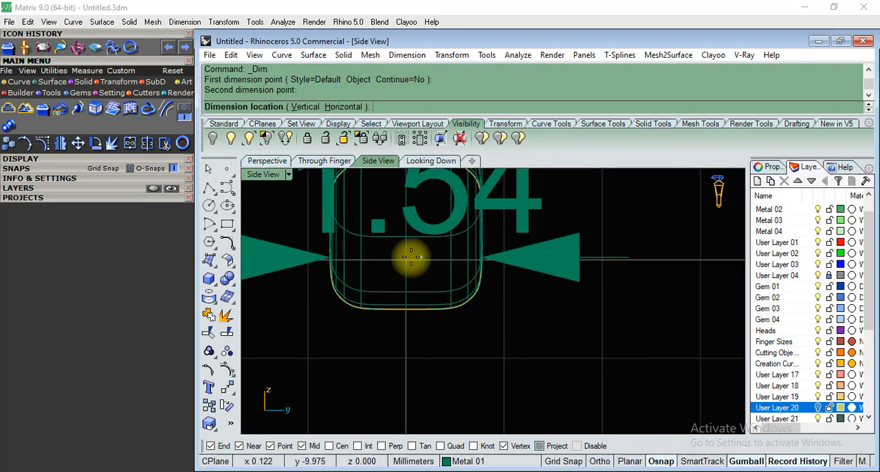
scroll(402, 275, down, 4)
click(412, 371)
click(468, 356)
key(Delete)
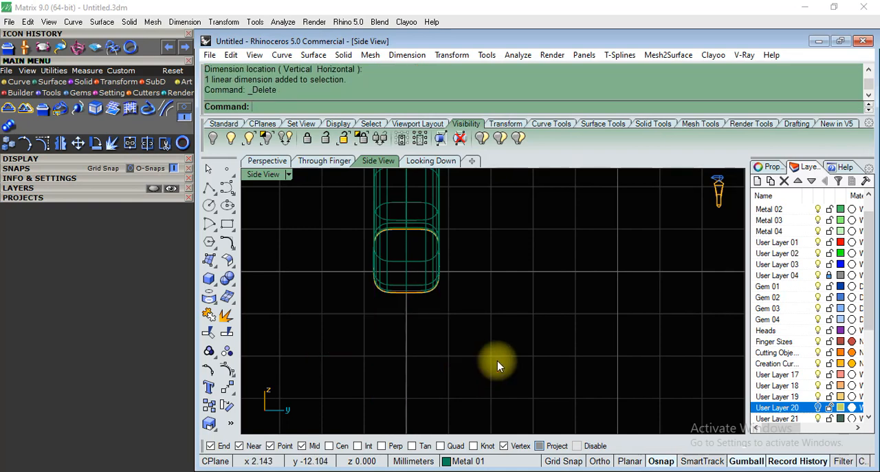
scroll(497, 361, down, 4)
Extract a U-direction isocurve along the middle of the shank's outer face, starting at its end beneath the head.
click(265, 161)
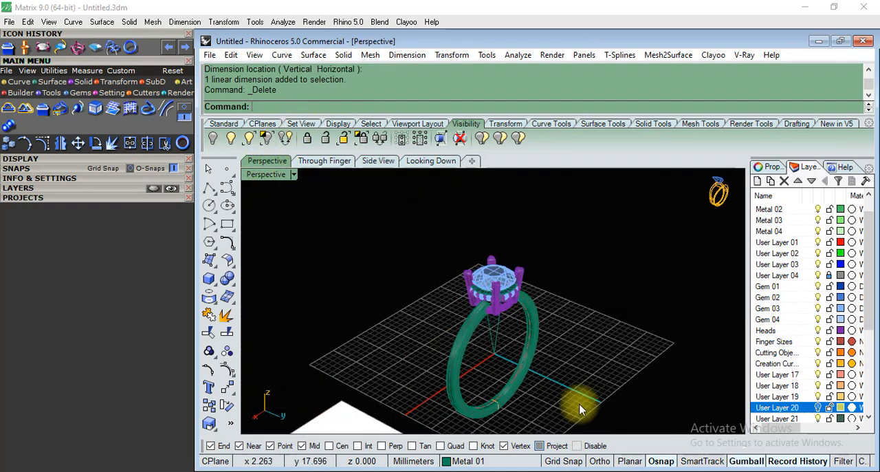
scroll(576, 362, up, 6)
scroll(477, 328, up, 4)
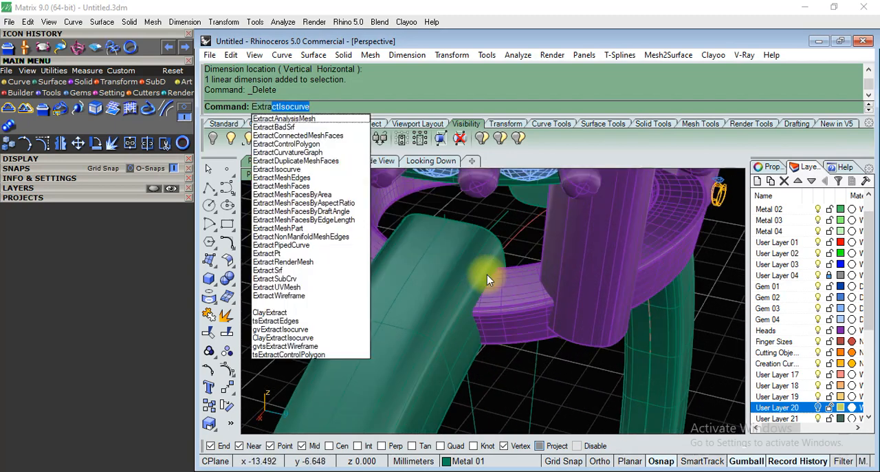
scroll(445, 222, up, 3)
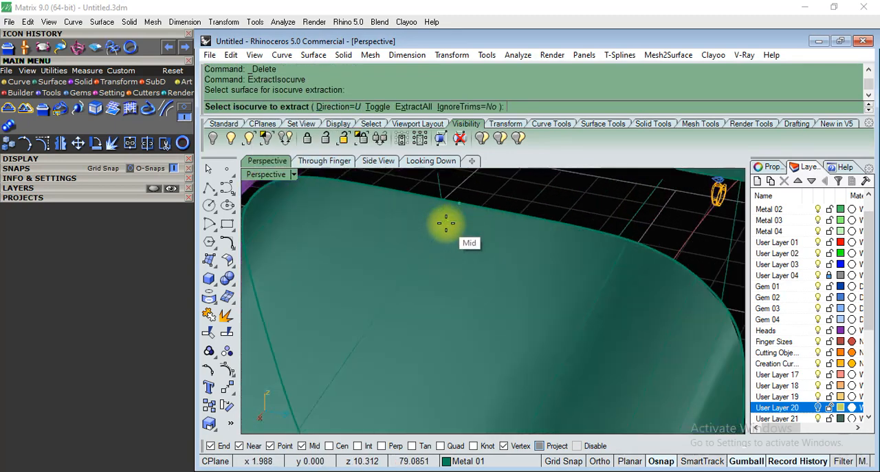
click(454, 210)
scroll(462, 199, down, 6)
right_drag(643, 266, 634, 328)
right_click(630, 322)
scroll(597, 297, down, 5)
right_drag(593, 296, 637, 267)
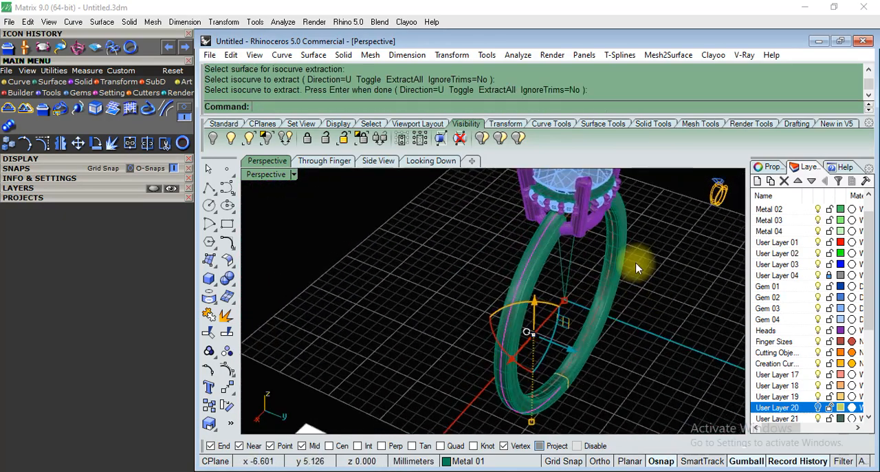
Start Gem on Curve and load the extracted shank isocurve as the path for a row of round gems.
scroll(565, 210, up, 8)
right_drag(548, 260, 557, 222)
scroll(431, 334, down, 5)
scroll(520, 258, up, 3)
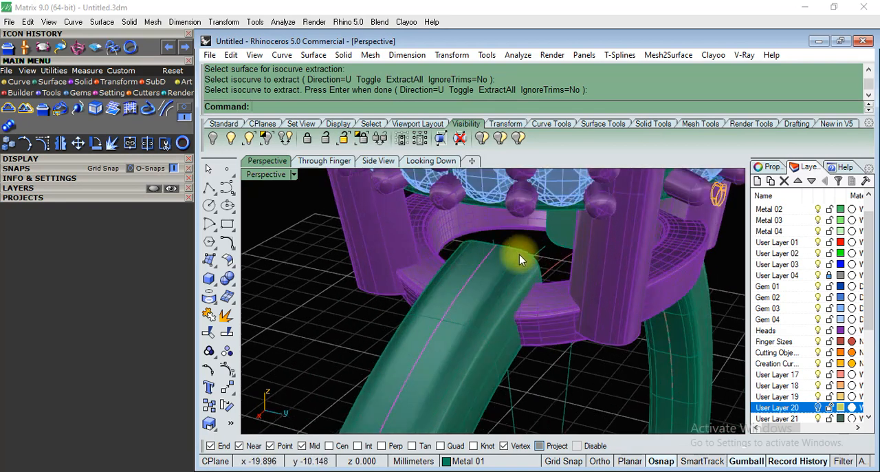
click(80, 93)
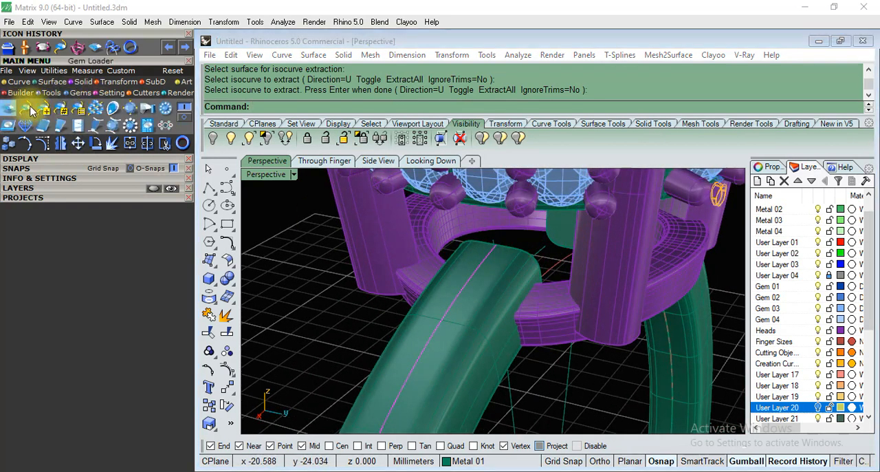
click(110, 109)
right_drag(369, 233, 373, 200)
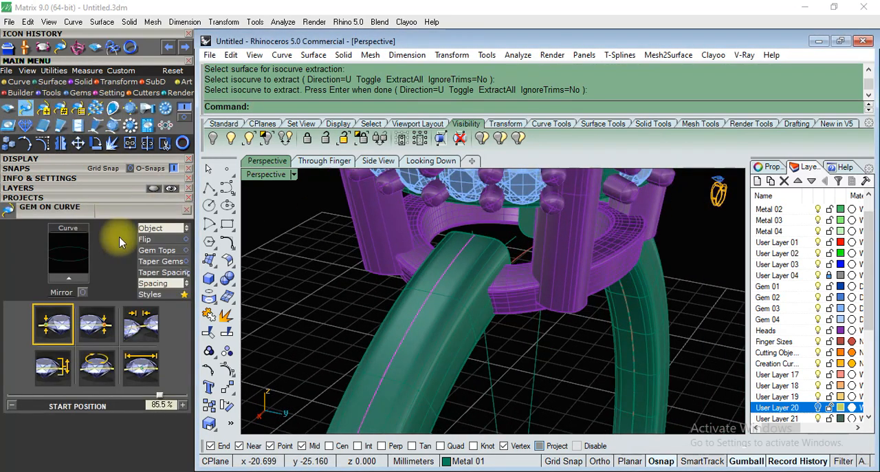
click(77, 277)
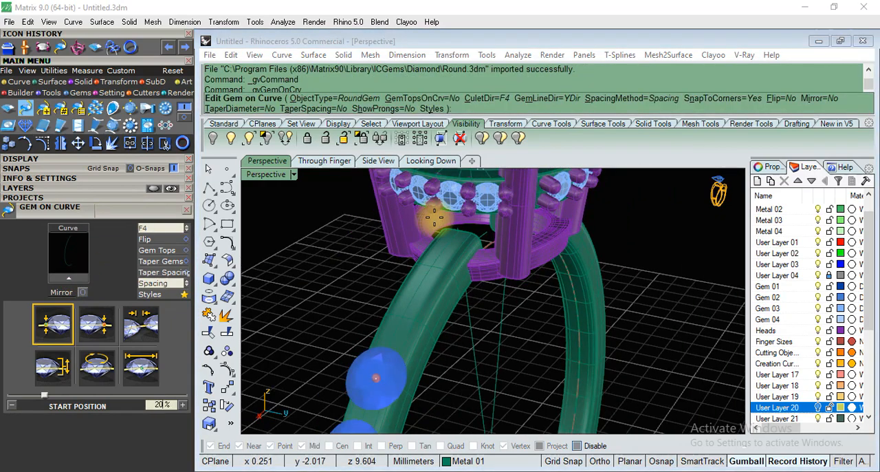
Adjust the gem row to an end position of about 92.7% near the head and a start position of about 45.7%.
drag(371, 342, 385, 222)
right_drag(385, 222, 349, 299)
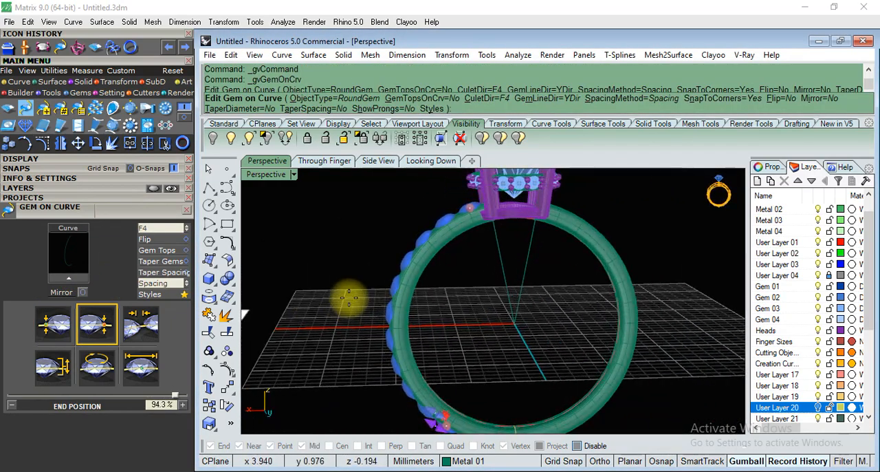
scroll(505, 236, up, 12)
right_drag(505, 266, 469, 257)
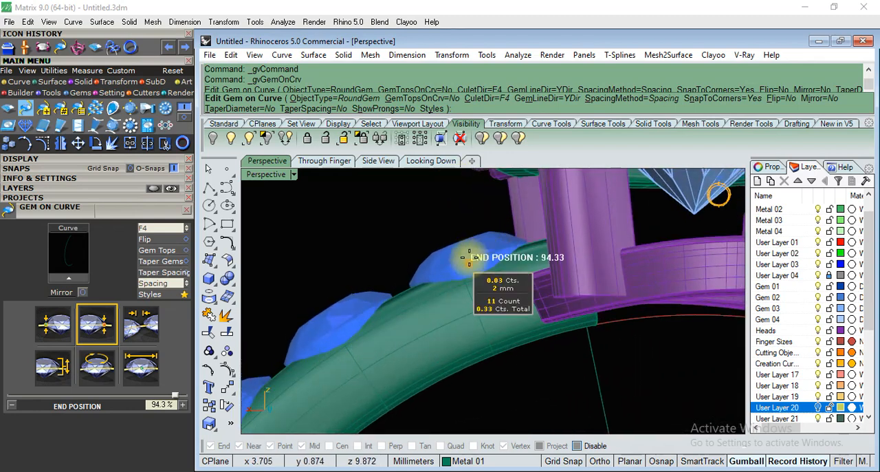
drag(460, 270, 452, 272)
scroll(436, 220, down, 10)
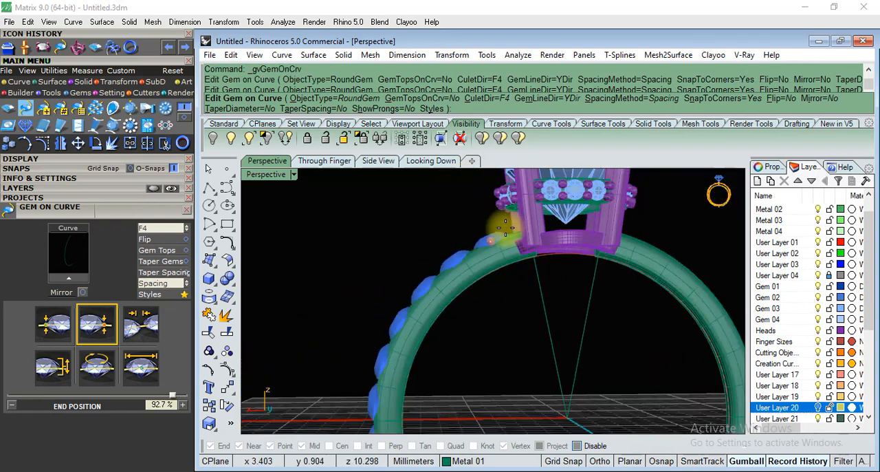
right_drag(430, 218, 443, 395)
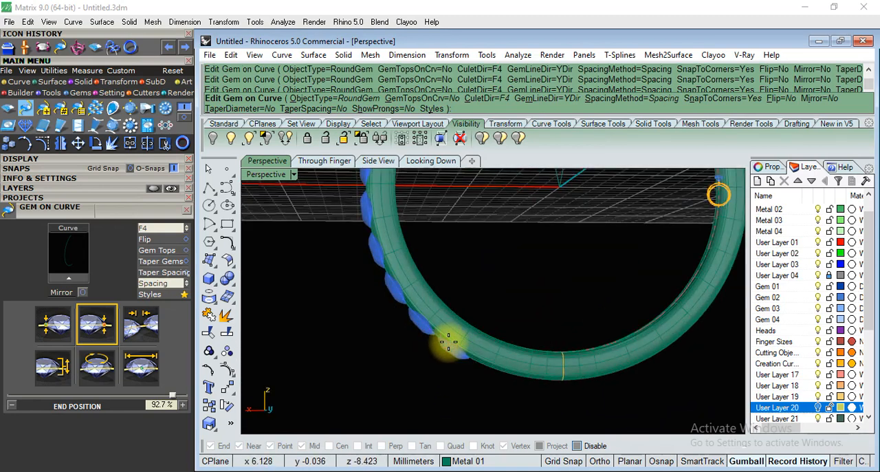
drag(447, 343, 372, 226)
scroll(406, 281, down, 8)
right_drag(406, 281, 499, 281)
scroll(499, 281, up, 2)
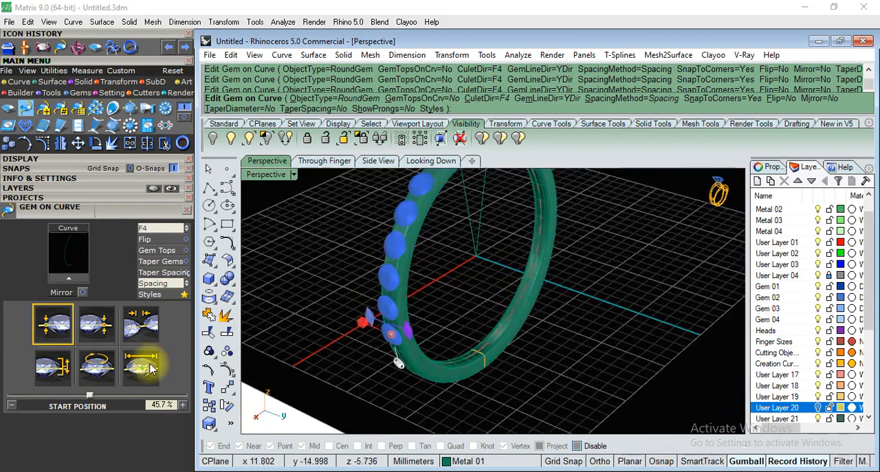
Set the gems' start size to 1 mm and extend the row's end position to about 93.5%.
click(152, 367)
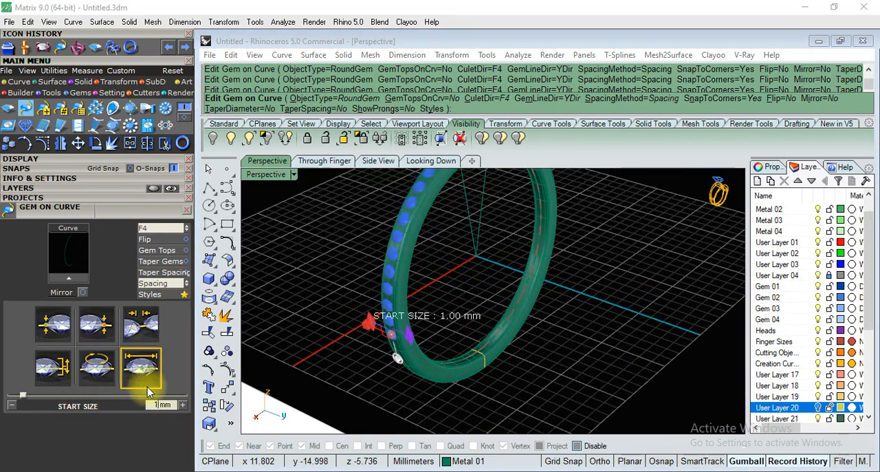
scroll(307, 383, down, 5)
scroll(378, 265, up, 15)
drag(435, 268, 438, 243)
scroll(501, 217, down, 10)
right_drag(562, 365, 530, 283)
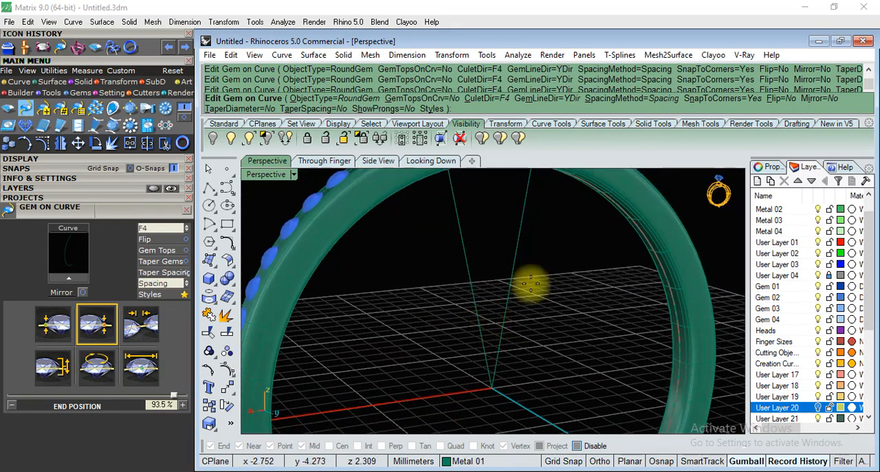
Move the gem row's lower end up the shank to a start position of about 49.7%.
scroll(530, 283, down, 7)
right_drag(428, 310, 412, 298)
scroll(409, 318, up, 6)
scroll(385, 363, up, 6)
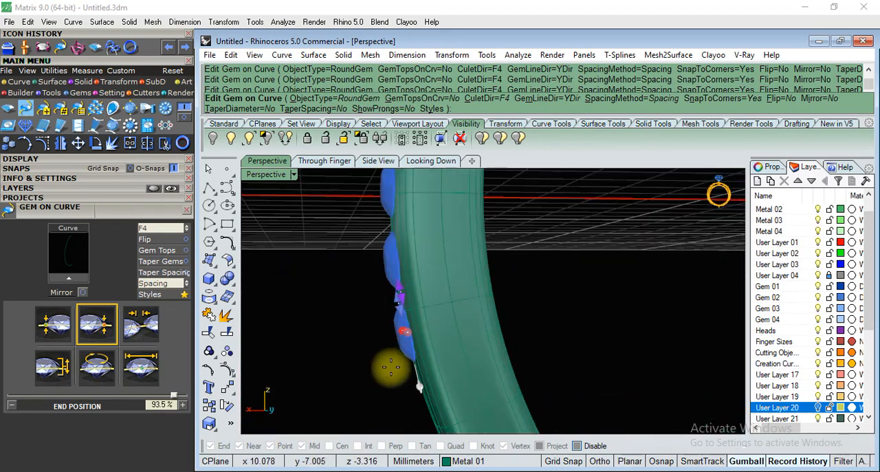
drag(403, 330, 389, 389)
scroll(438, 244, down, 8)
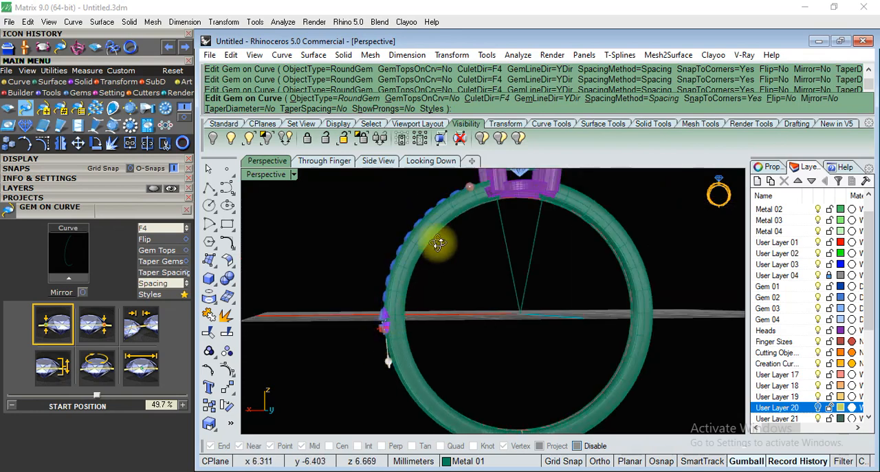
Turn on Gem Tops so the gem row's tops sit on the shank curve.
right_drag(438, 243, 497, 309)
scroll(534, 246, up, 8)
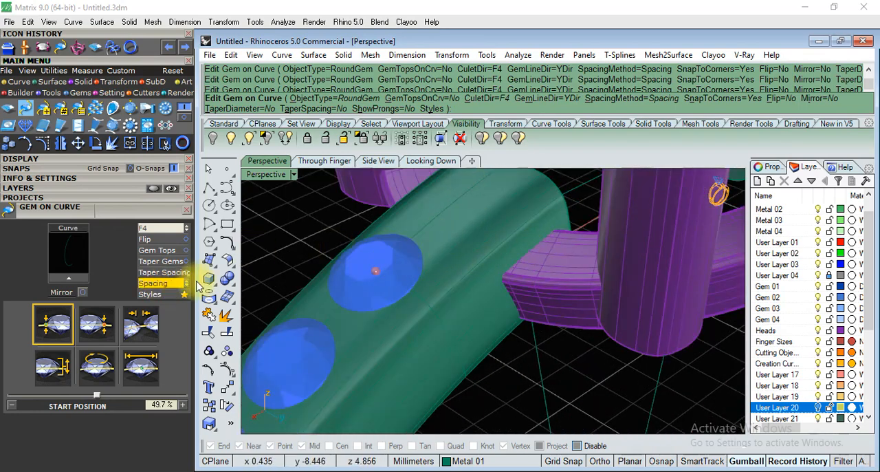
click(180, 250)
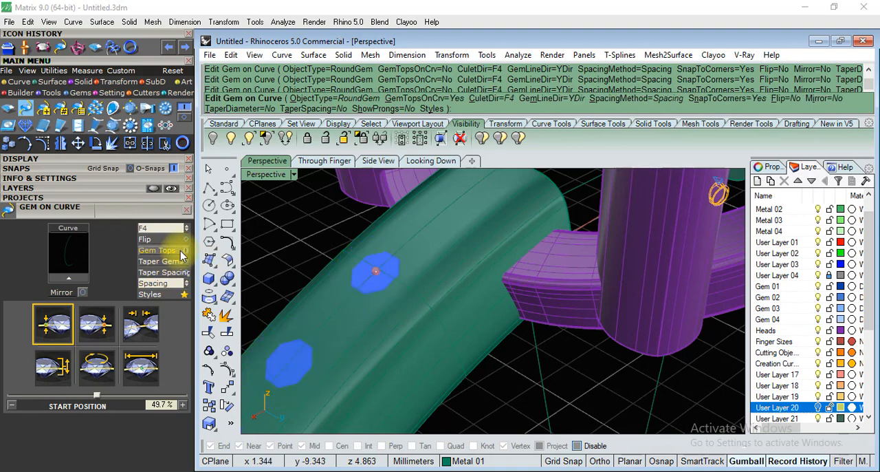
scroll(461, 190, down, 8)
right_drag(447, 260, 484, 283)
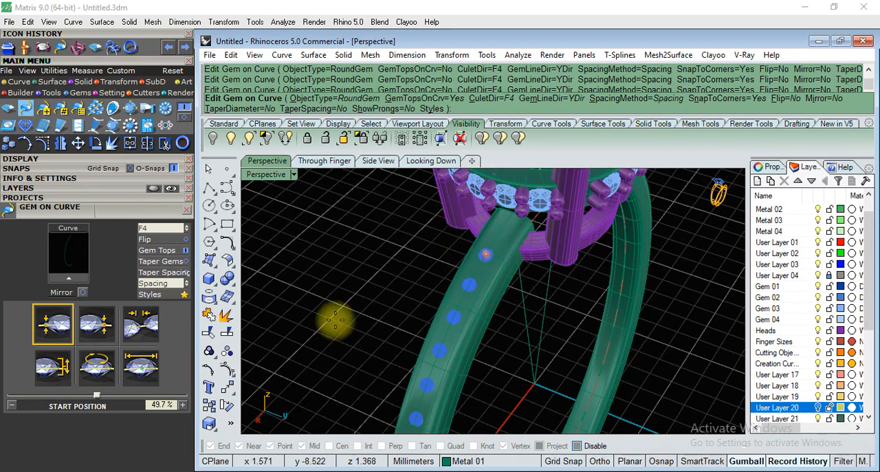
Set the gem direction to Object using the shank surface, create the gem row and close Gem on Curve.
click(185, 229)
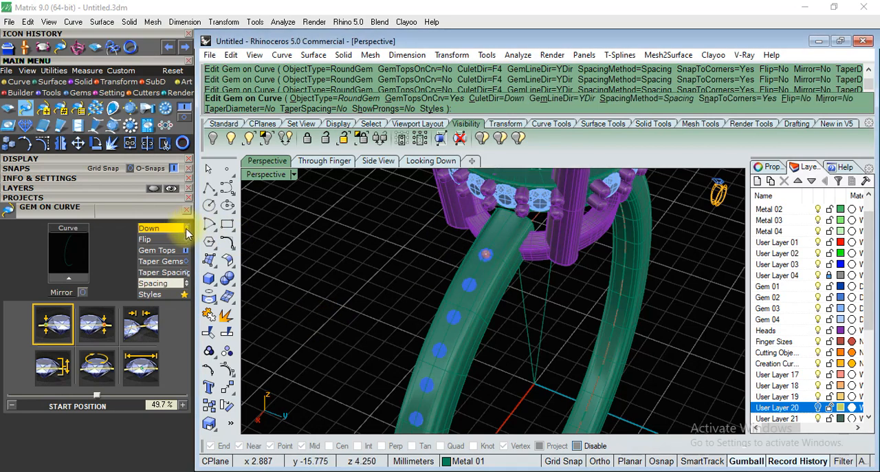
click(187, 230)
scroll(485, 247, up, 5)
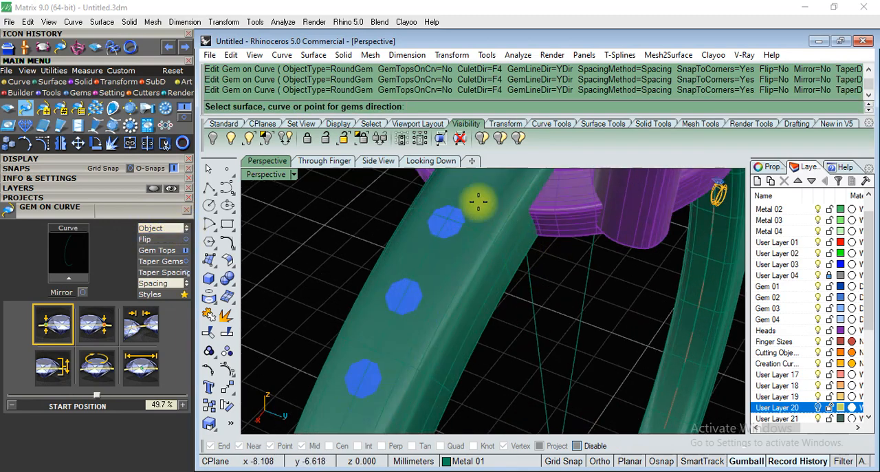
click(491, 219)
click(505, 230)
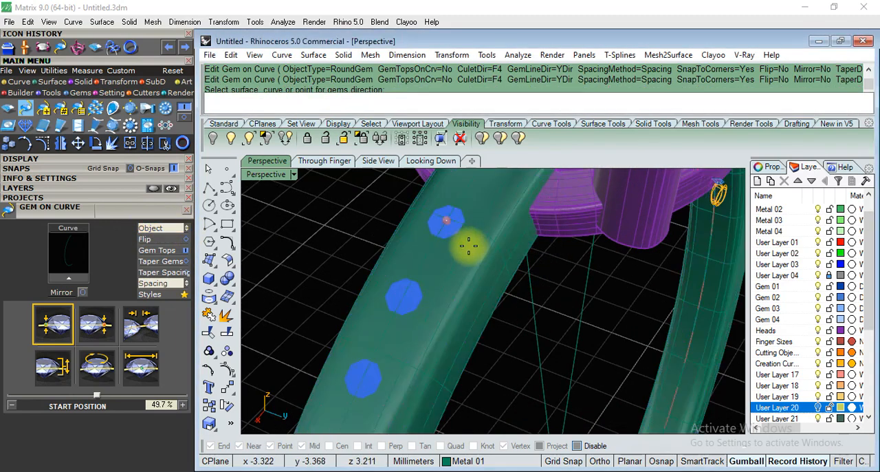
scroll(492, 292, down, 3)
key(Return)
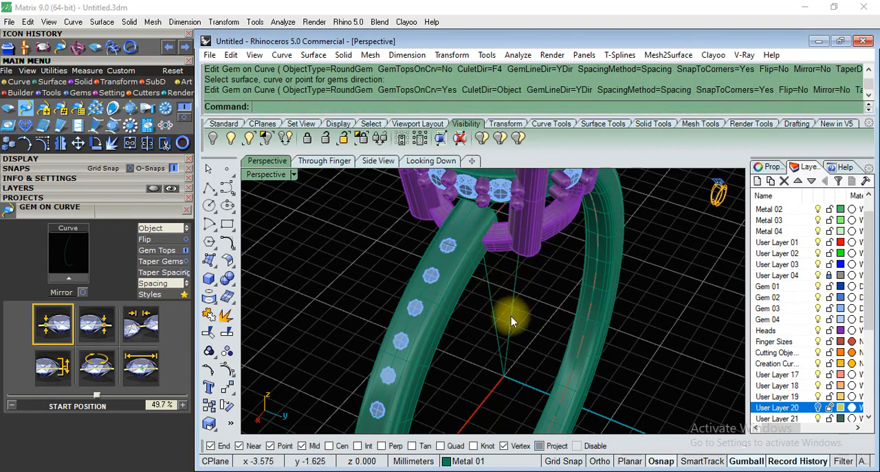
scroll(493, 282, down, 4)
click(190, 211)
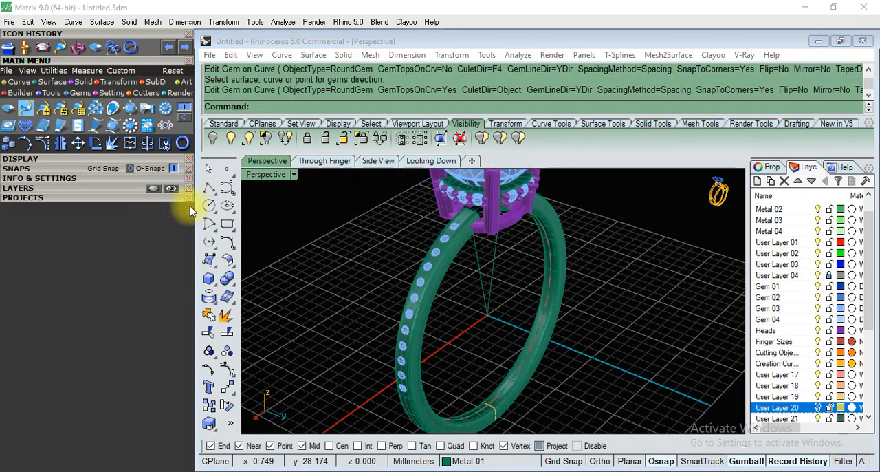
Start a Micro Prong Cutter and load the gem row on the shank as its gems.
scroll(479, 253, up, 5)
scroll(385, 209, down, 5)
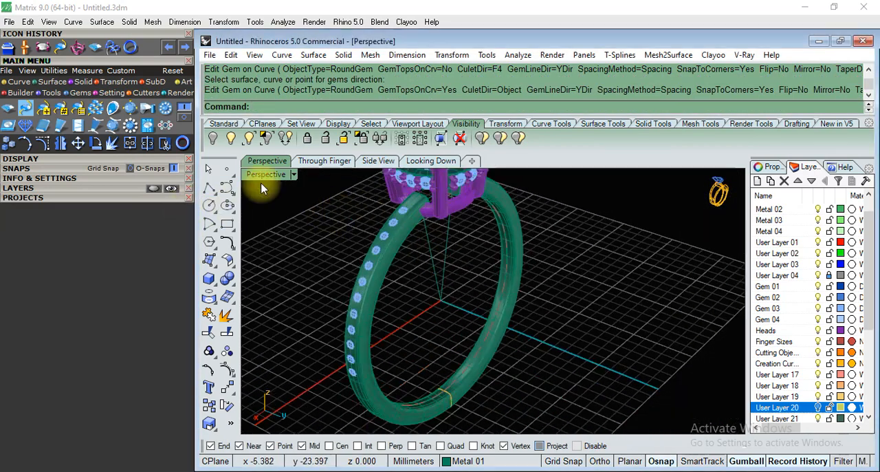
click(112, 93)
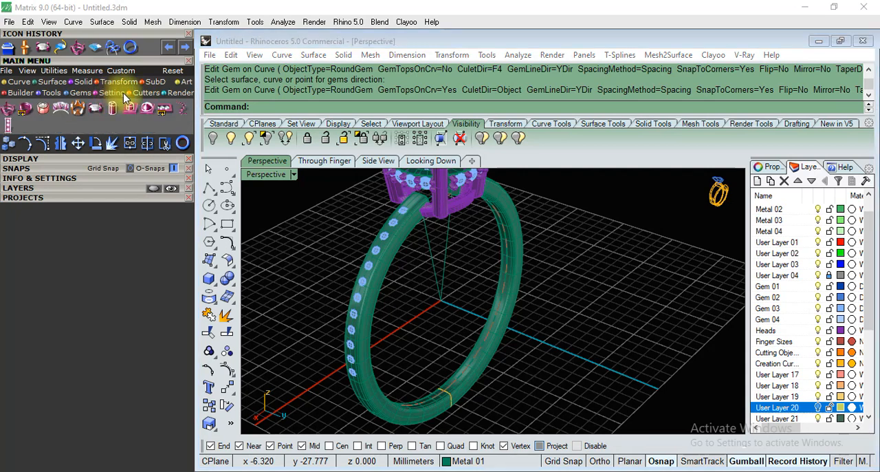
click(146, 93)
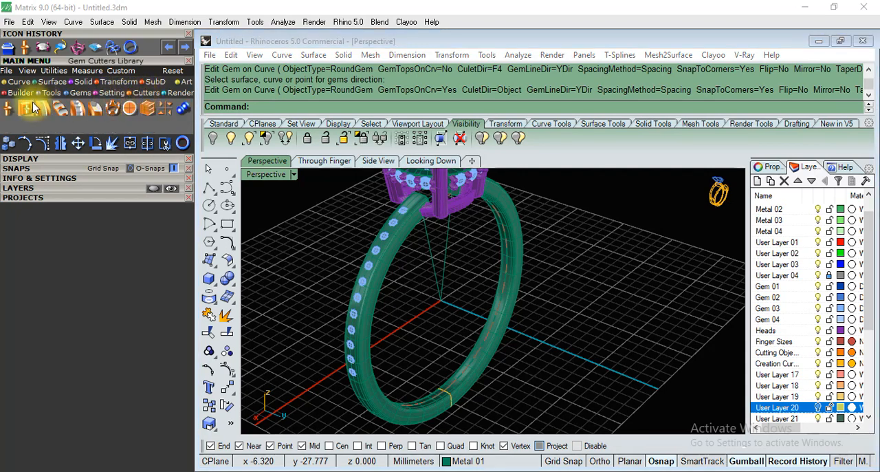
click(67, 109)
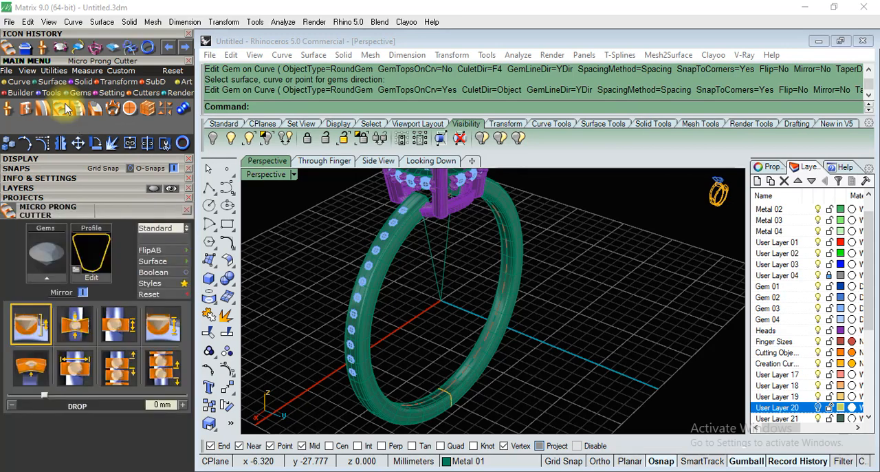
scroll(418, 204, up, 3)
scroll(418, 204, up, 3)
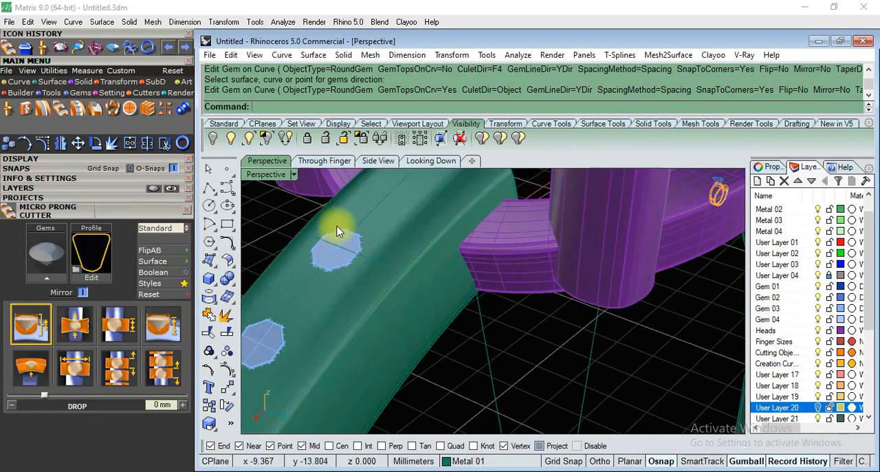
click(336, 253)
click(383, 309)
scroll(418, 240, down, 5)
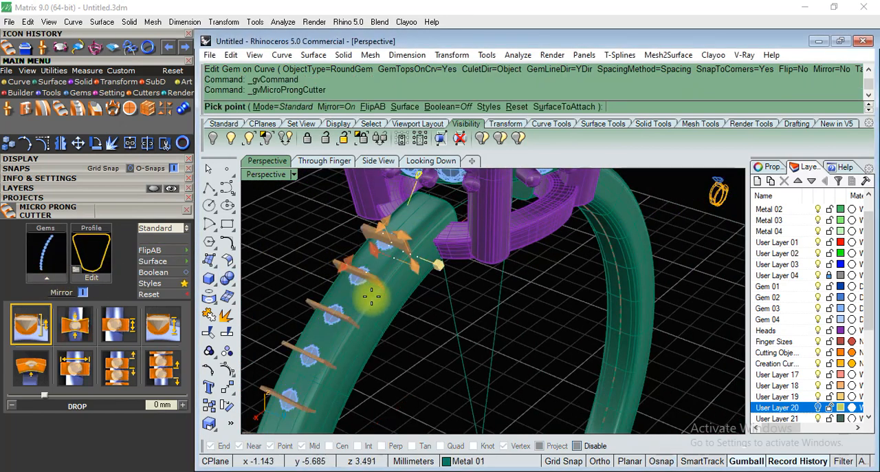
Set the micro prong cutter mode to Basic.
scroll(370, 303, up, 3)
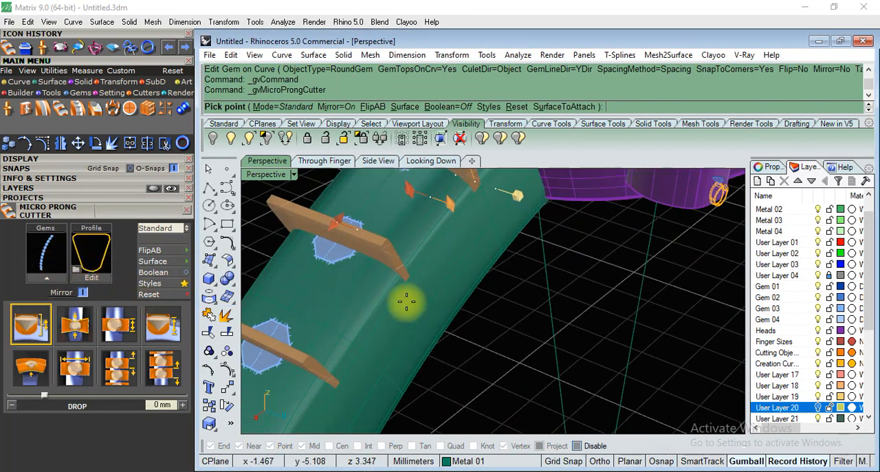
scroll(404, 306, down, 5)
scroll(375, 261, down, 1)
scroll(375, 261, up, 2)
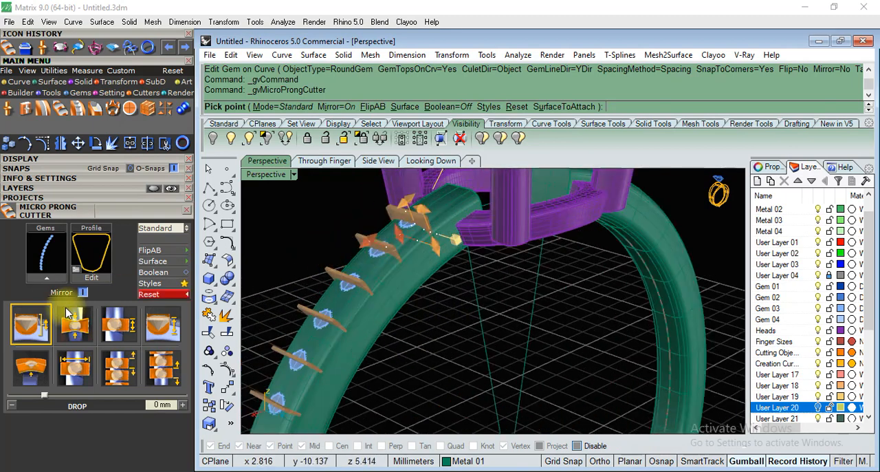
scroll(463, 371, down, 3)
scroll(408, 328, up, 6)
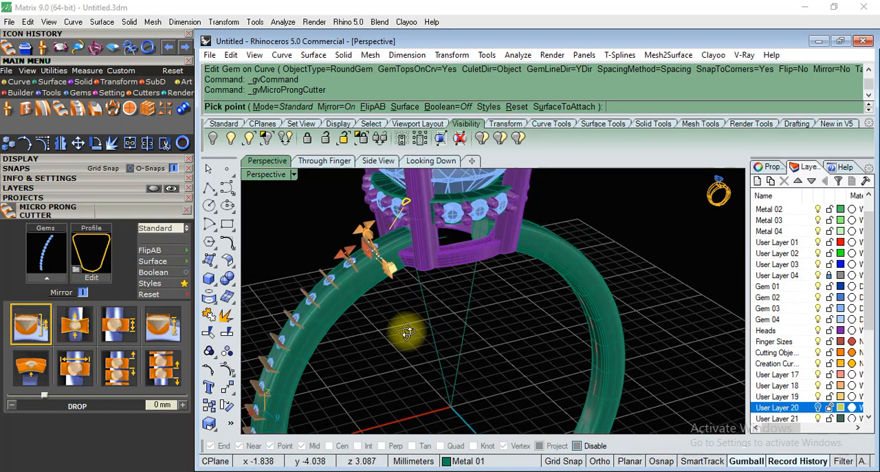
click(189, 234)
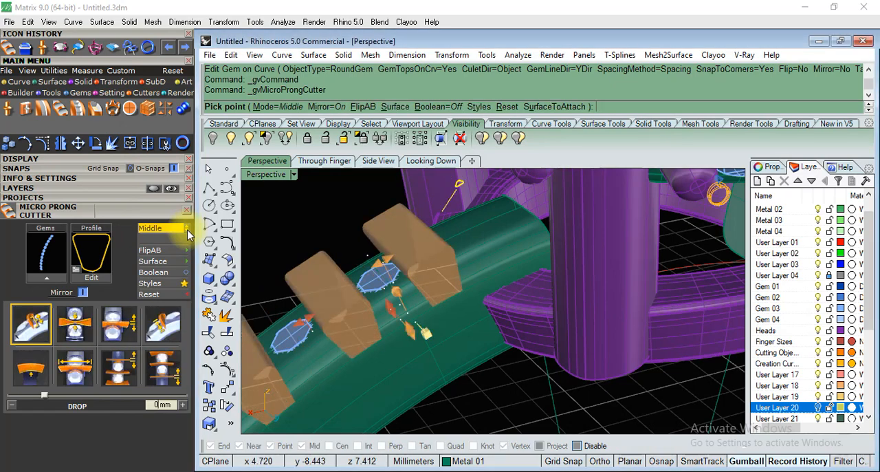
click(189, 235)
Adjust the cutter between the shank gems to a width adjustment of about 0.3 mm.
scroll(393, 255, up, 4)
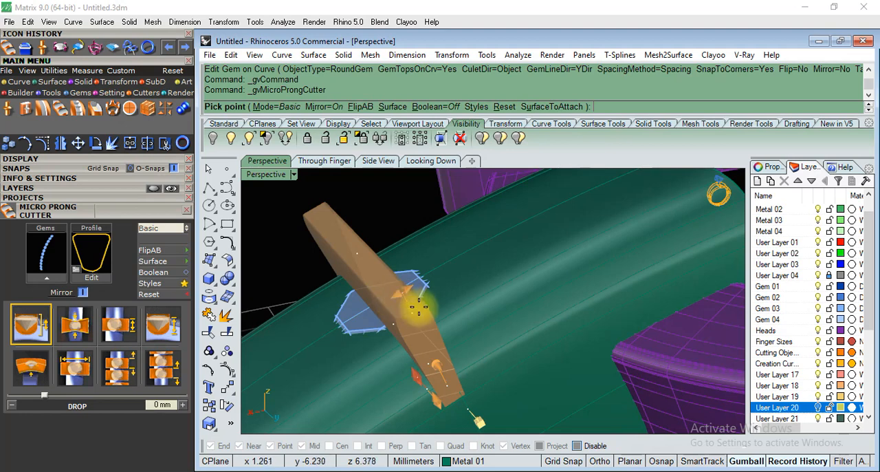
click(405, 291)
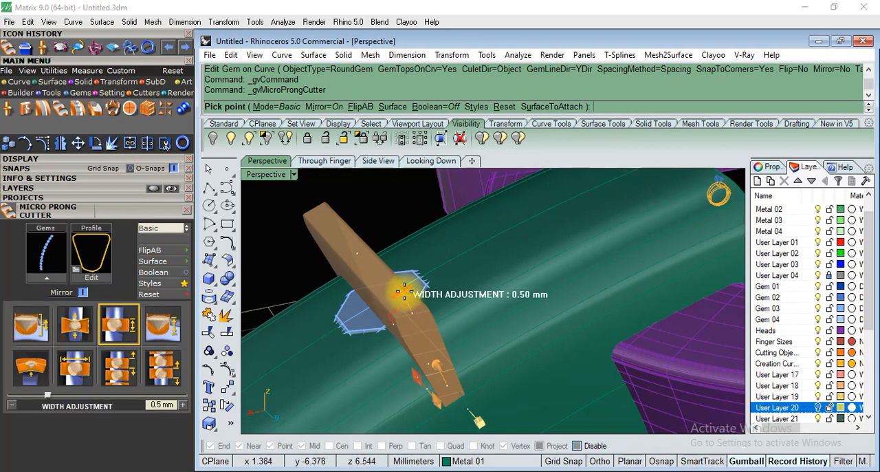
click(418, 282)
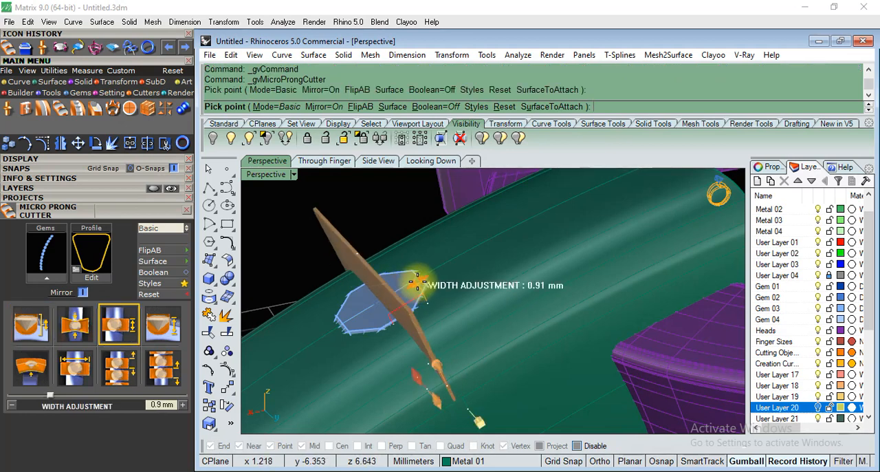
click(393, 297)
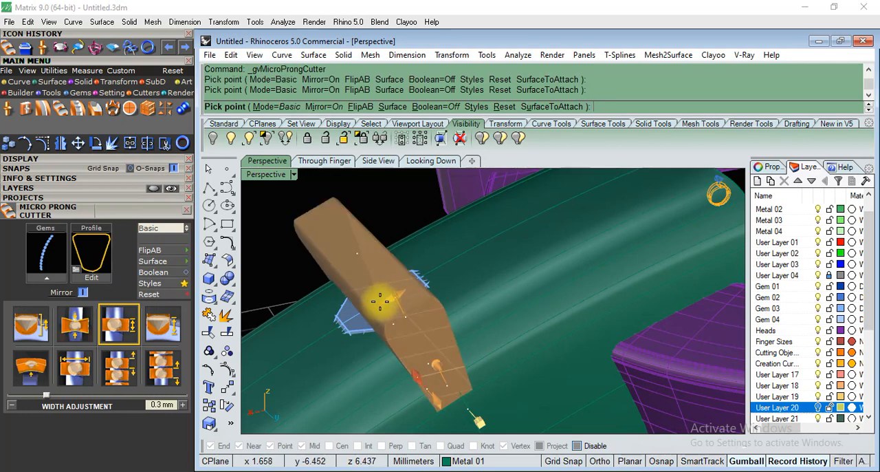
click(378, 303)
scroll(385, 292, down, 4)
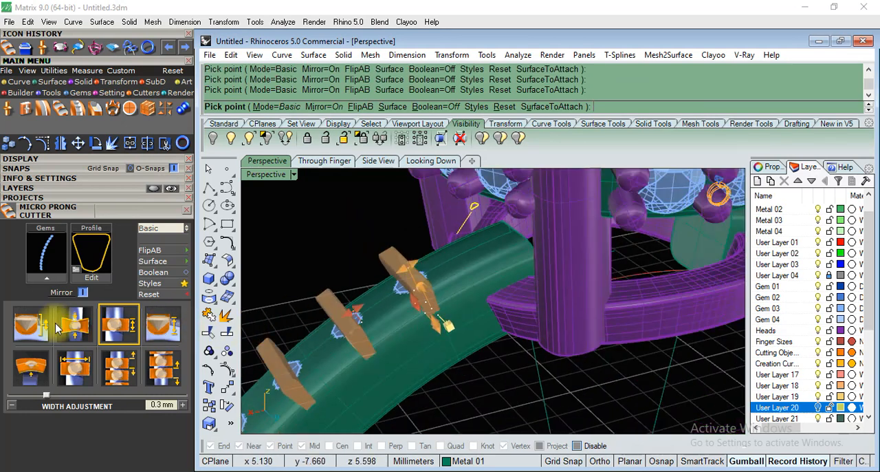
Move the Micro Prong Cutter settings beside the model and lower the cutters to a drop of about -0.2 mm.
drag(88, 210, 673, 61)
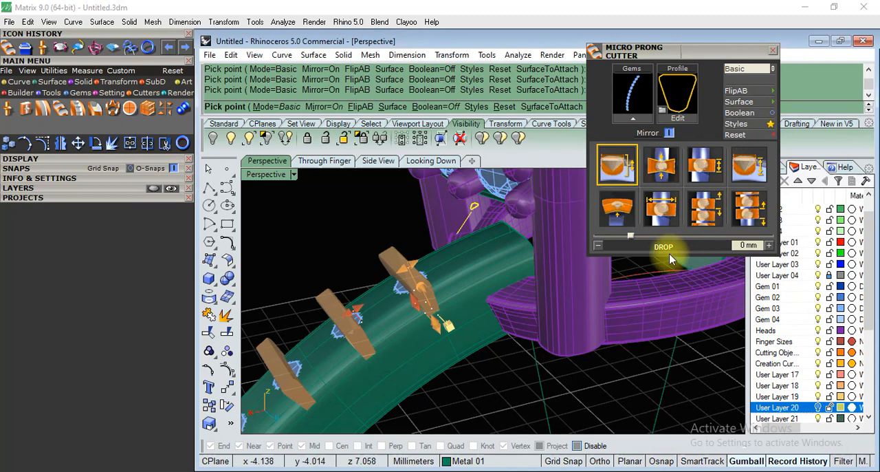
right_drag(430, 310, 404, 297)
scroll(408, 192, up, 10)
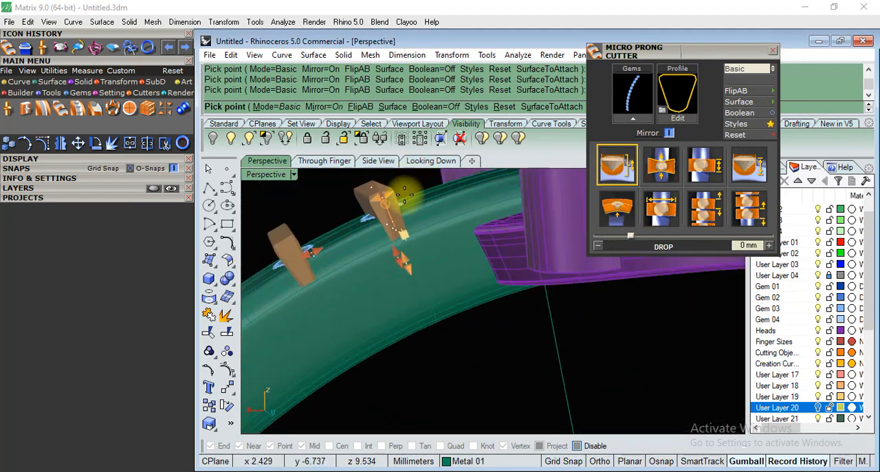
scroll(425, 219, down, 5)
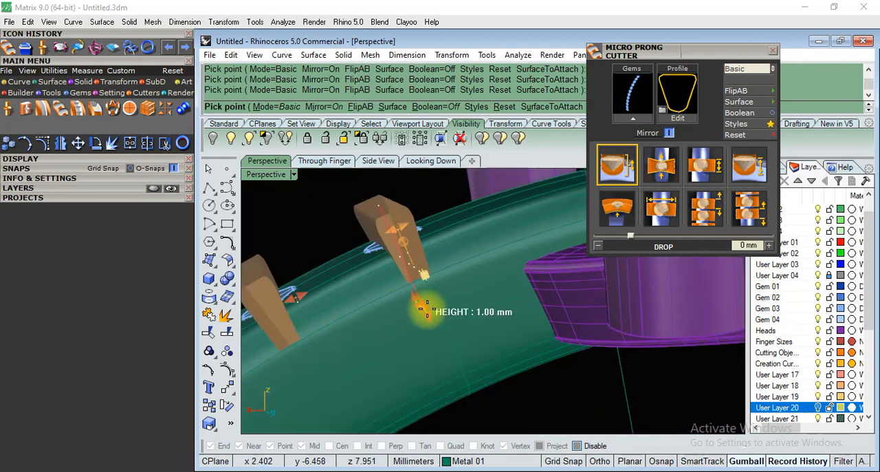
click(414, 301)
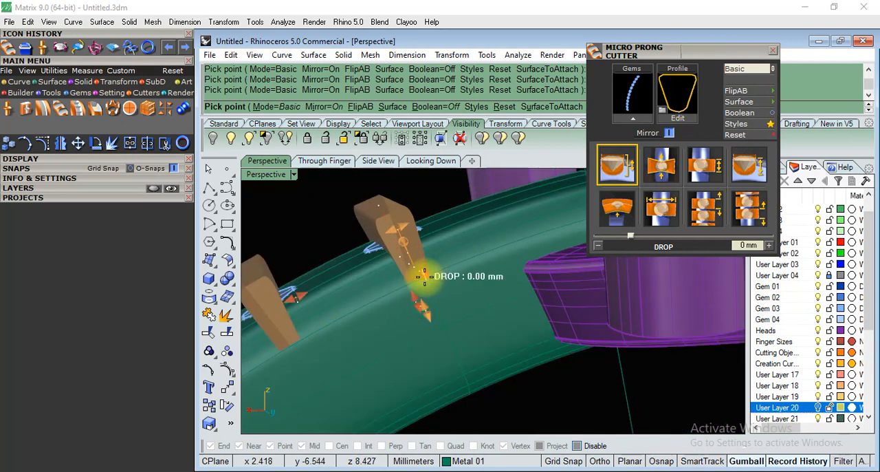
drag(423, 275, 429, 285)
right_drag(473, 289, 619, 236)
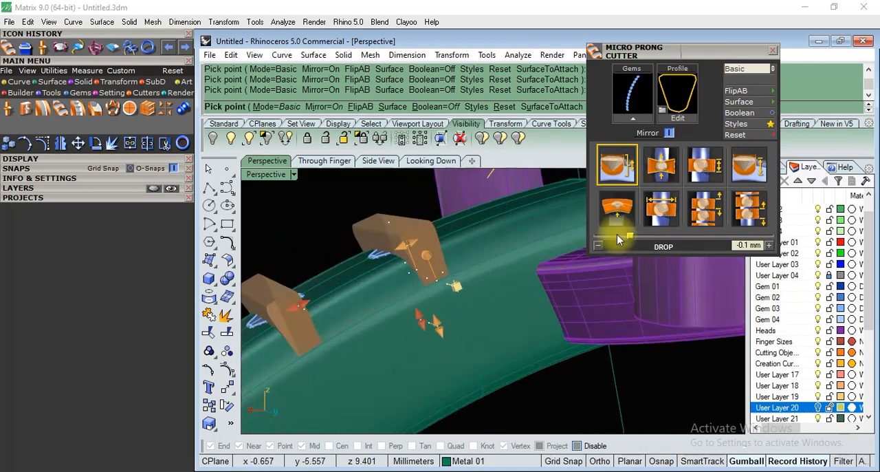
drag(454, 287, 459, 290)
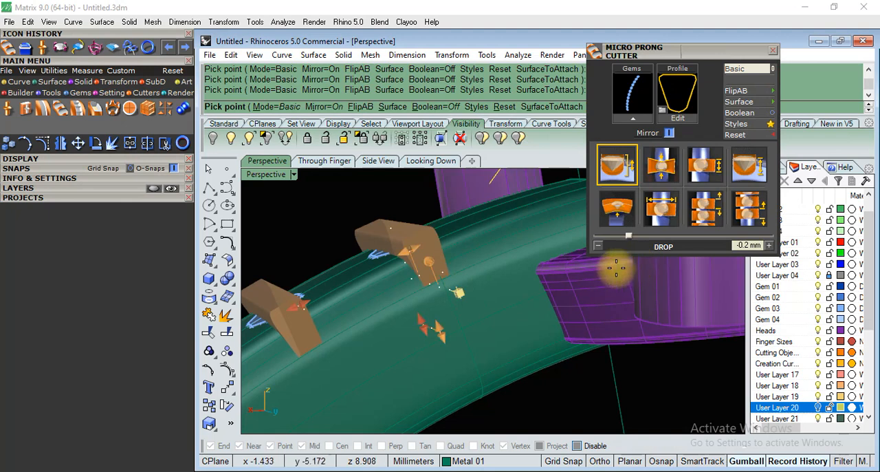
drag(626, 238, 629, 236)
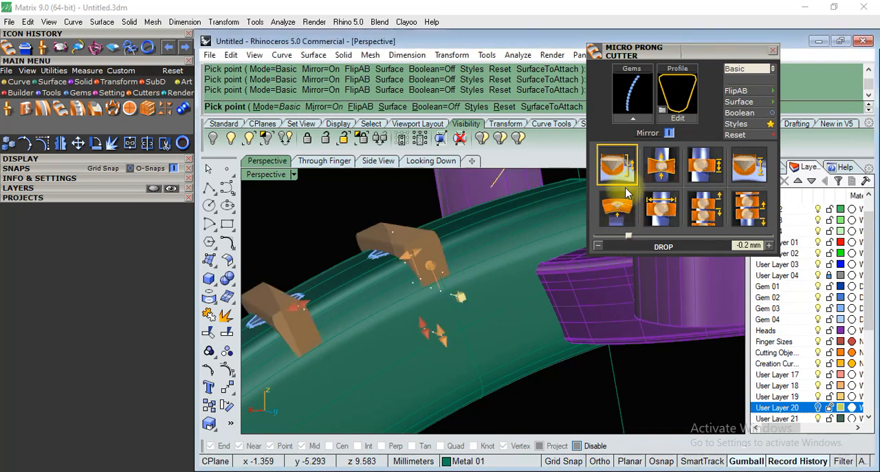
Set the cutters' middle width to 1.3 mm and fine-tune their width adjustment.
click(653, 172)
mouse_move(605, 239)
mouse_down()
mouse_move(614, 237)
mouse_move(606, 238)
mouse_up()
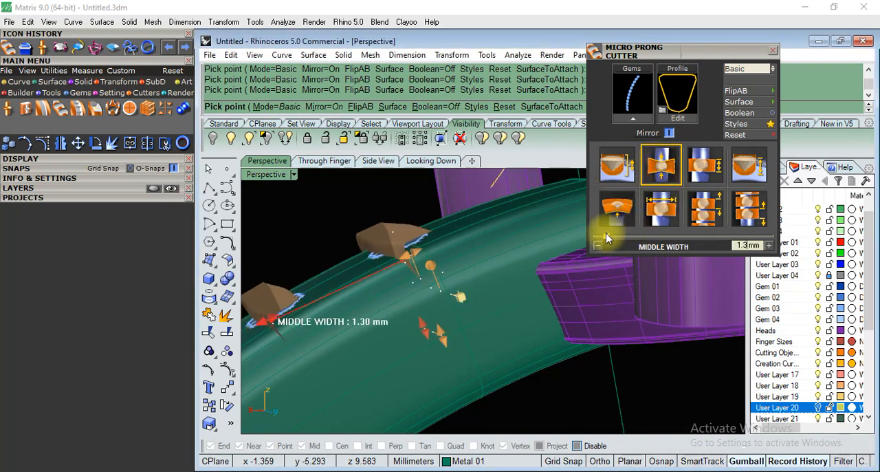
click(701, 162)
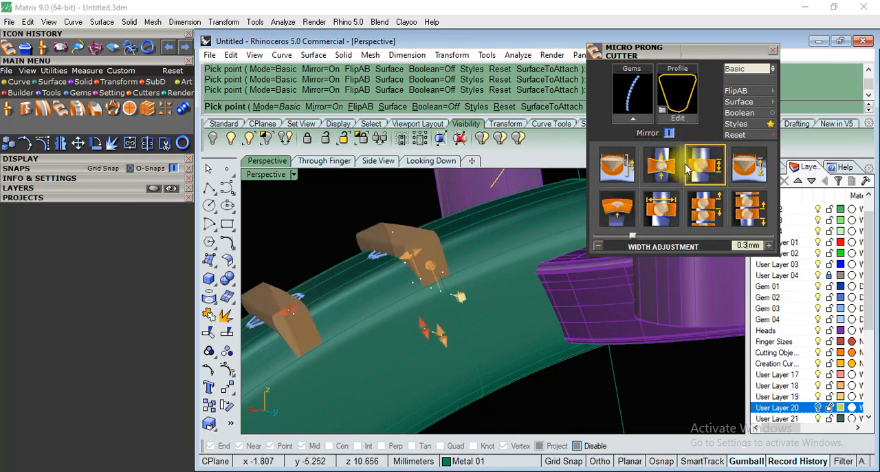
drag(632, 237, 634, 240)
Set the cutters' height to 1.1 mm and extend their length to 3.2 mm across the shank.
click(749, 161)
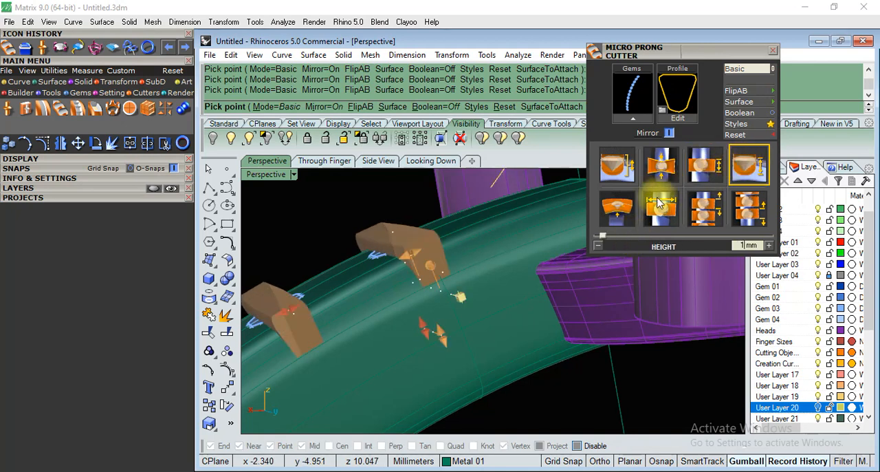
drag(603, 237, 604, 234)
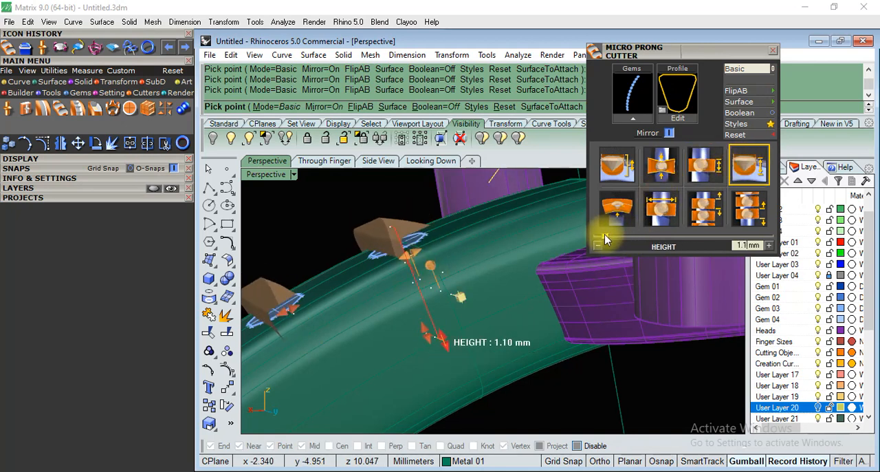
click(630, 215)
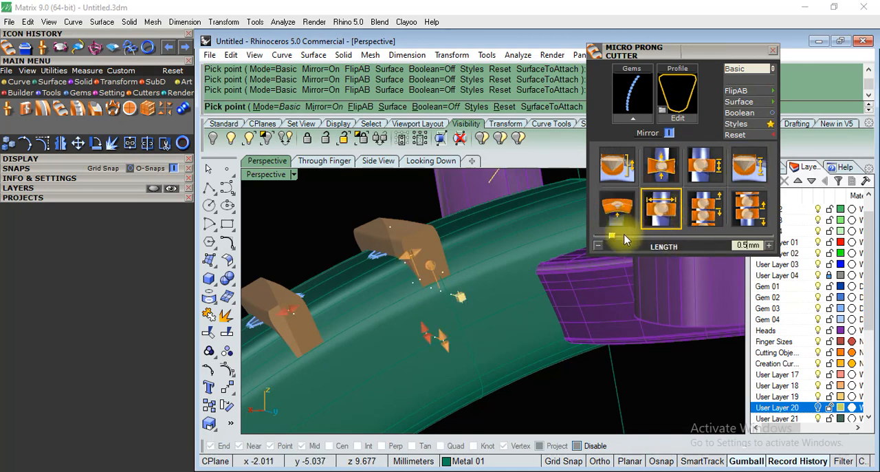
drag(612, 240, 658, 239)
scroll(477, 212, down, 7)
right_drag(500, 243, 521, 309)
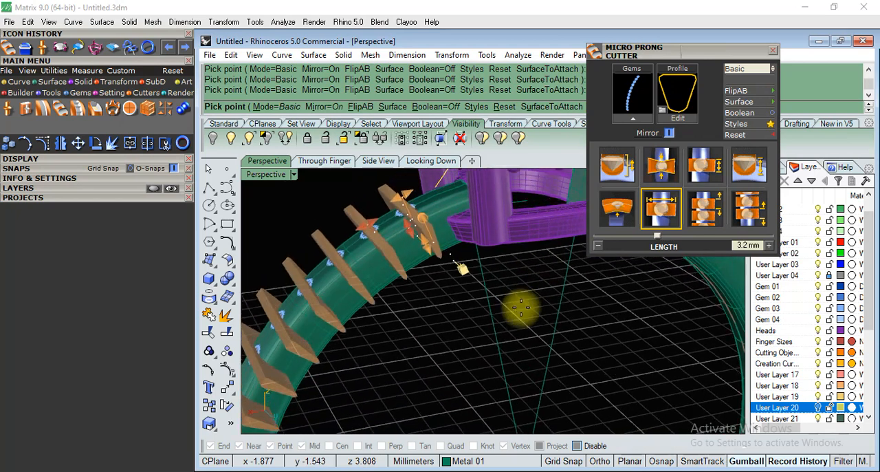
Try a start value of 0.3 on the cutter row and return it to 0.
click(704, 208)
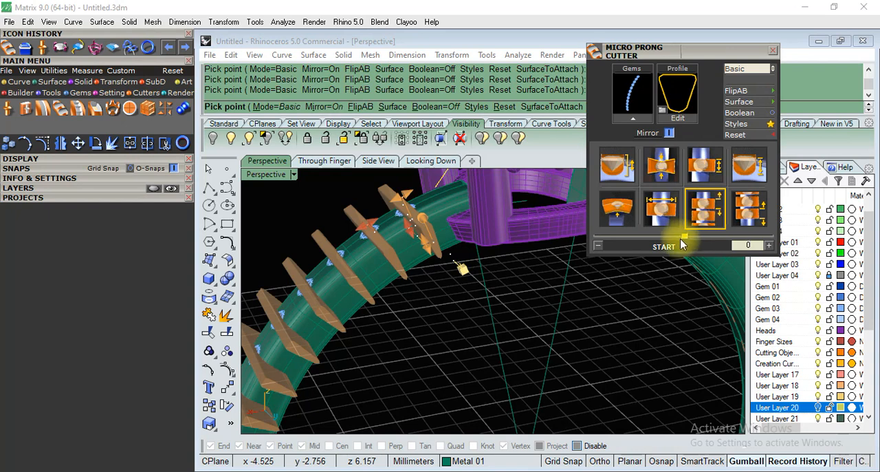
drag(679, 241, 687, 239)
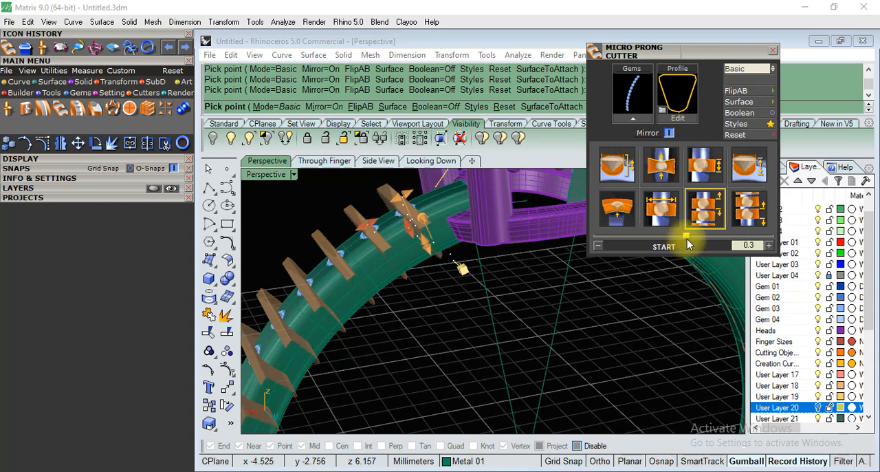
scroll(431, 224, up, 2)
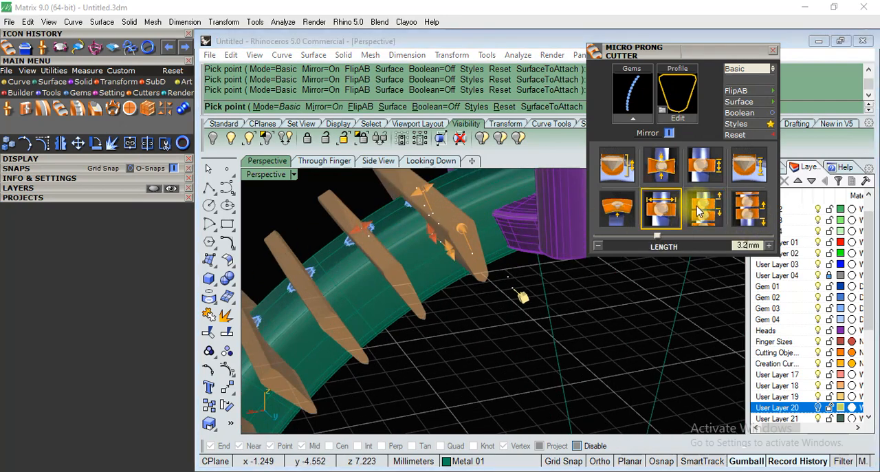
click(751, 209)
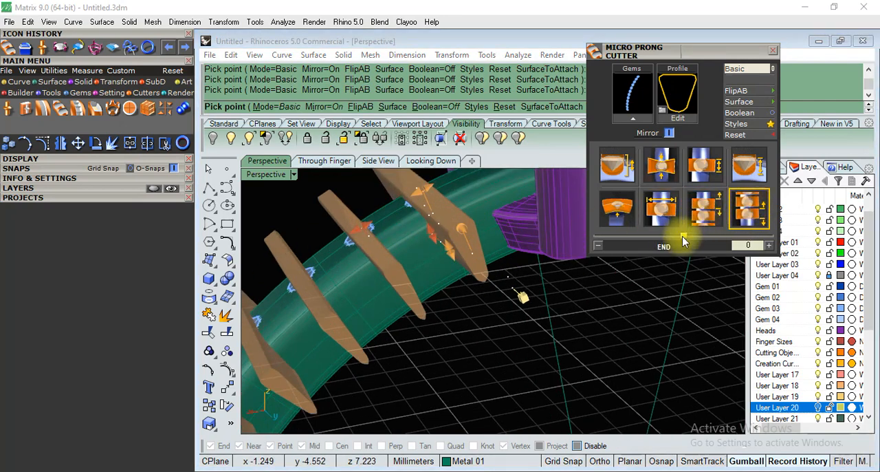
scroll(505, 206, down, 8)
scroll(485, 257, up, 4)
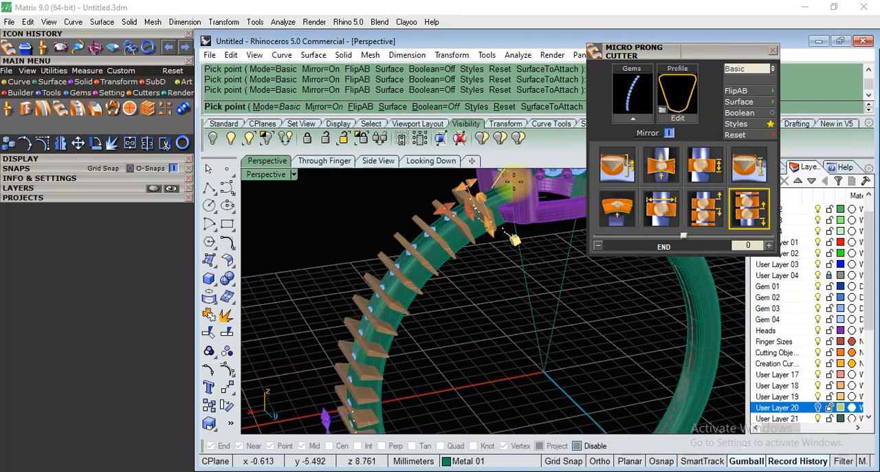
scroll(482, 192, up, 5)
click(705, 209)
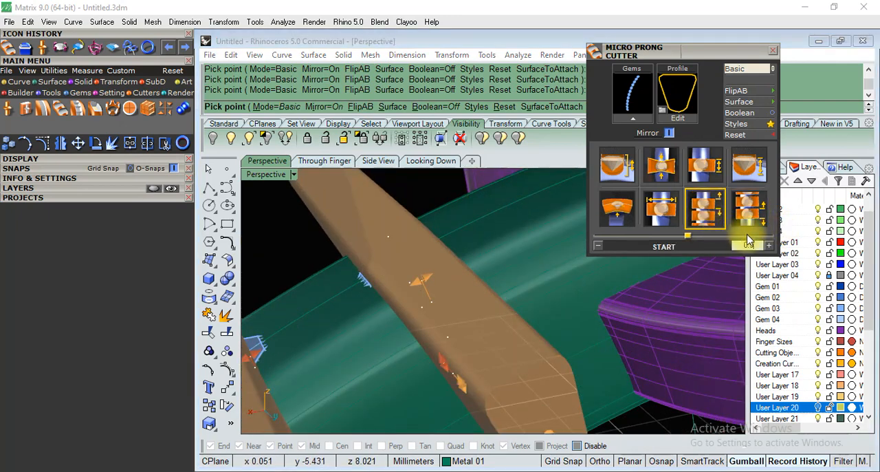
text(0)
key(Return)
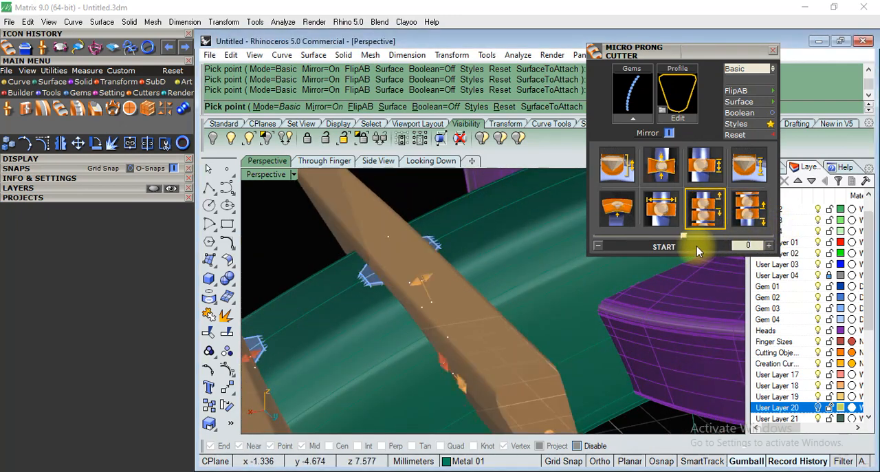
Finish the row of micro prong cutters along the shank's gems.
right_click(414, 193)
scroll(414, 194, down, 6)
right_drag(485, 226, 520, 257)
scroll(352, 230, down, 3)
right_drag(351, 230, 451, 260)
scroll(460, 247, up, 5)
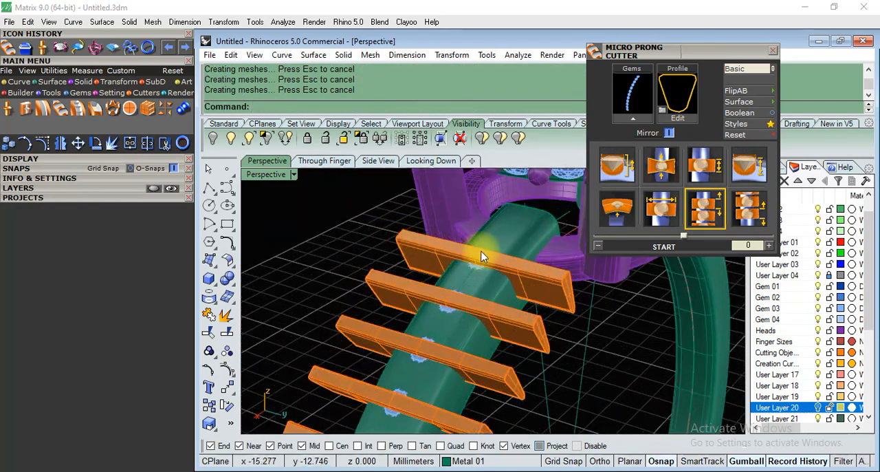
Start the Channel Builder, close the Micro Prong Cutter settings and load the shank's gem row as the channel's gems.
click(46, 109)
scroll(455, 268, up, 3)
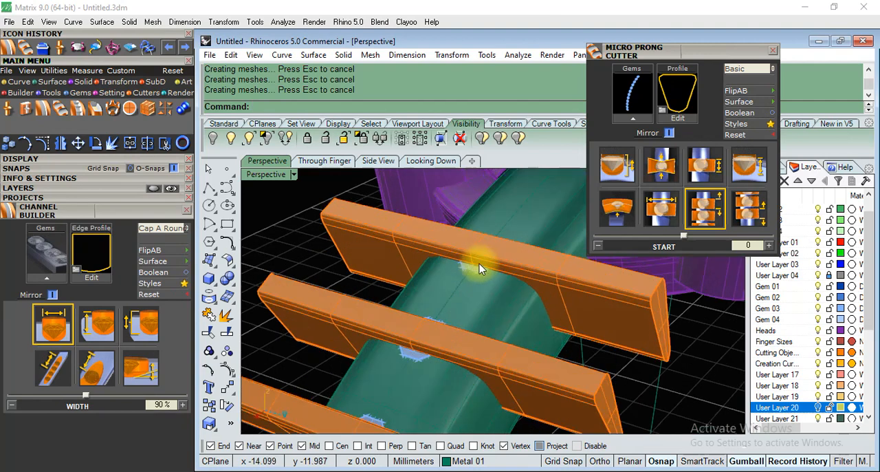
click(475, 271)
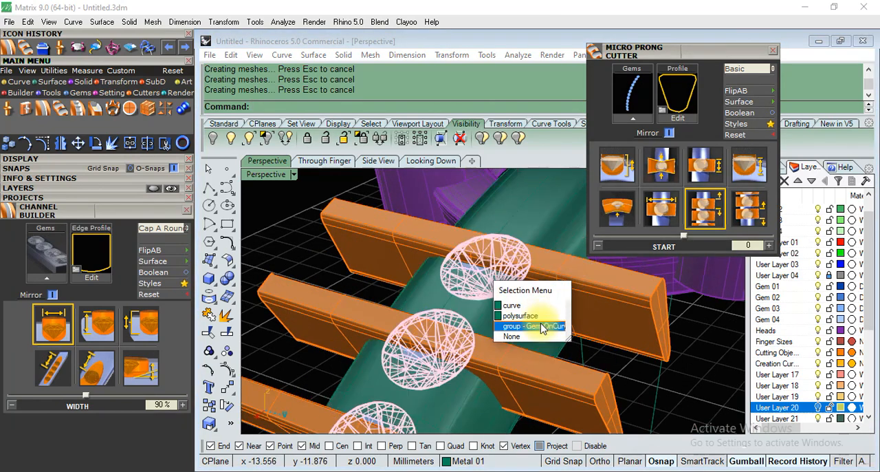
click(534, 326)
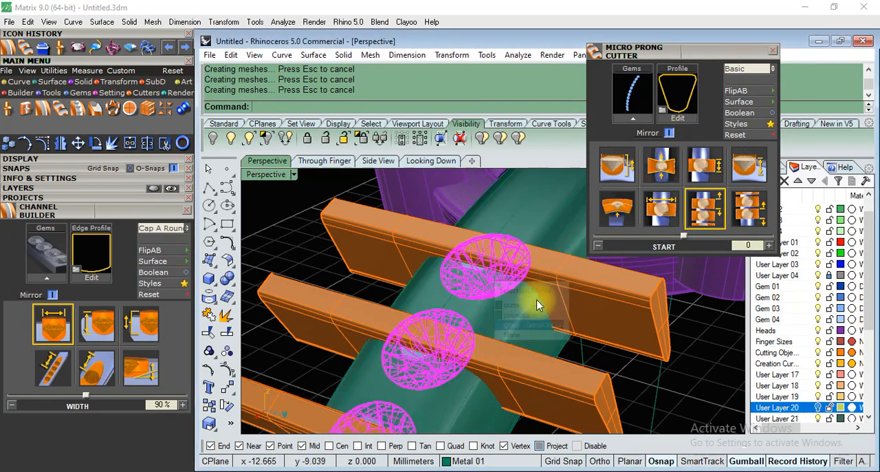
click(769, 53)
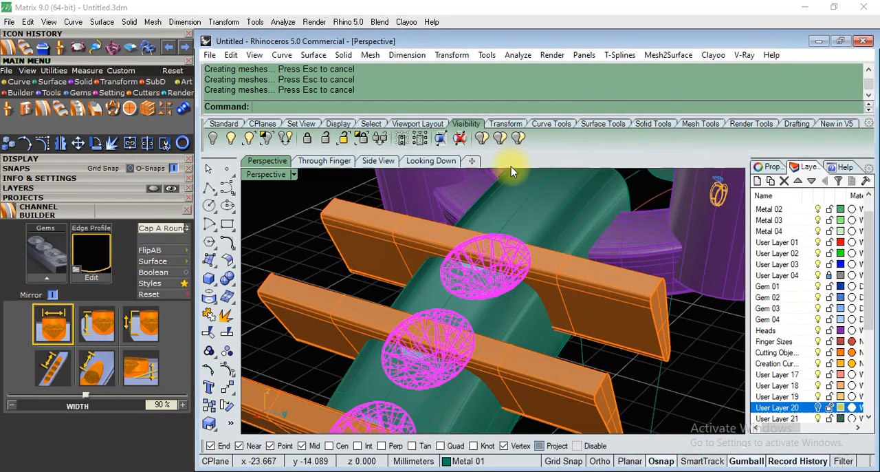
click(52, 274)
Set the gem channel cutter's width to 50%.
right_drag(520, 264, 462, 365)
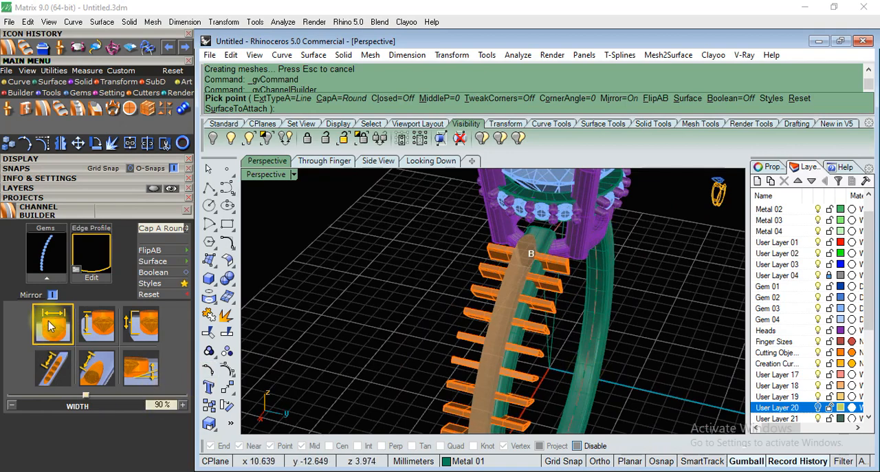
click(162, 404)
text(50)
key(Return)
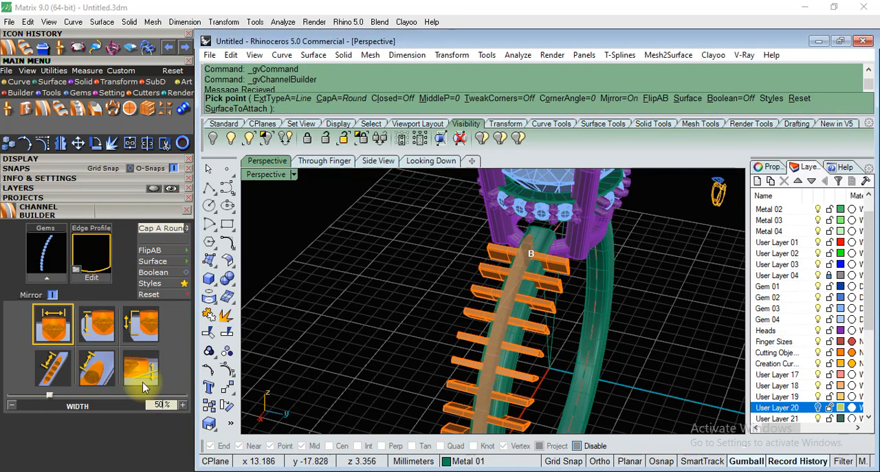
scroll(629, 271, up, 5)
right_drag(541, 343, 324, 184)
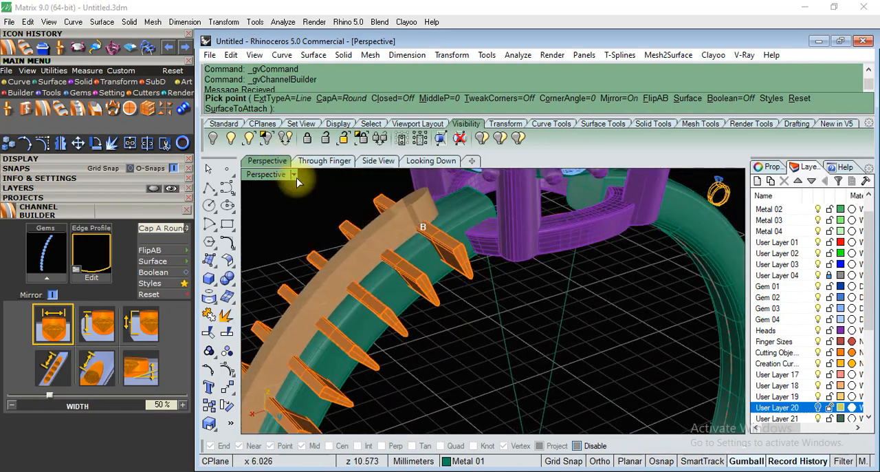
Display the perspective view in wireframe and narrow the channel cutter's width to 35%.
click(294, 174)
click(349, 40)
right_drag(491, 203, 597, 348)
scroll(449, 221, up, 10)
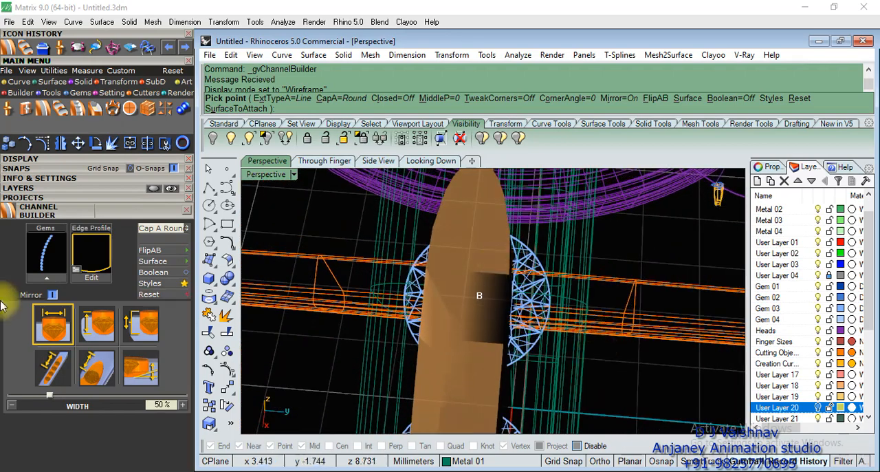
click(163, 404)
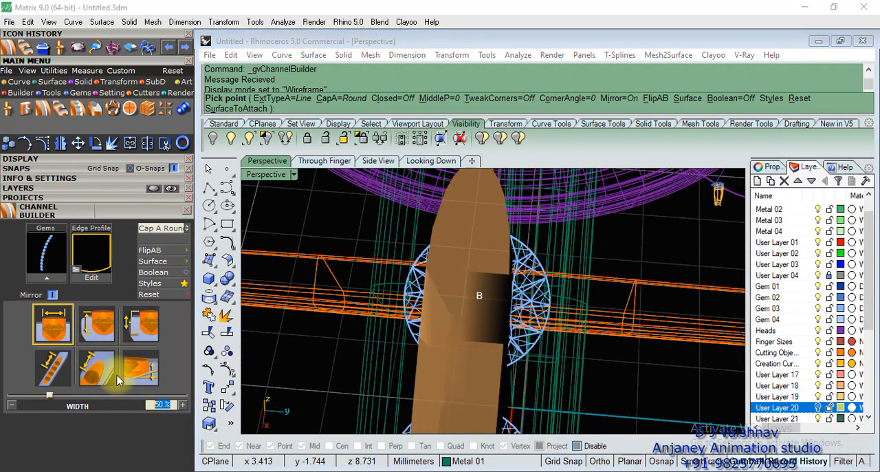
right_drag(456, 369, 560, 343)
click(177, 403)
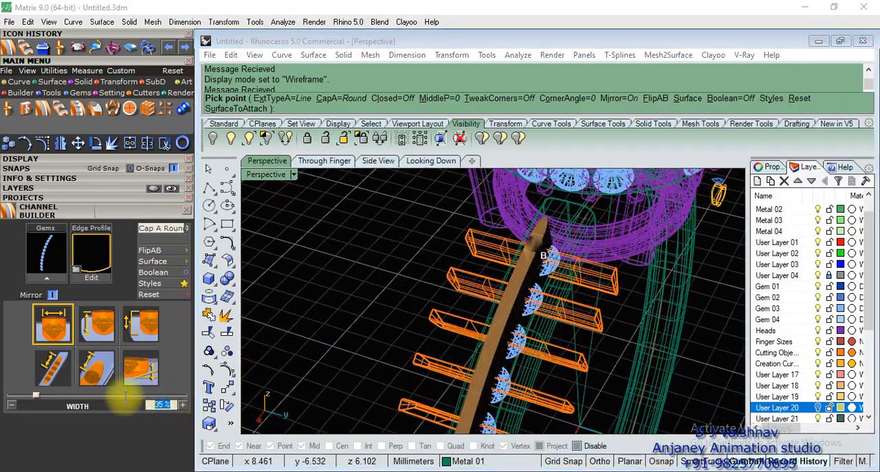
key(Return)
Reduce the channel cutter's height to 44%.
right_drag(598, 324, 354, 323)
scroll(488, 279, up, 6)
click(92, 326)
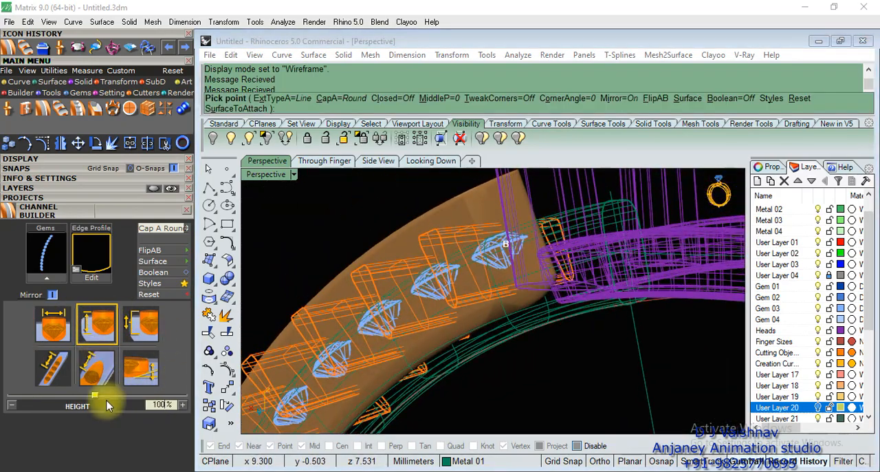
drag(92, 395, 75, 397)
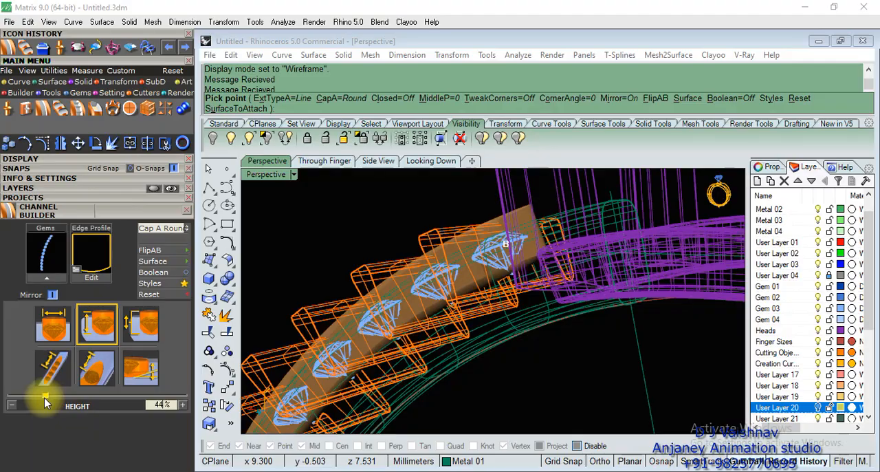
right_drag(379, 299, 595, 242)
scroll(594, 241, up, 8)
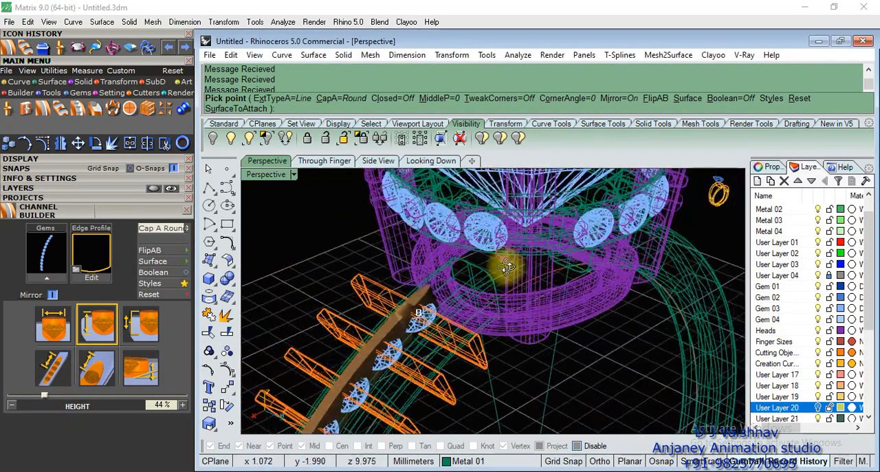
Go through the remaining channel settings and create the channel cutter along the shank's gem row.
click(138, 322)
click(140, 371)
click(98, 370)
scroll(498, 286, down, 10)
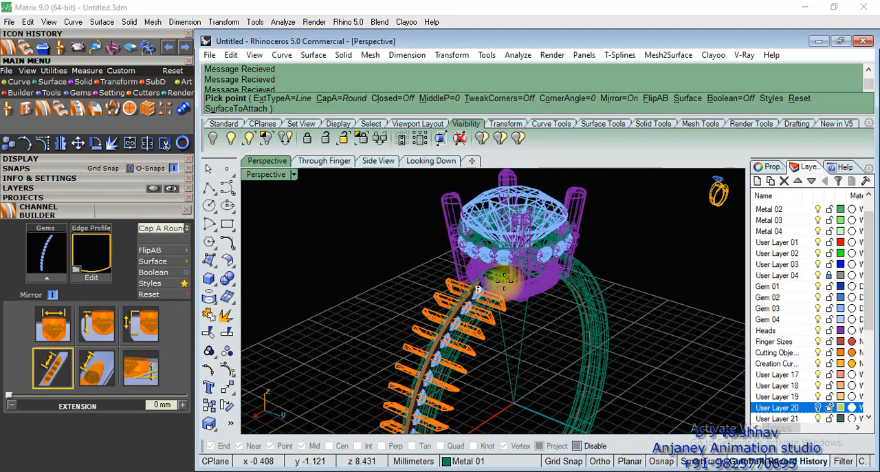
scroll(435, 289, up, 10)
right_click(425, 305)
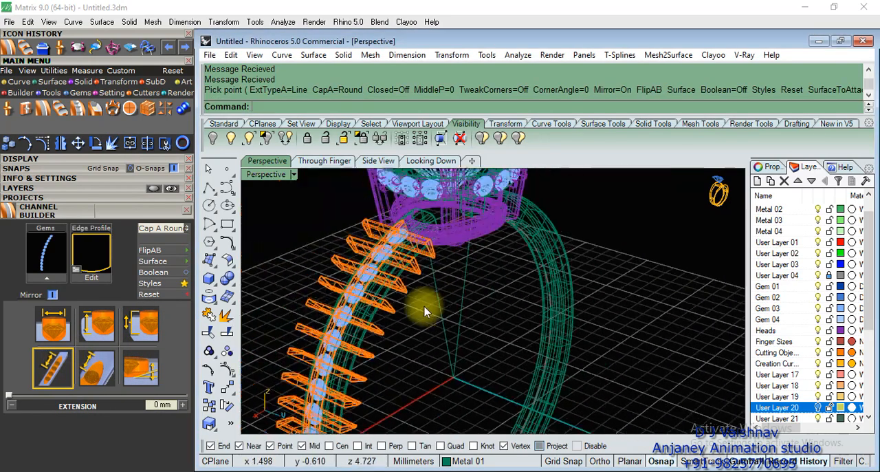
Return the perspective view to shaded display.
click(294, 174)
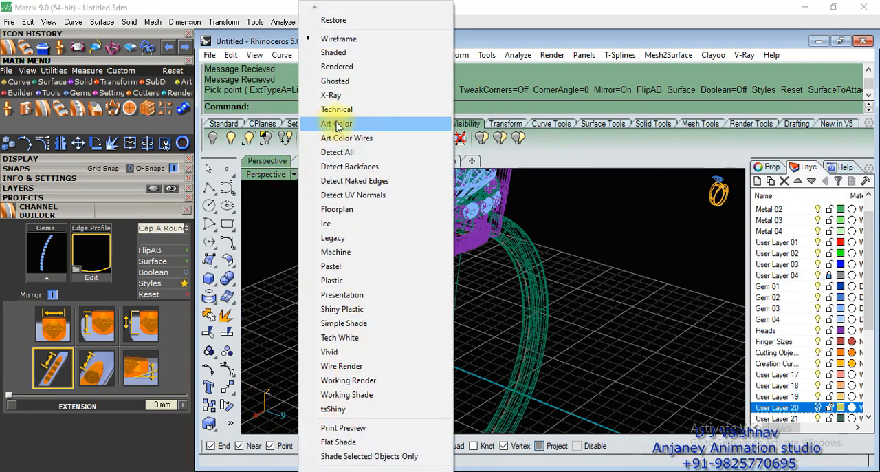
click(333, 53)
scroll(435, 207, down, 5)
scroll(424, 247, up, 5)
scroll(425, 247, up, 3)
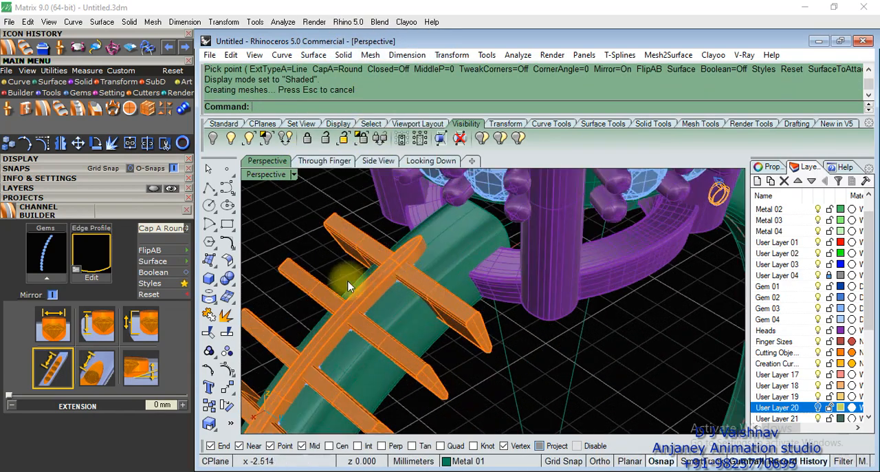
Try subtracting the row of micro prong cutters from the shank with Boolean Difference.
click(233, 288)
click(262, 286)
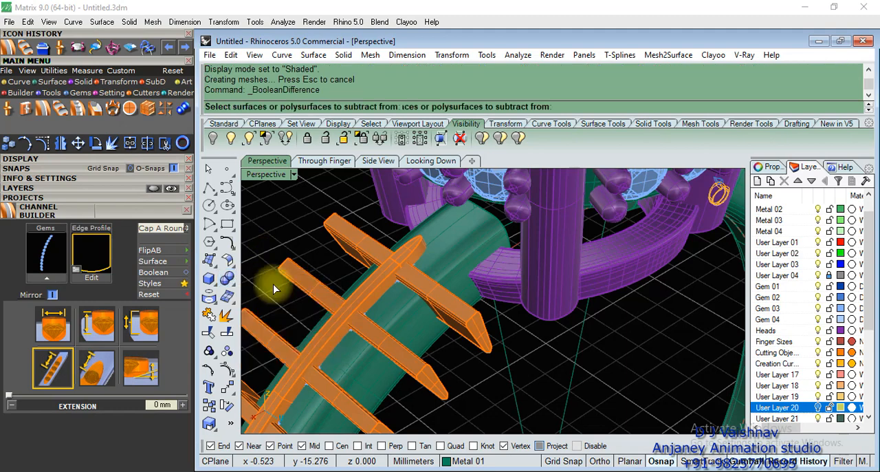
click(456, 241)
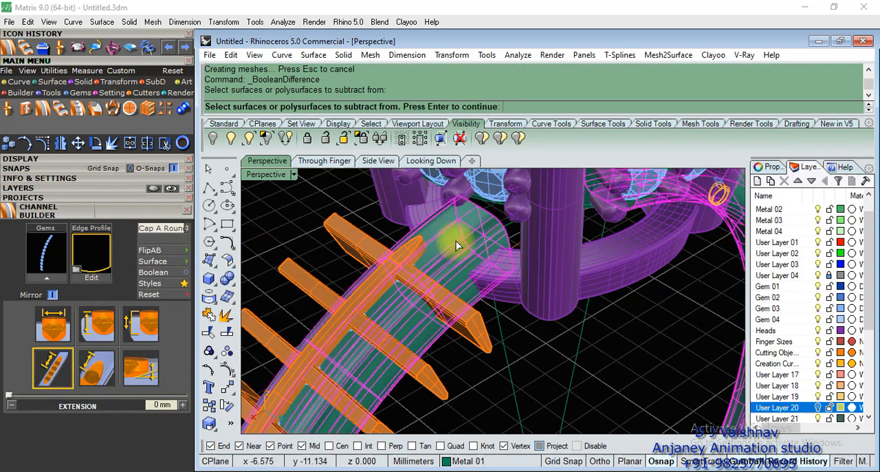
scroll(456, 240, down, 6)
scroll(469, 262, up, 5)
key(Return)
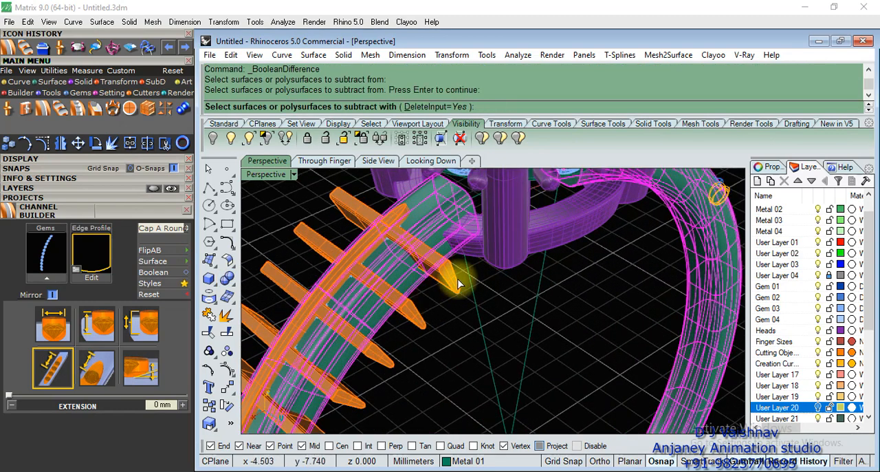
click(459, 283)
scroll(468, 246, down, 4)
scroll(469, 251, up, 5)
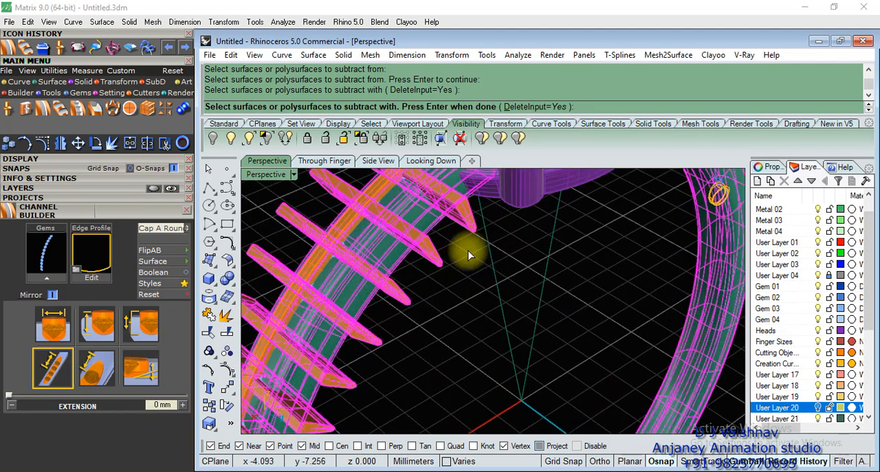
key(Return)
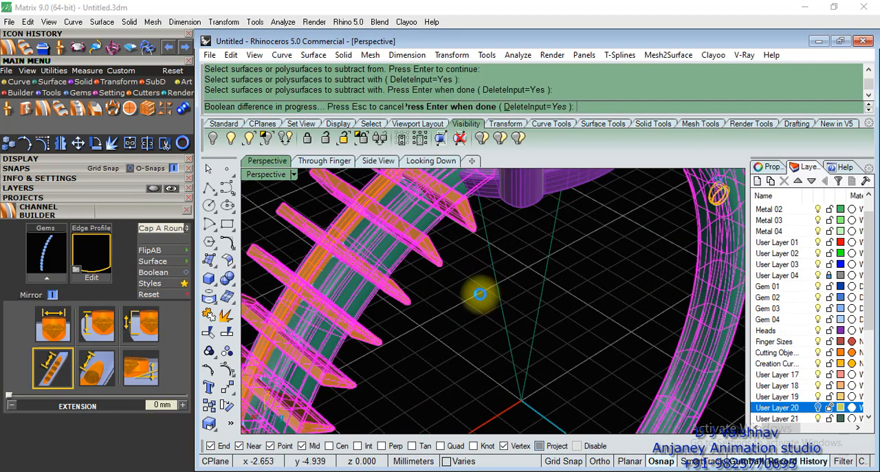
Try subtracting the channel cutter from the shank with Boolean Difference.
key(Return)
click(421, 205)
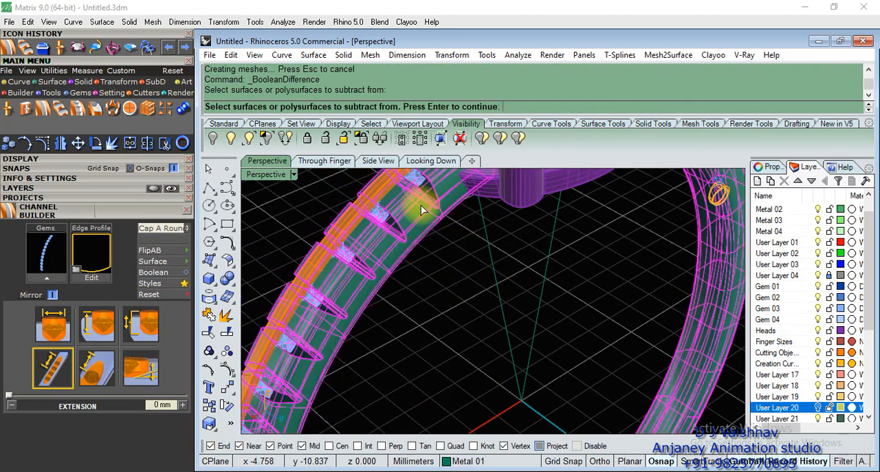
key(Return)
click(379, 196)
key(Return)
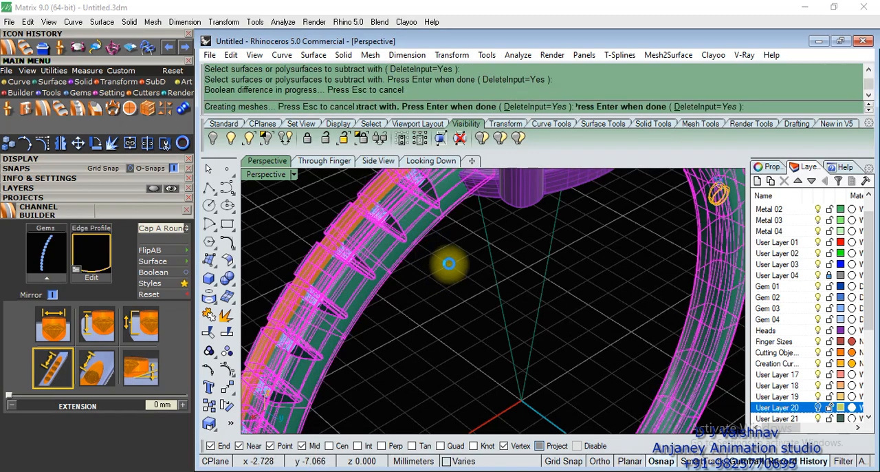
Check the cuts around the shank's gems and undo both Boolean differences.
scroll(443, 237, down, 5)
right_drag(436, 232, 479, 276)
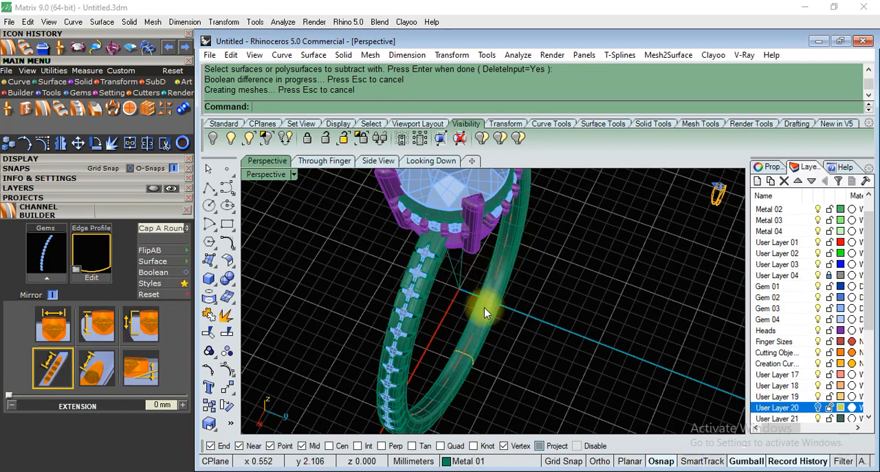
scroll(485, 313, down, 5)
right_drag(518, 334, 499, 283)
scroll(434, 238, up, 8)
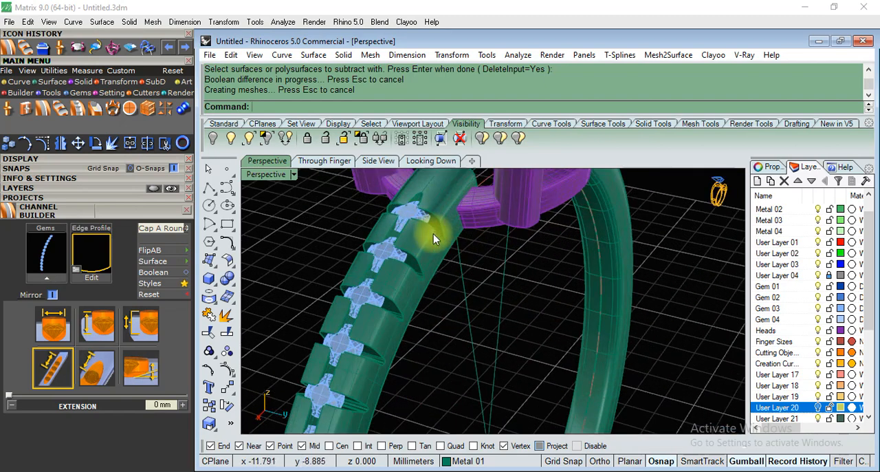
scroll(434, 234, down, 3)
right_drag(443, 238, 495, 213)
key(ctrl+z)
key(ctrl+z)
click(627, 300)
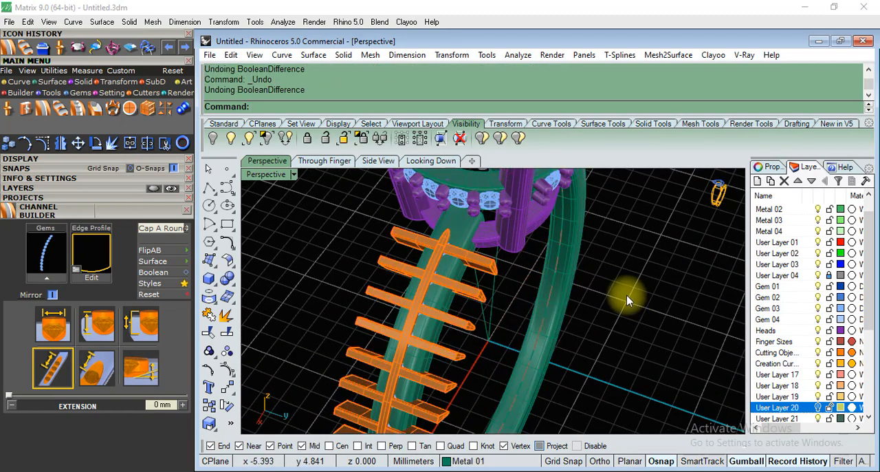
Compare the gem-set shank in the reference ring picture with the cutters on the model.
scroll(445, 315, down, 5)
right_drag(498, 265, 627, 397)
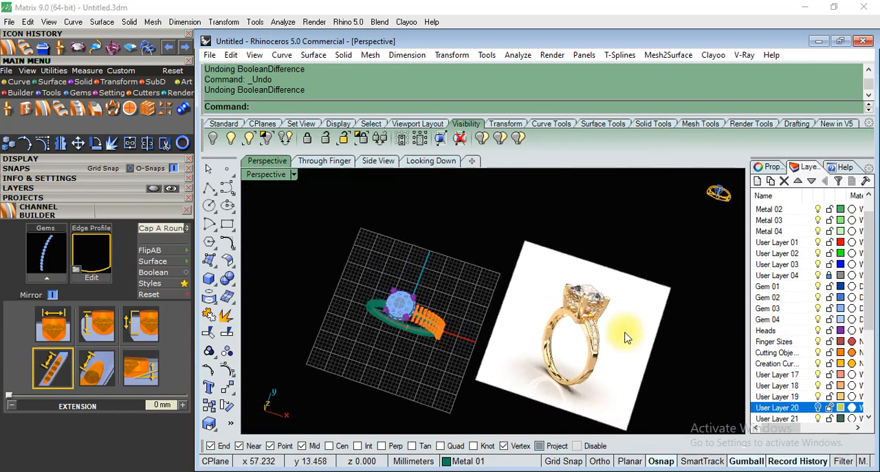
scroll(627, 397, up, 8)
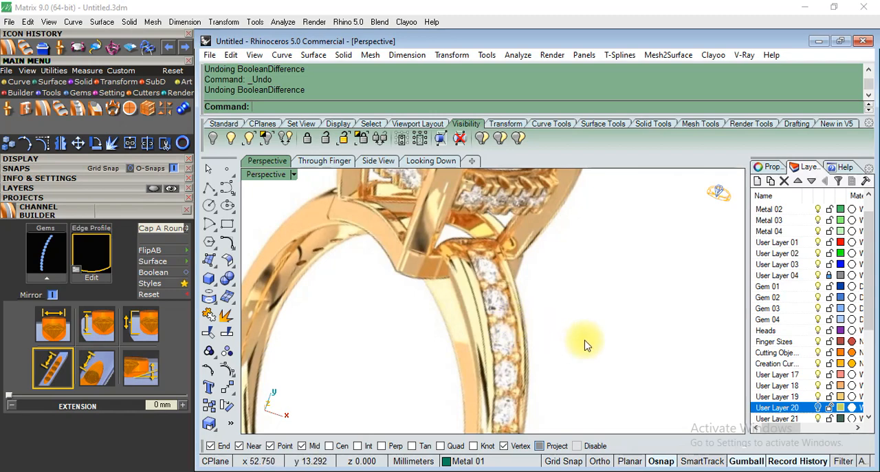
scroll(585, 345, down, 10)
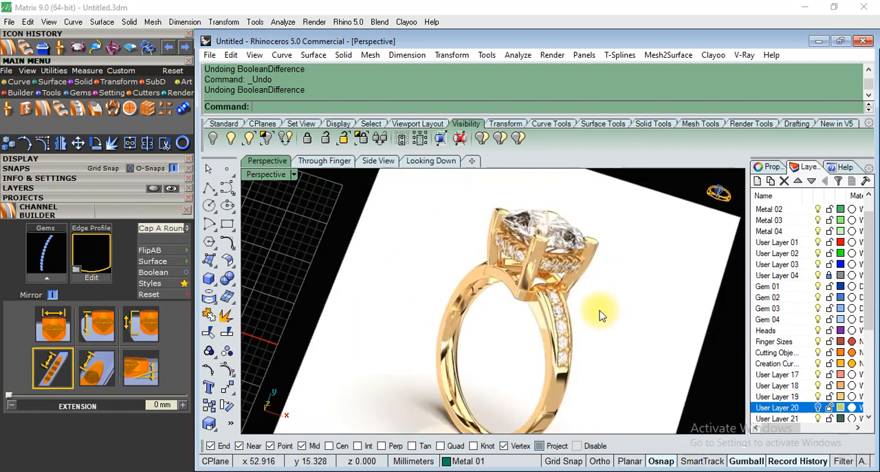
right_drag(519, 321, 517, 208)
scroll(495, 226, up, 8)
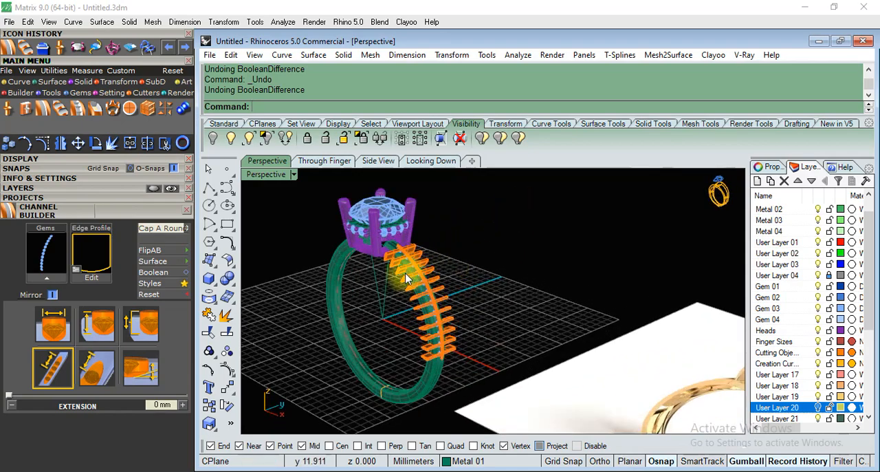
Select the channel cutter and adjust it slightly relative to the shank with the gumball.
click(385, 299)
scroll(574, 260, down, 5)
right_drag(573, 260, 406, 257)
scroll(470, 327, up, 6)
scroll(470, 327, up, 6)
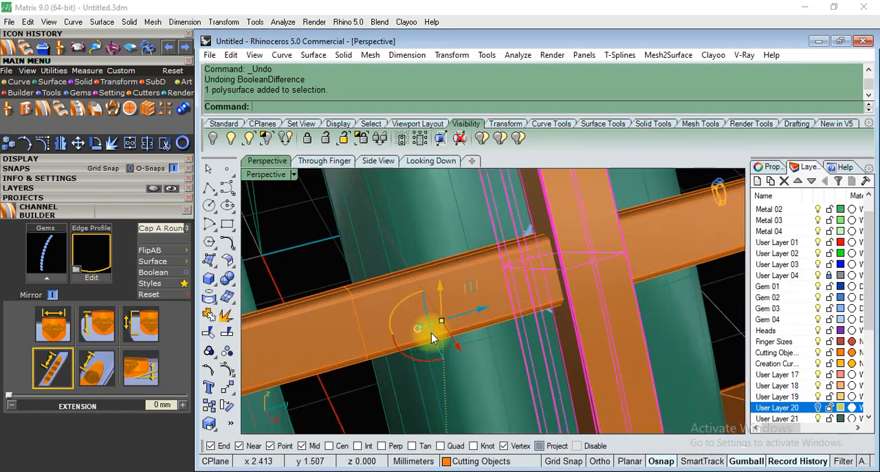
drag(409, 324, 402, 341)
scroll(470, 298, down, 5)
scroll(469, 298, down, 8)
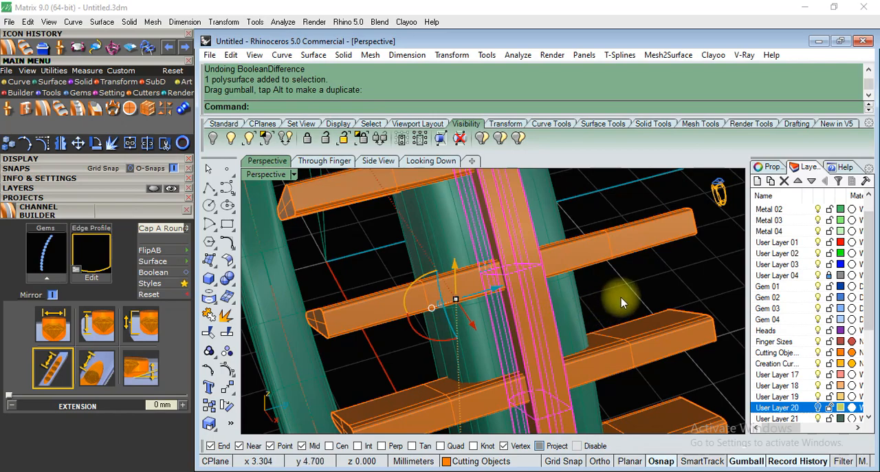
scroll(547, 297, up, 3)
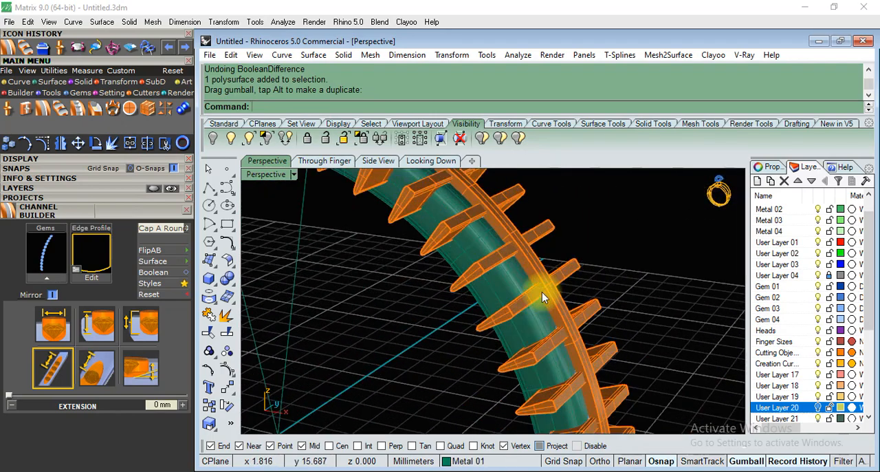
Inspect the micro-prong cutters crossing the shank and set the Perspective view to Wireframe display.
click(542, 291)
scroll(540, 282, up, 5)
right_drag(543, 267, 519, 313)
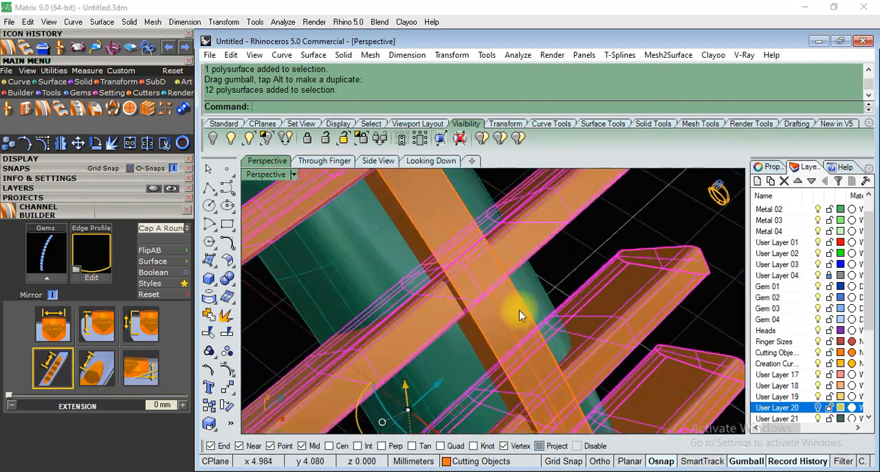
scroll(520, 313, down, 5)
click(297, 174)
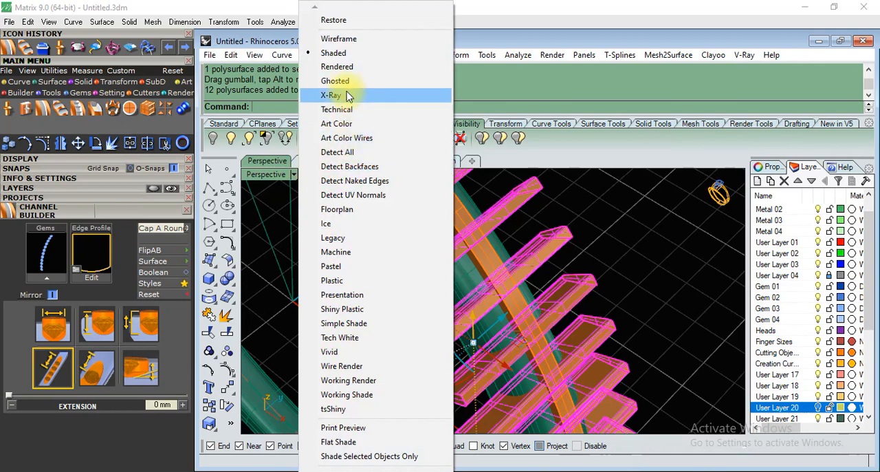
click(367, 35)
Select the shank's row of gems together with its micro-prong cutters and channel cutter.
click(465, 237)
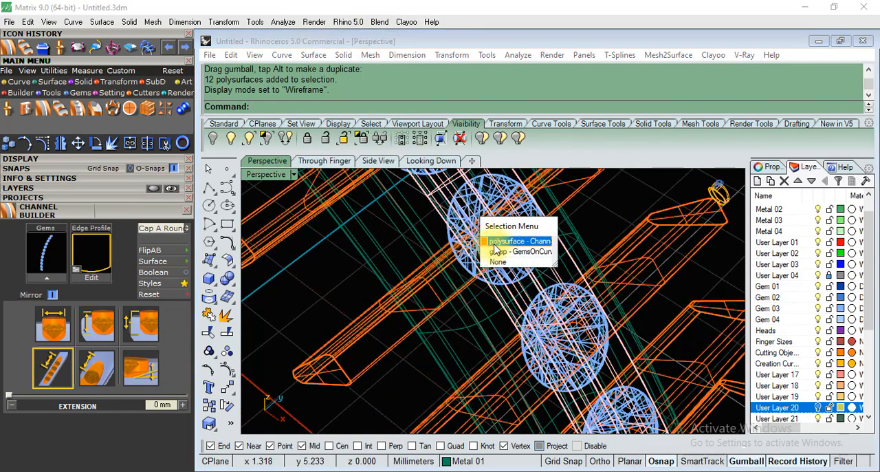
click(499, 253)
scroll(429, 309, down, 7)
scroll(485, 255, up, 3)
click(452, 261)
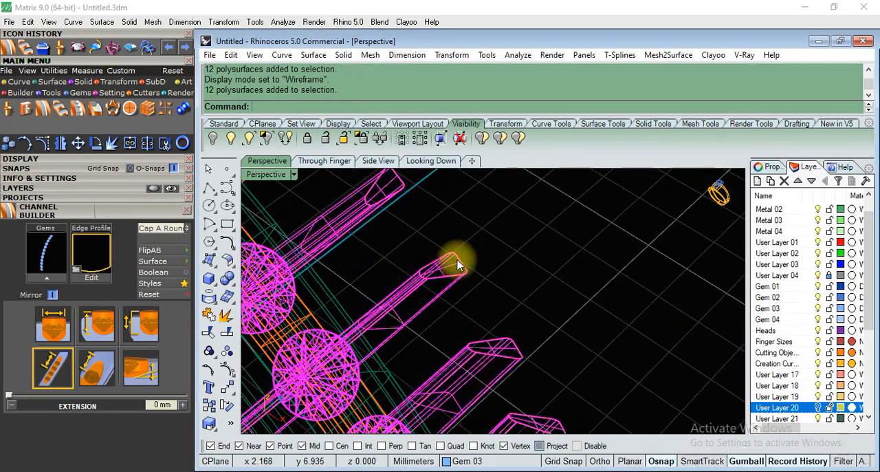
scroll(443, 258, up, 5)
click(378, 203)
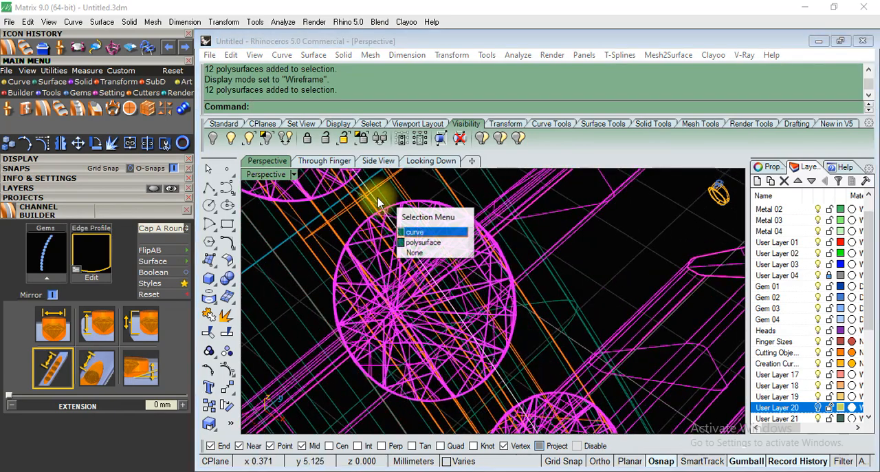
click(383, 236)
scroll(444, 271, down, 3)
scroll(438, 241, up, 5)
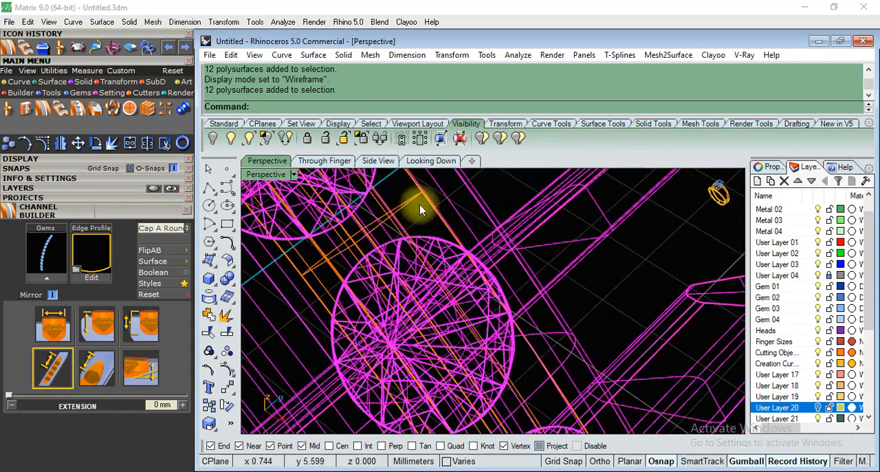
click(435, 214)
scroll(461, 251, down, 4)
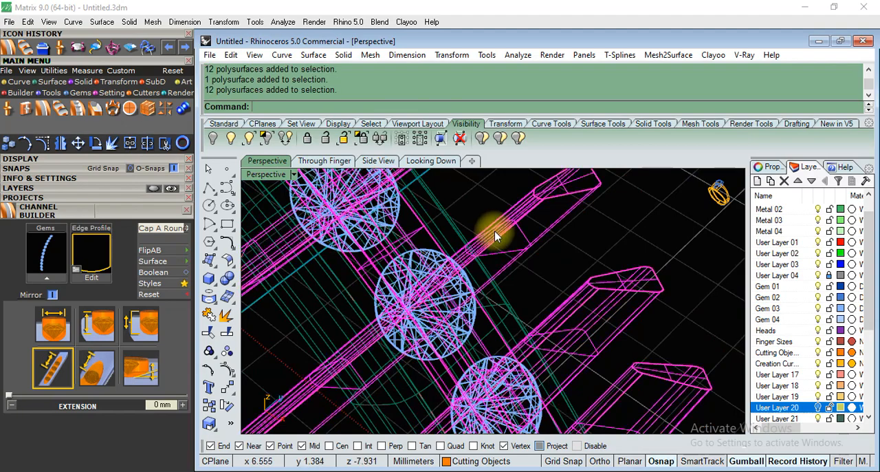
scroll(443, 292, up, 3)
click(436, 252)
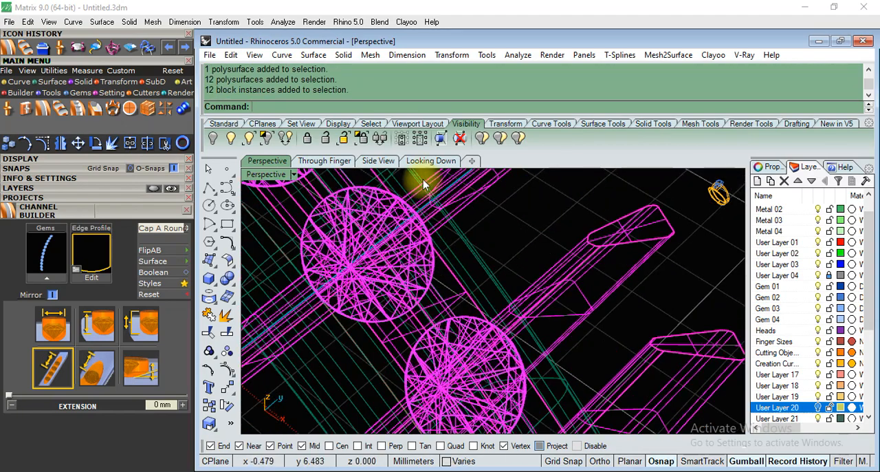
Mirror the selected gems and cutters about the Y axis through the origin onto the opposite side of the shank, keeping the originals.
click(433, 162)
text(Mirror)
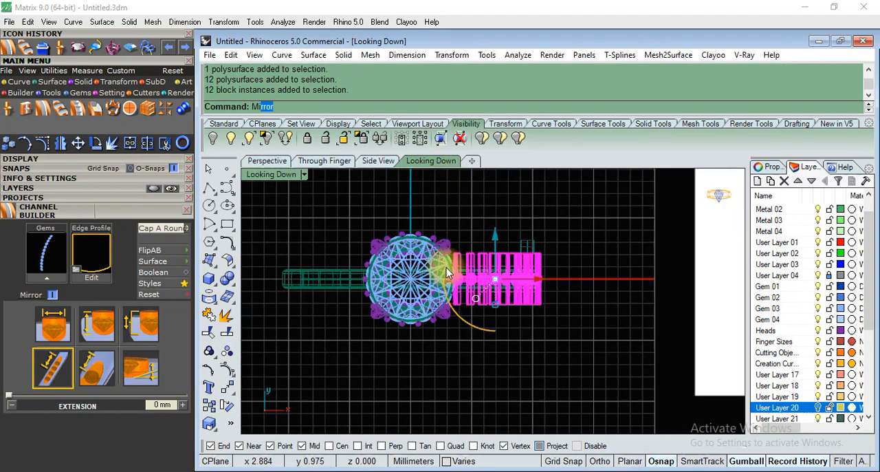
key(Return)
text(0)
key(Return)
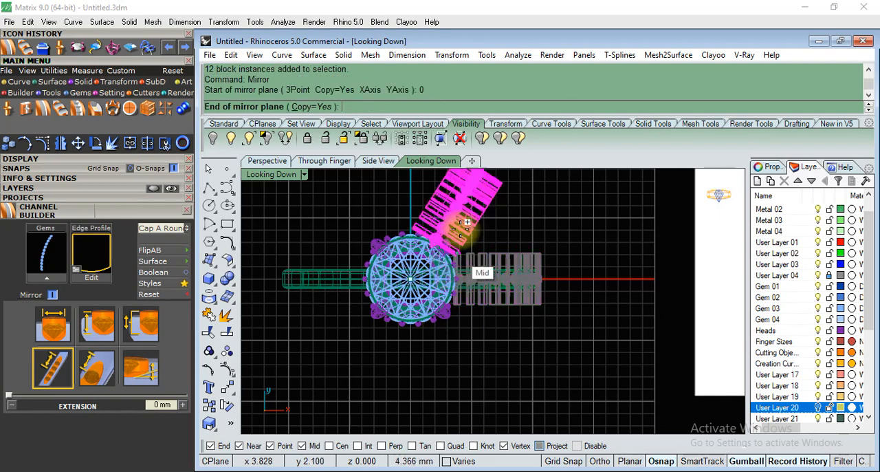
click(438, 179)
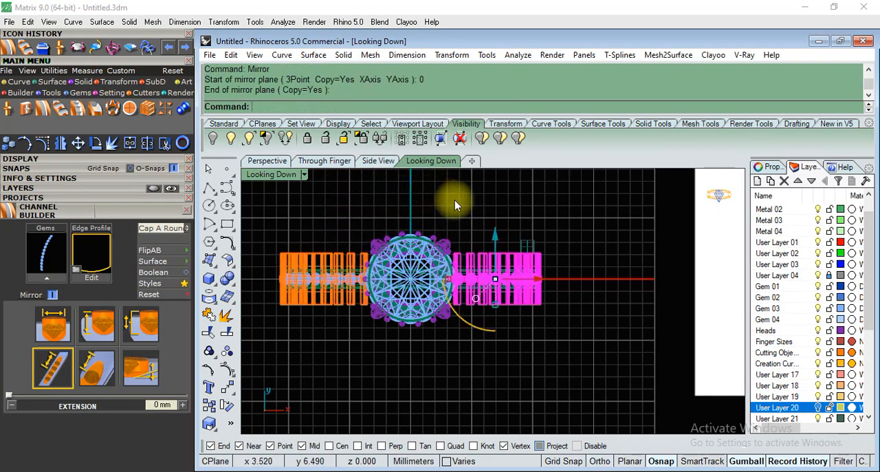
Set both the Looking Down and Perspective views to Shaded display.
scroll(412, 220, up, 5)
click(305, 174)
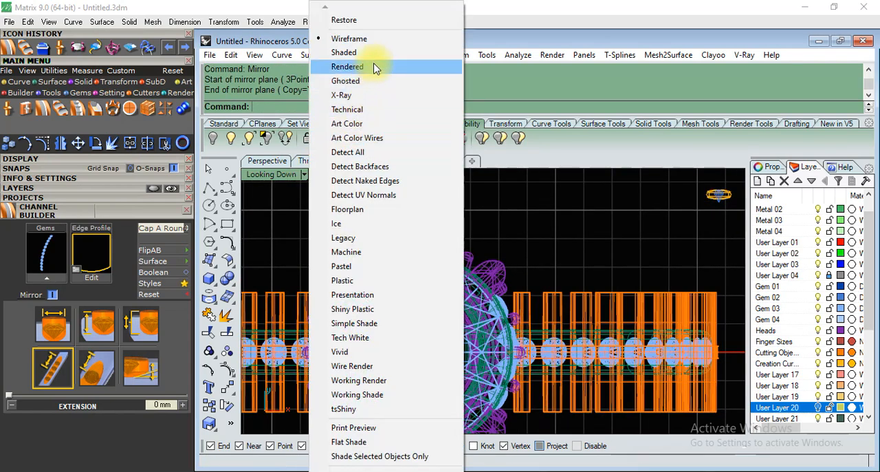
click(368, 53)
click(272, 161)
scroll(471, 271, down, 5)
right_drag(474, 284, 526, 240)
scroll(435, 216, down, 4)
click(287, 177)
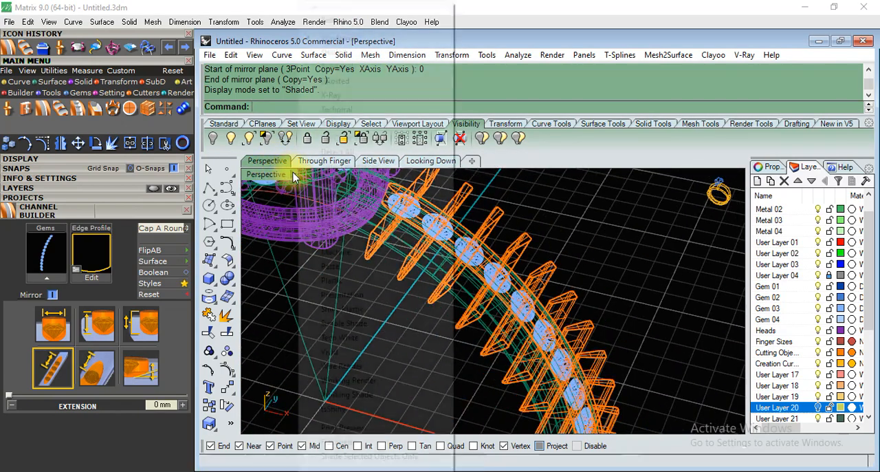
click(367, 53)
Subtract the original micro-prong cutters and channel cutter from their side of the shank with Boolean Difference.
scroll(540, 330, down, 5)
right_drag(540, 331, 518, 314)
scroll(438, 215, up, 4)
right_drag(438, 215, 496, 323)
scroll(496, 322, down, 4)
right_drag(569, 251, 568, 325)
scroll(567, 325, up, 4)
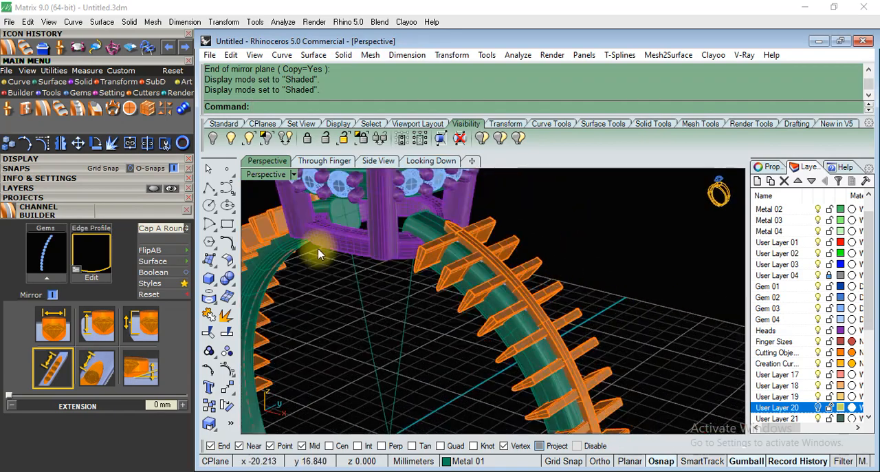
click(235, 283)
click(265, 286)
scroll(475, 256, up, 5)
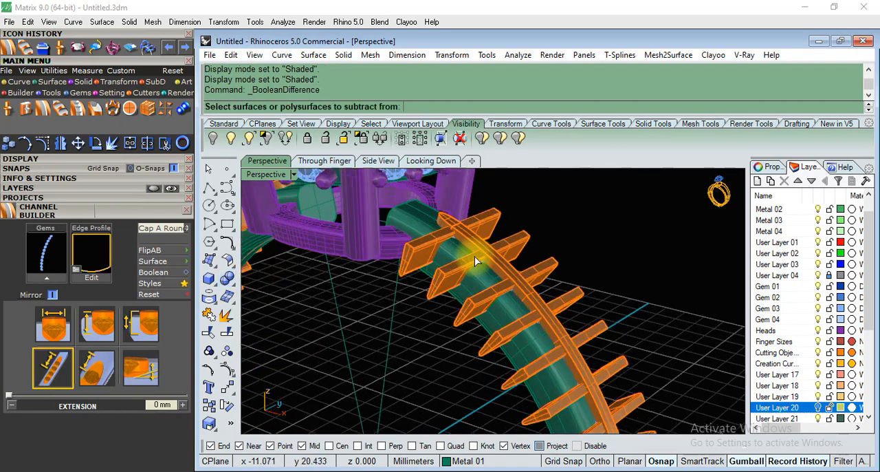
key(Return)
click(397, 314)
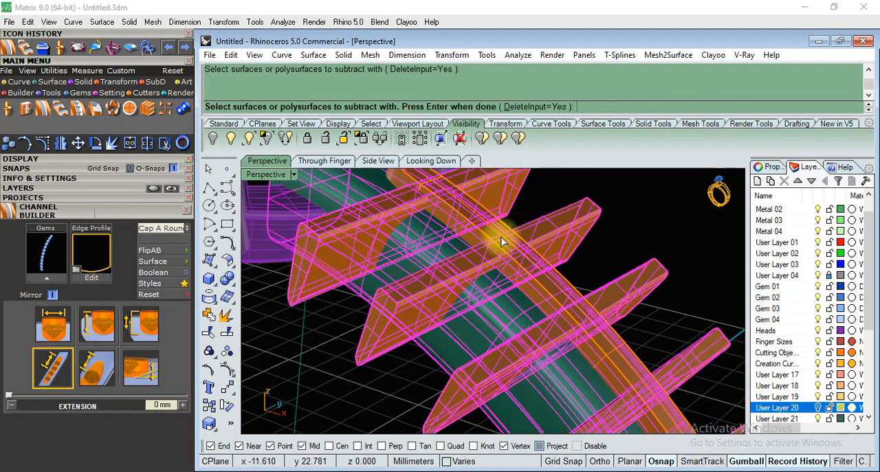
key(Return)
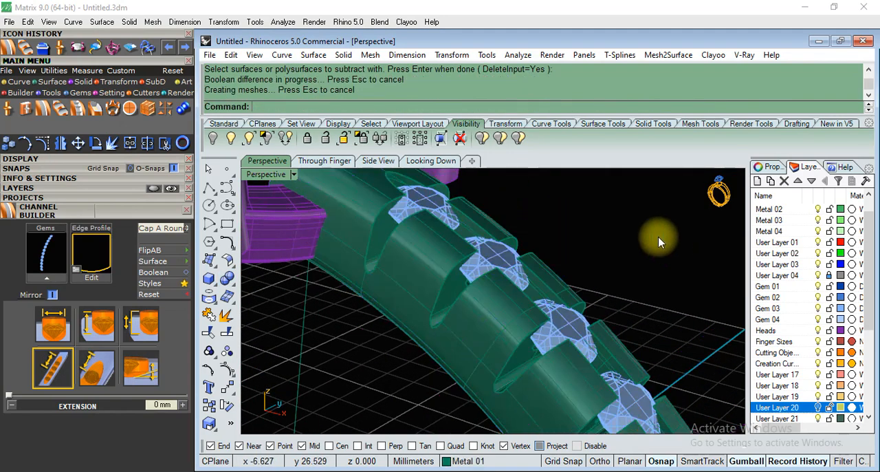
Subtract the mirrored micro-prong cutters and channel cutter from the opposite side of the shank with Boolean Difference.
scroll(658, 242, down, 5)
right_drag(643, 240, 645, 269)
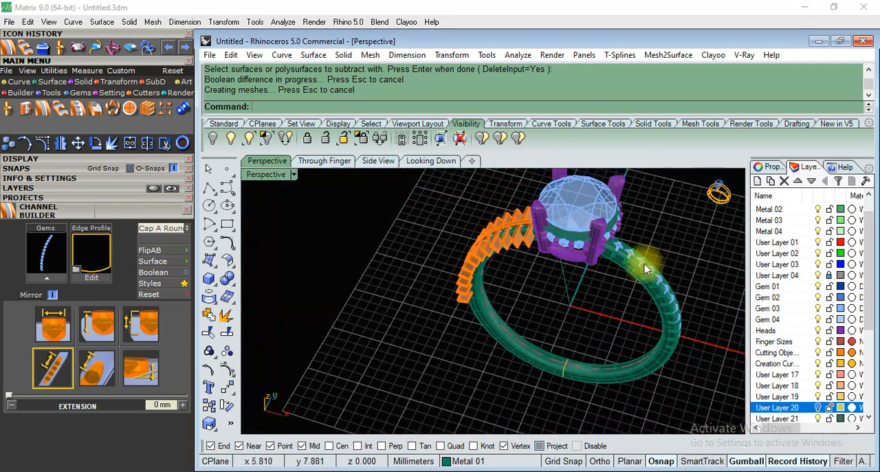
scroll(479, 238, up, 5)
right_drag(479, 238, 526, 191)
scroll(529, 196, up, 5)
key(Return)
click(504, 296)
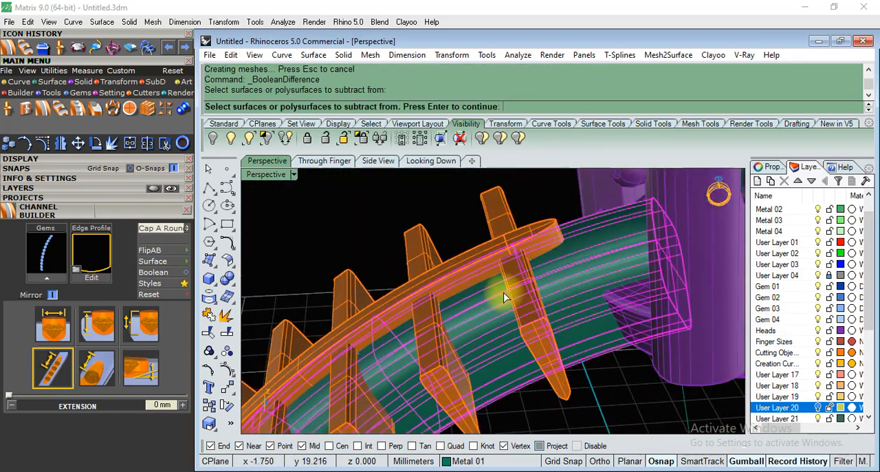
key(Return)
click(506, 263)
click(501, 231)
key(Return)
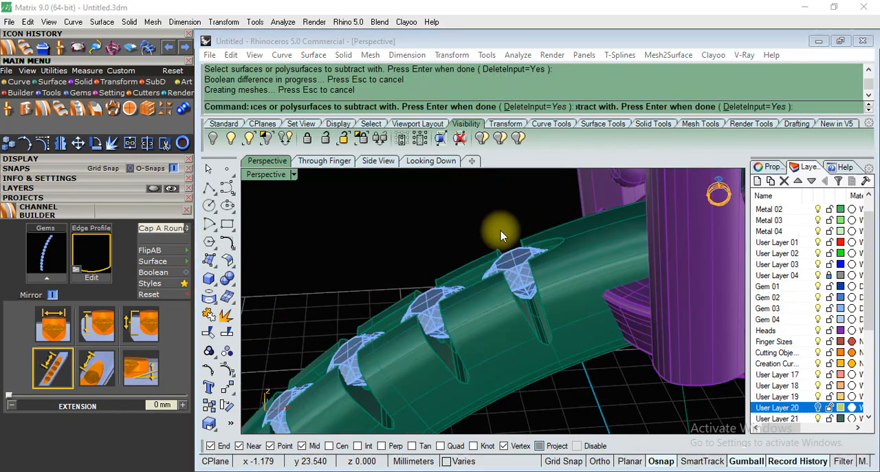
Examine the cuts and gems on both sides of the shank against the whole ring.
click(537, 286)
scroll(440, 275, down, 10)
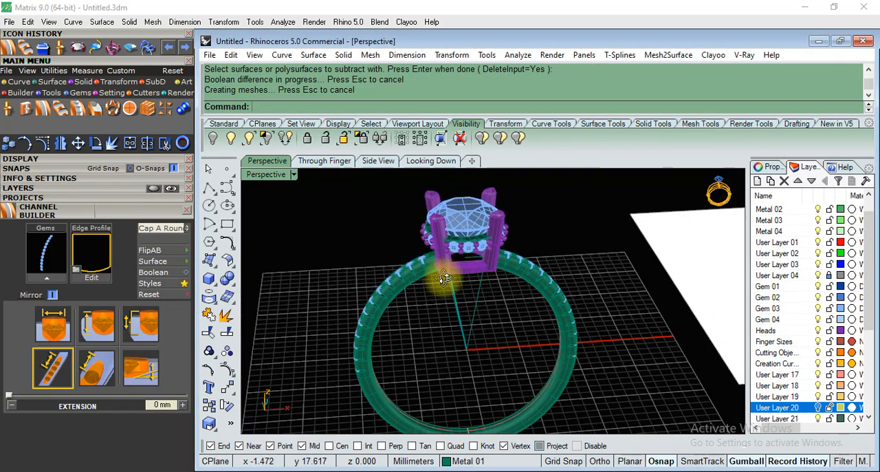
right_drag(489, 293, 342, 282)
scroll(571, 292, up, 5)
scroll(342, 282, down, 6)
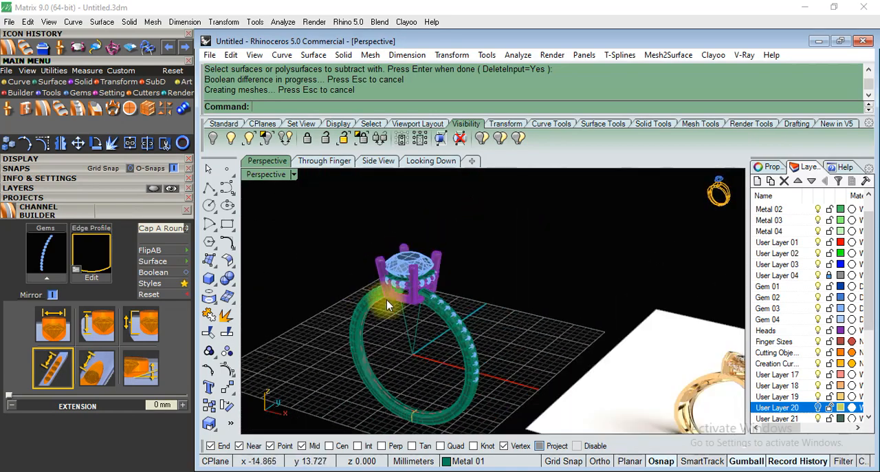